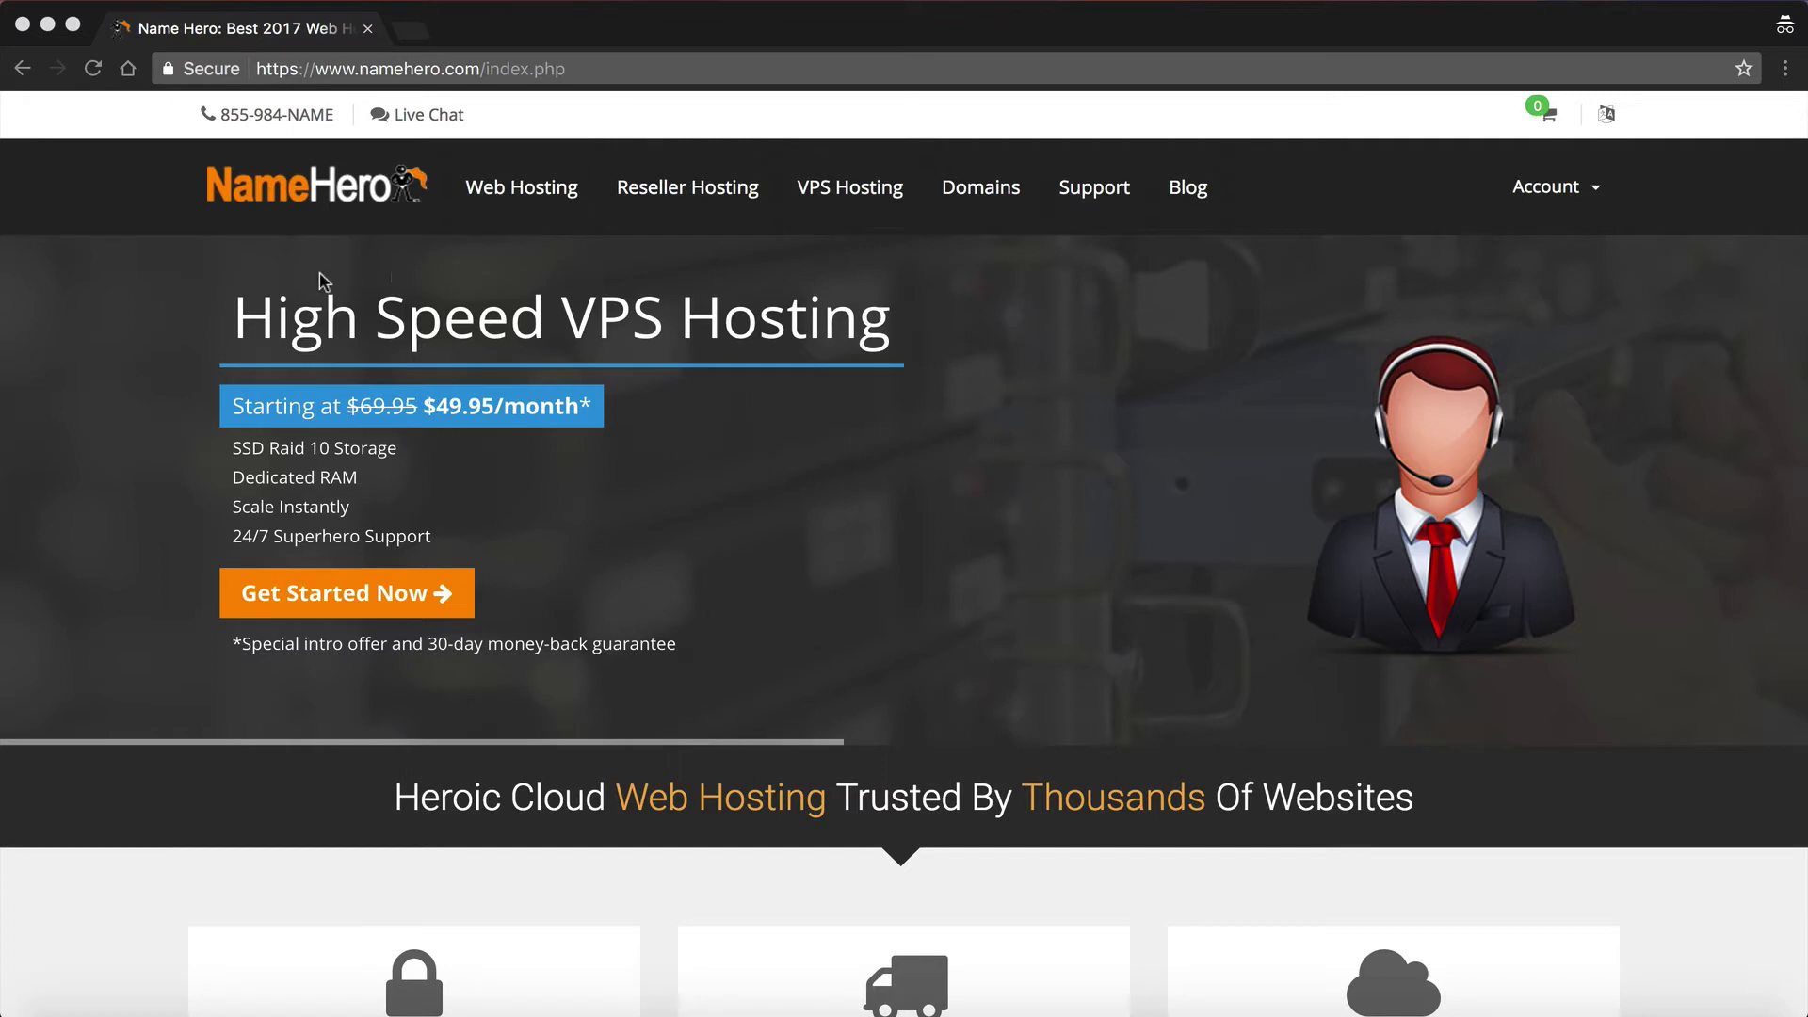
Step: Sign in to the NameHero Client Area with the account e-mail, password and two-factor code
{"action": "left_click", "coordinate": [1506, 189]}
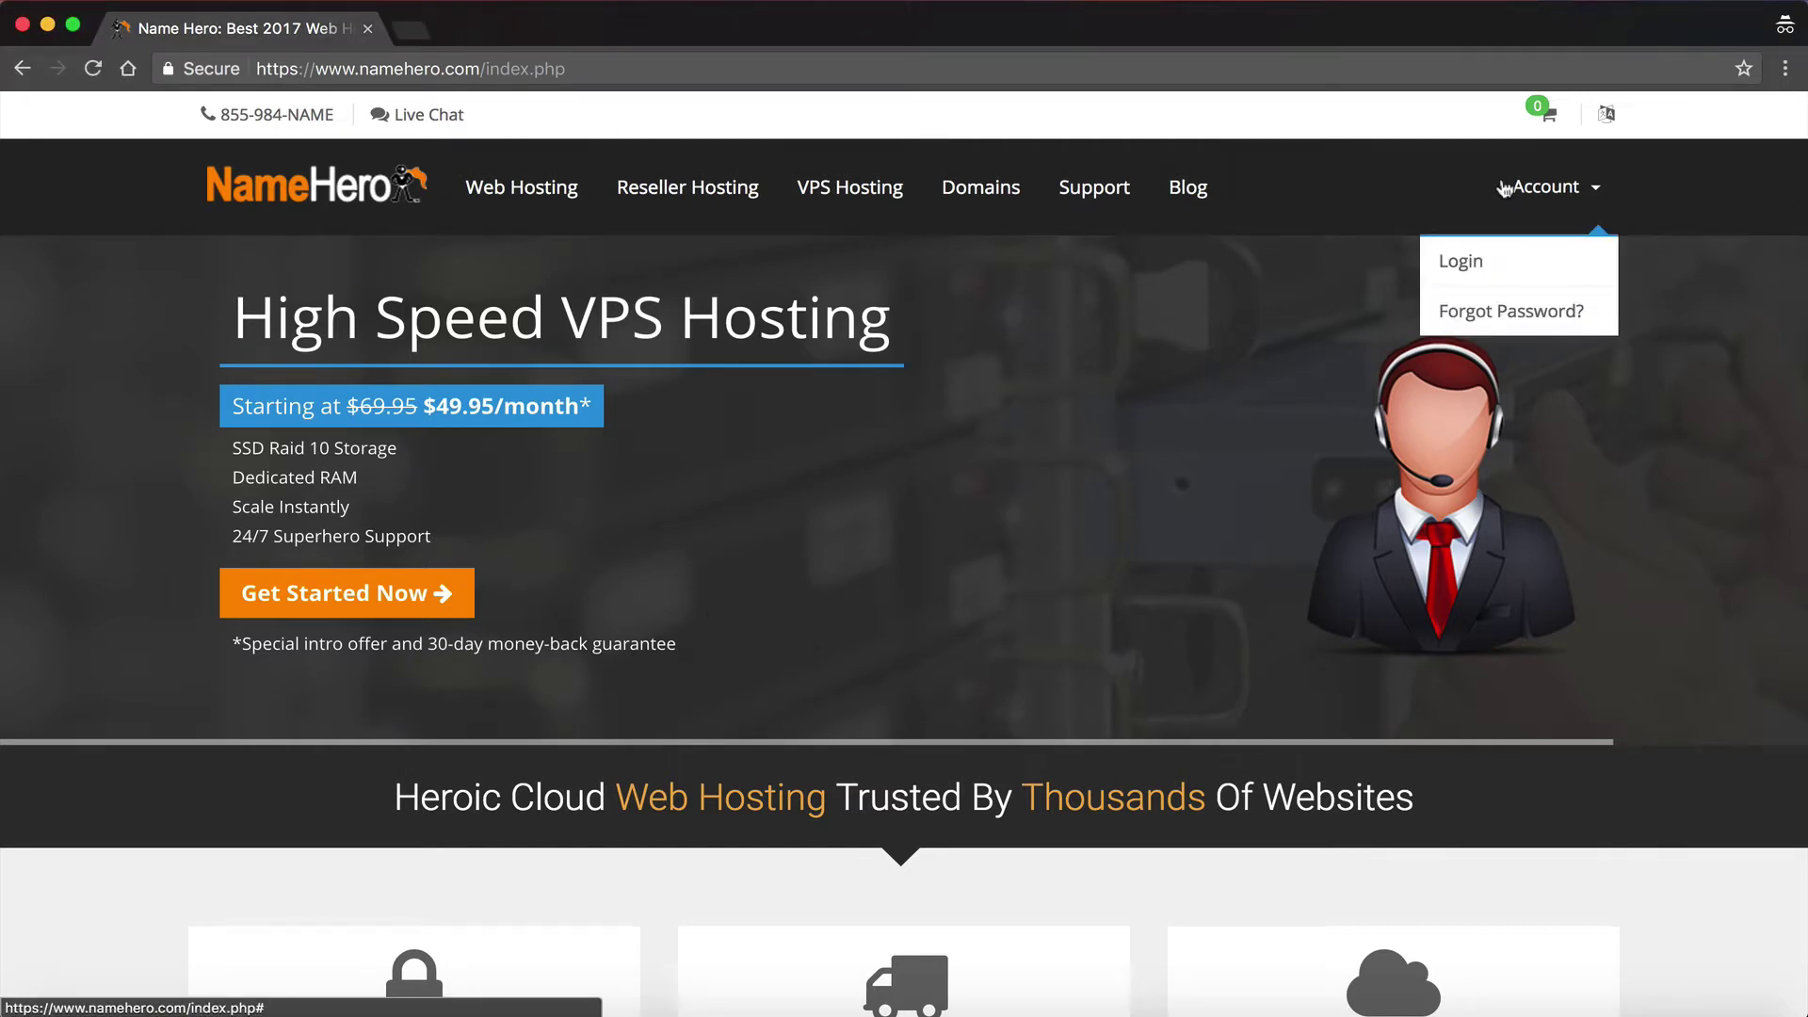
{"action": "left_click", "coordinate": [1461, 266]}
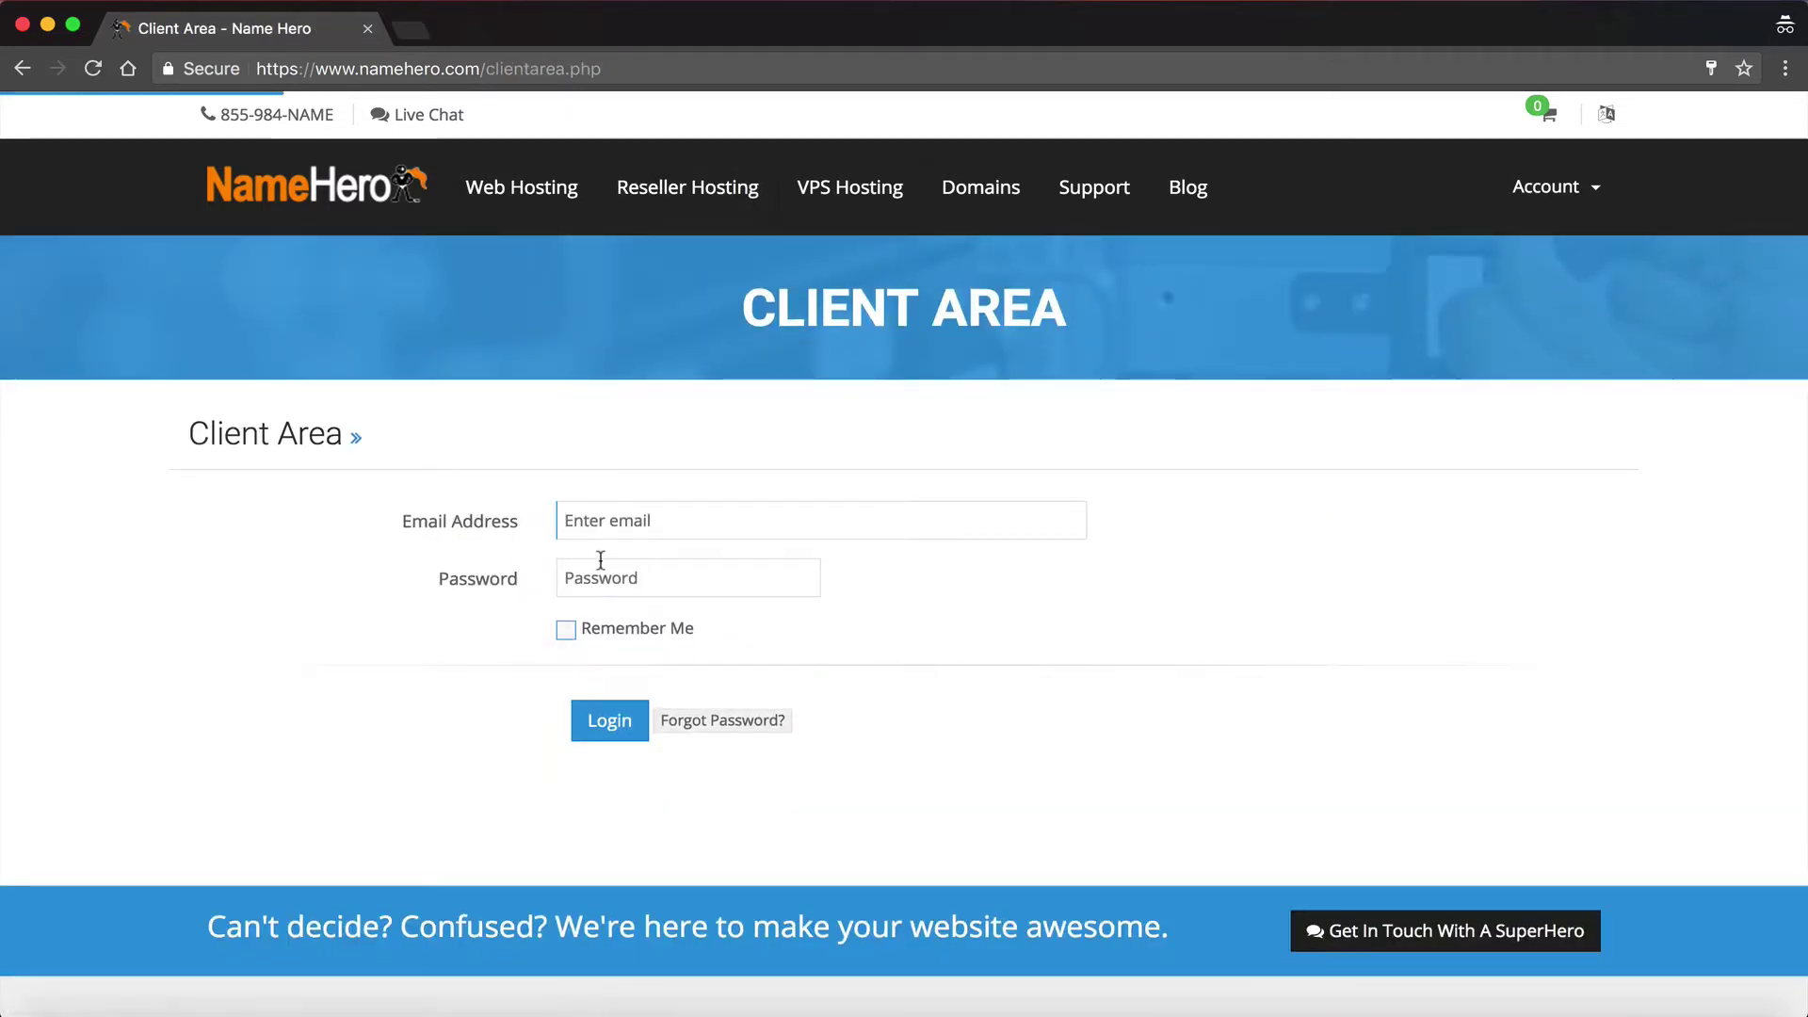
{"action": "key", "text": "Tab"}
{"action": "type", "text": "**********"}
{"action": "key", "text": "Return"}
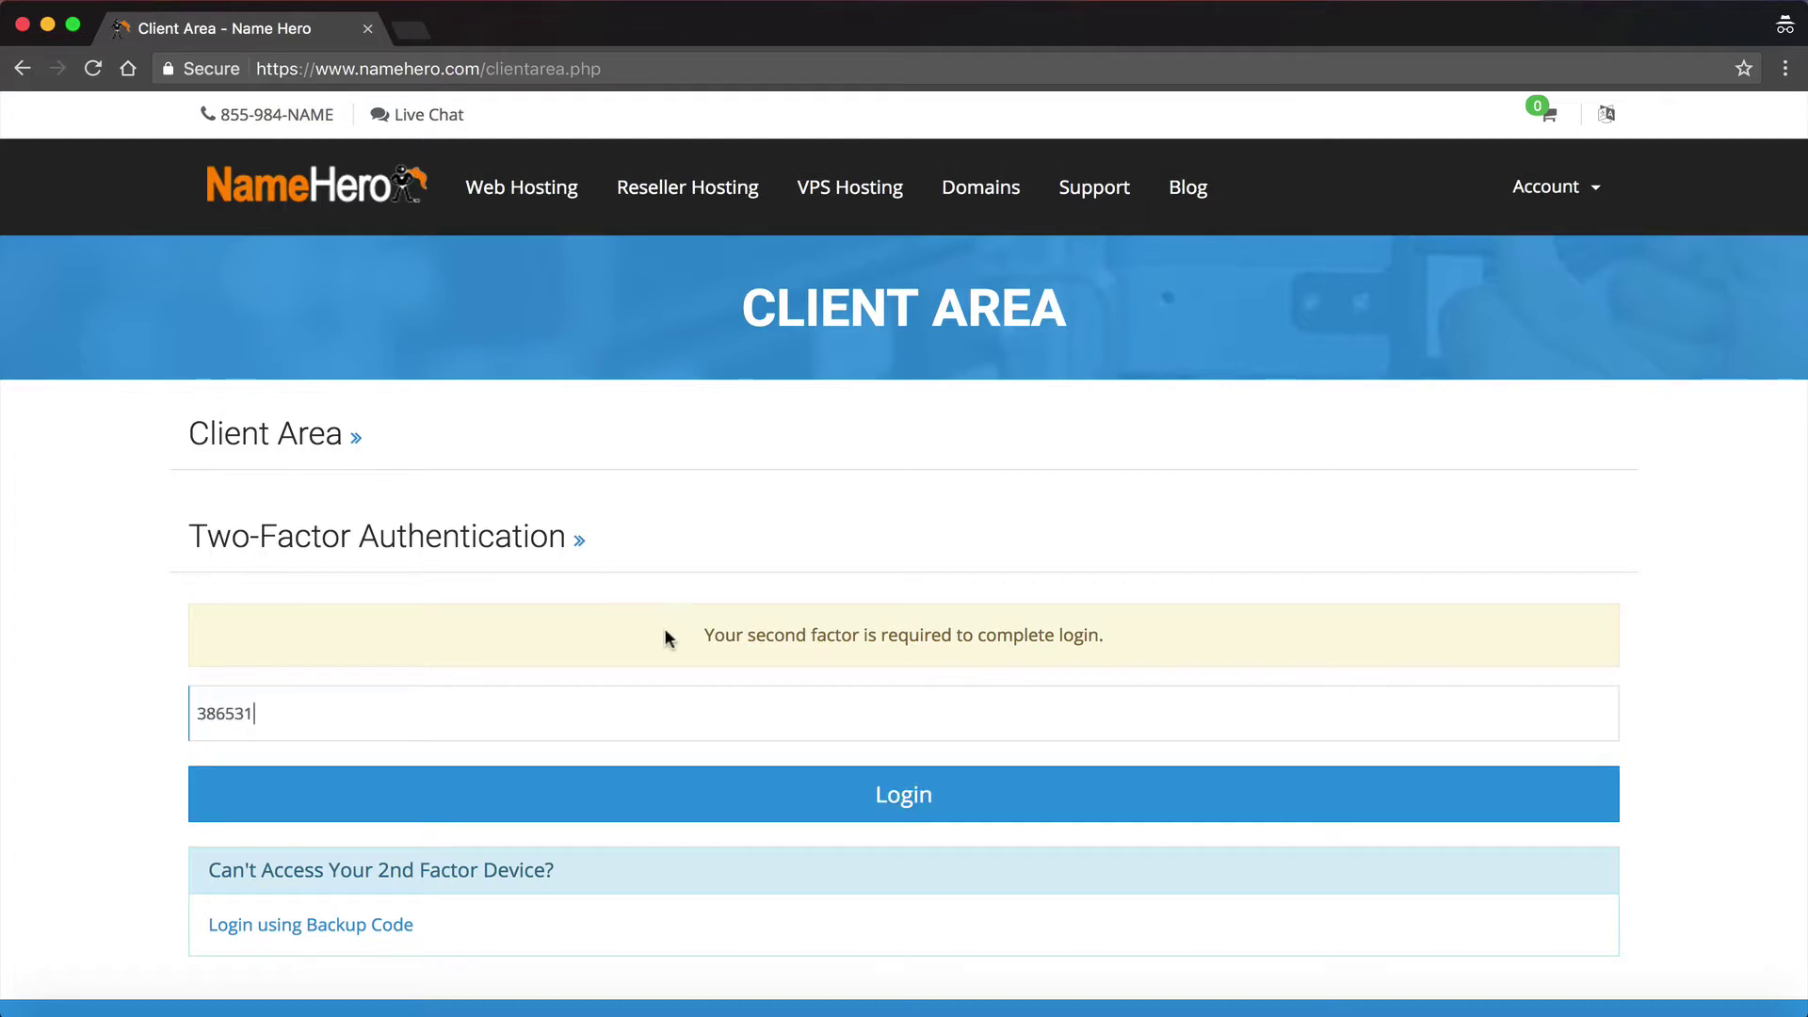
{"action": "left_click", "coordinate": [712, 800]}
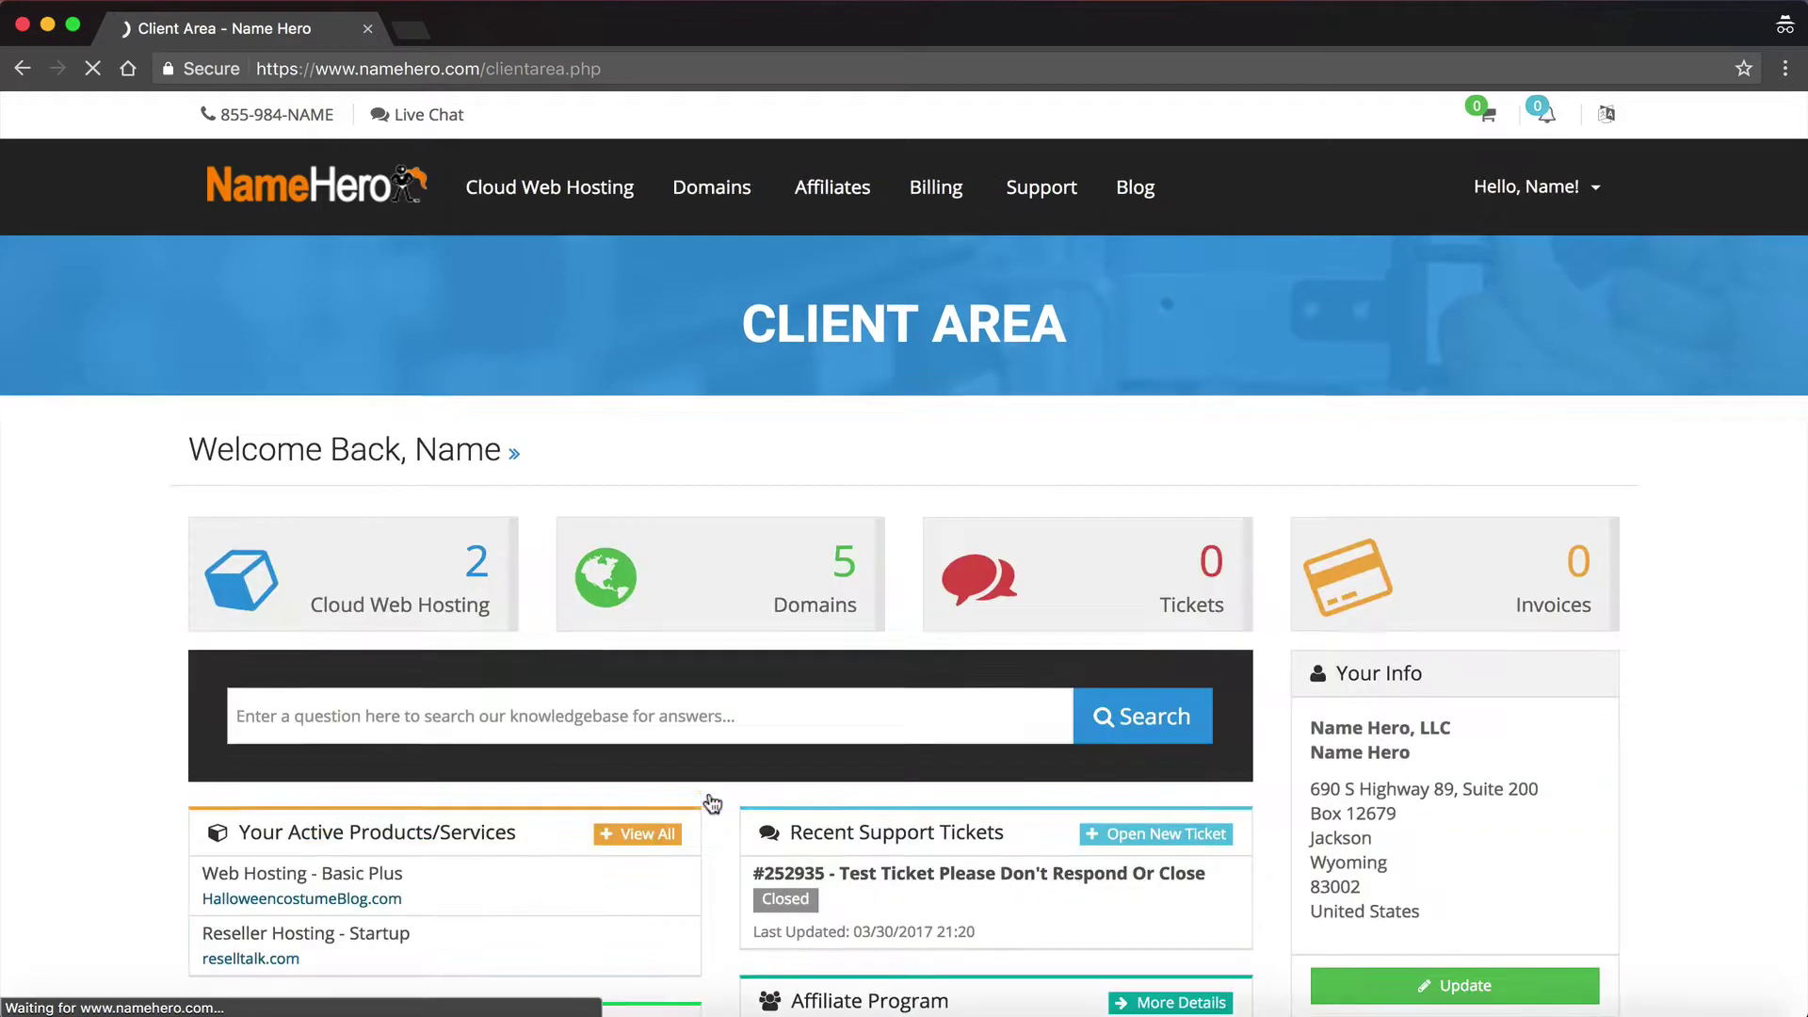
Step: Open Cloud Web Hosting and launch cPanel for the Startup plan on reselltalk.com
{"action": "left_click", "coordinate": [432, 577]}
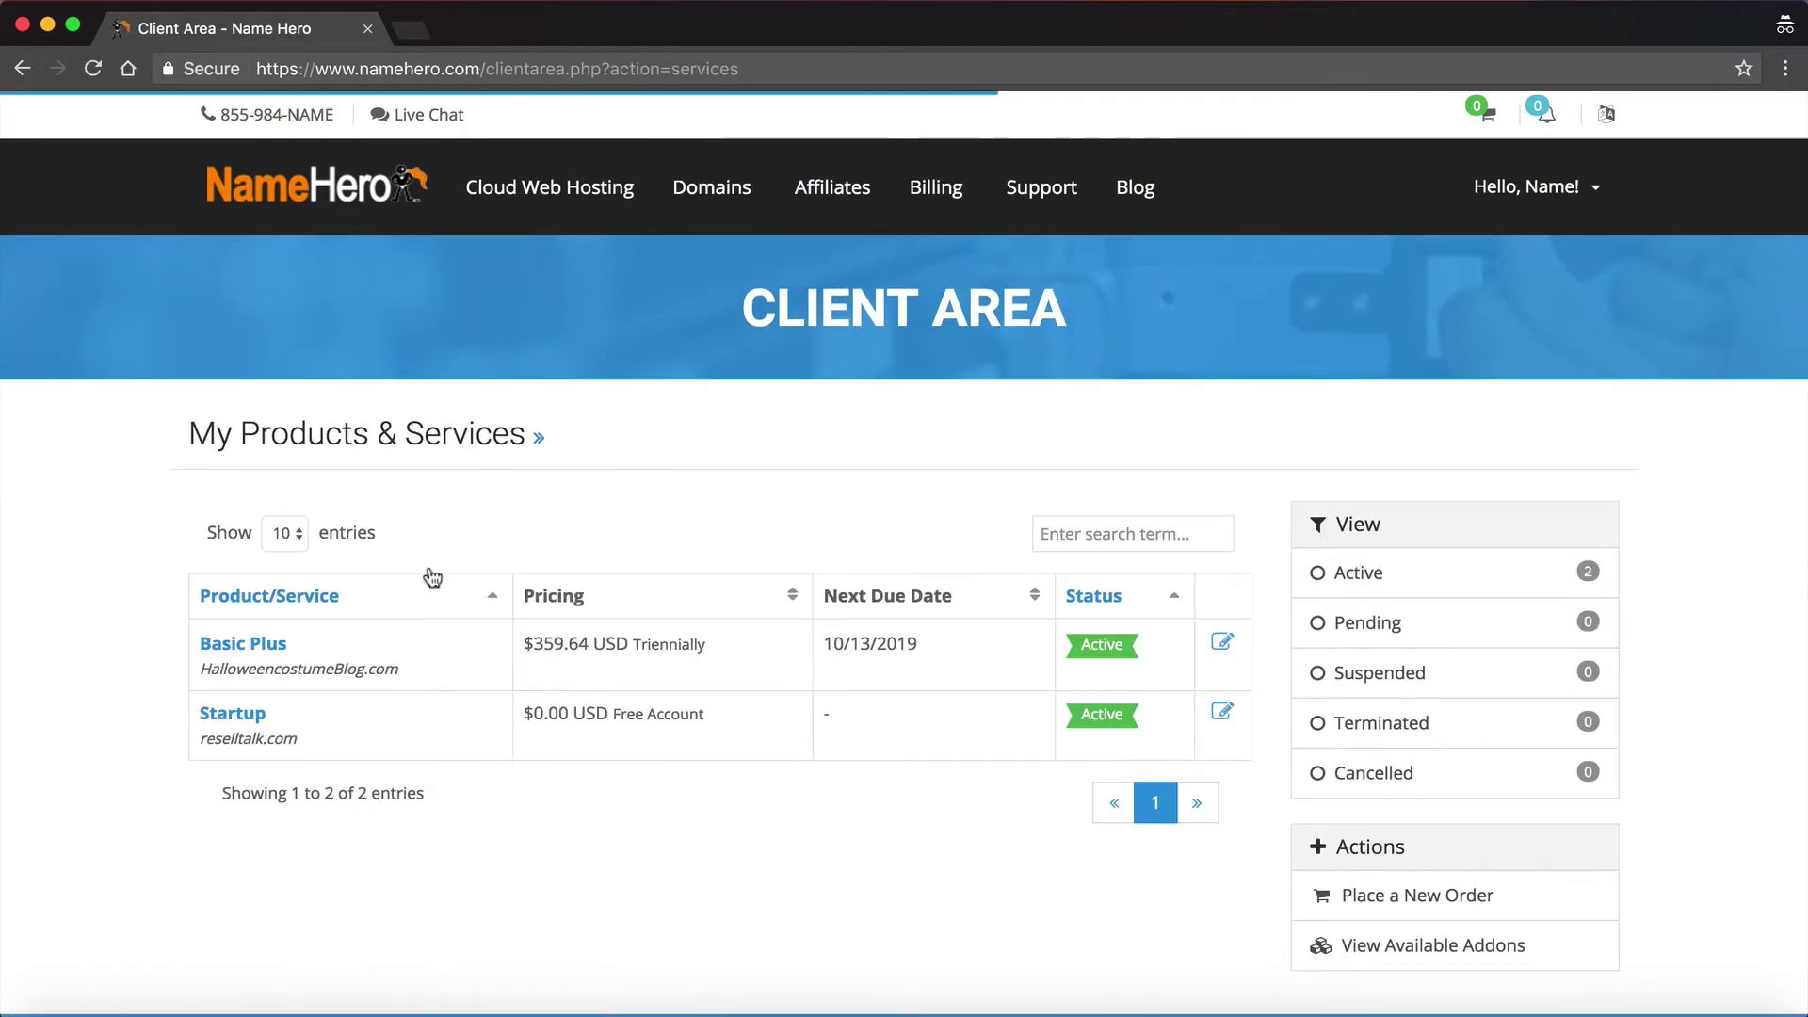
{"action": "left_click", "coordinate": [245, 720]}
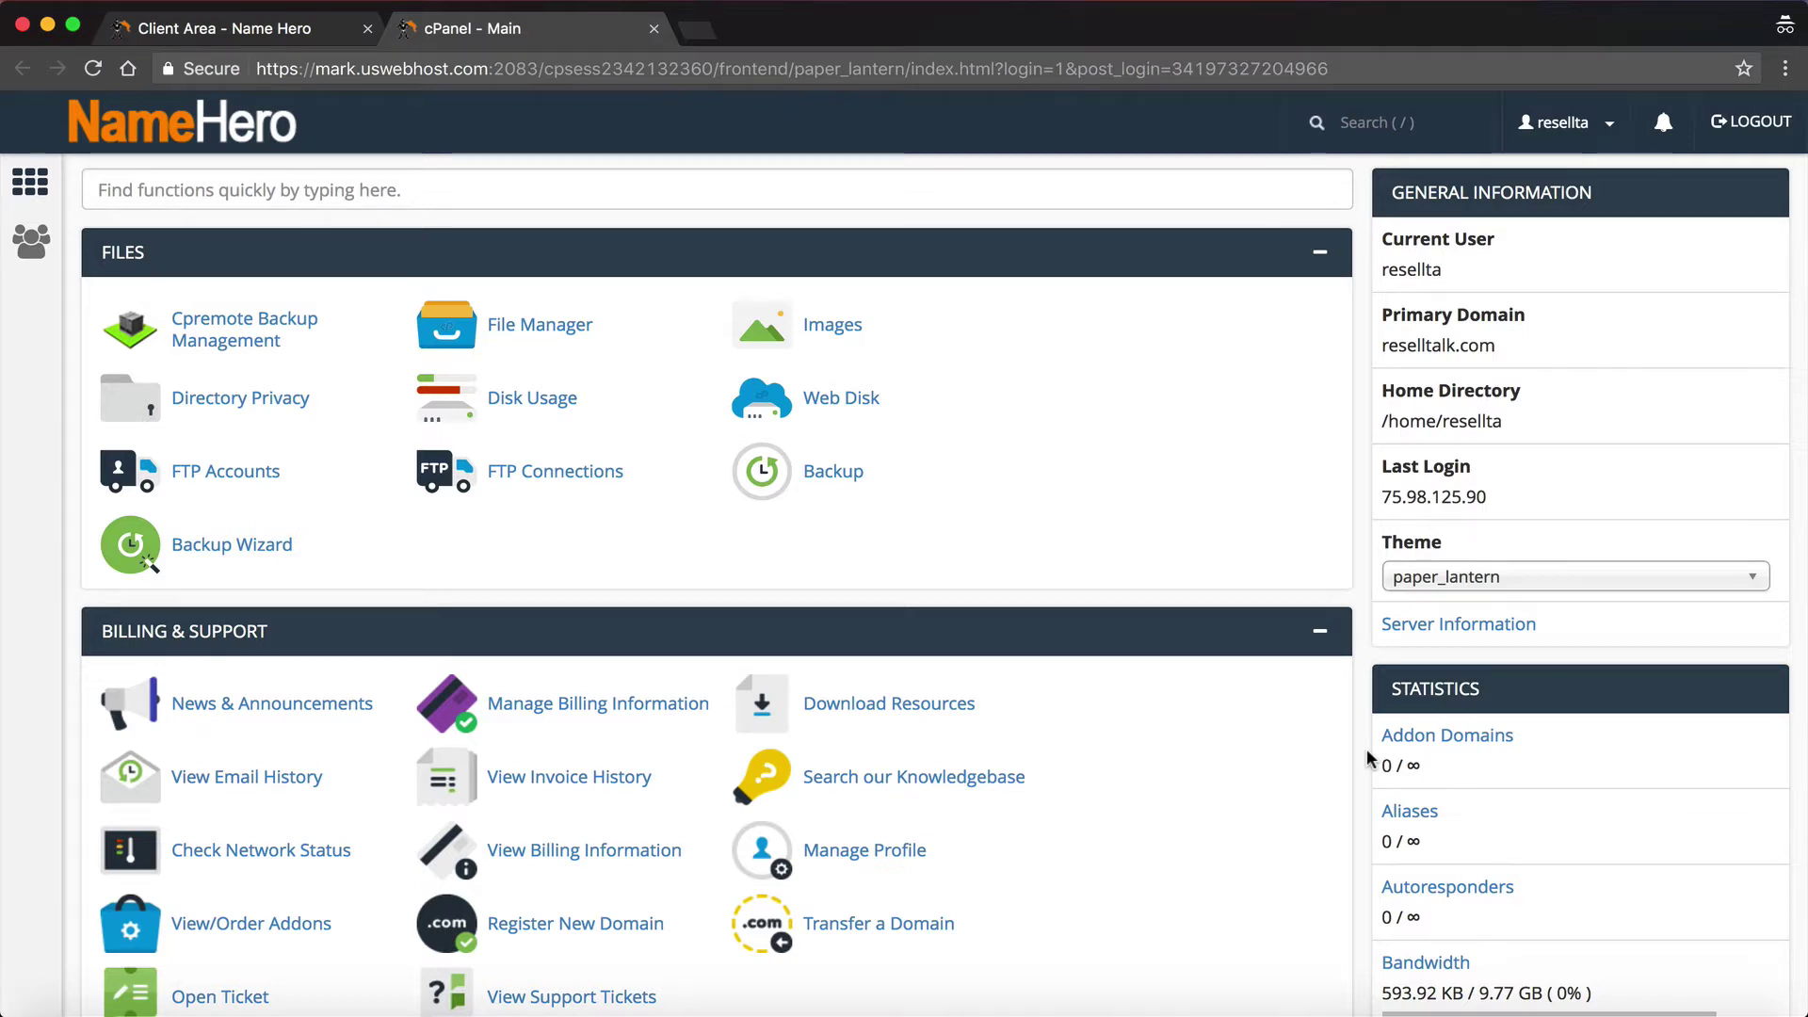
Step: Search cPanel functions for 'site' and launch Site Publisher for reselltalk.com
{"action": "scroll", "coordinate": [779, 380], "scroll_direction": "down", "scroll_amount": 3}
{"action": "scroll", "coordinate": [779, 380], "scroll_direction": "down", "scroll_amount": 6}
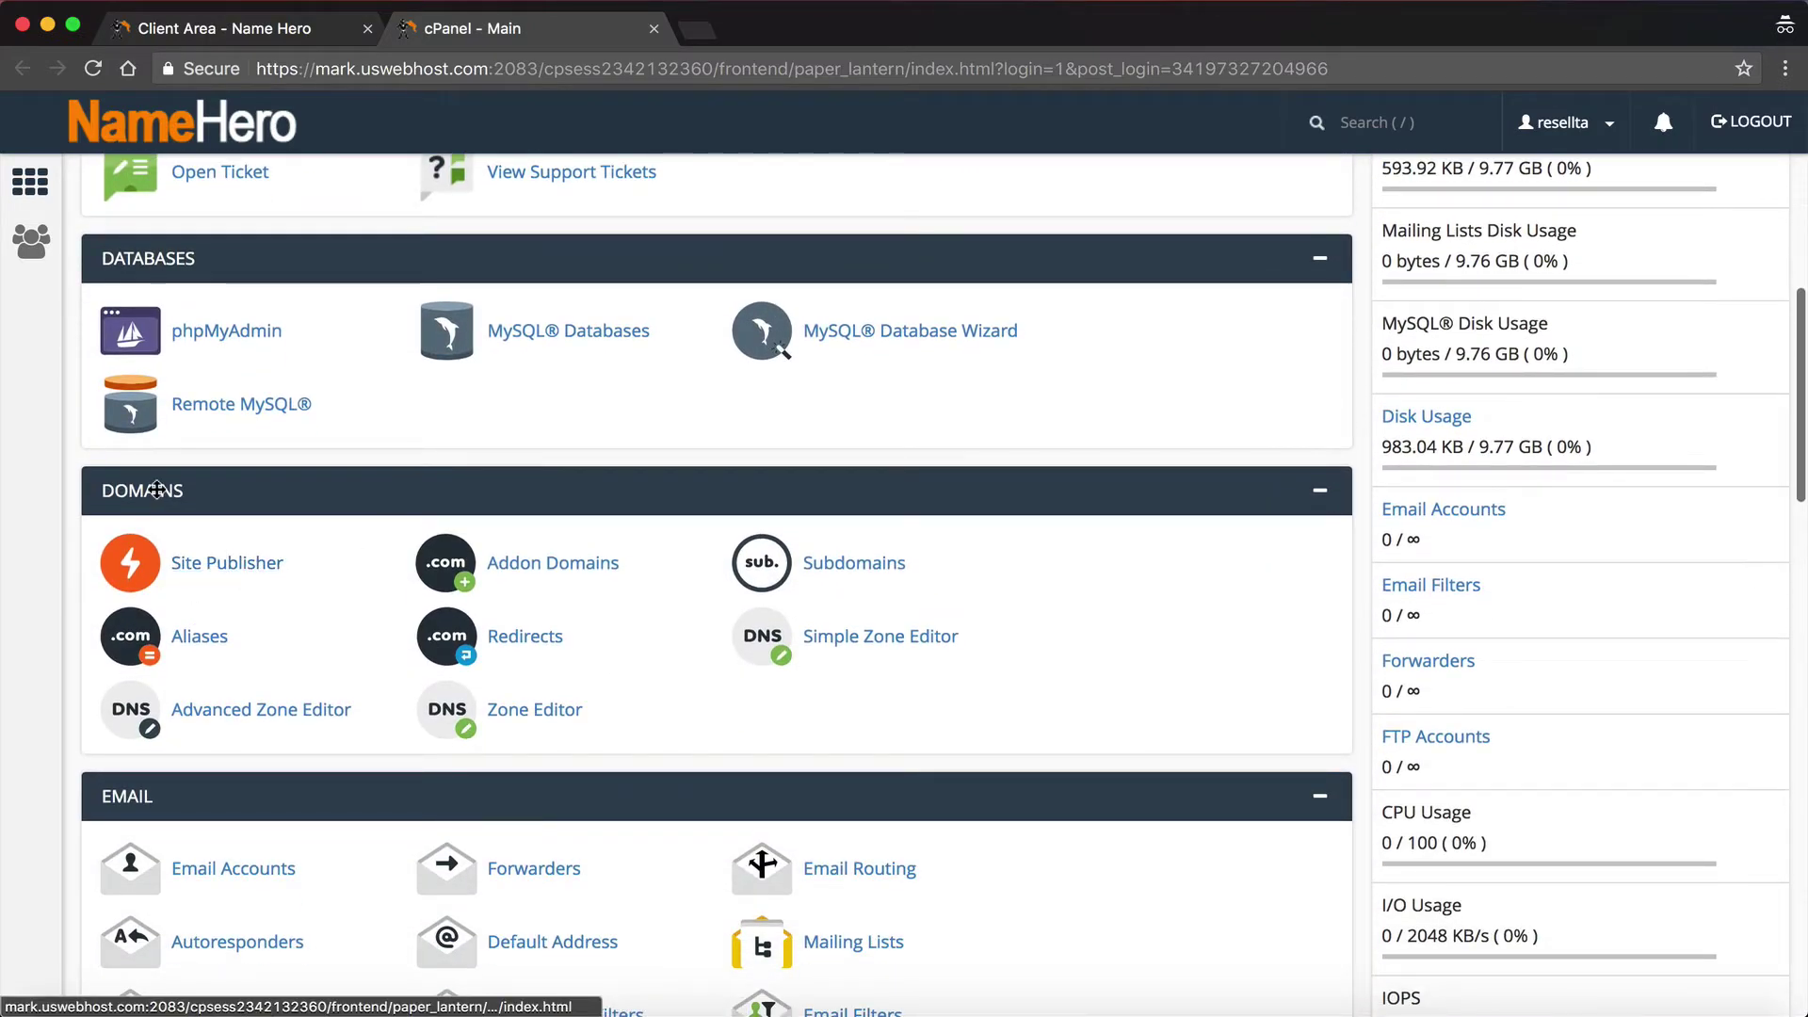
{"action": "left_click", "coordinate": [242, 562]}
{"action": "left_click", "coordinate": [202, 184]}
{"action": "type", "text": "site"}
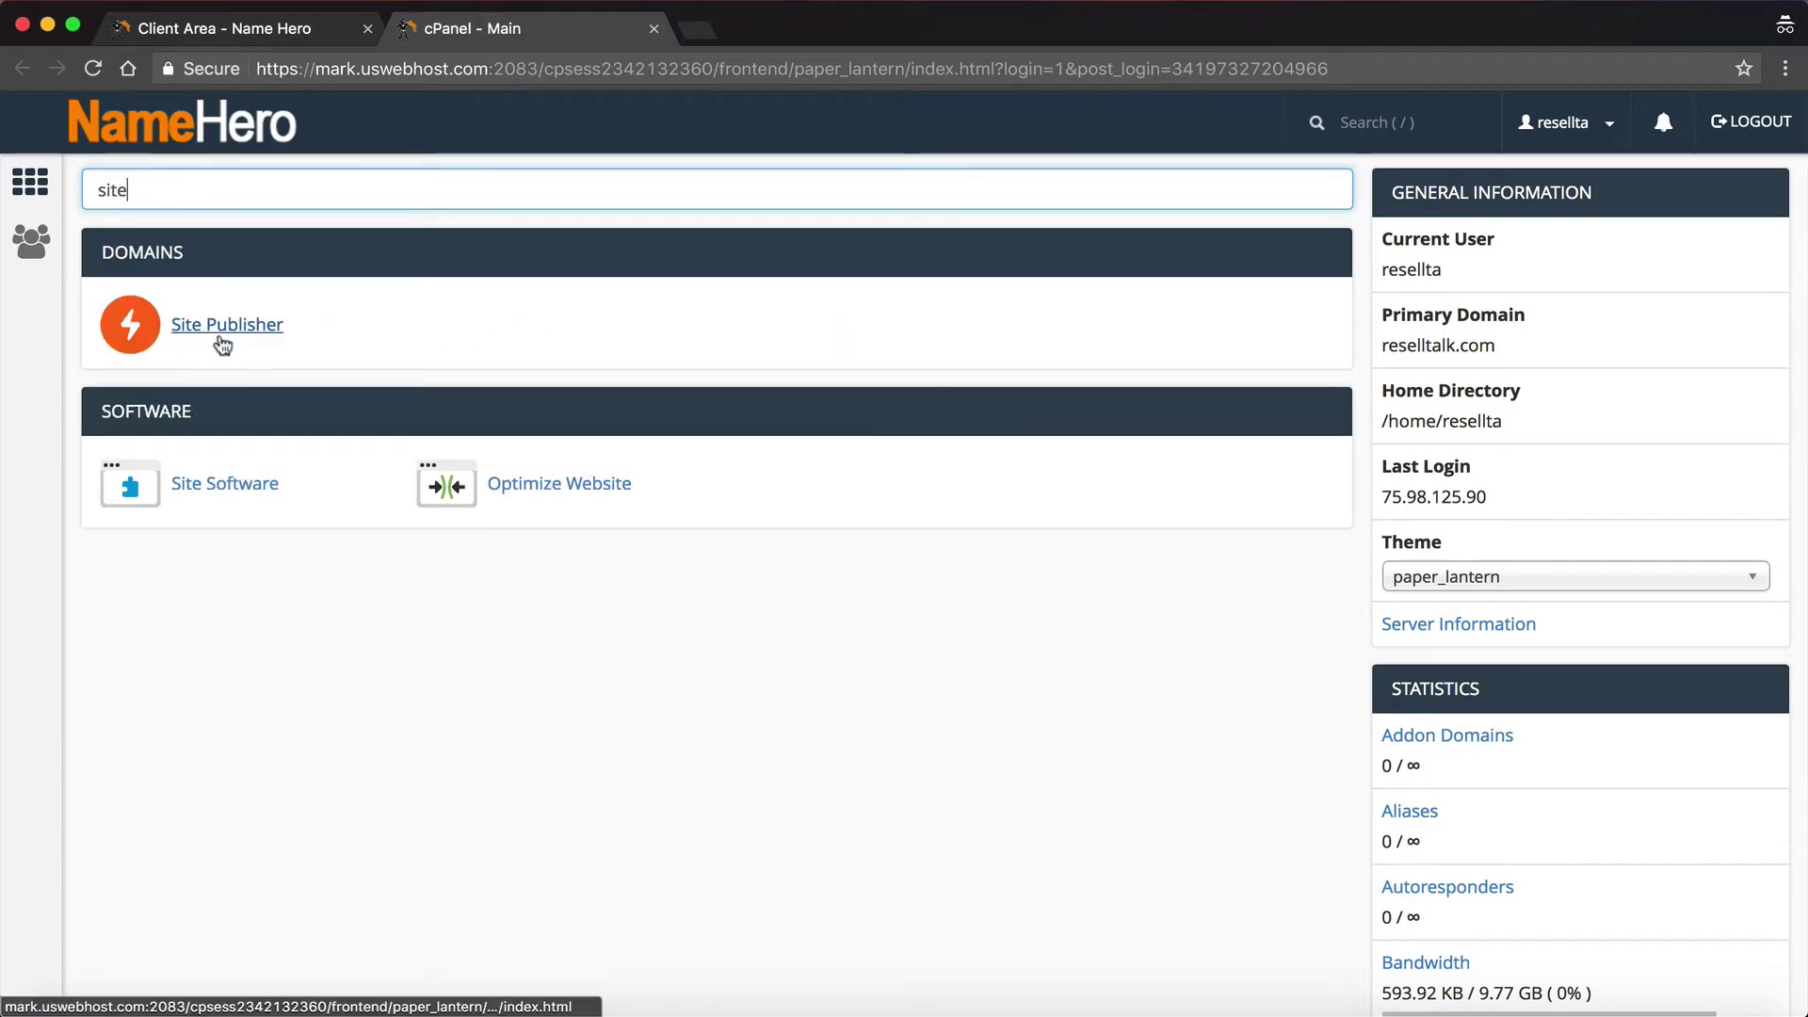
{"action": "left_click", "coordinate": [216, 331]}
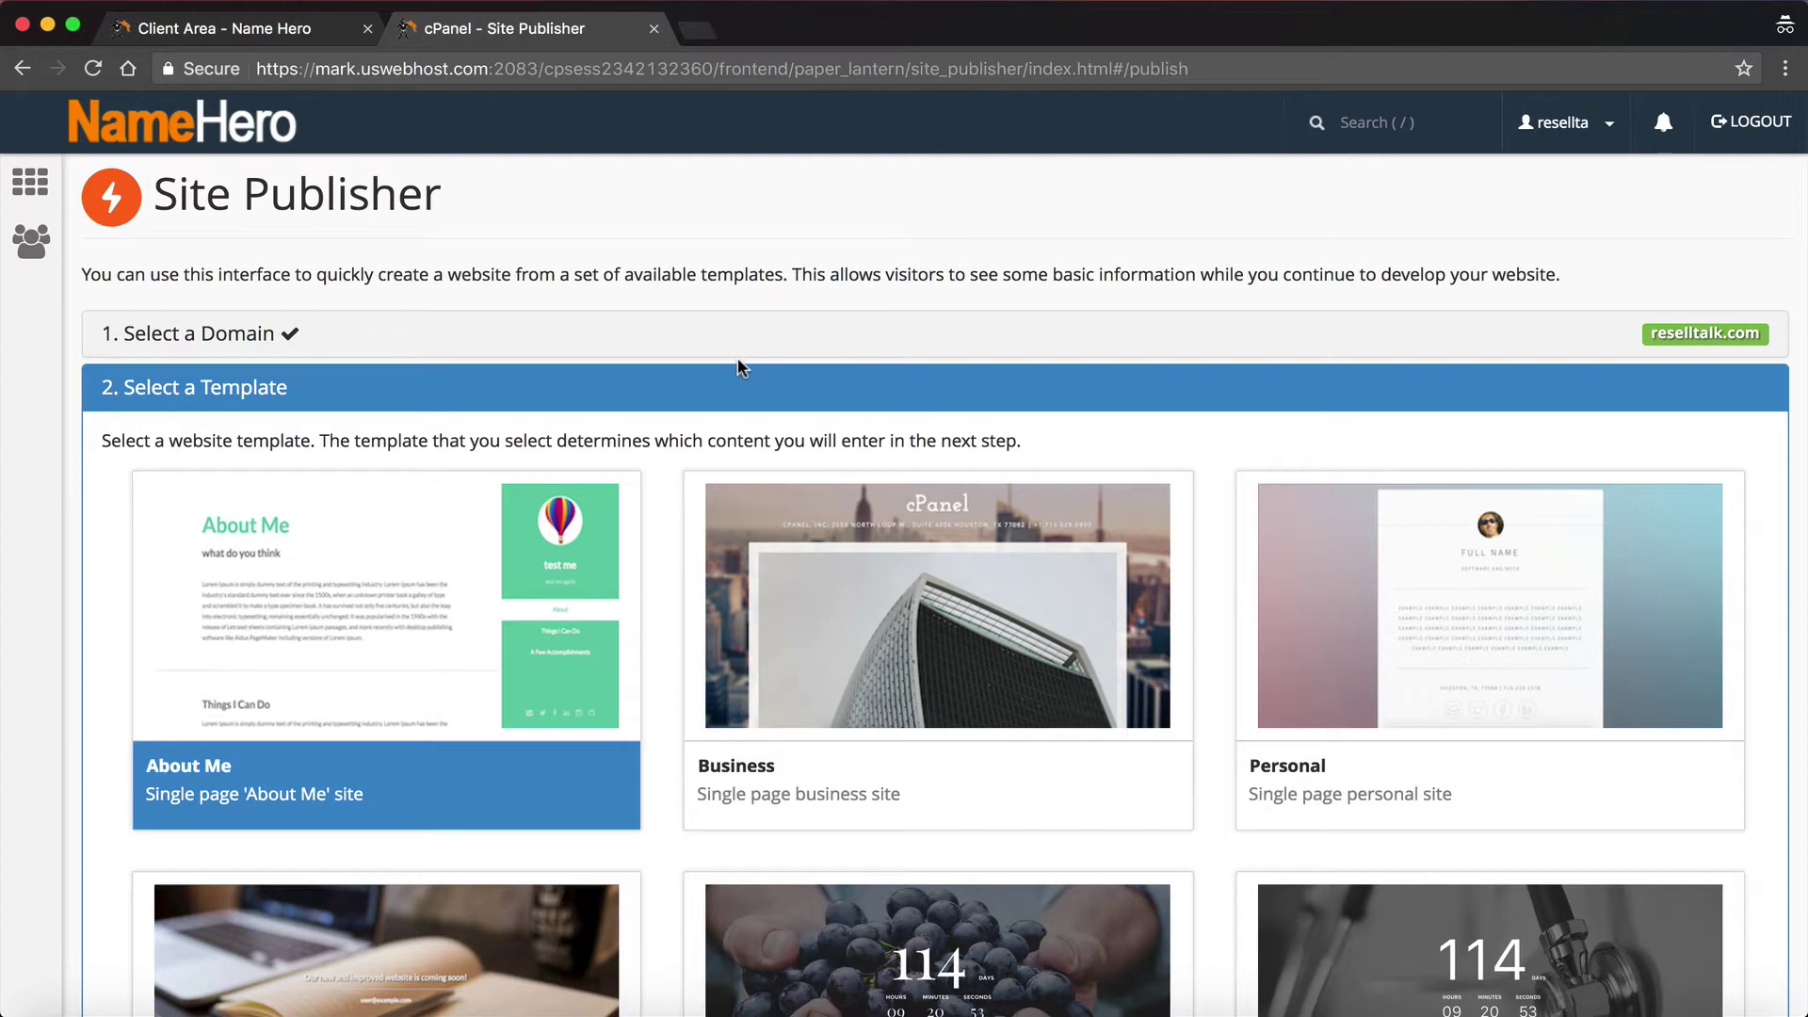
{"action": "scroll", "coordinate": [907, 497], "scroll_direction": "down", "scroll_amount": 5}
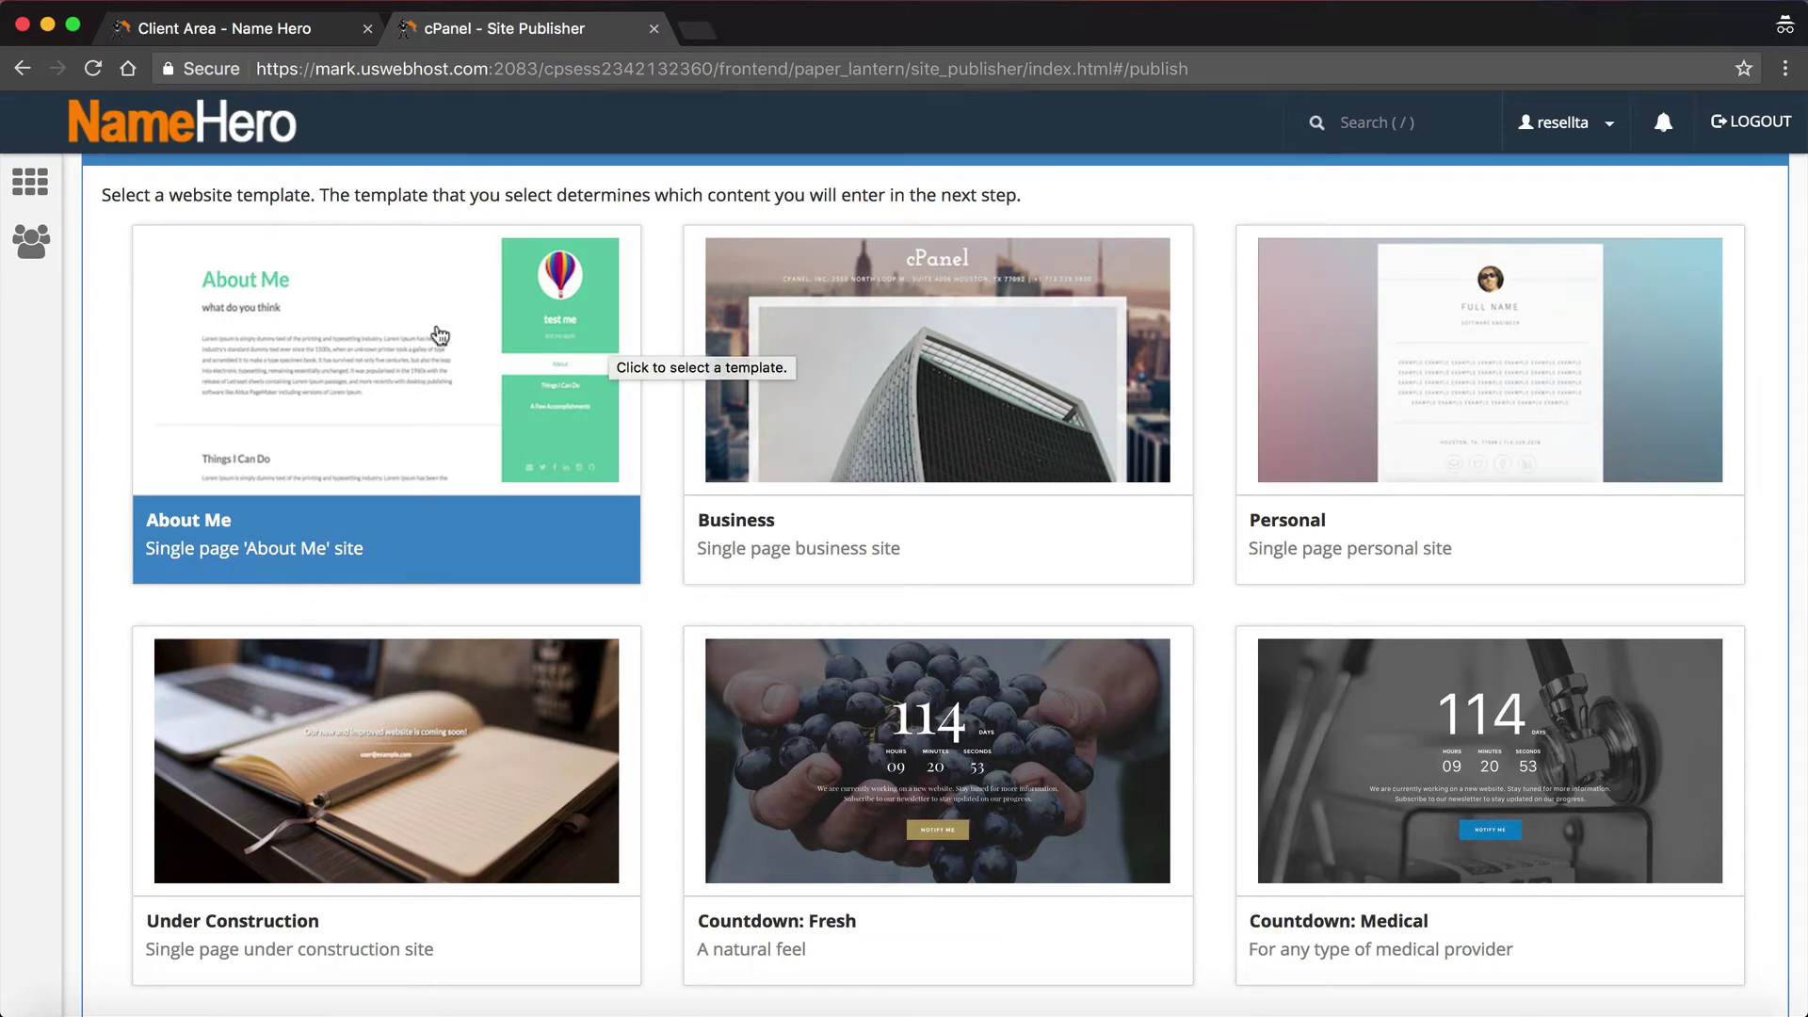
{"action": "scroll", "coordinate": [653, 494], "scroll_direction": "down", "scroll_amount": 3}
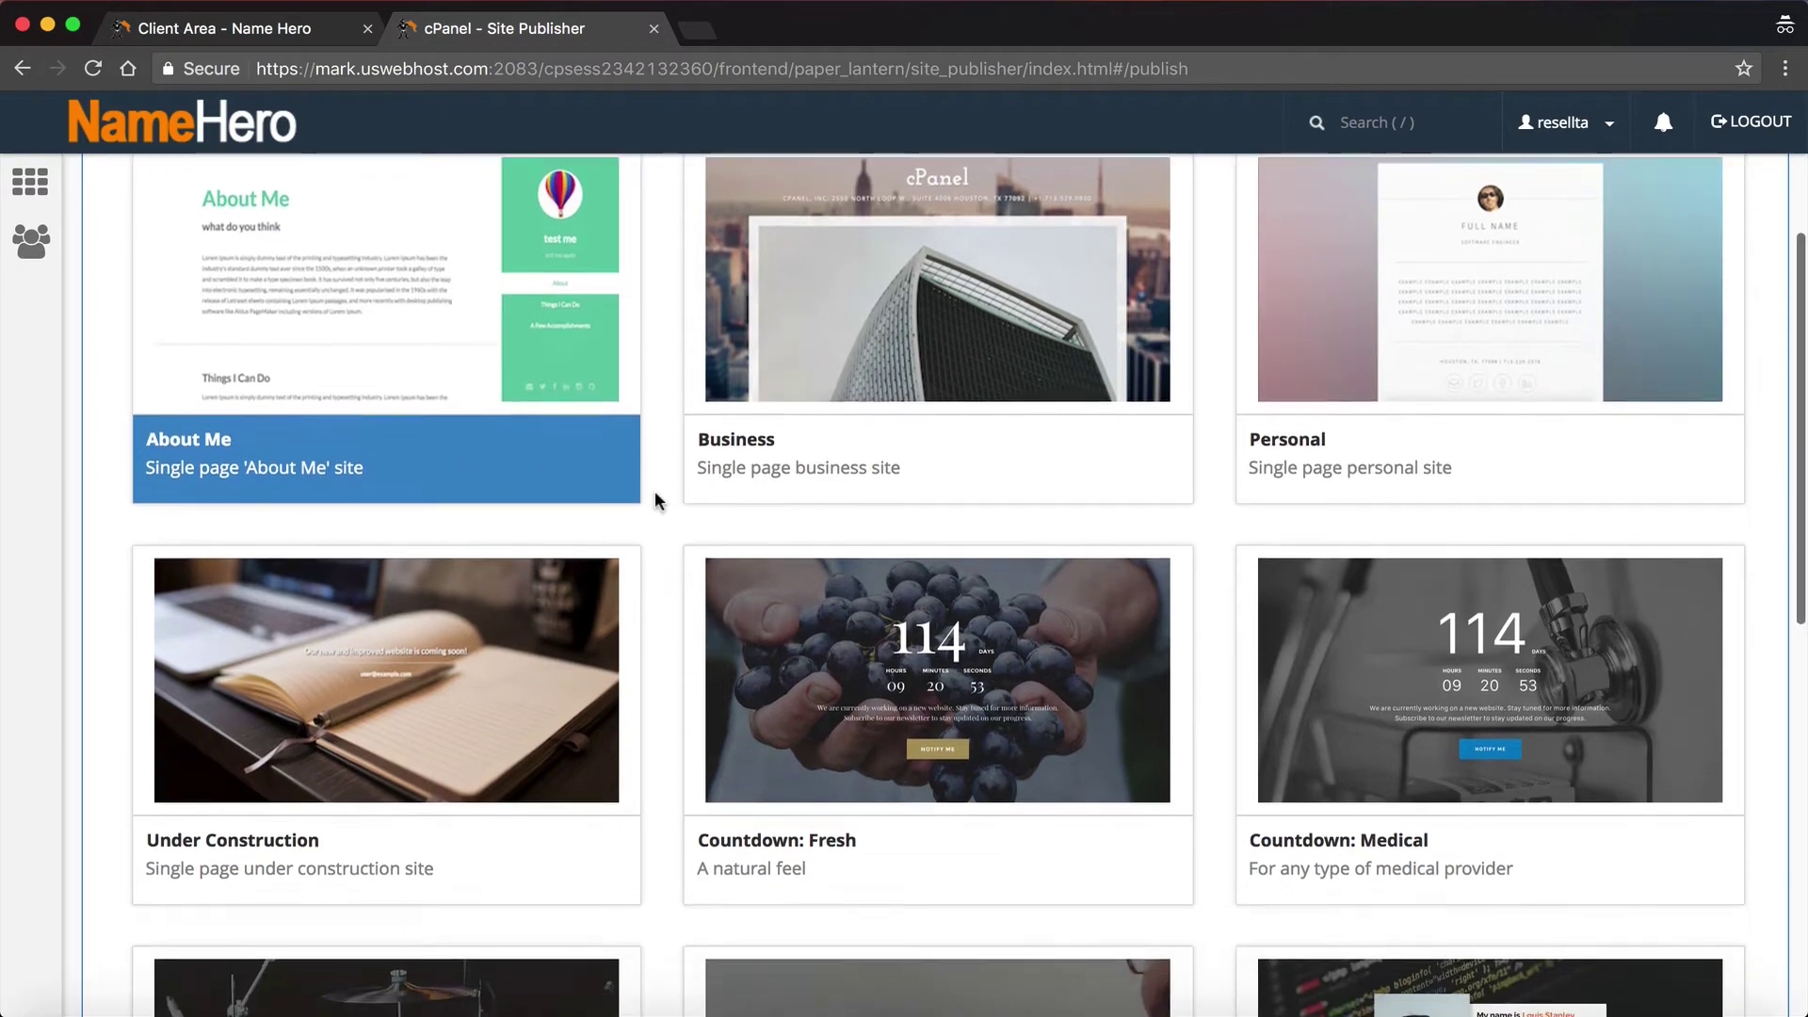
{"action": "scroll", "coordinate": [1407, 379], "scroll_direction": "down", "scroll_amount": 3}
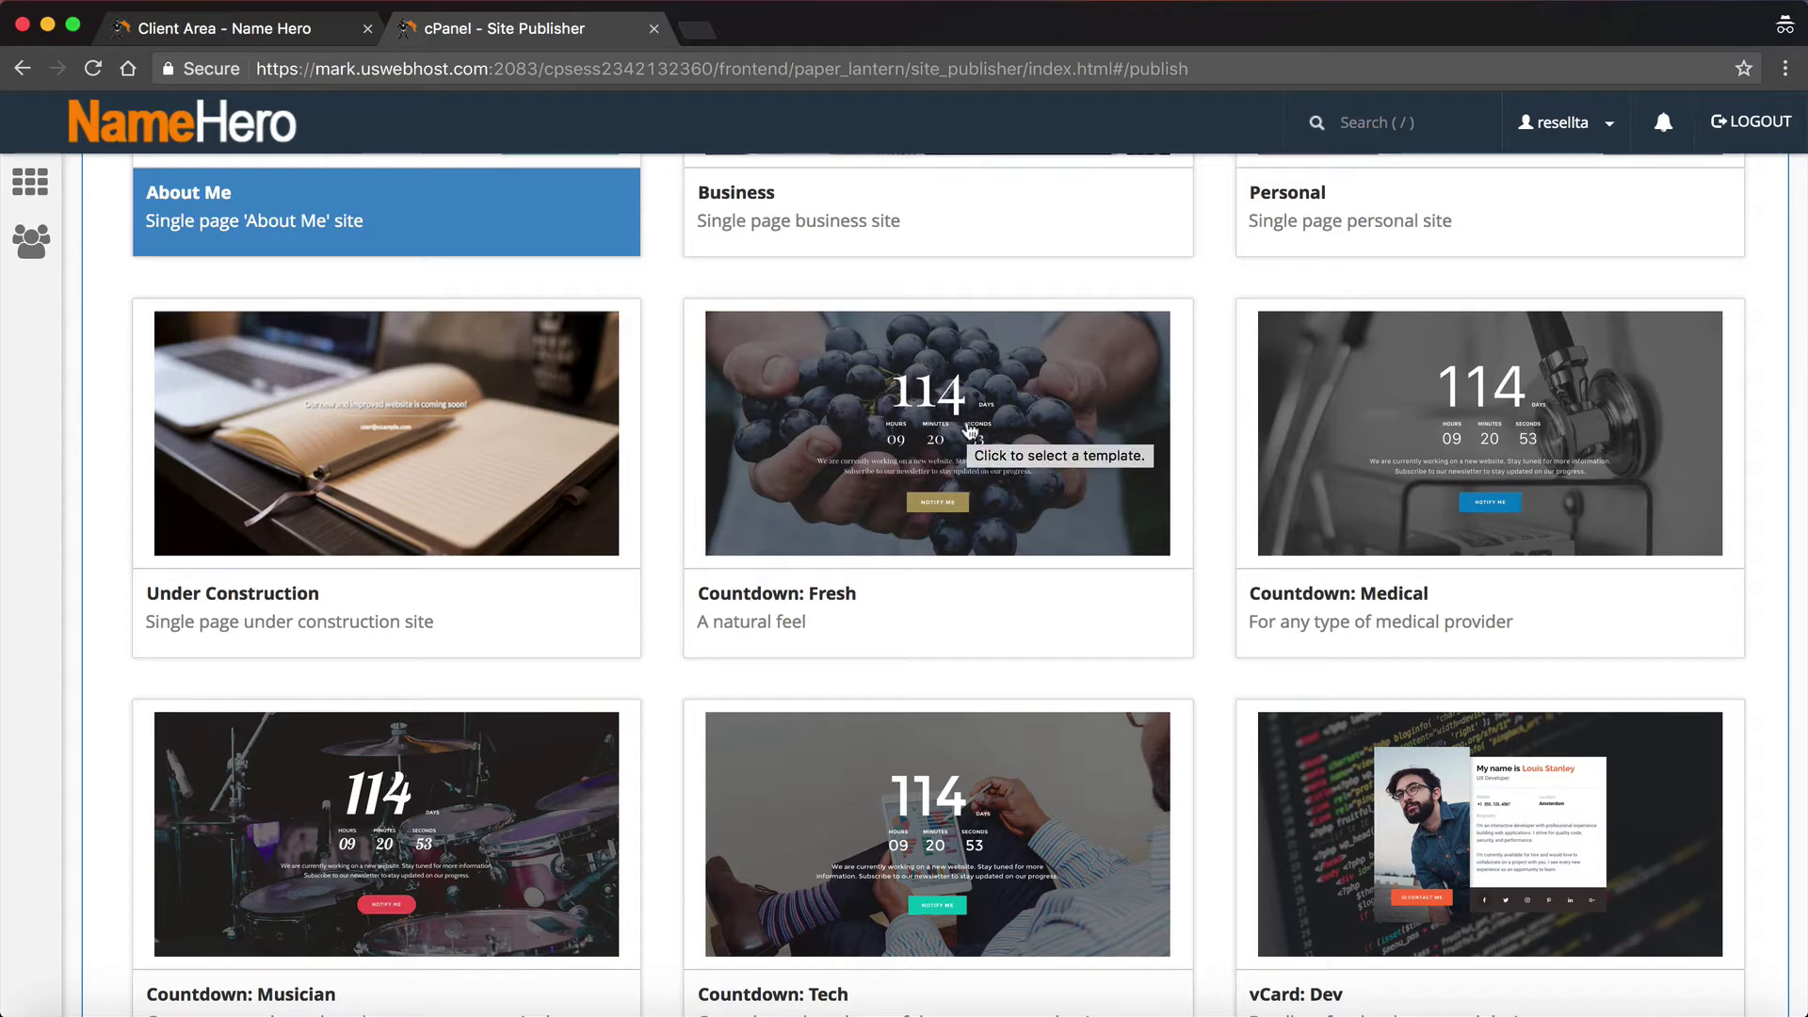
{"action": "scroll", "coordinate": [971, 429], "scroll_direction": "down", "scroll_amount": 5}
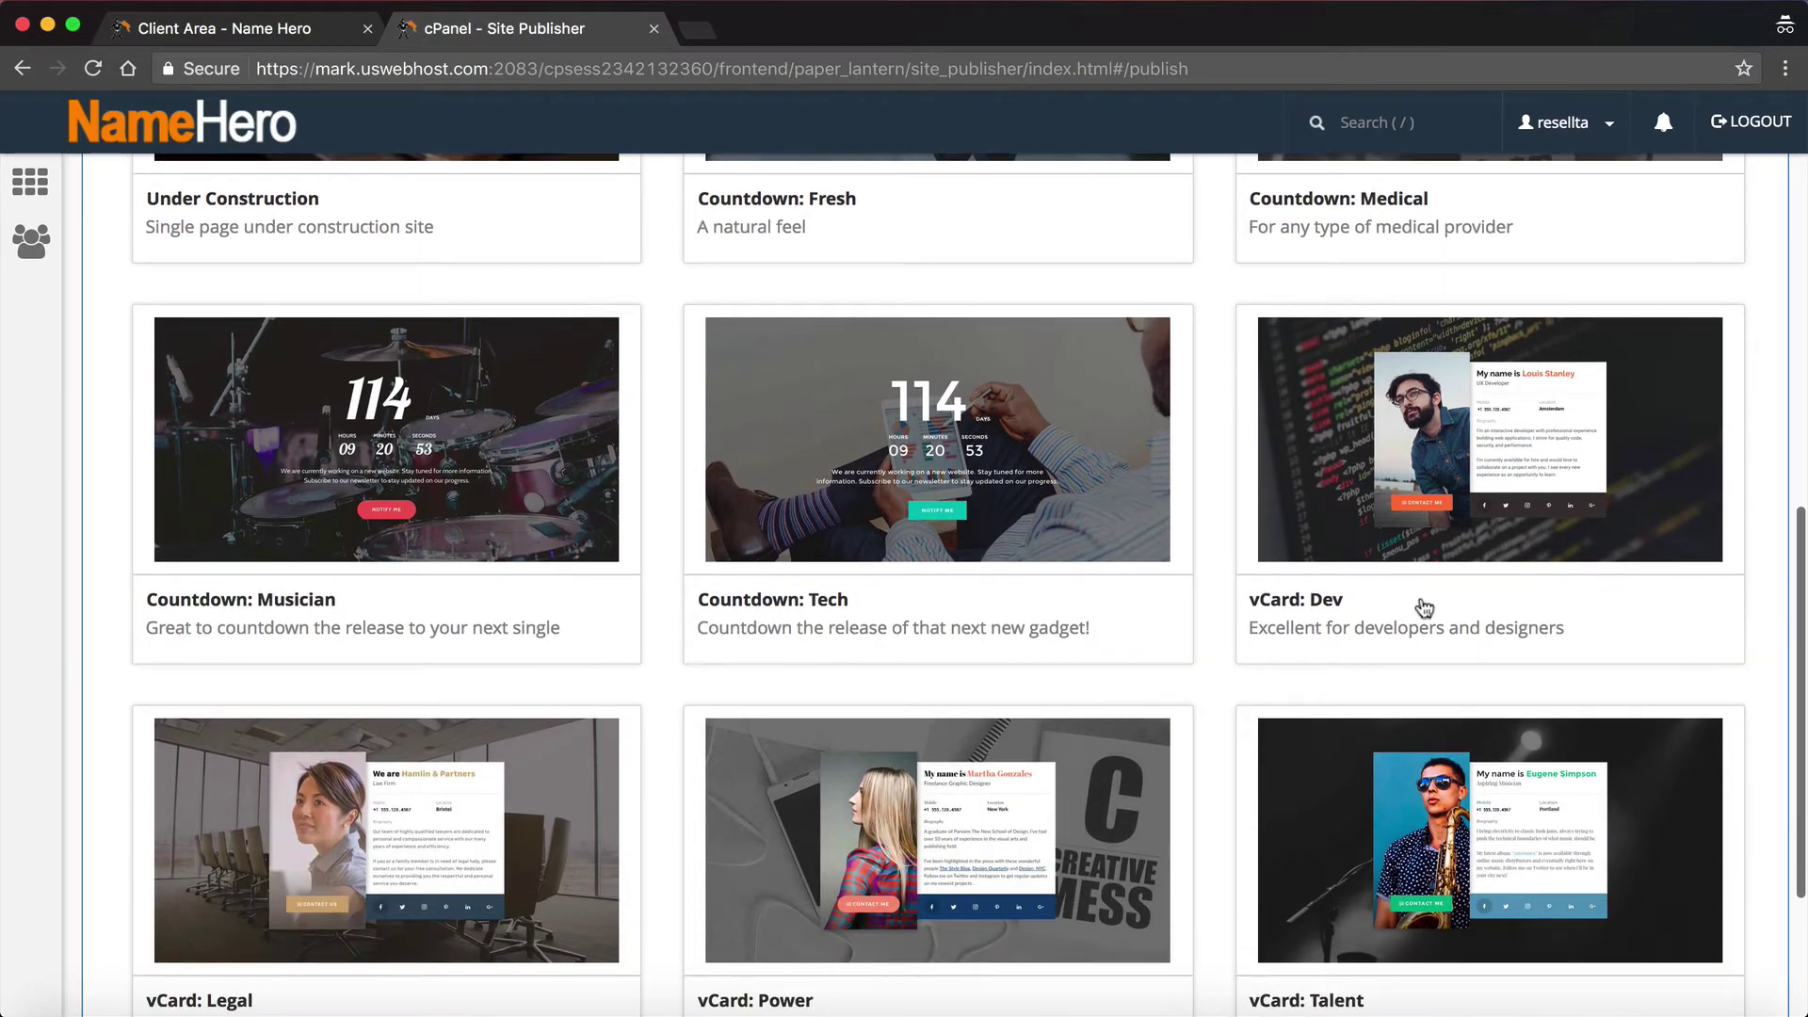
{"action": "scroll", "coordinate": [1424, 607], "scroll_direction": "down", "scroll_amount": 2}
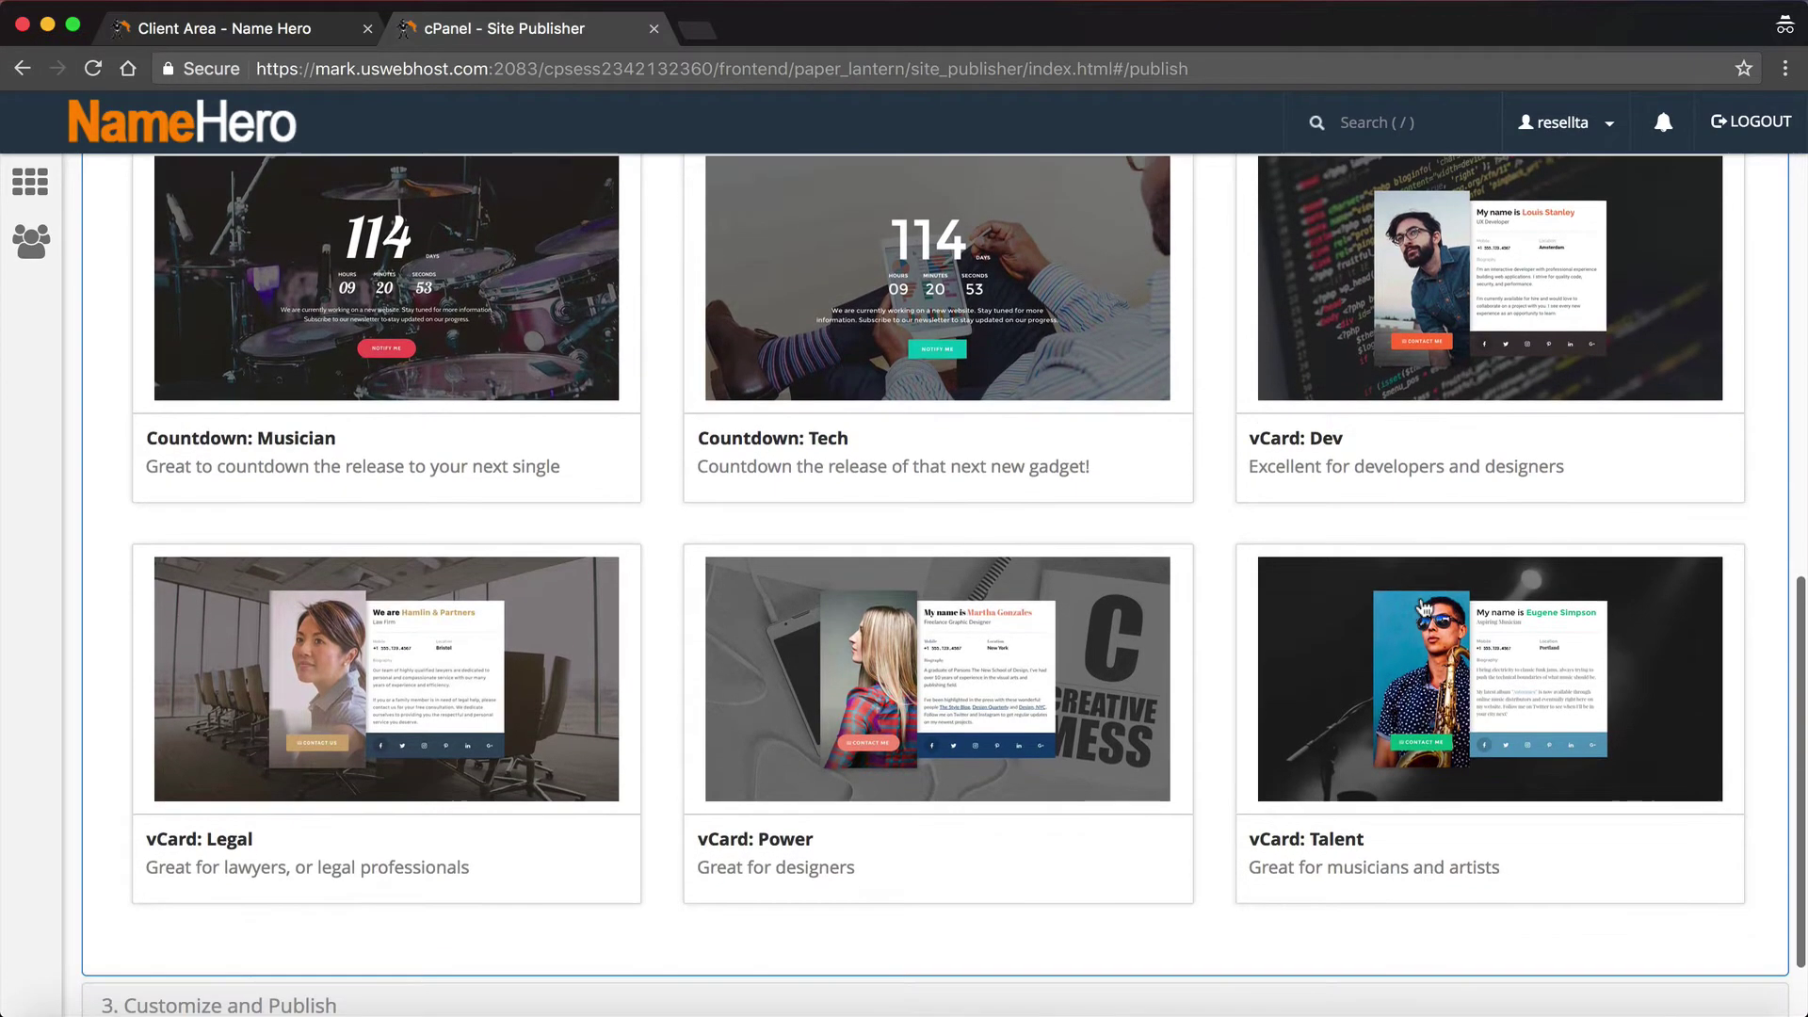
{"action": "scroll", "coordinate": [1422, 720], "scroll_direction": "down", "scroll_amount": 2}
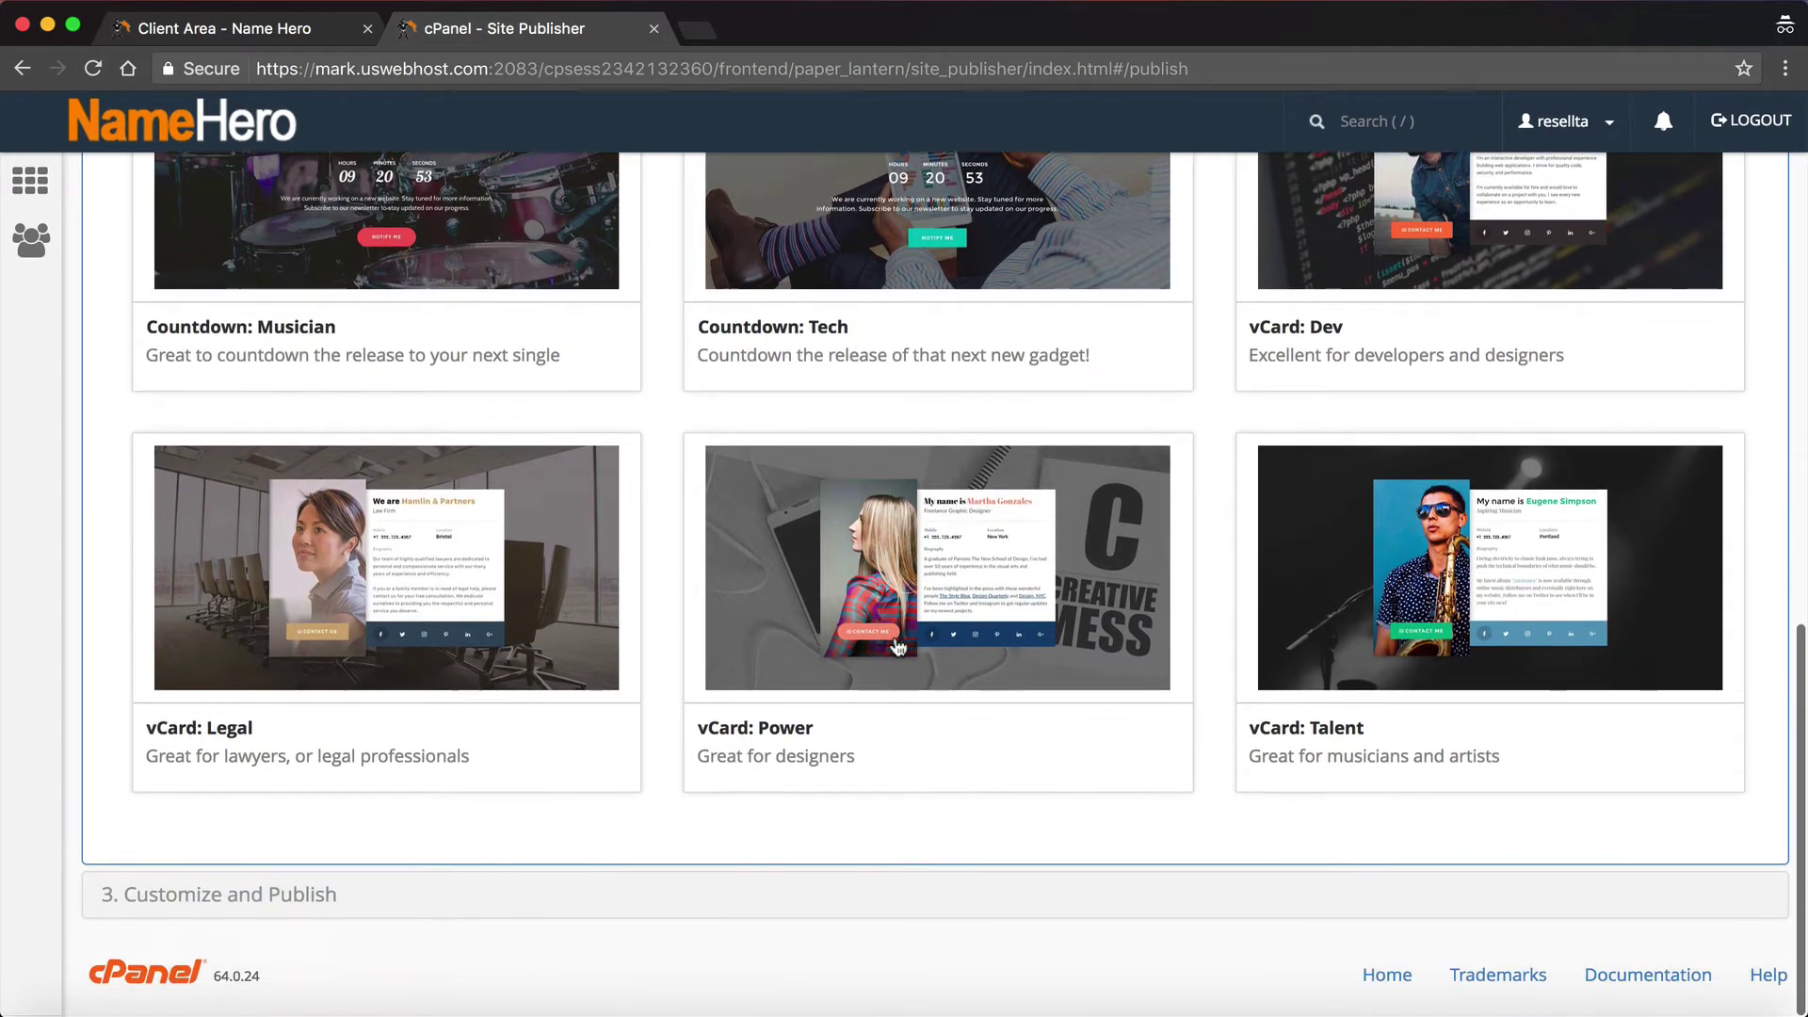
{"action": "scroll", "coordinate": [394, 569], "scroll_direction": "up", "scroll_amount": 3}
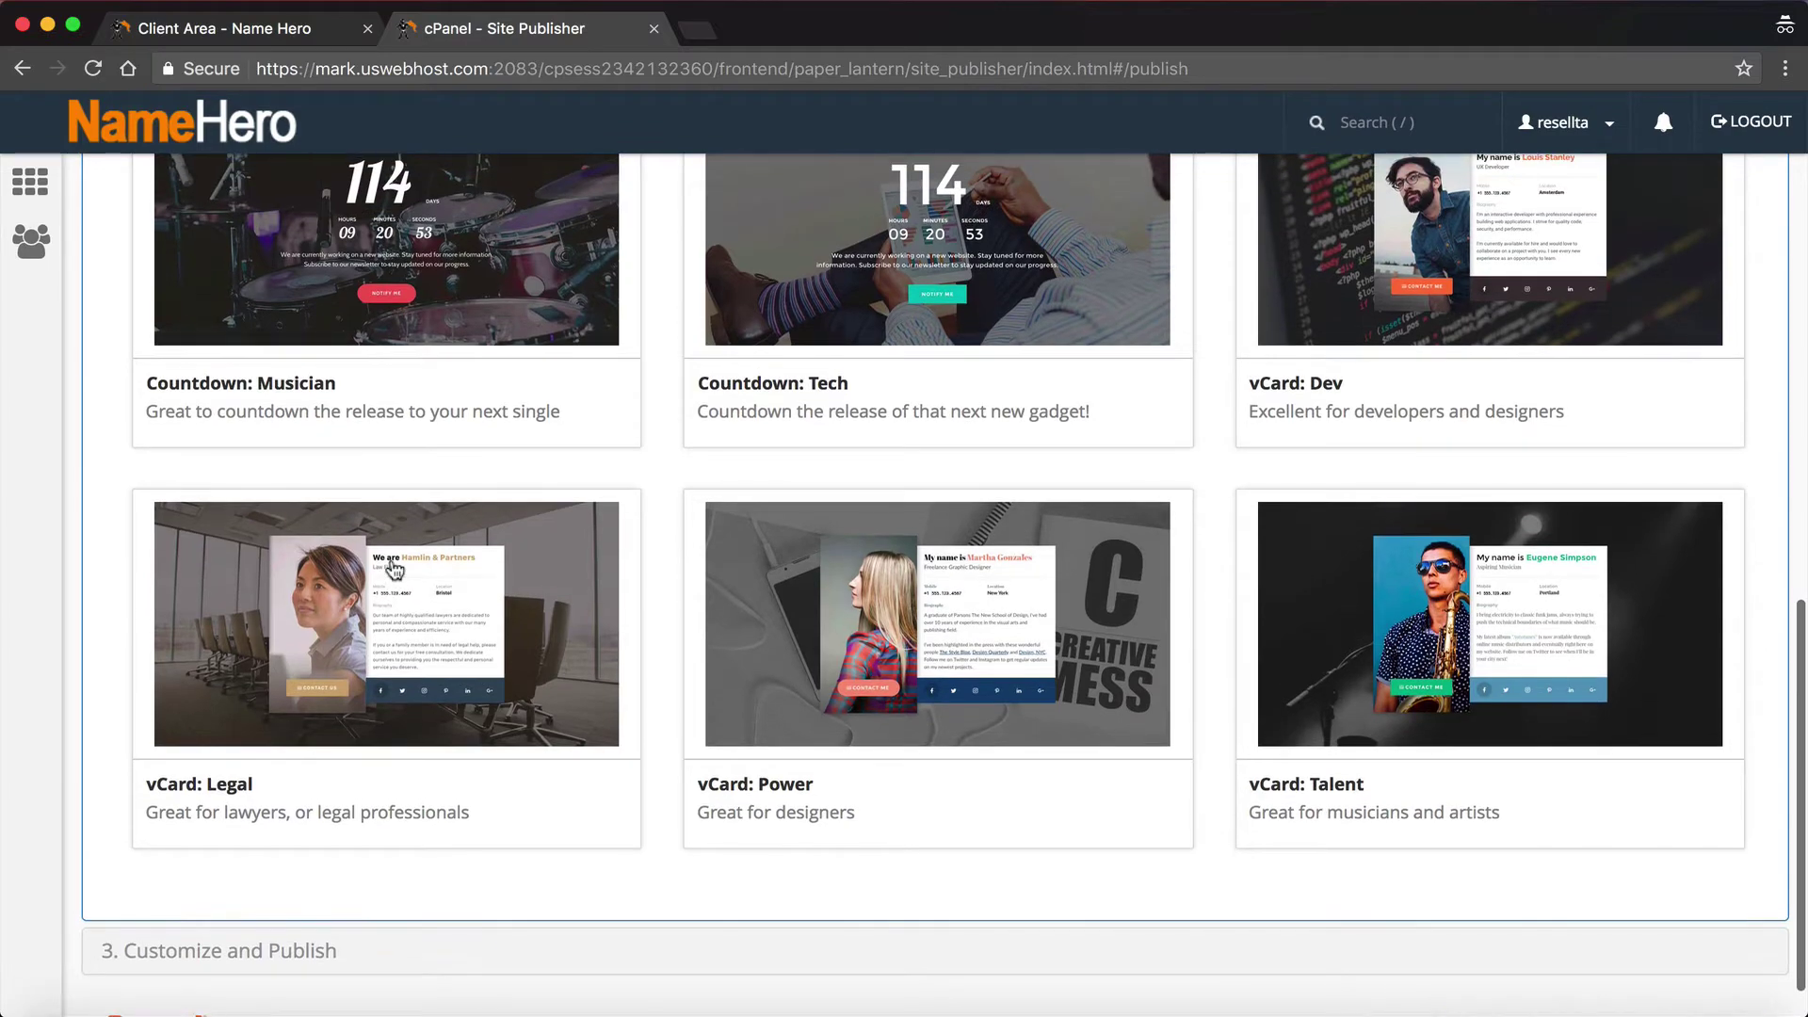
{"action": "scroll", "coordinate": [394, 569], "scroll_direction": "up", "scroll_amount": 3}
{"action": "scroll", "coordinate": [394, 569], "scroll_direction": "down", "scroll_amount": 6}
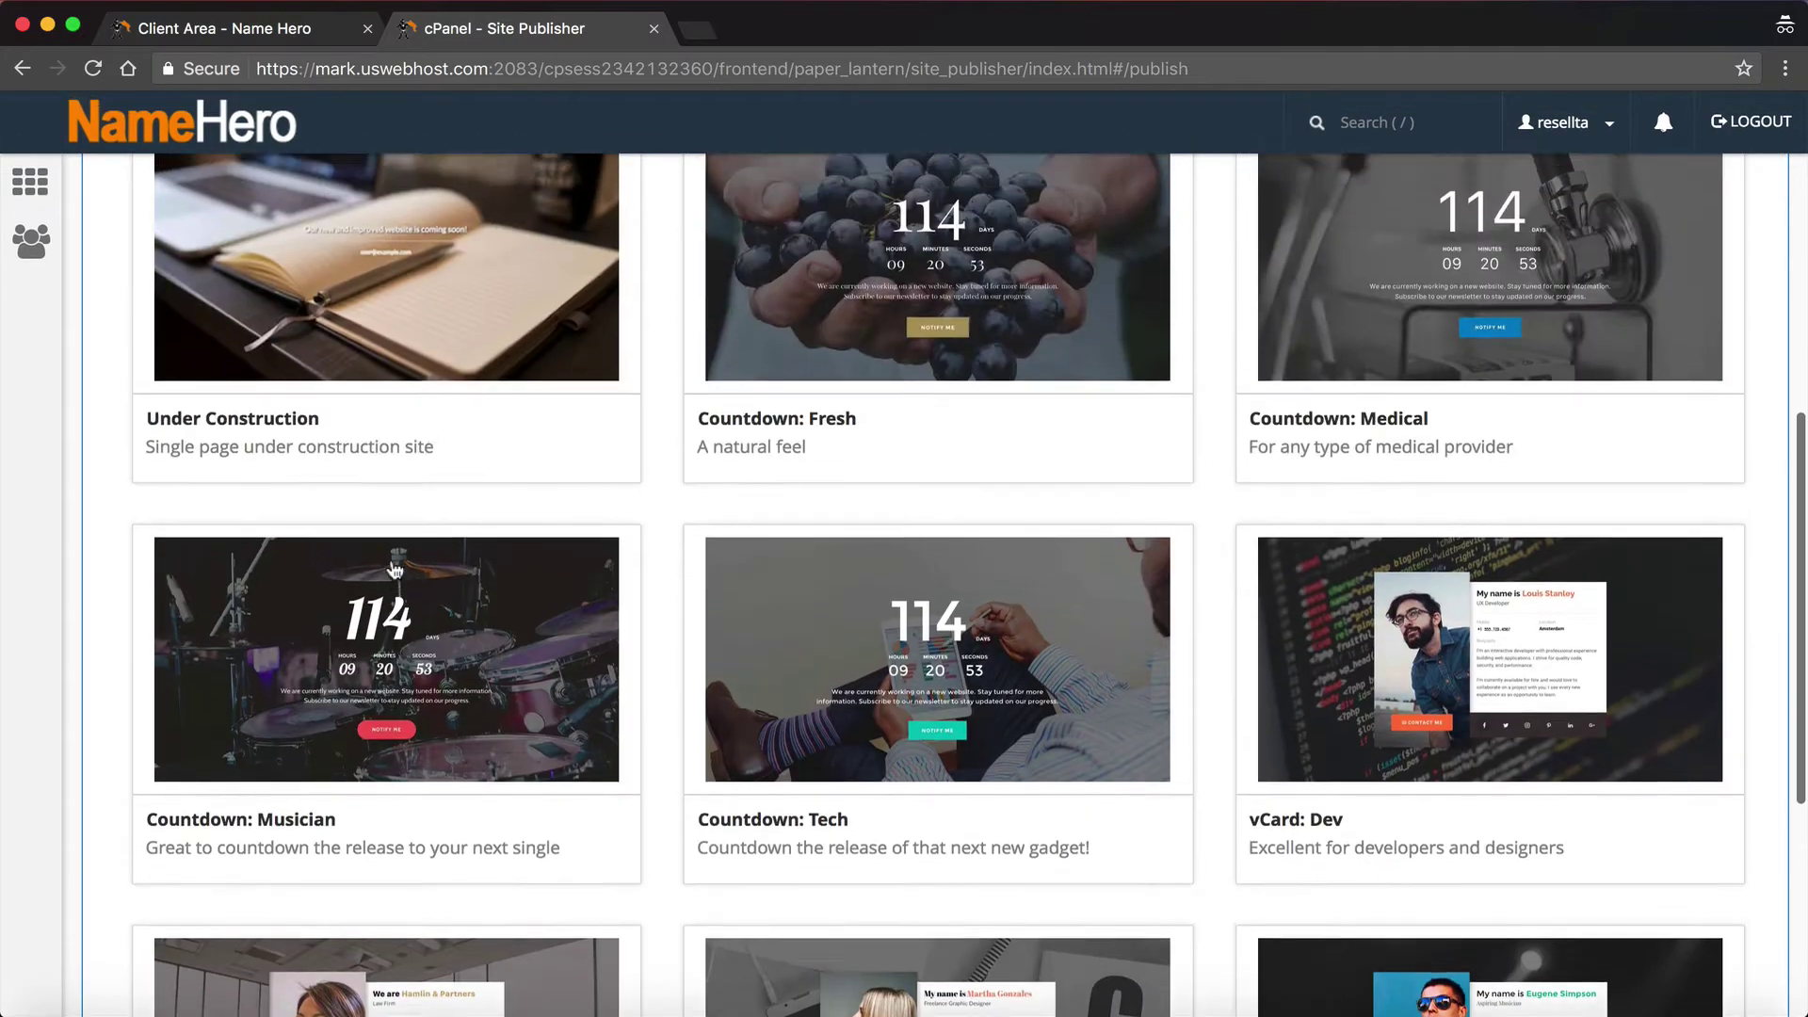
{"action": "scroll", "coordinate": [394, 570], "scroll_direction": "up", "scroll_amount": 5}
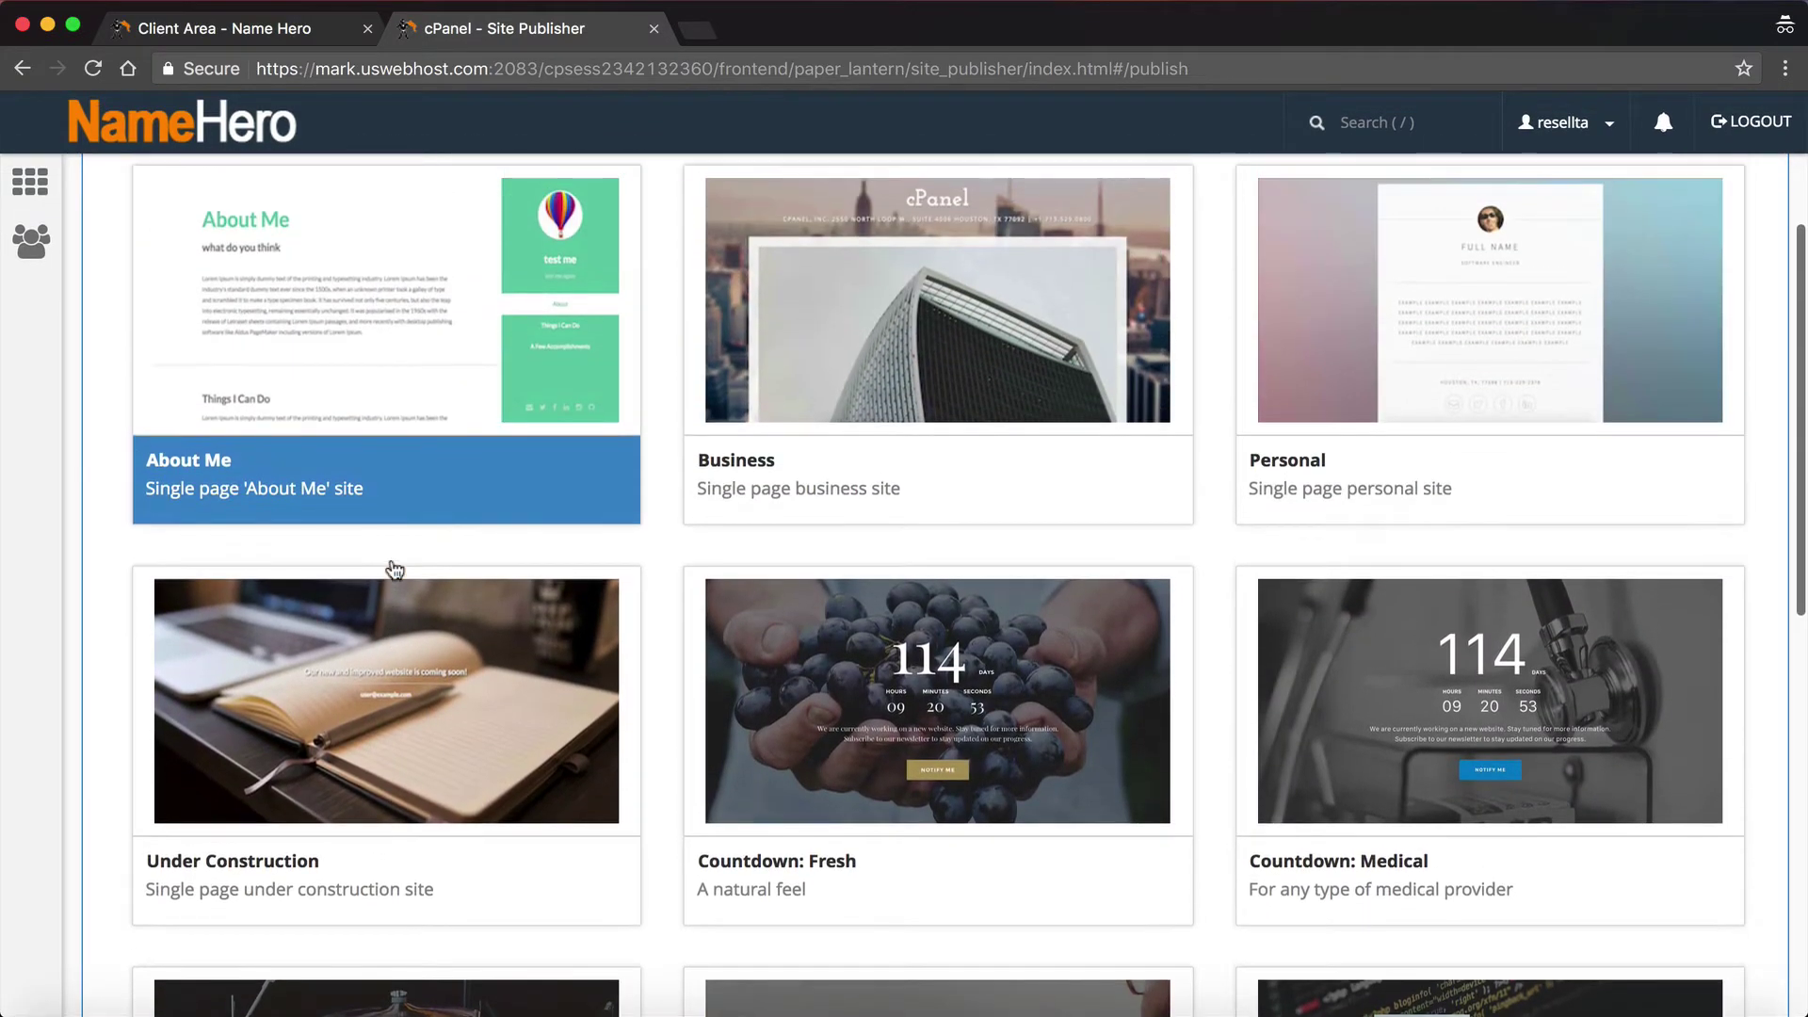
{"action": "scroll", "coordinate": [394, 569], "scroll_direction": "up", "scroll_amount": 3}
{"action": "scroll", "coordinate": [395, 570], "scroll_direction": "down", "scroll_amount": 4}
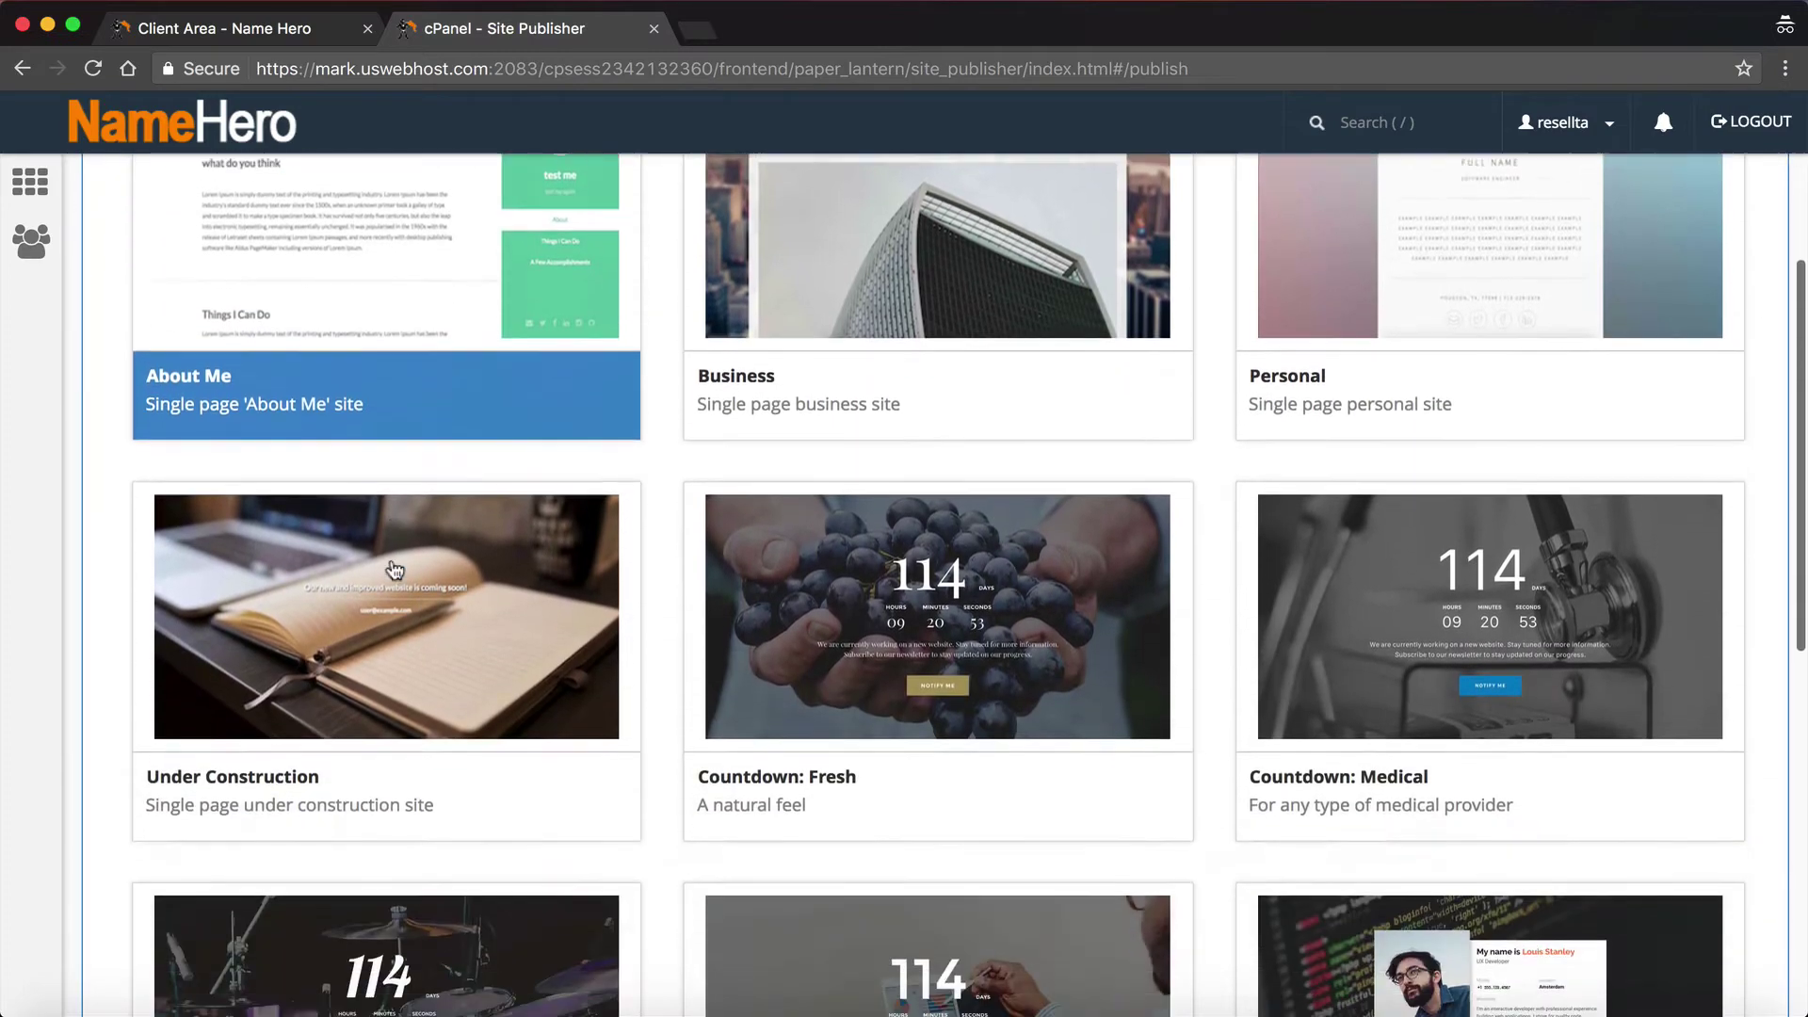
{"action": "scroll", "coordinate": [395, 570], "scroll_direction": "down", "scroll_amount": 7}
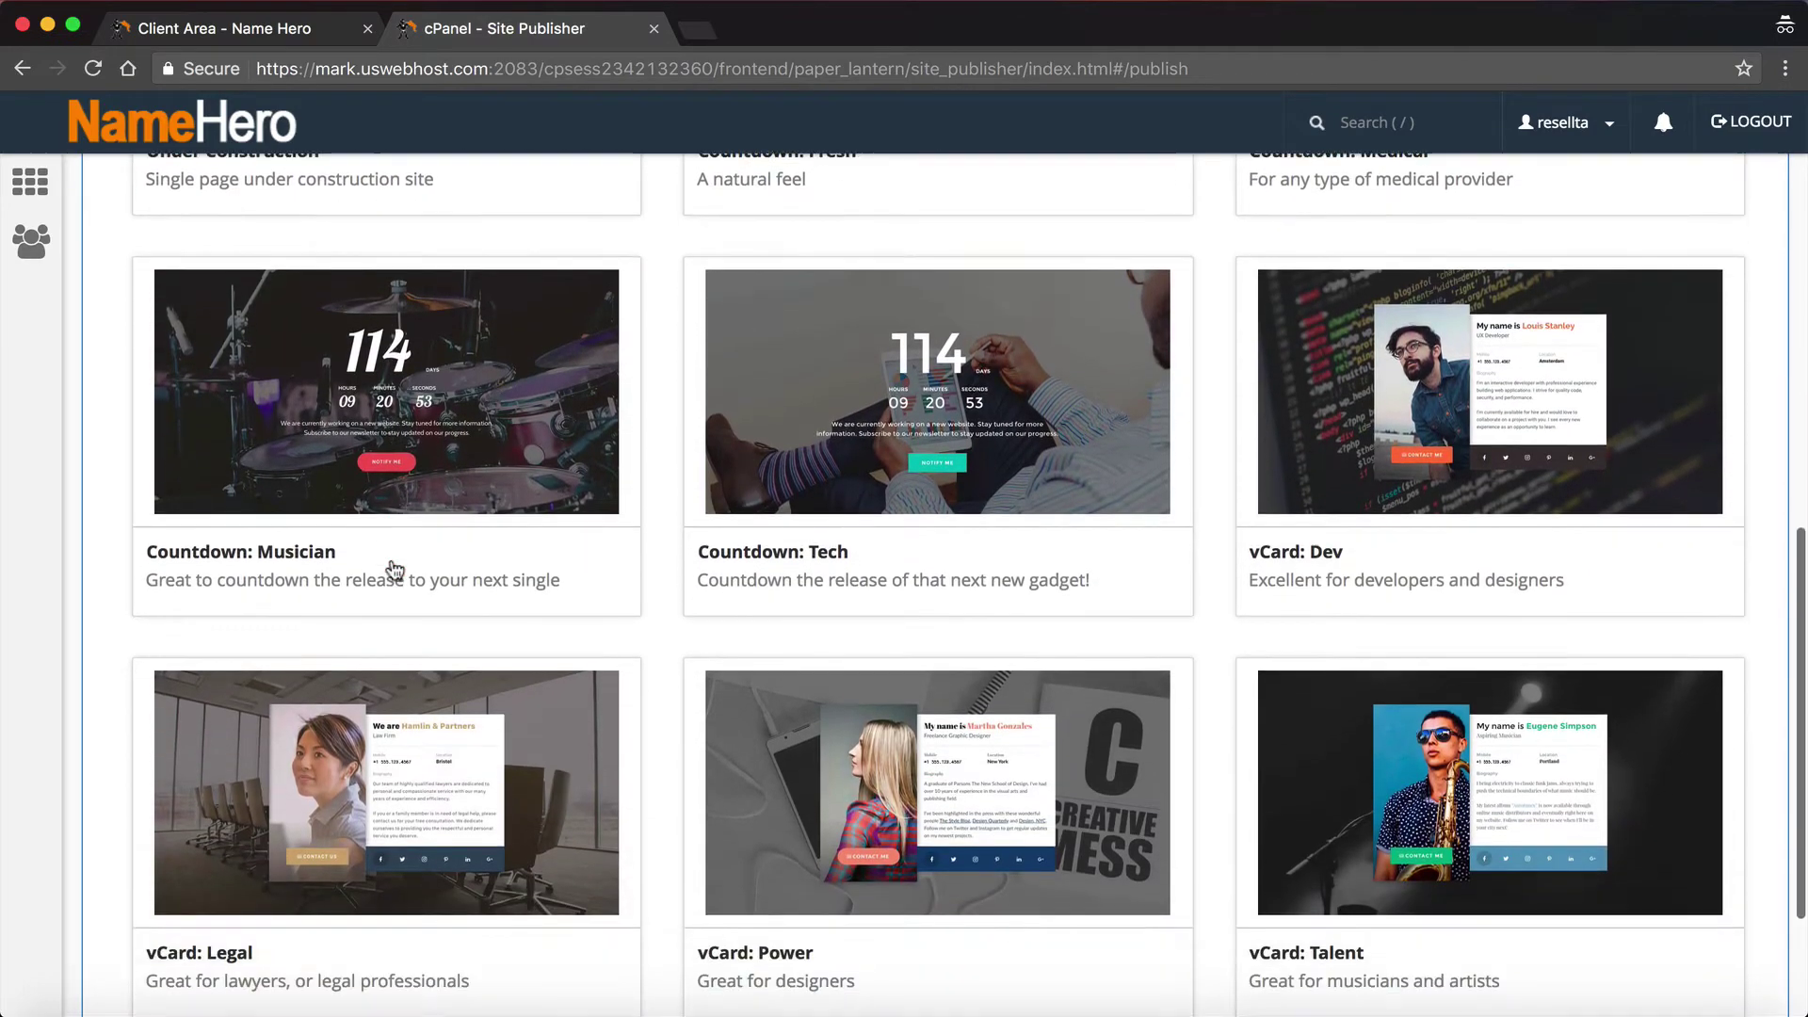
{"action": "scroll", "coordinate": [395, 570], "scroll_direction": "down", "scroll_amount": 1}
{"action": "scroll", "coordinate": [395, 570], "scroll_direction": "up", "scroll_amount": 5}
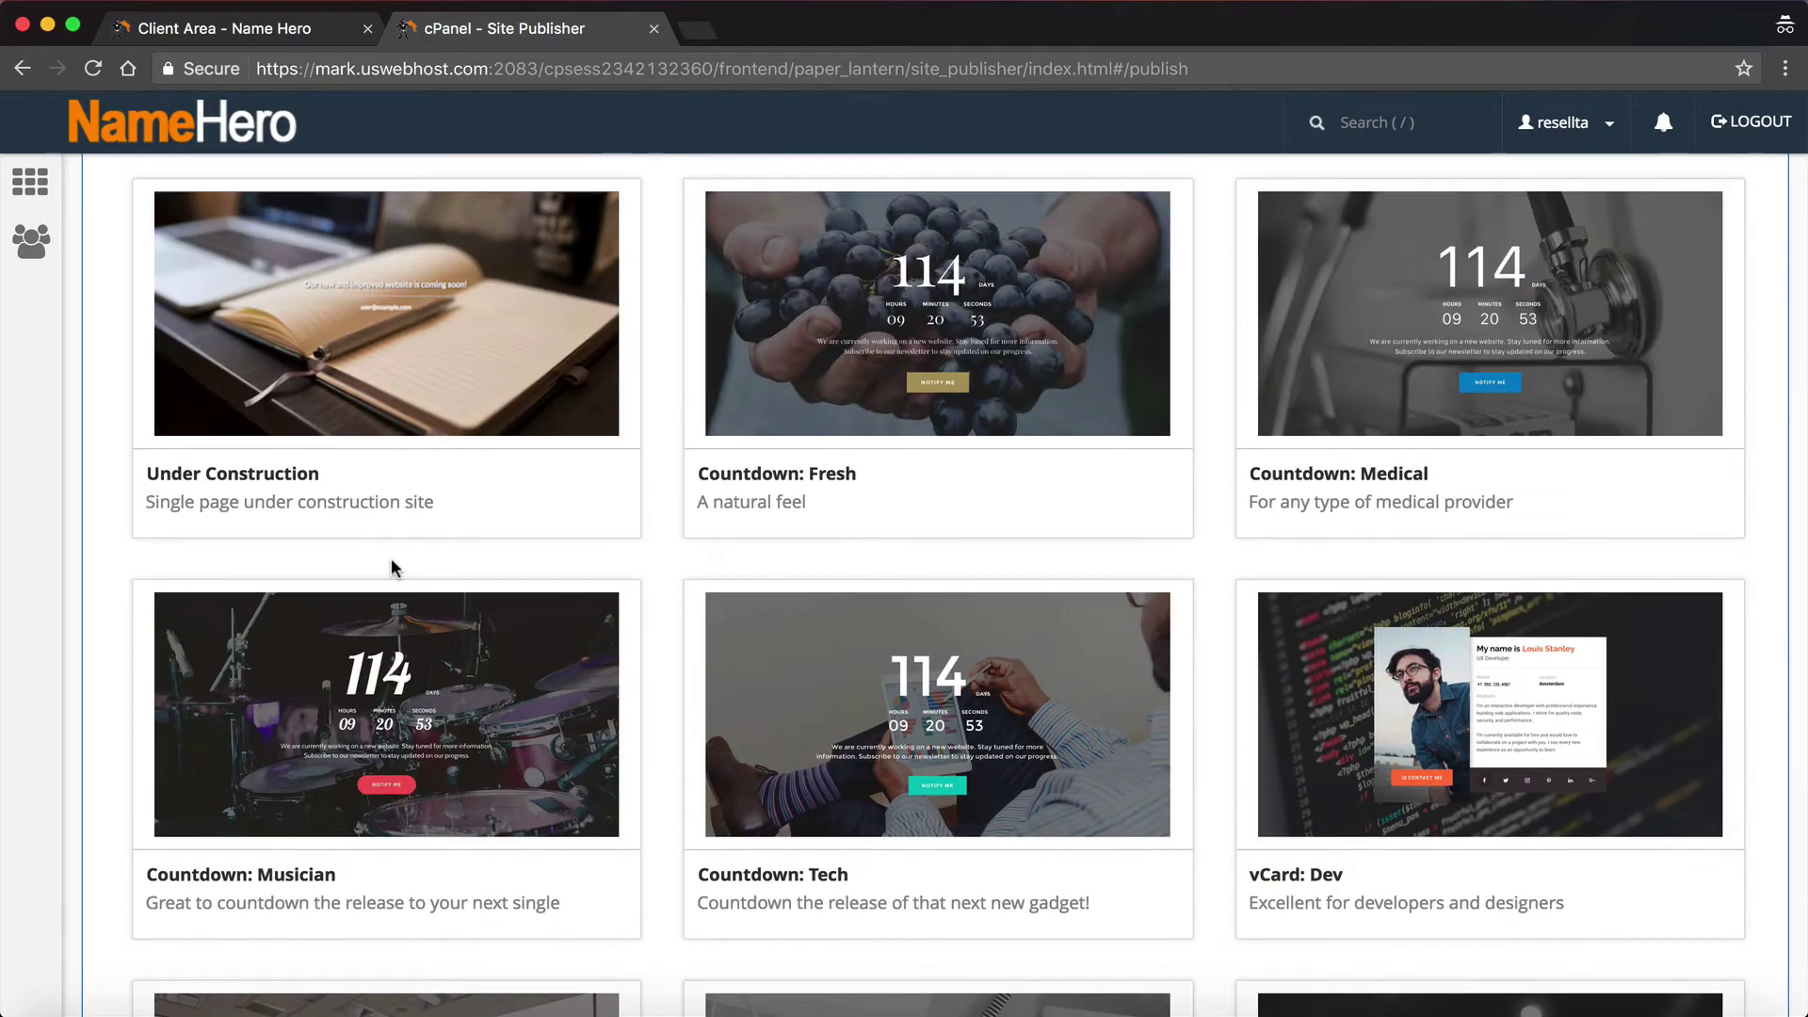
{"action": "scroll", "coordinate": [753, 631], "scroll_direction": "down", "scroll_amount": 2}
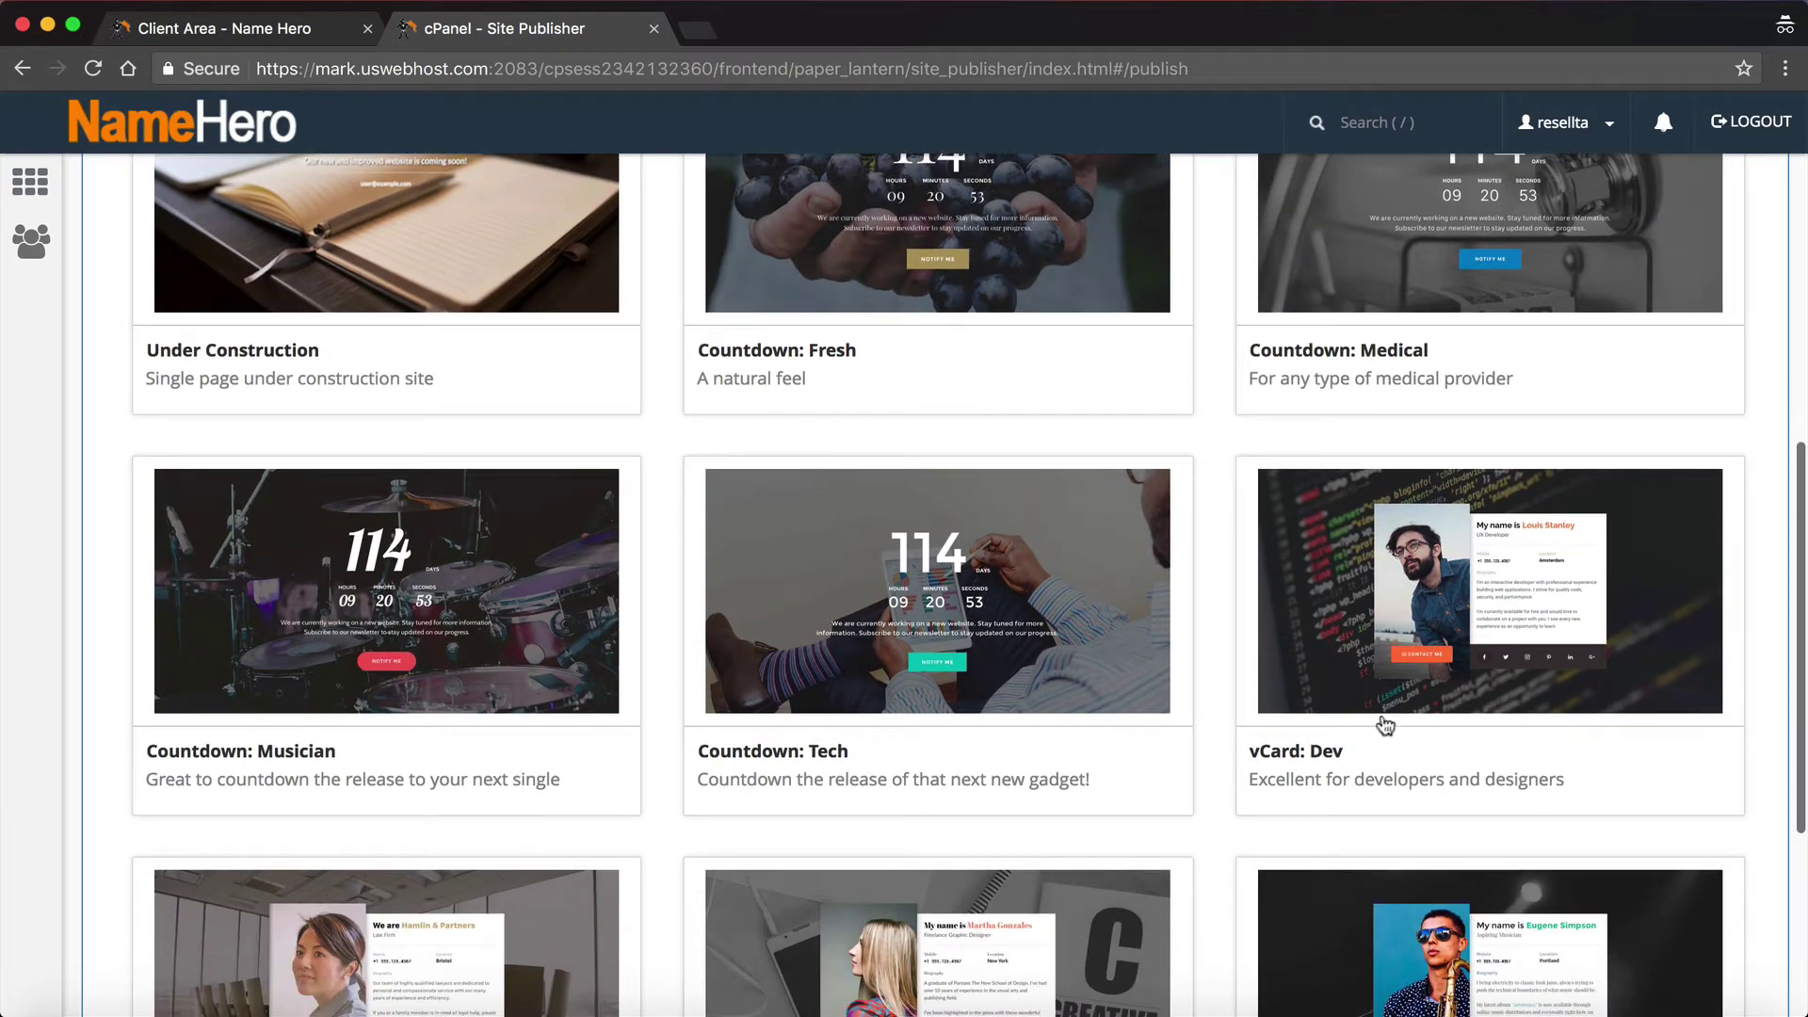
Step: Choose the vCard: Dev template and enter the prefix 'My name' and the person's full name
{"action": "left_click", "coordinate": [1406, 584]}
{"action": "scroll", "coordinate": [358, 273], "scroll_direction": "up", "scroll_amount": 2}
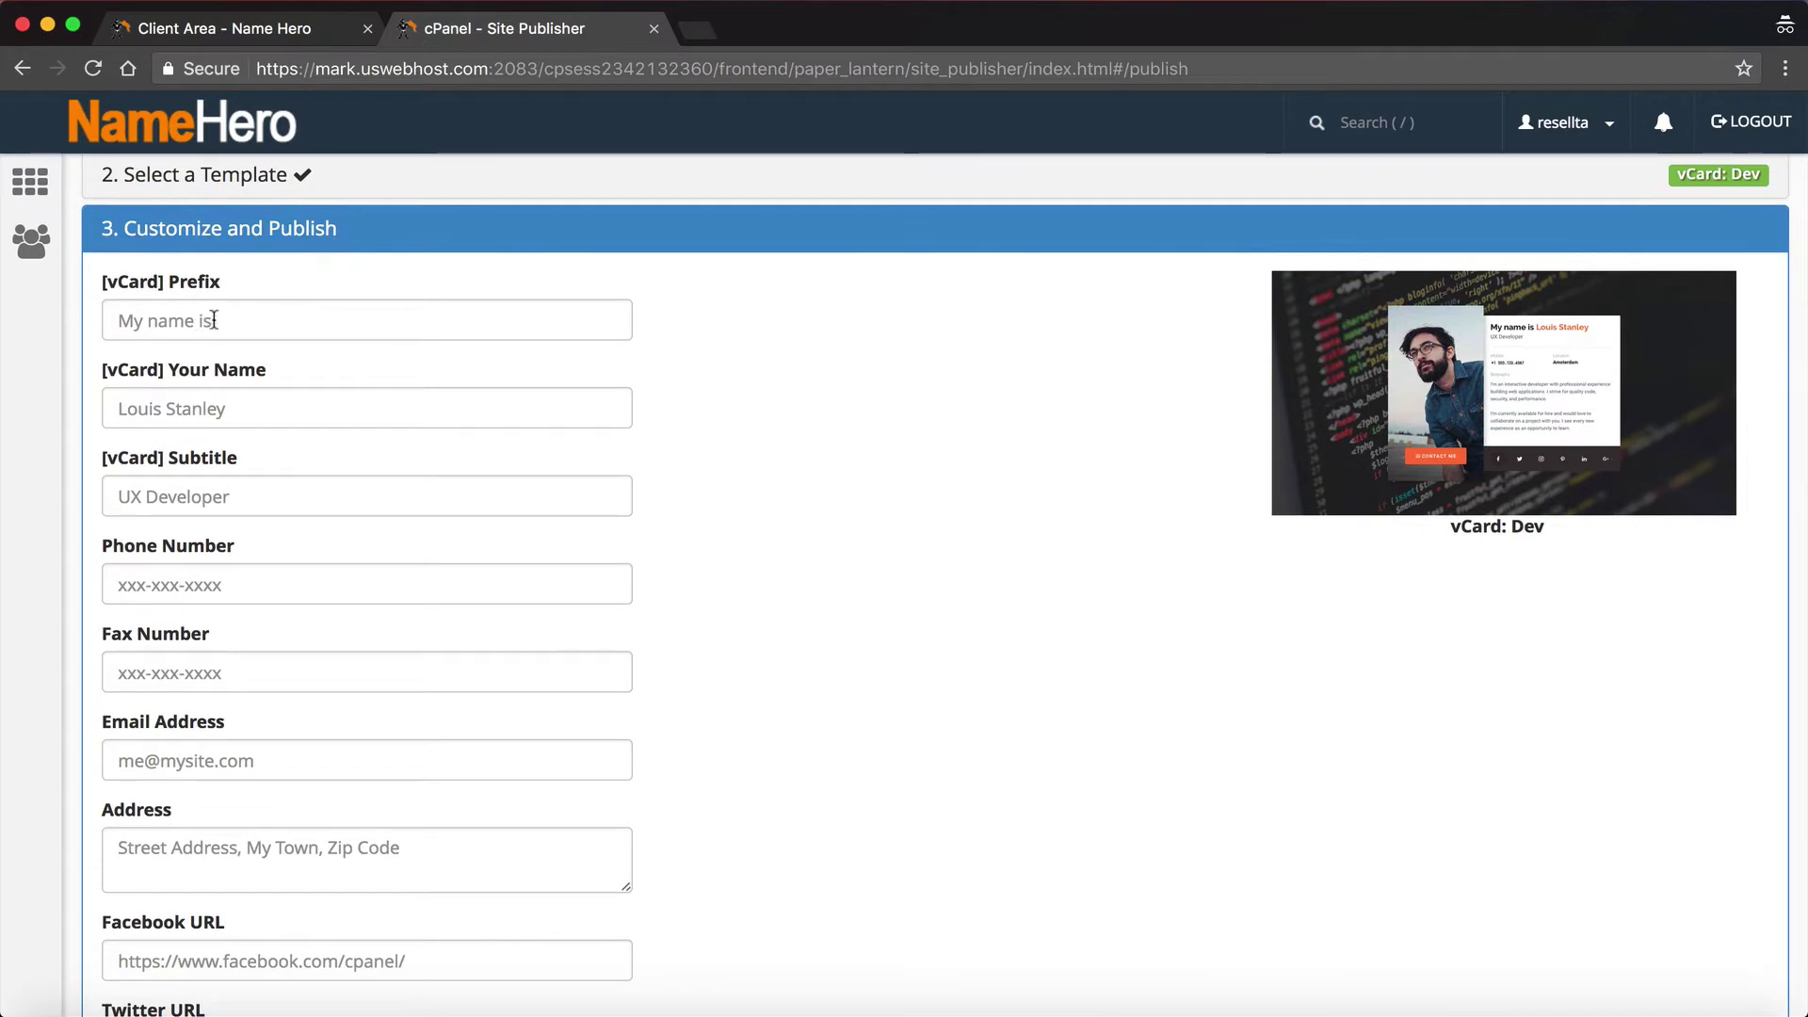
{"action": "left_click", "coordinate": [214, 320]}
{"action": "type", "text": "My name is"}
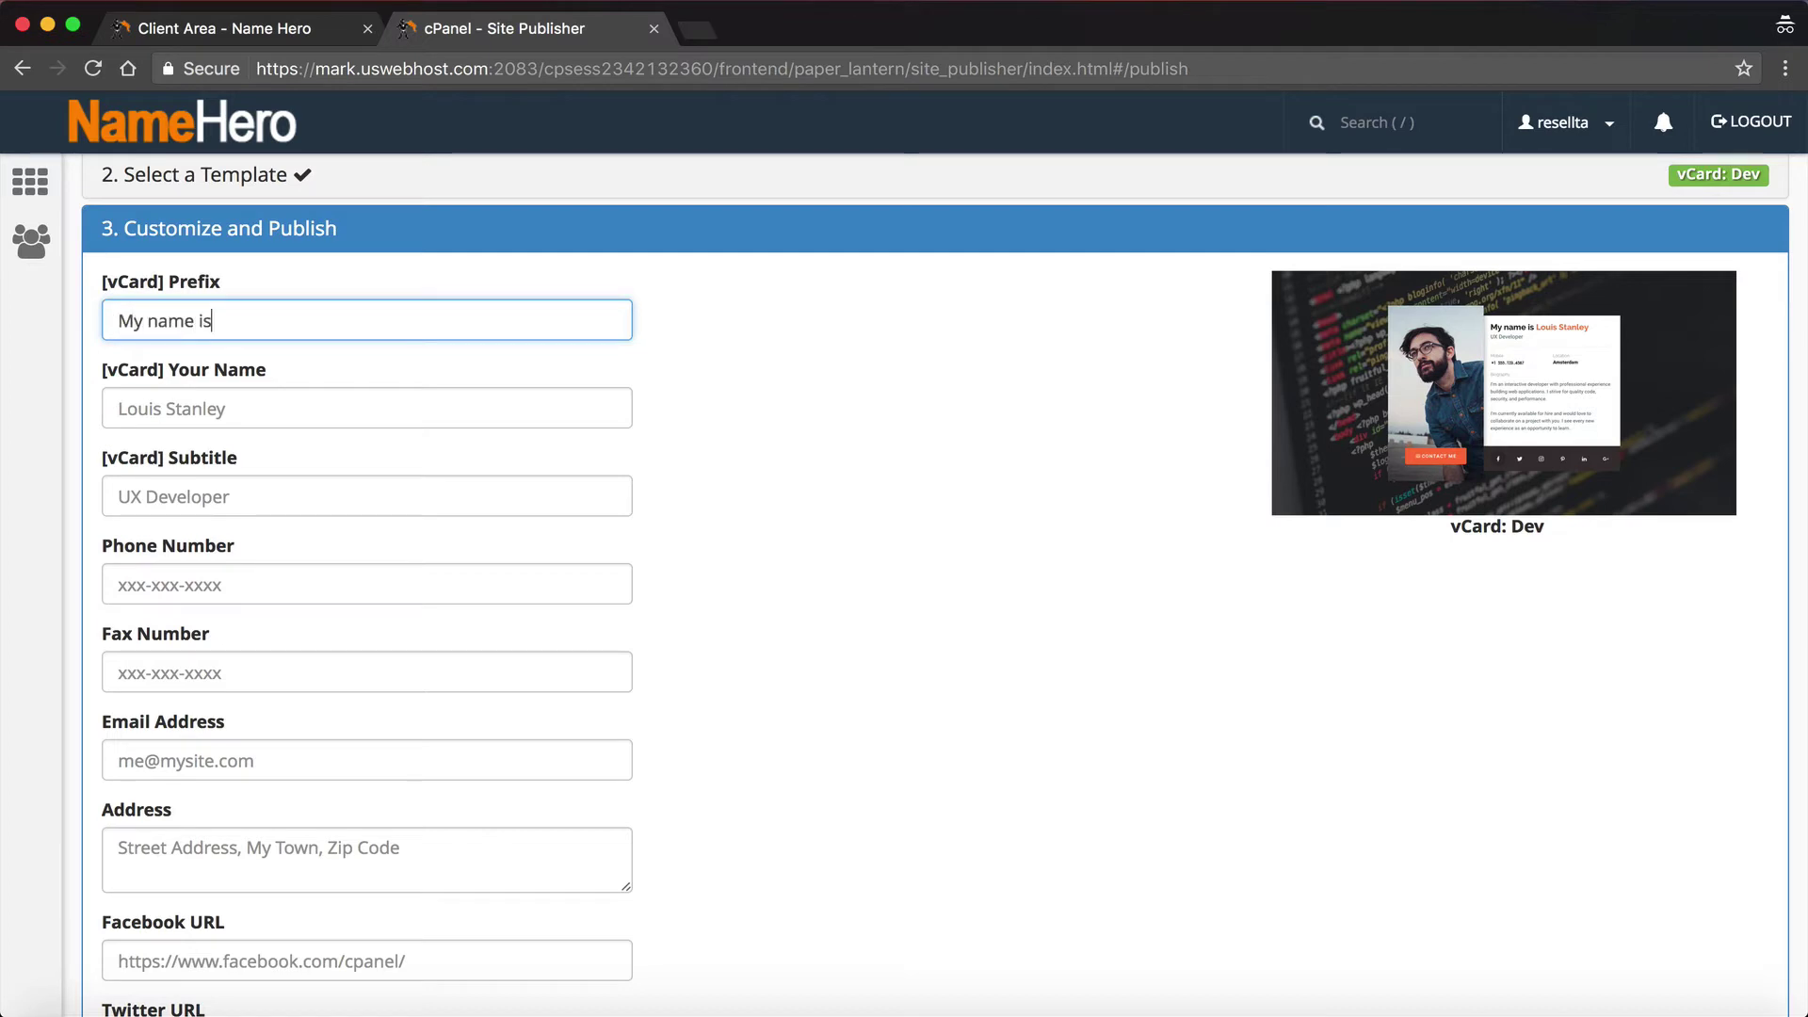
{"action": "key", "text": "Tab"}
{"action": "type", "text": "Ryan Gray"}
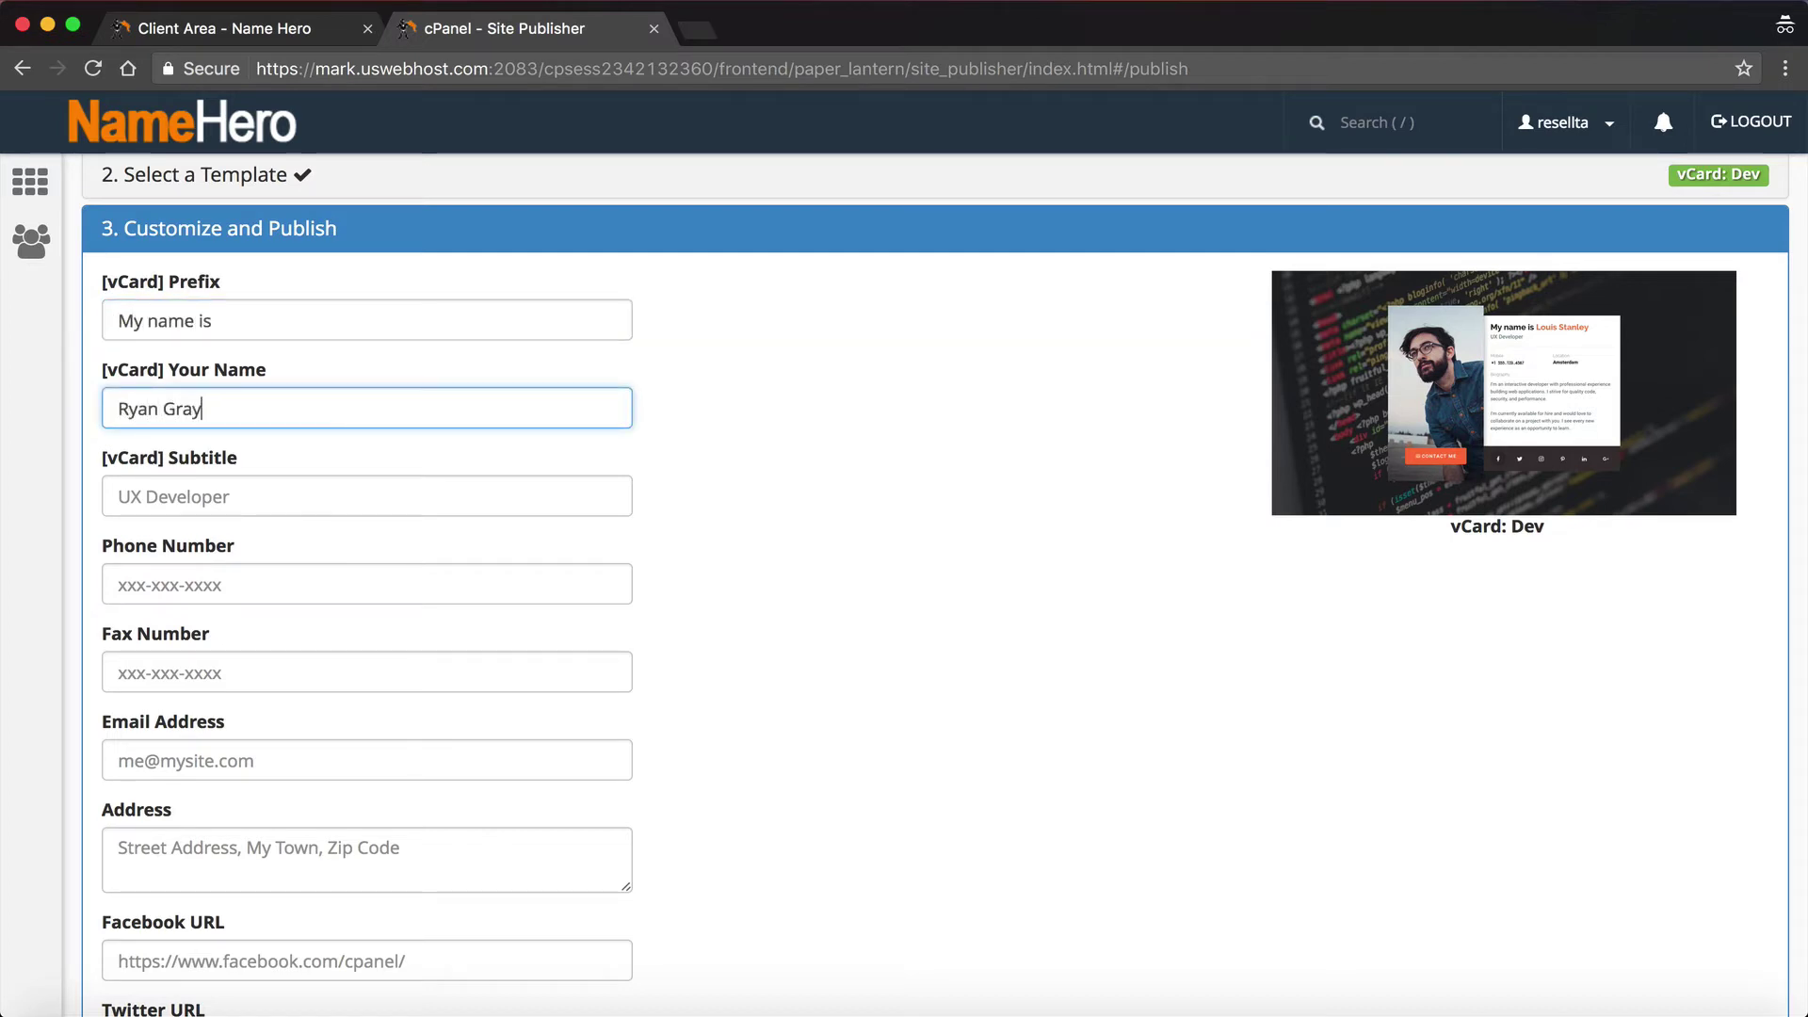
Step: Enter the subtitle 'WordPress Developer', the phone number and the contact e-mail address
{"action": "key", "text": "Tab"}
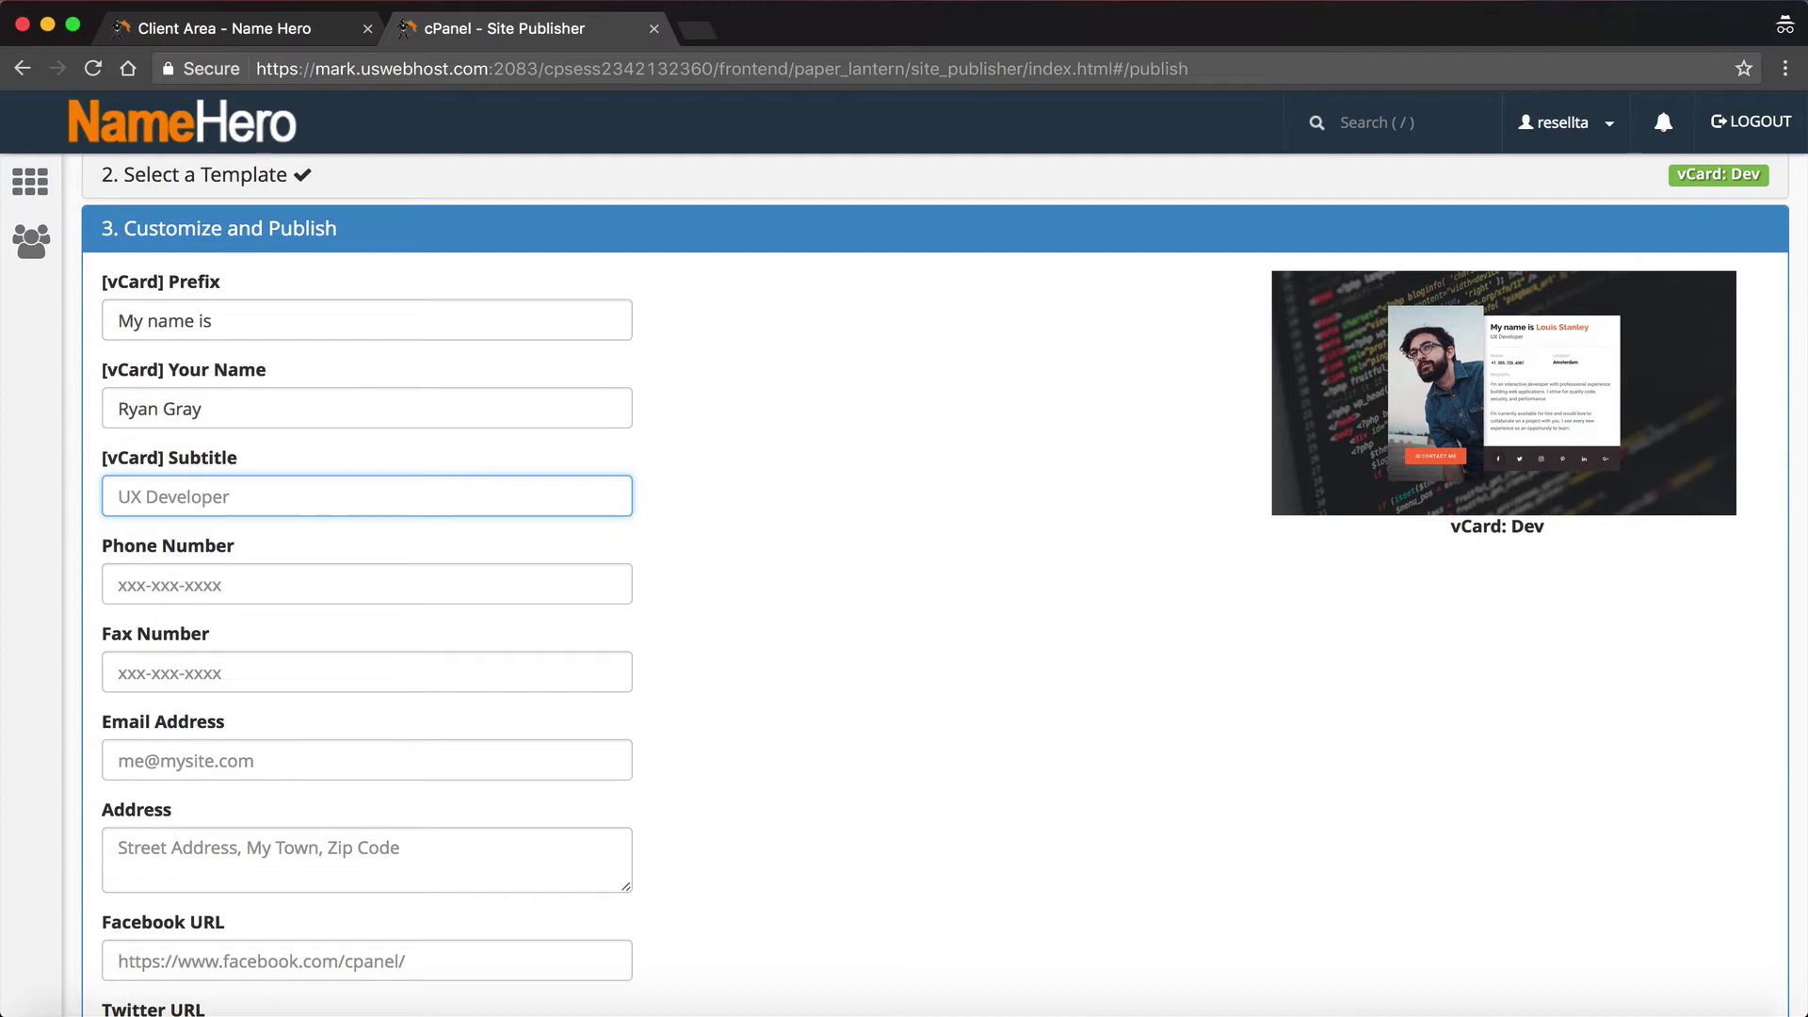
{"action": "type", "text": "WordPress Developer"}
{"action": "key", "text": "Tab"}
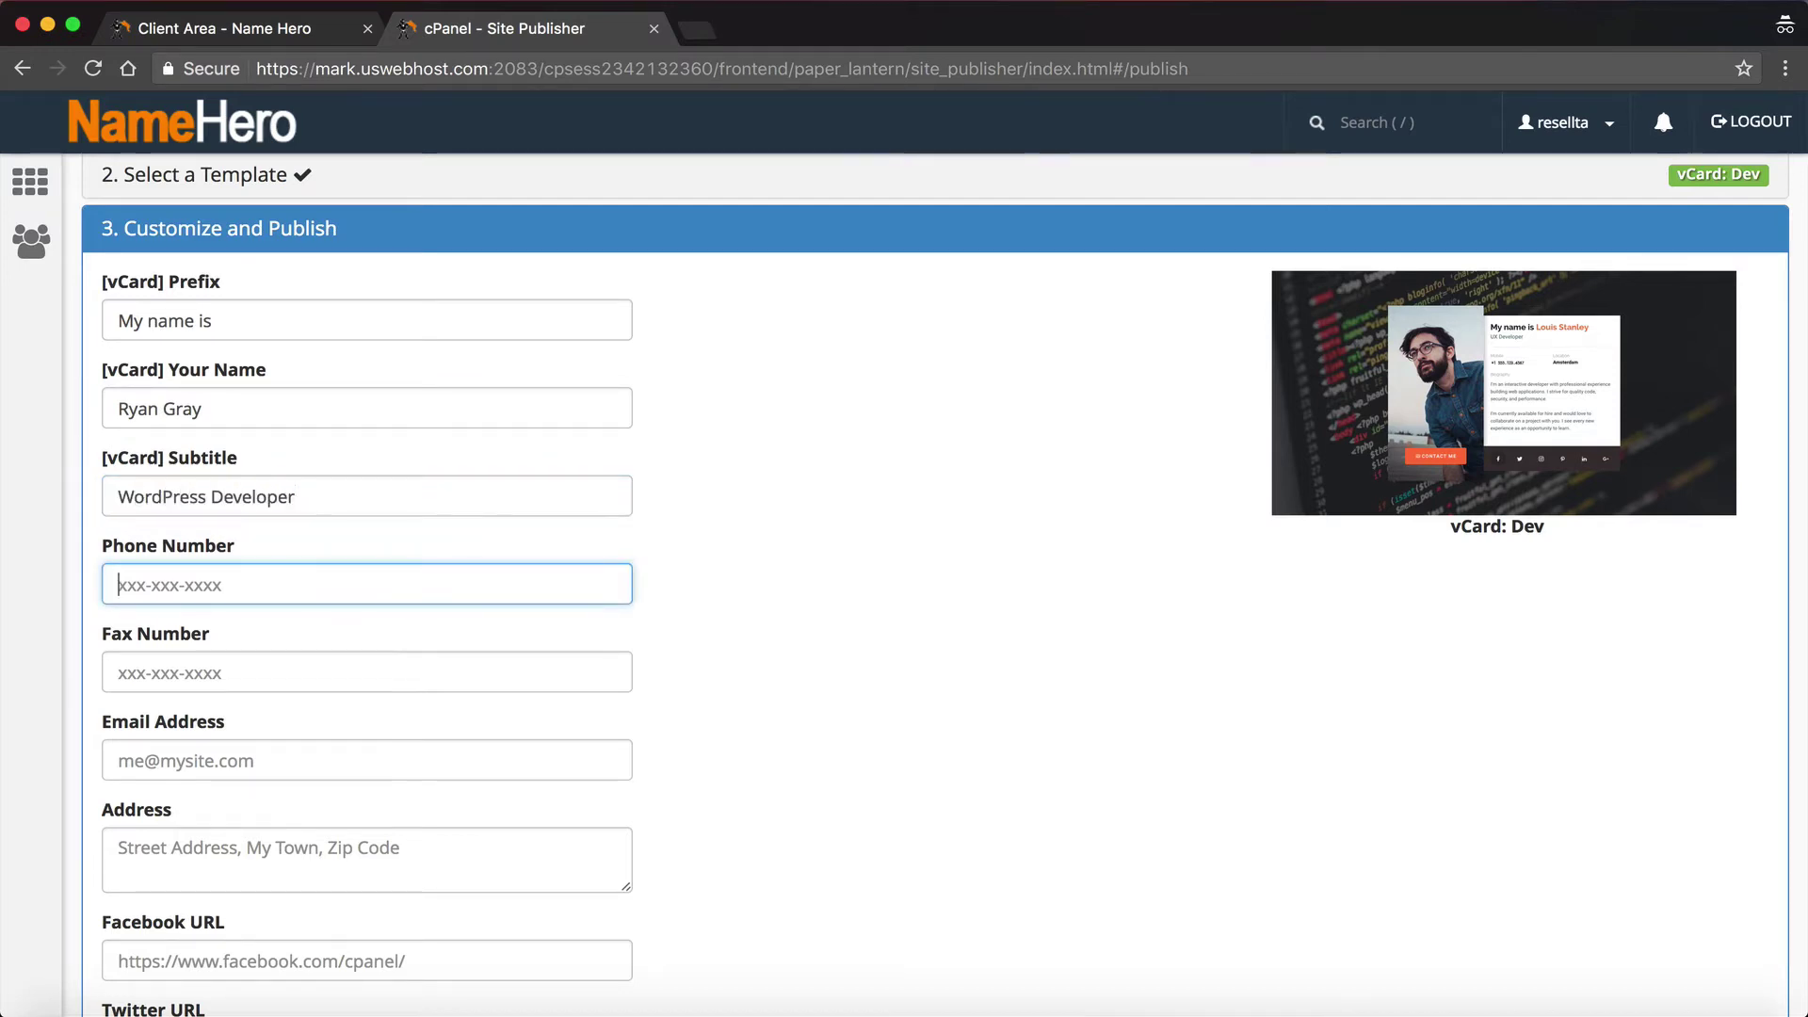
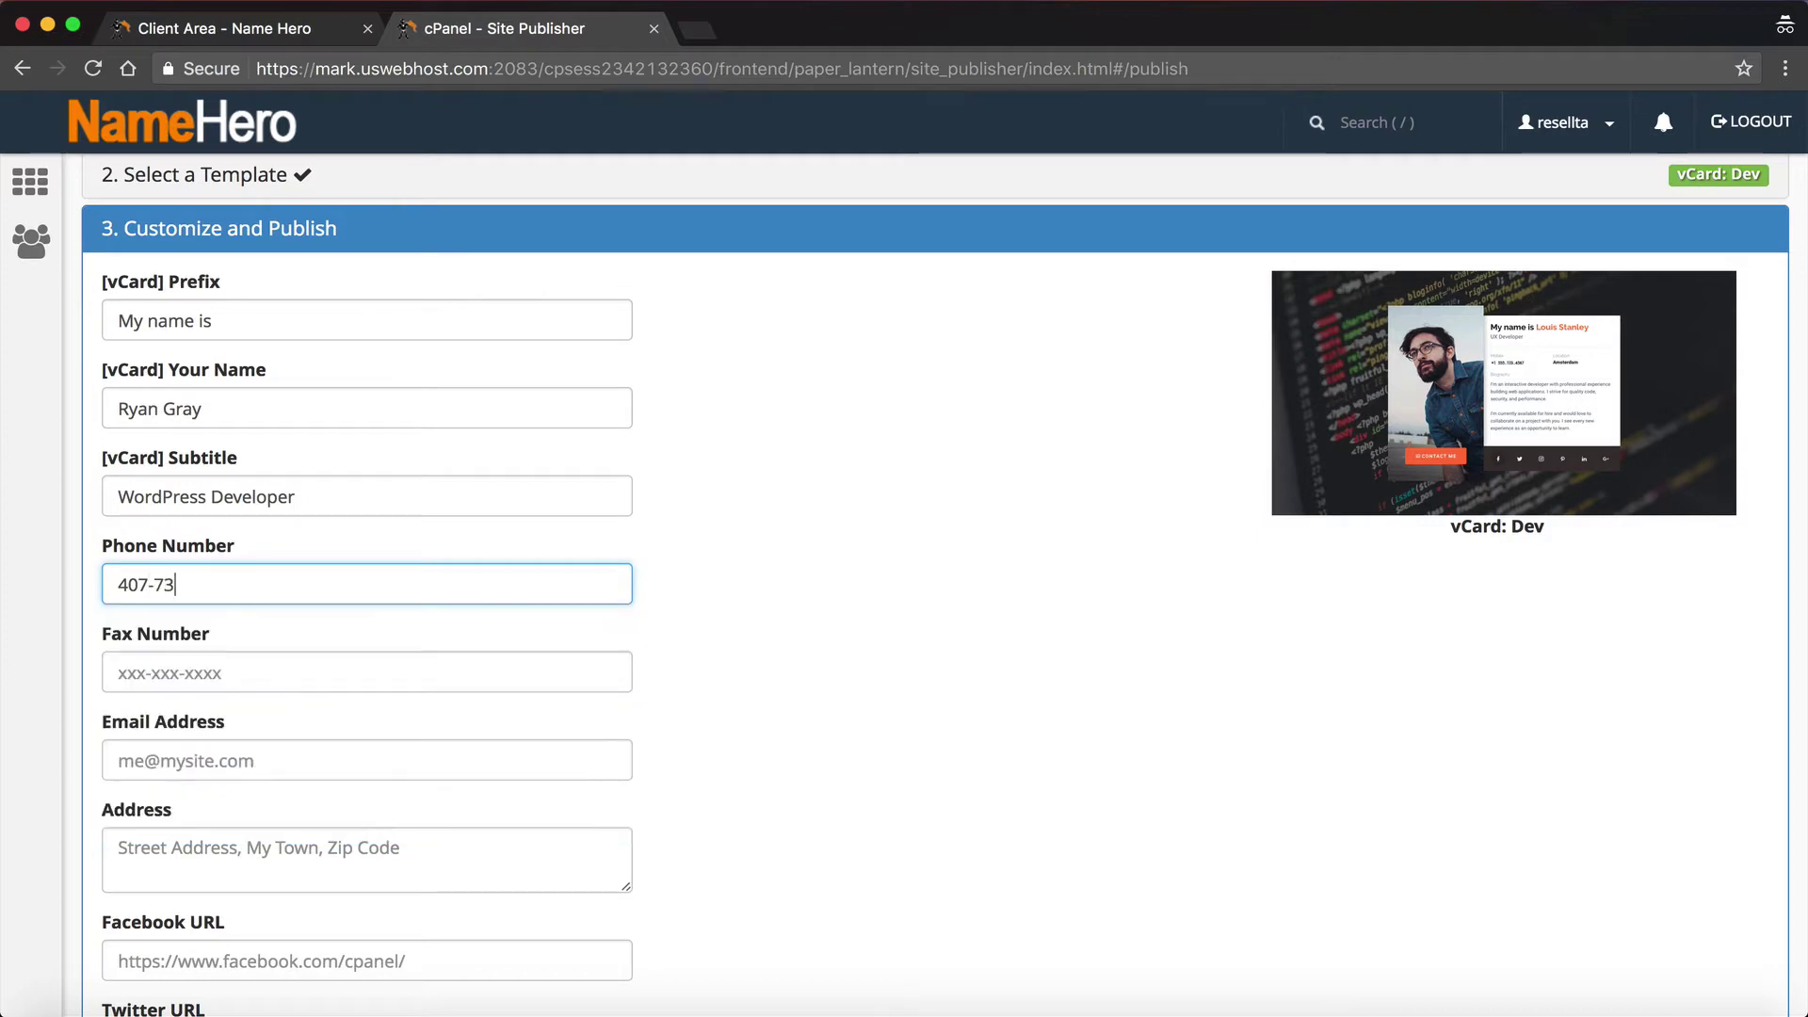
{"action": "scroll", "coordinate": [162, 641], "scroll_direction": "down", "scroll_amount": 3}
{"action": "left_click", "coordinate": [157, 615]}
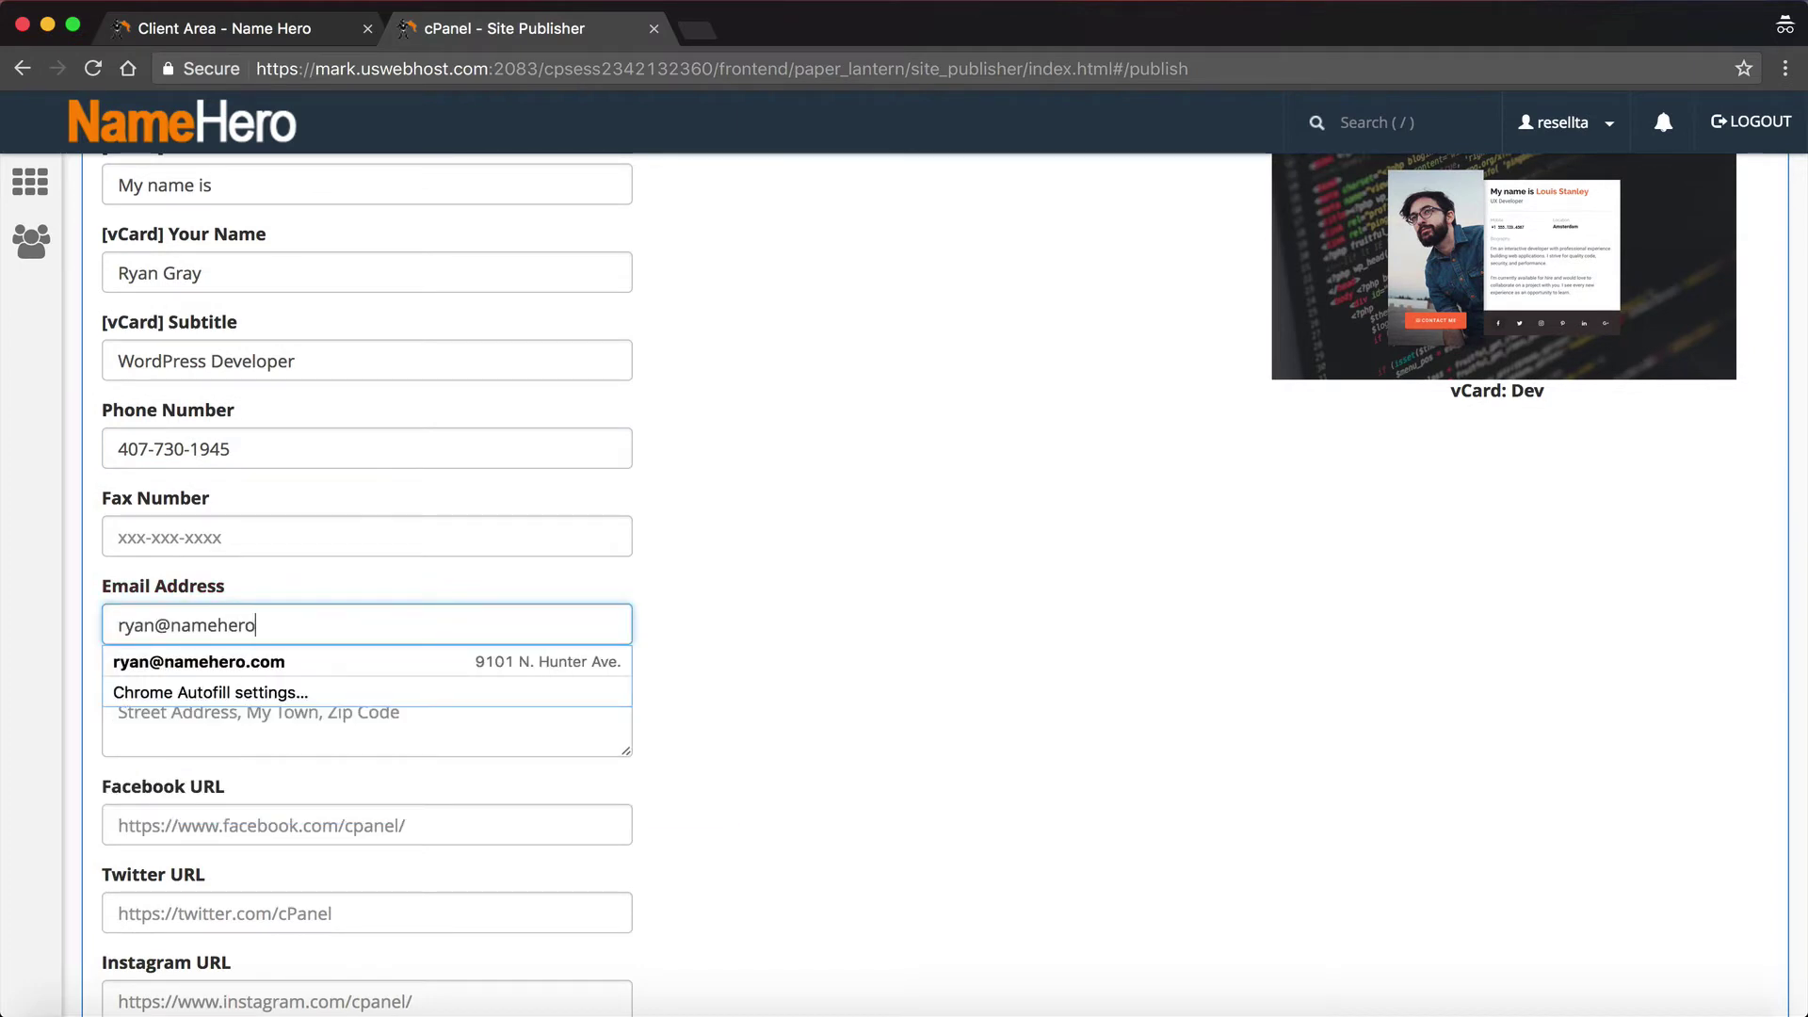
Step: Enter the business postal address in the Address field, correcting the ZIP code
{"action": "left_click", "coordinate": [773, 591]}
{"action": "scroll", "coordinate": [772, 592], "scroll_direction": "down", "scroll_amount": 5}
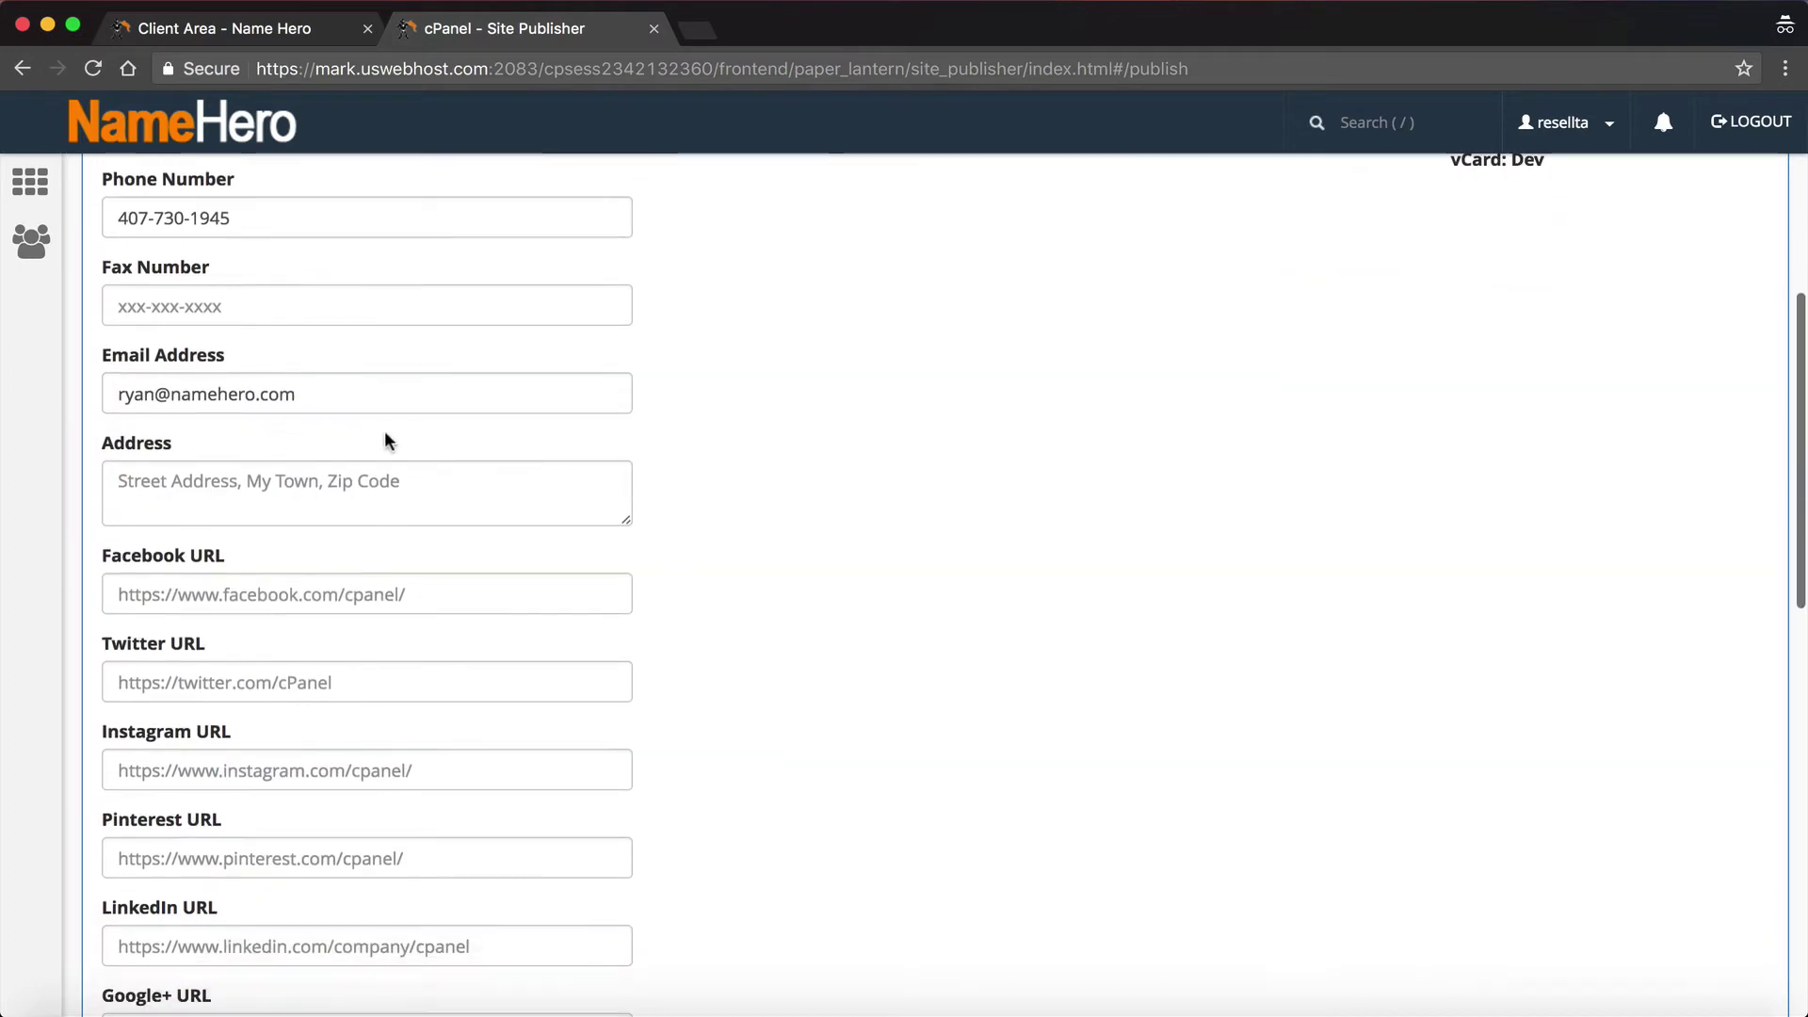
{"action": "left_click", "coordinate": [372, 466]}
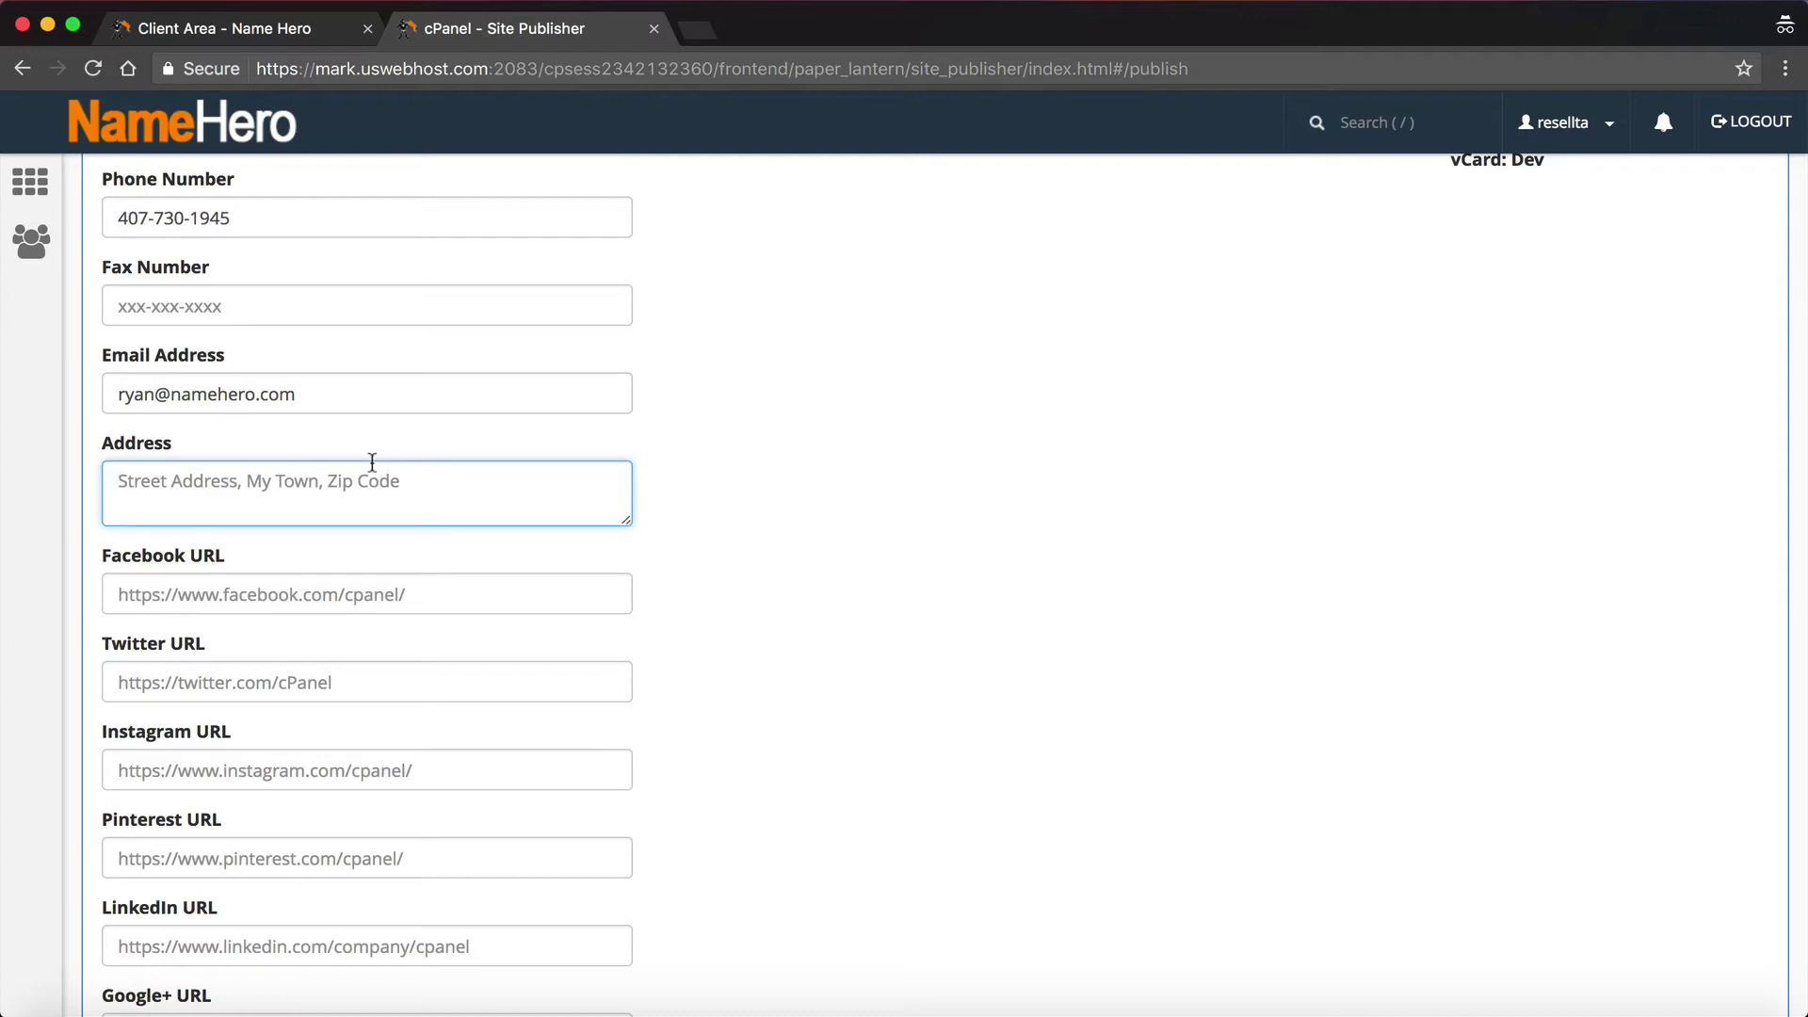
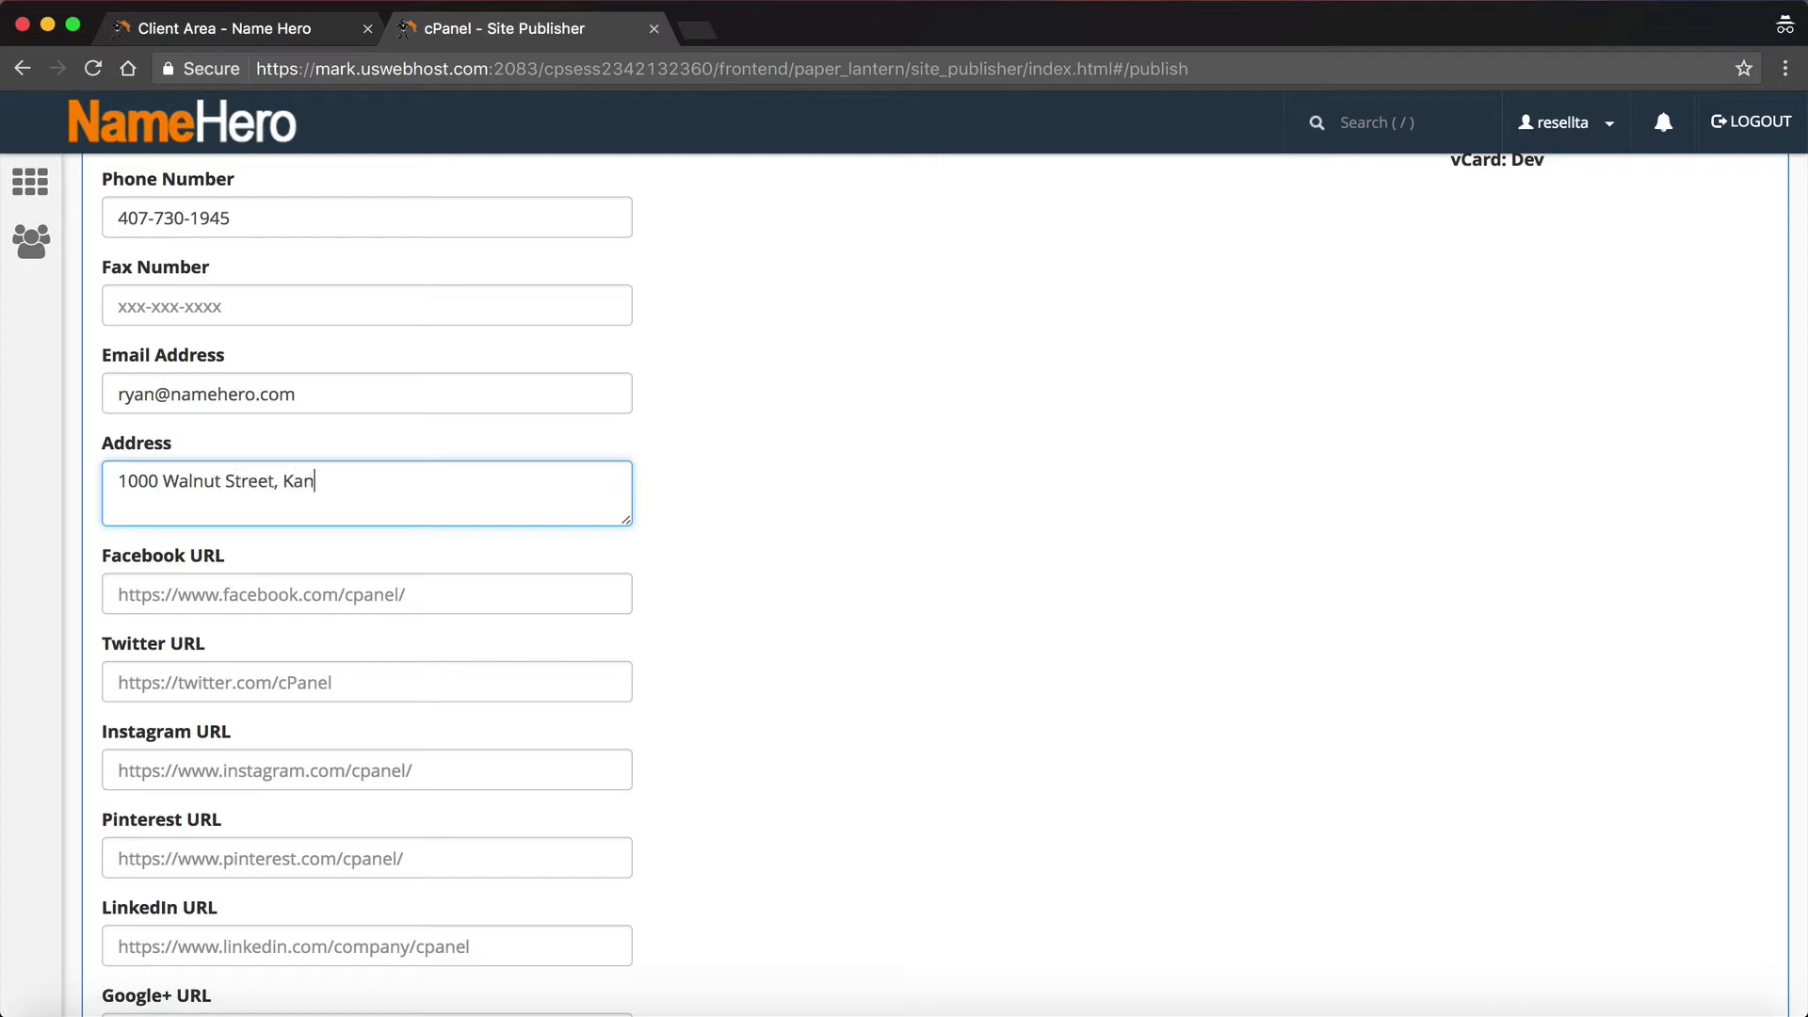
Step: Fill in the Facebook URL and Twitter URL fields with the profile links
{"action": "left_click", "coordinate": [258, 591]}
{"action": "type", "text": "h"}
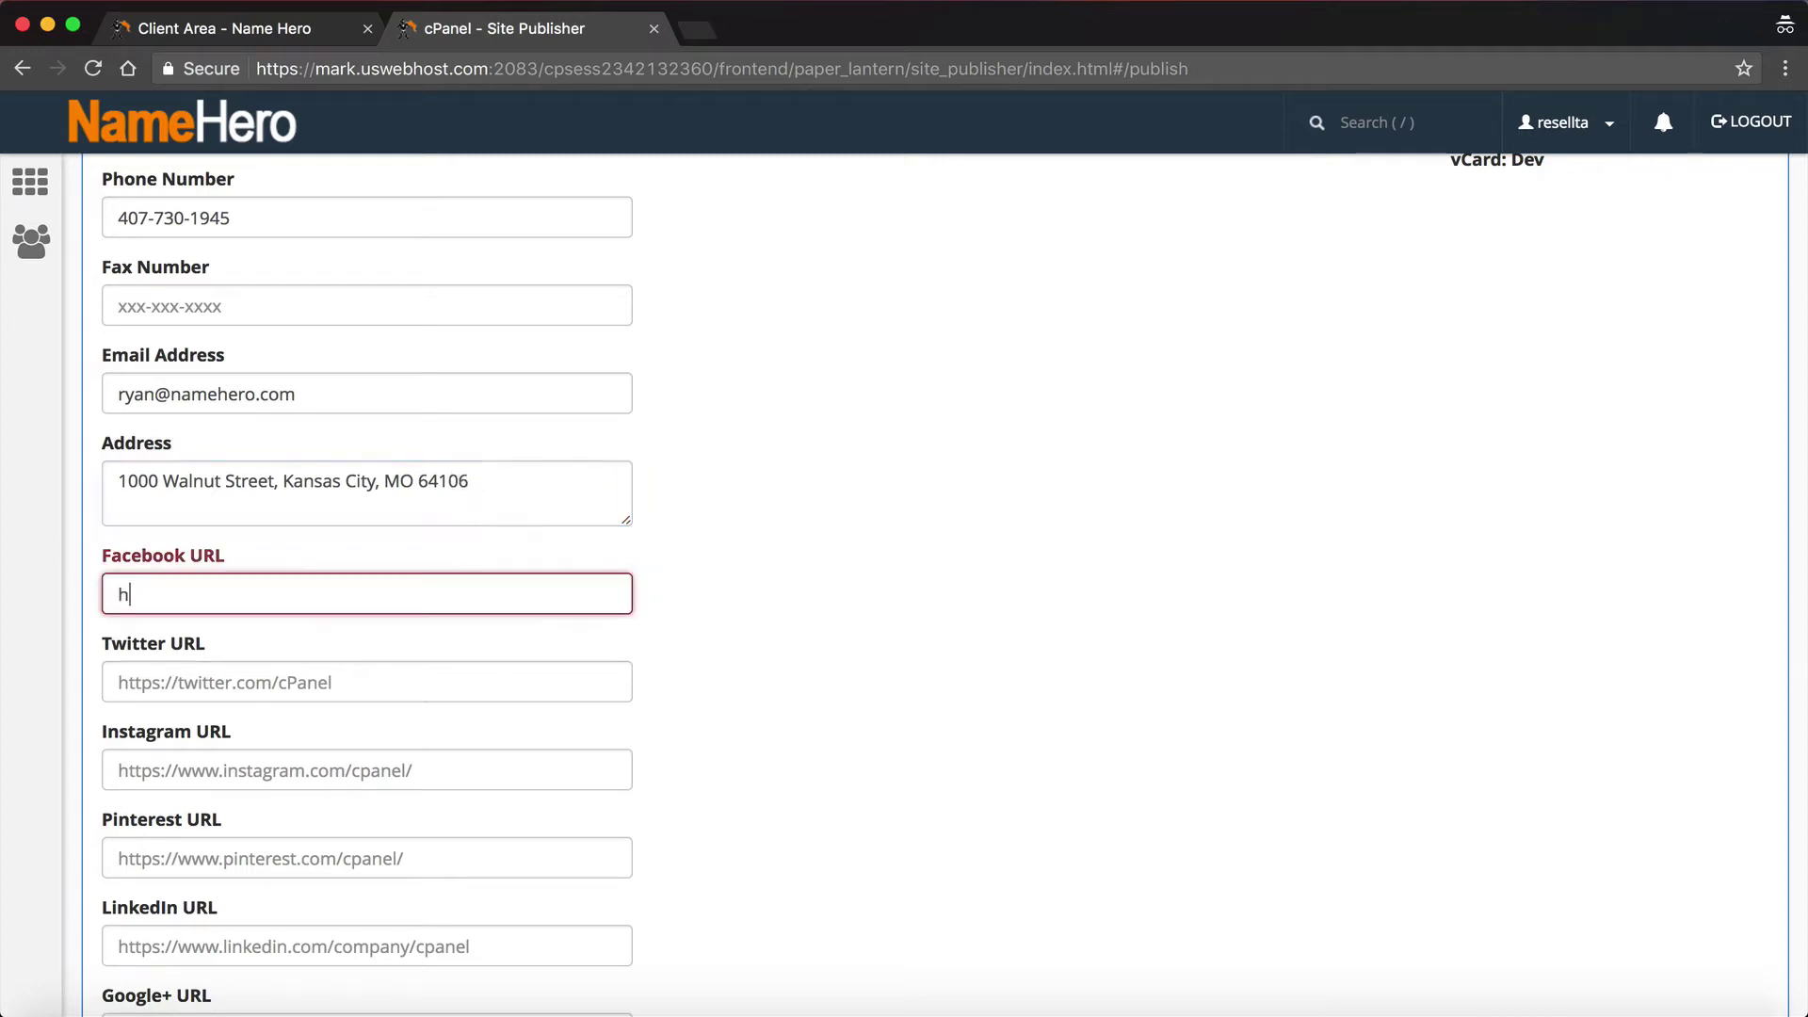
{"action": "type", "text": "ttps://ww"}
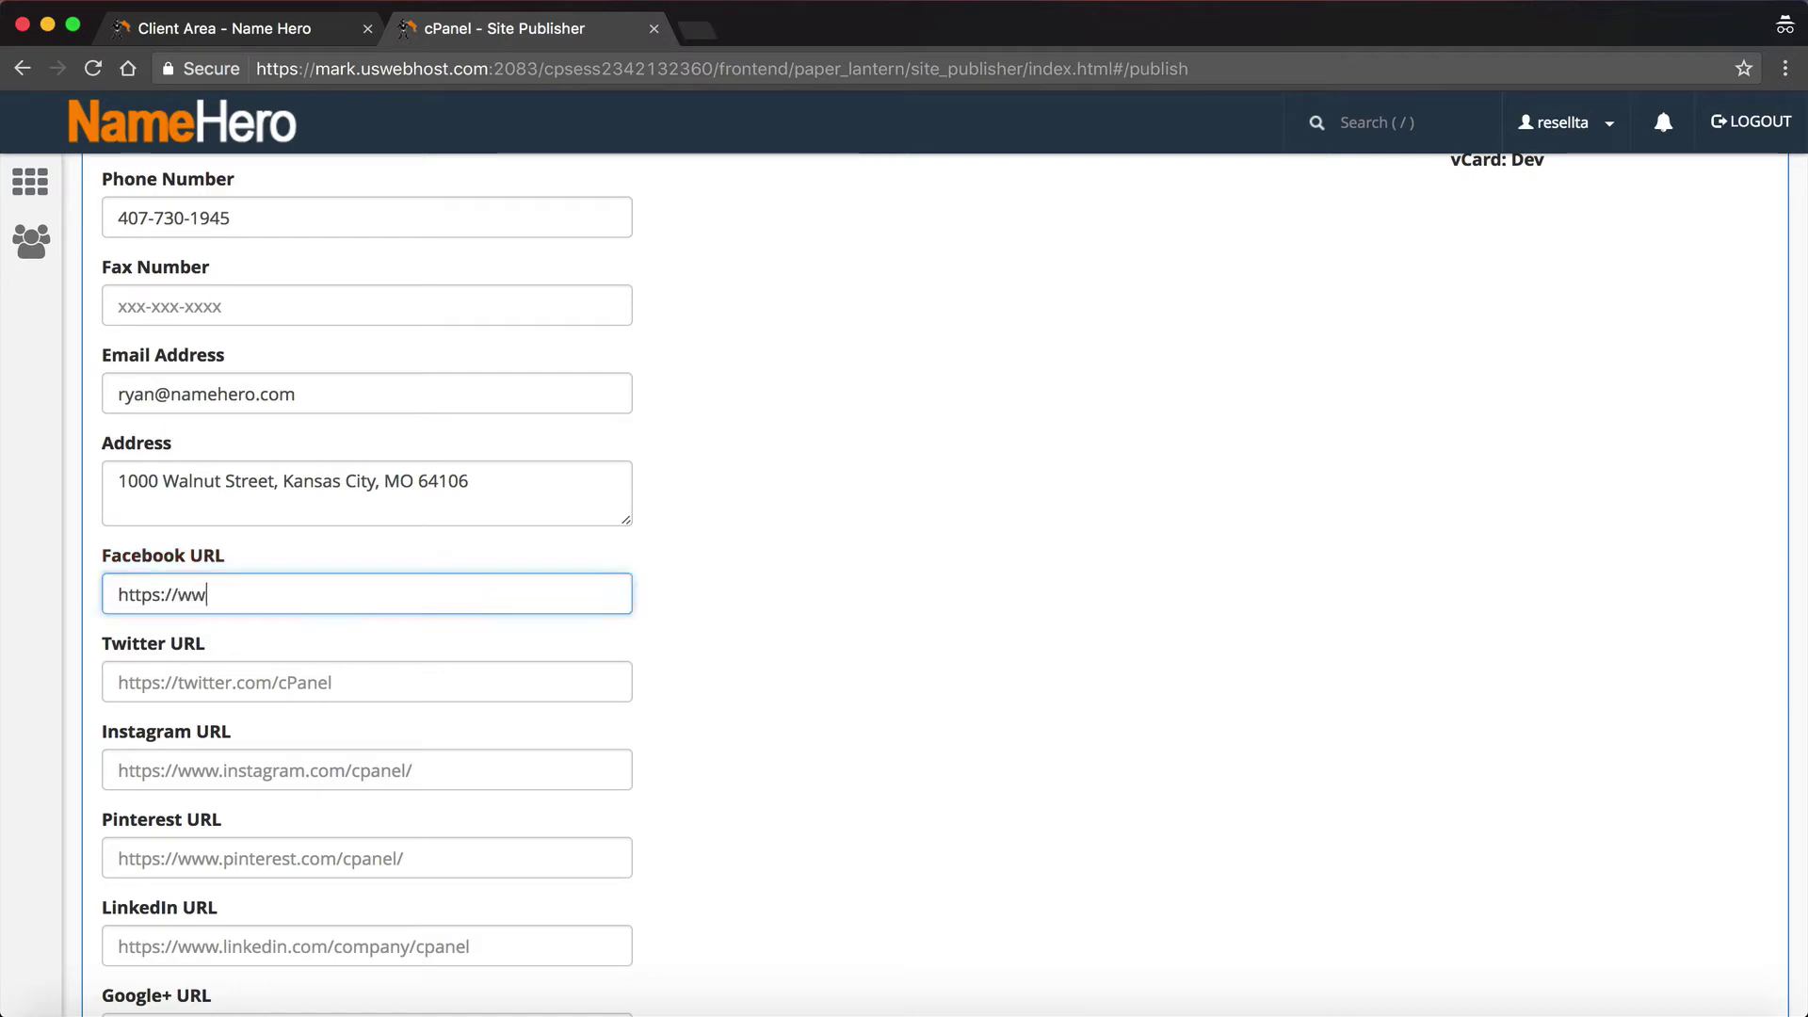
{"action": "type", "text": "w.facebook.com/"}
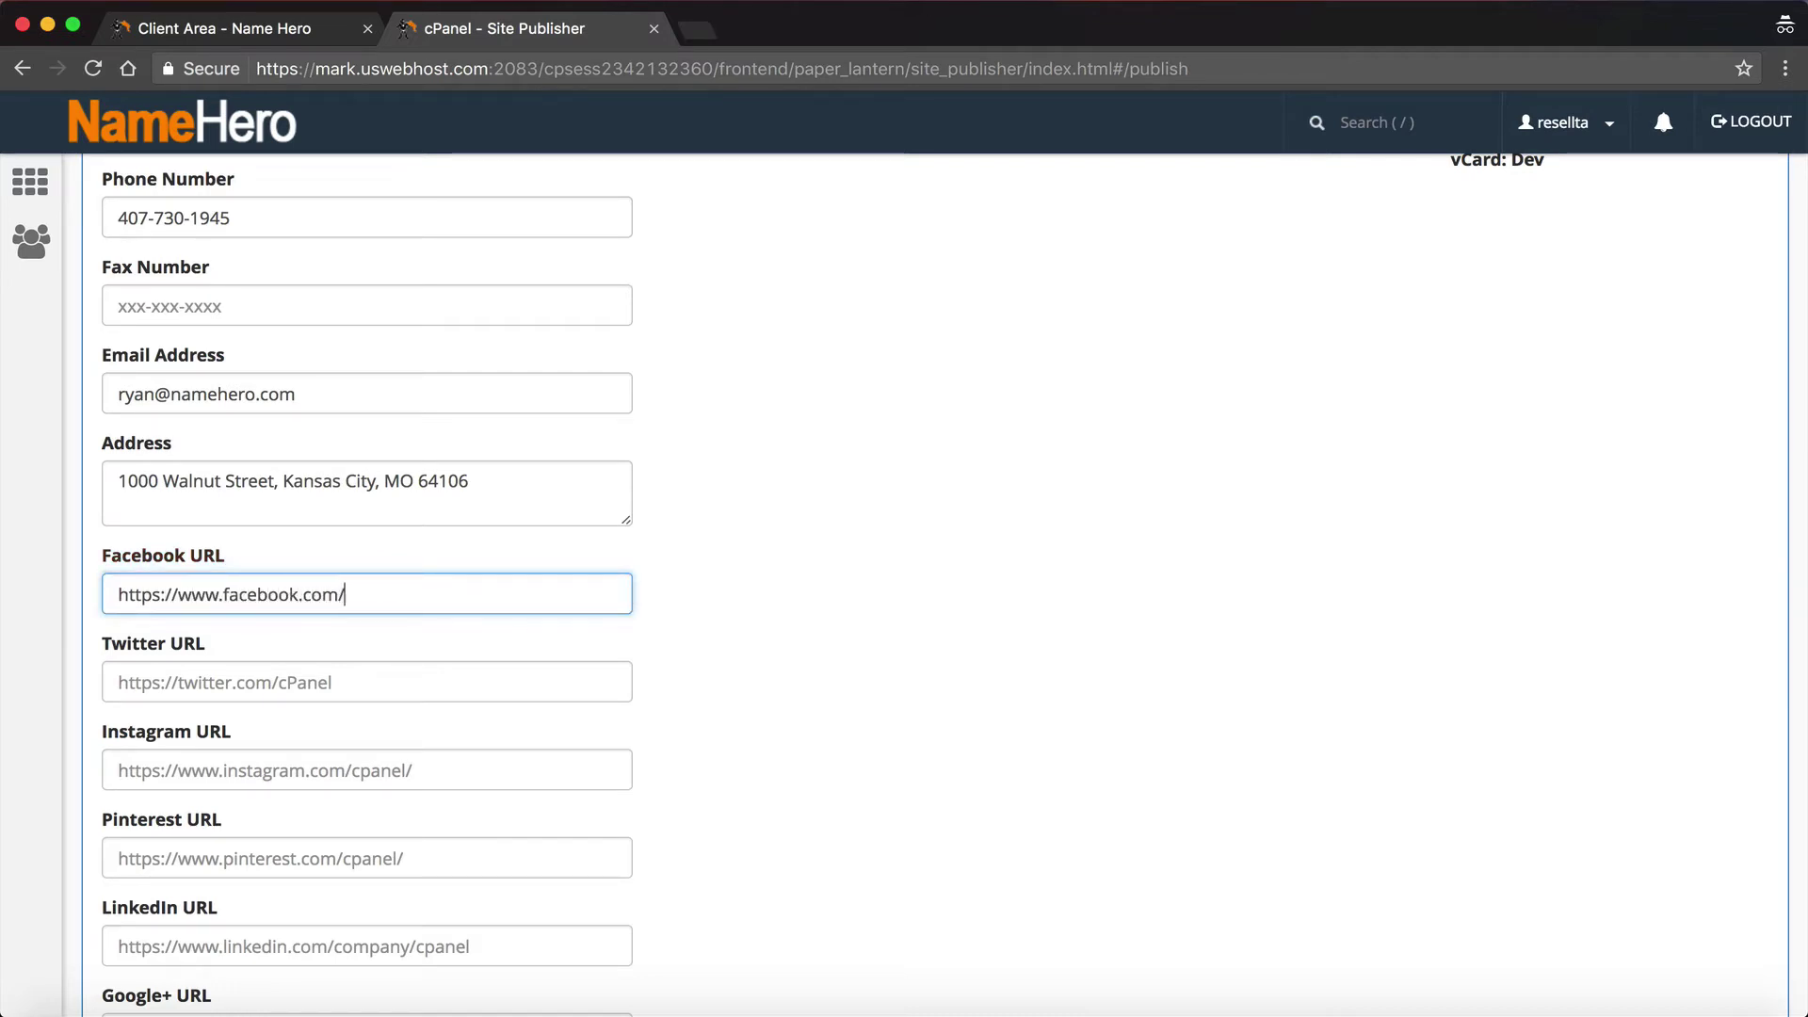
{"action": "type", "text": "marketing.shtml"}
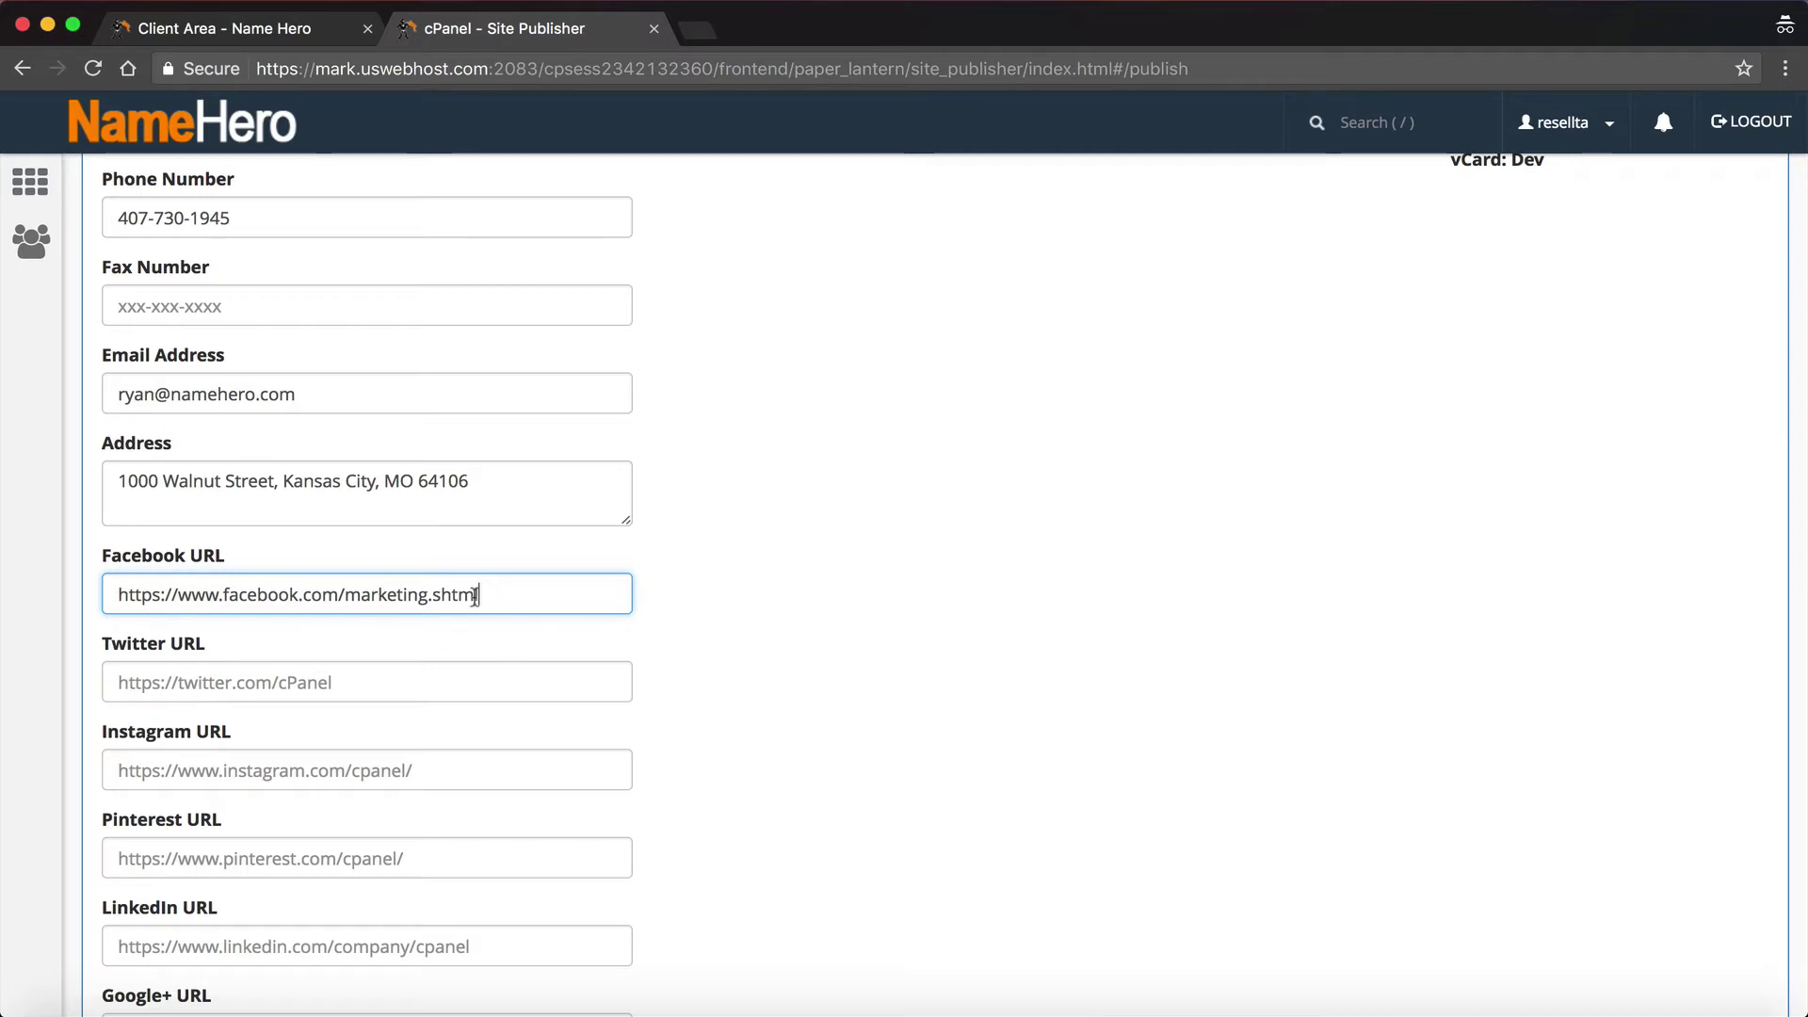
{"action": "left_click_drag", "start_coordinate": [481, 595], "coordinate": [116, 569]}
{"action": "left_click", "coordinate": [800, 647]}
{"action": "scroll", "coordinate": [800, 646], "scroll_direction": "down", "scroll_amount": 2}
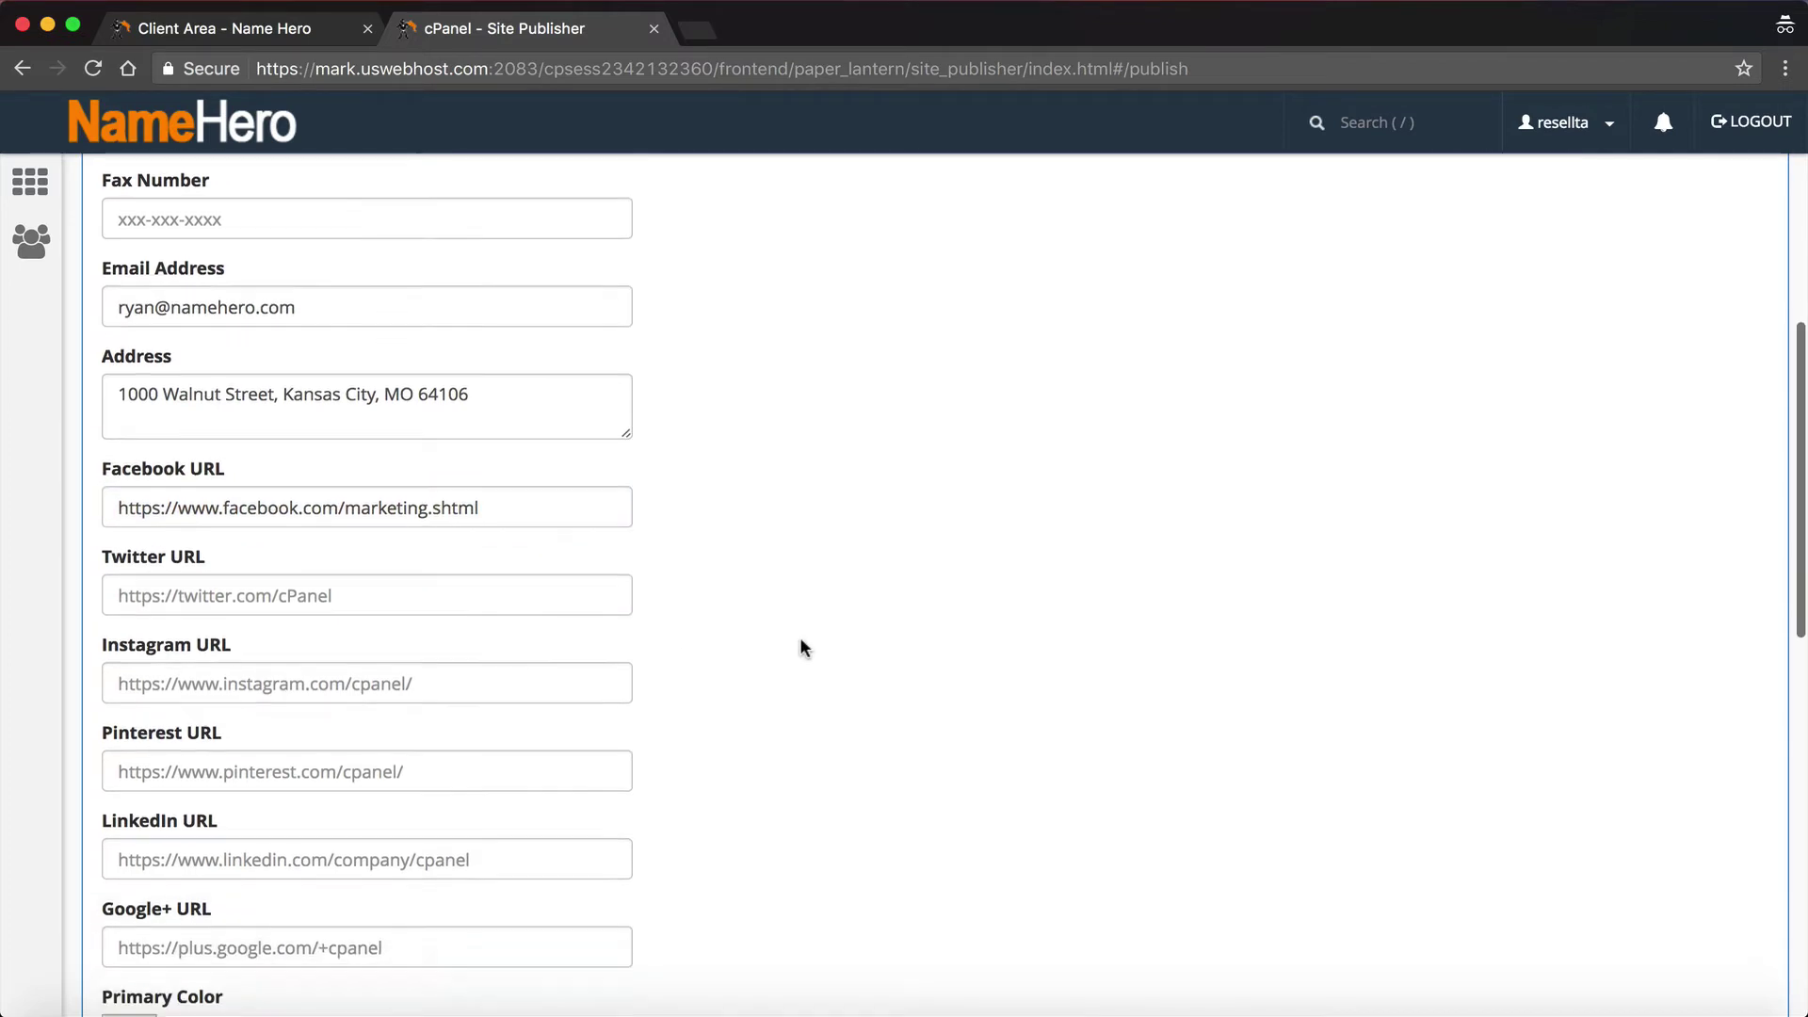
{"action": "left_click", "coordinate": [432, 570]}
{"action": "type", "text": "https"}
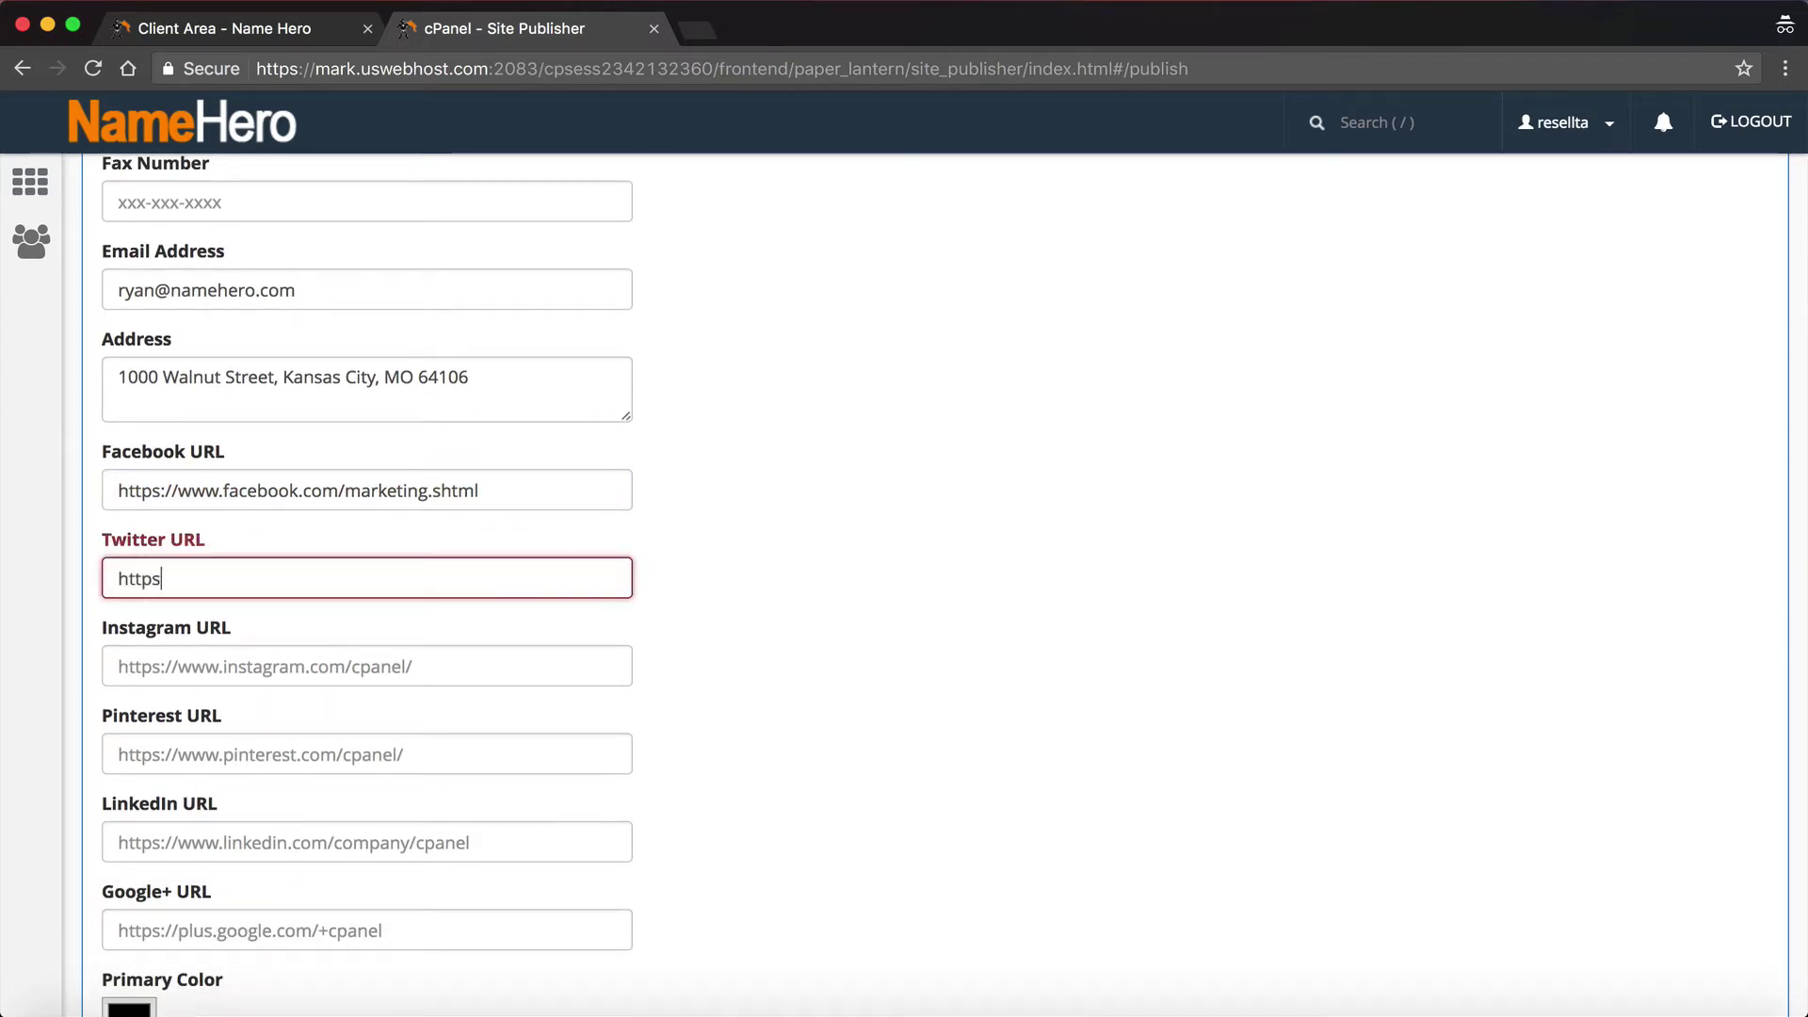
{"action": "type", "text": "://www."}
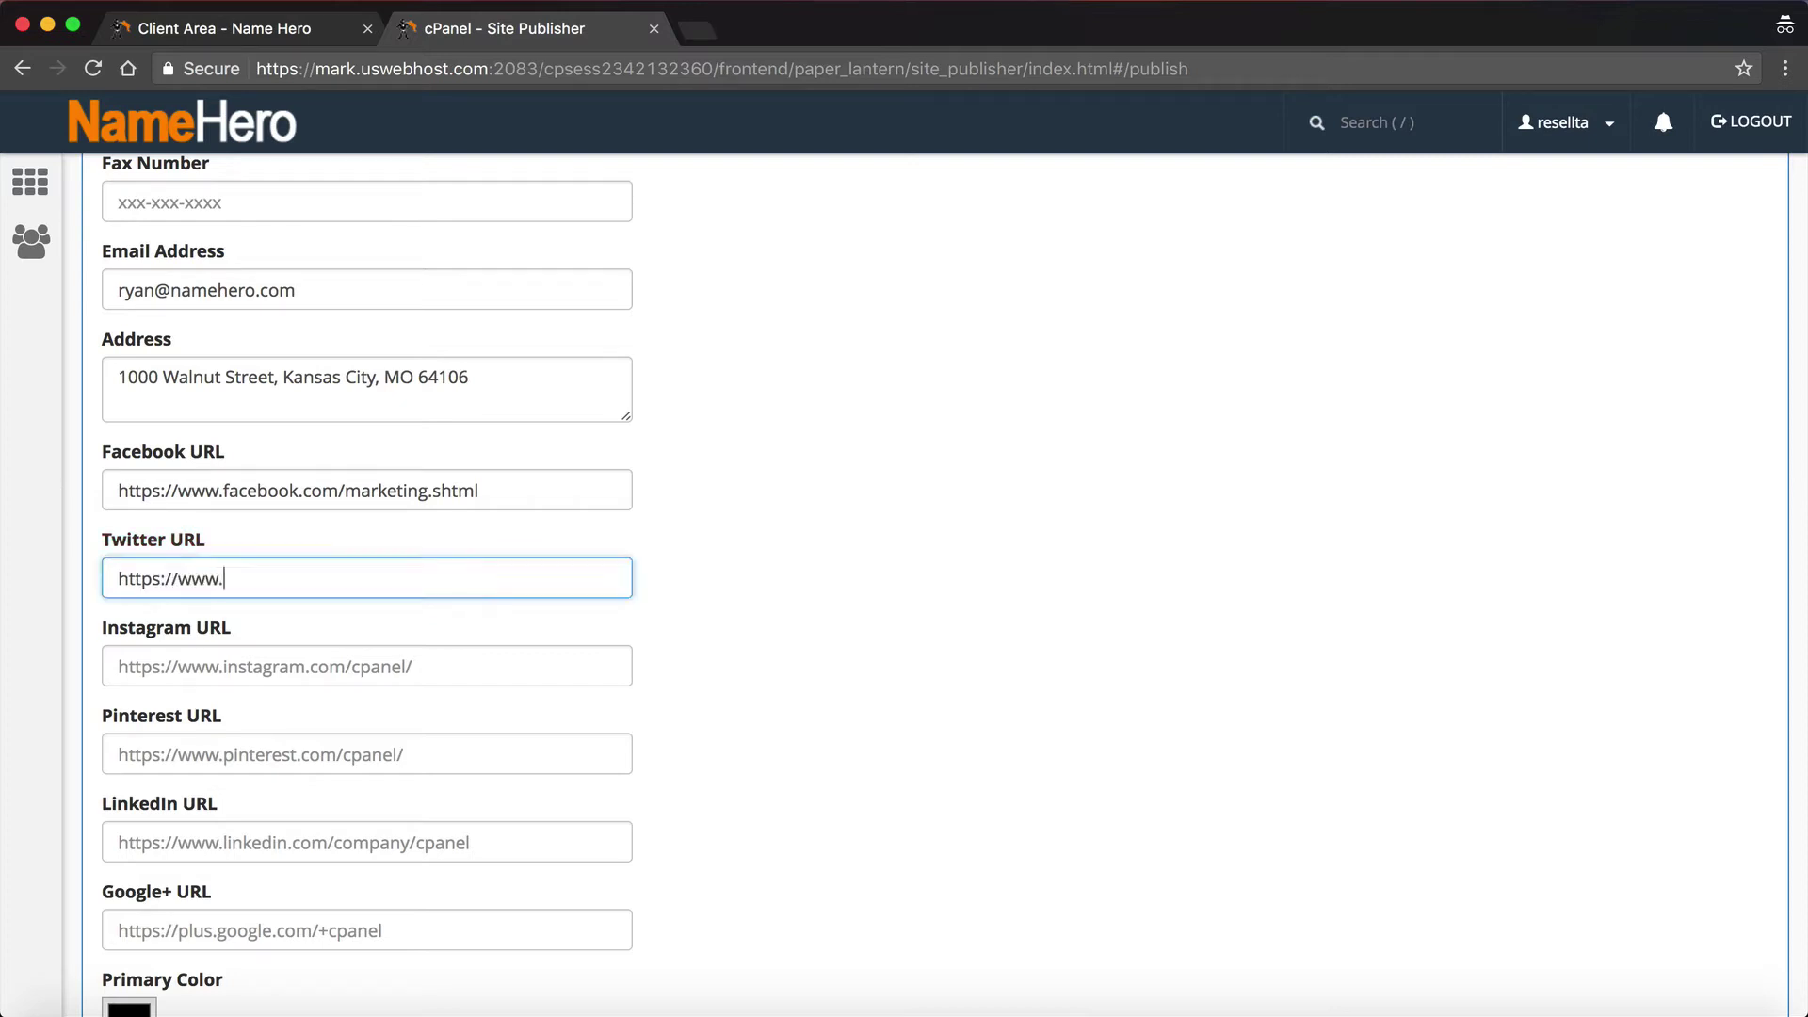
{"action": "type", "text": "twitter.com/ryanleegray"}
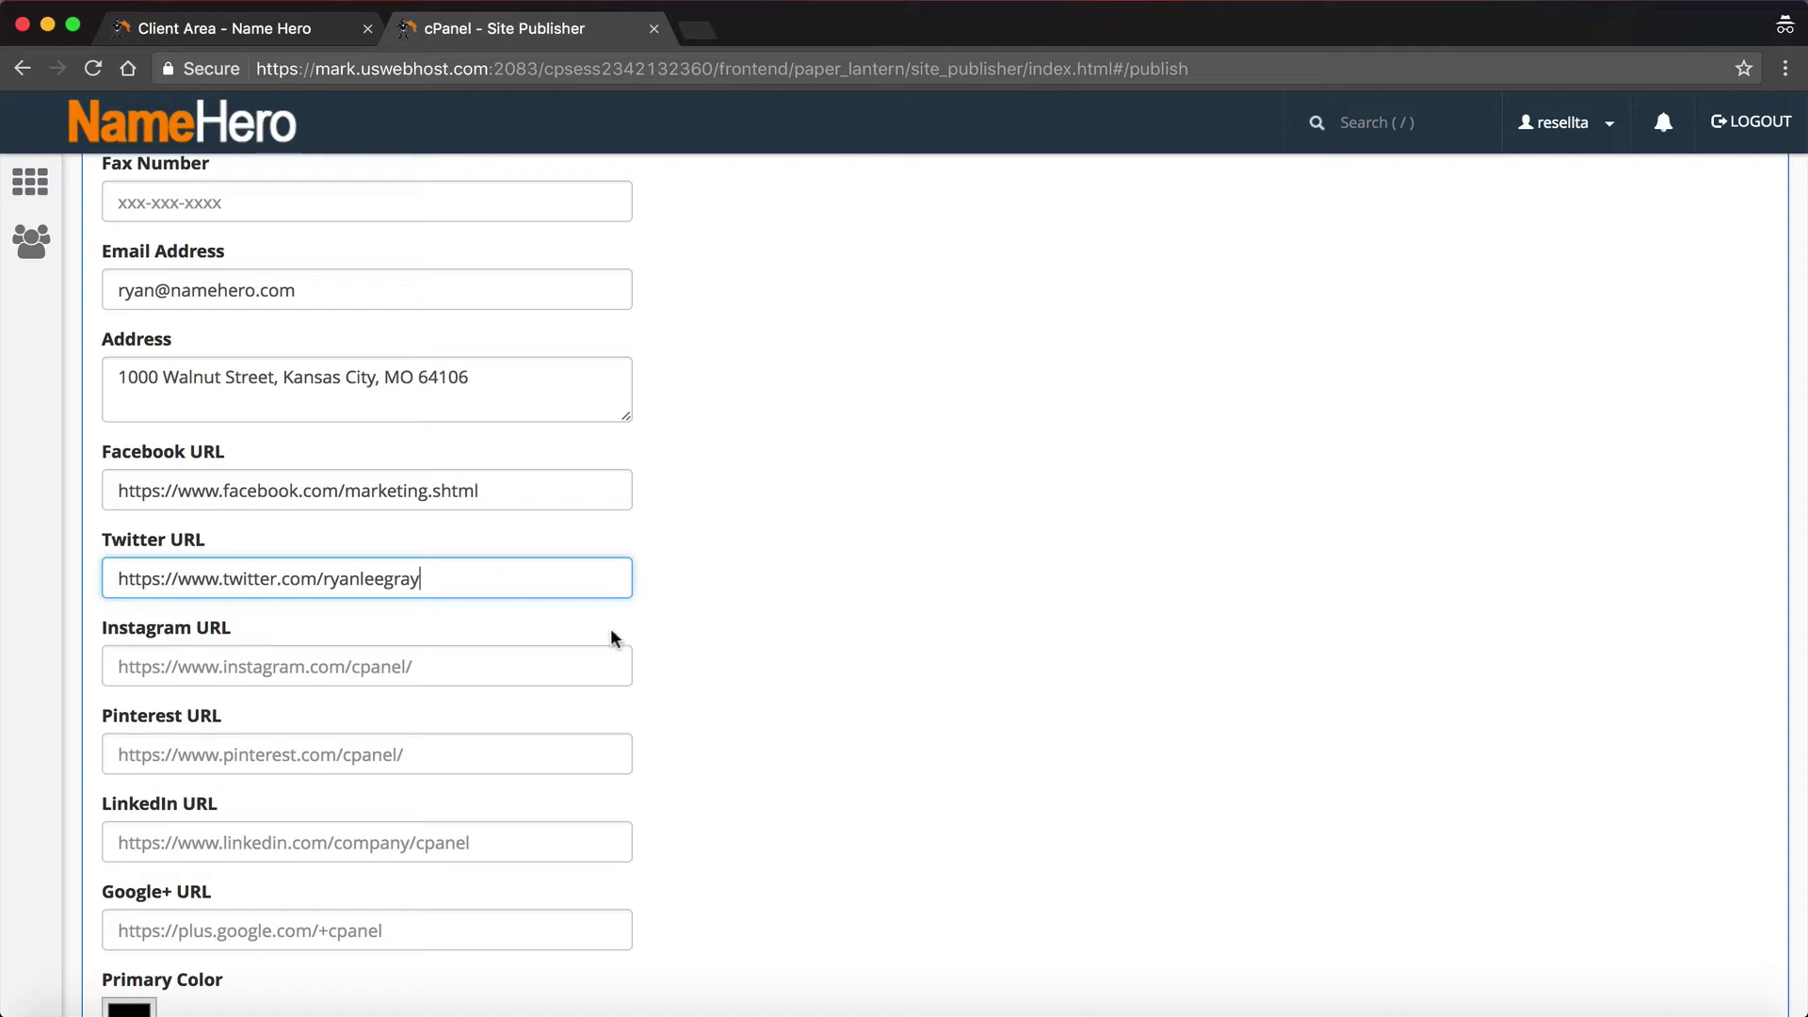
Step: Scroll past the LinkedIn URL and background image fields, leaving them unchanged
{"action": "scroll", "coordinate": [744, 699], "scroll_direction": "down", "scroll_amount": 3}
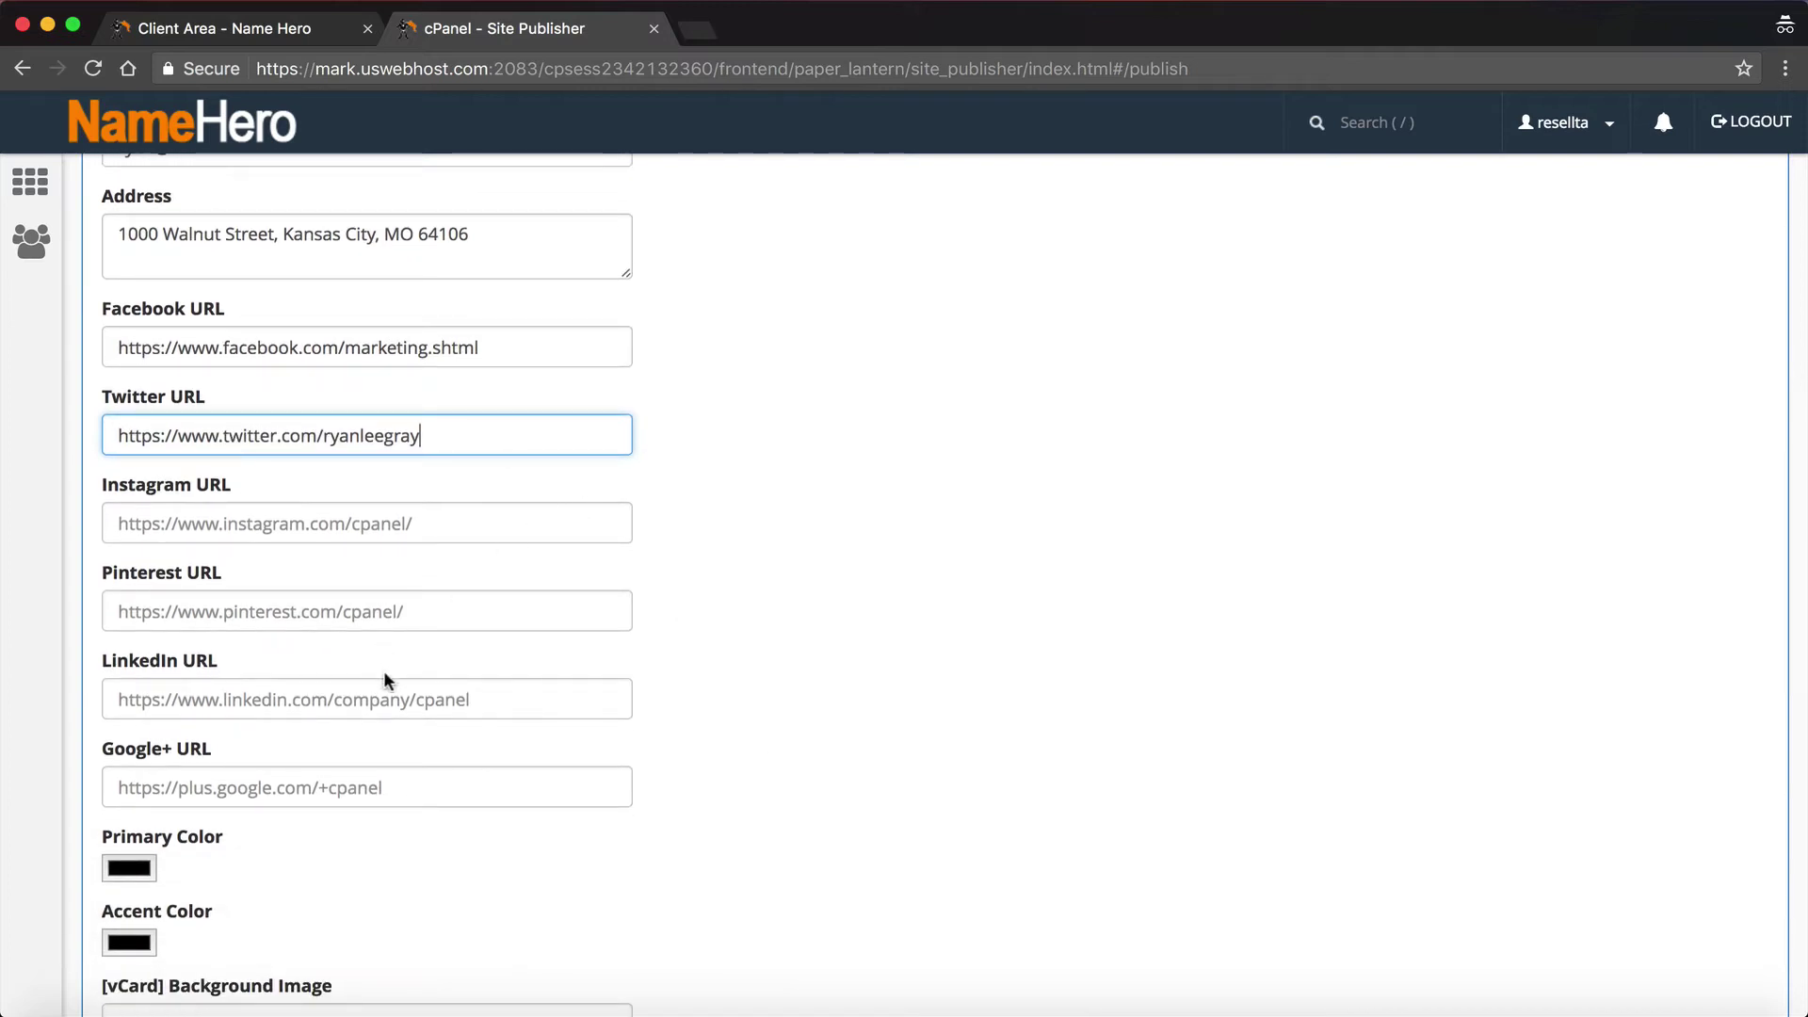
{"action": "left_click", "coordinate": [505, 705]}
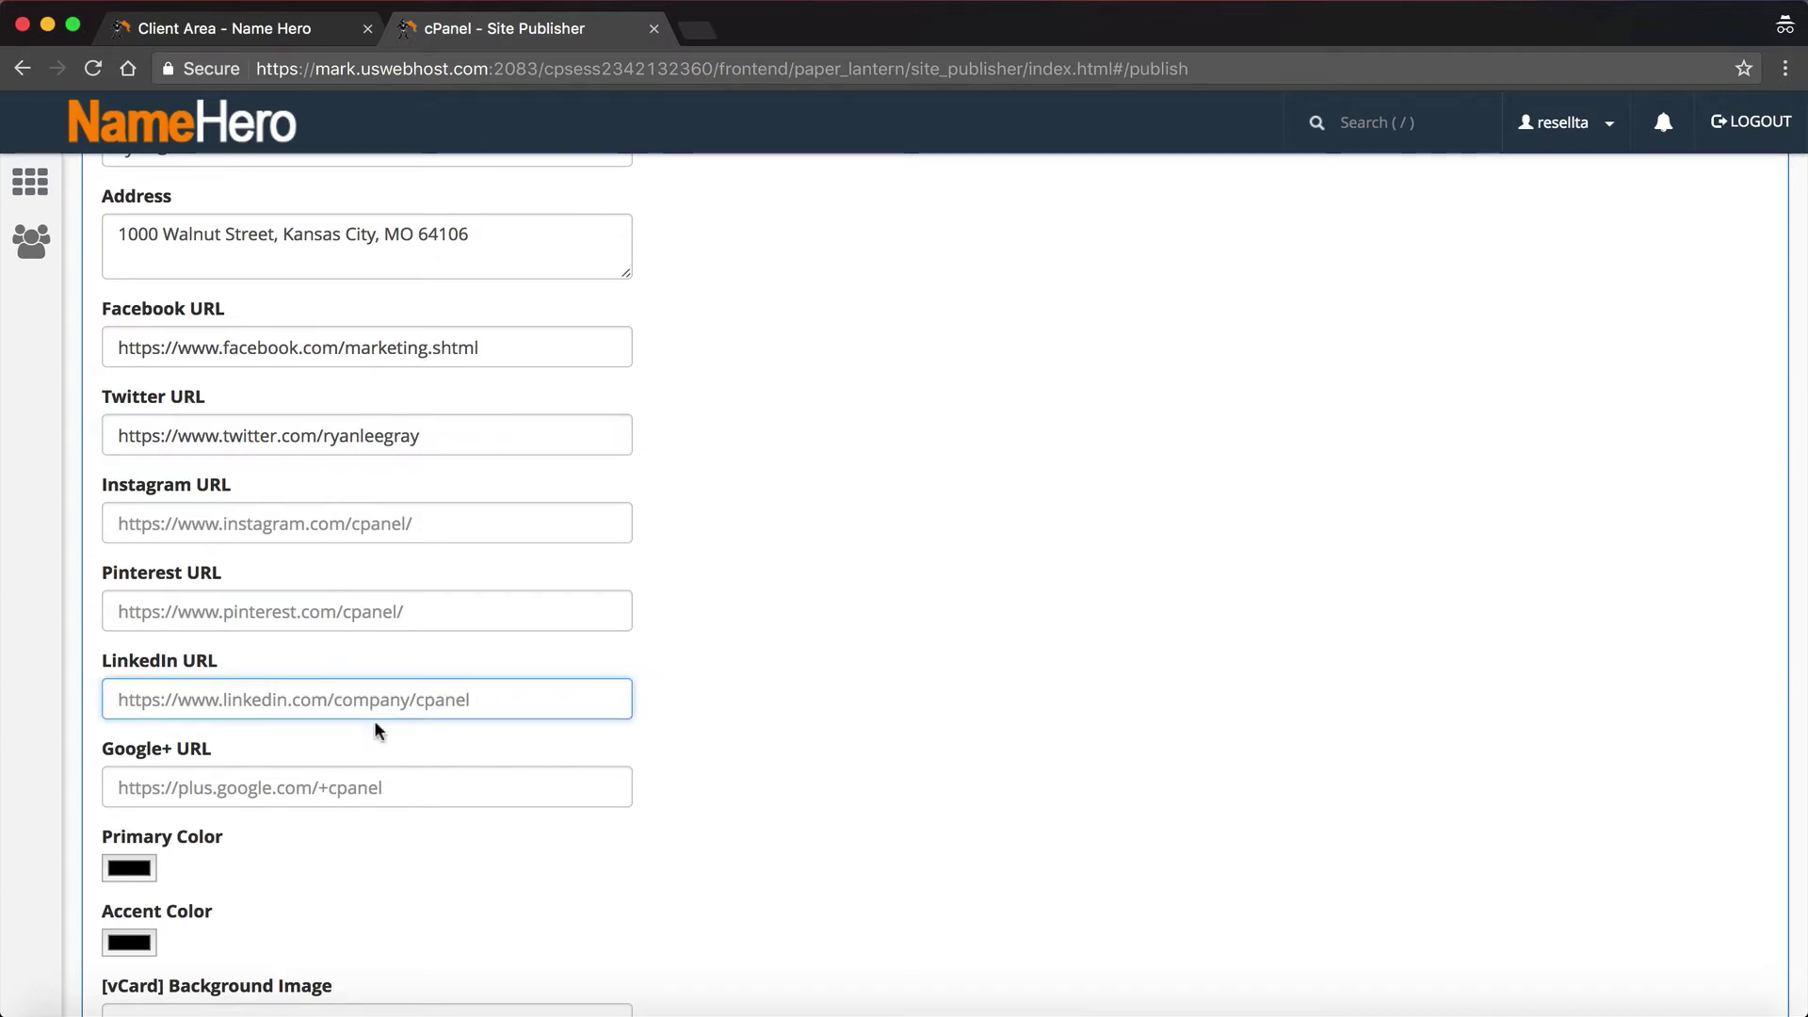
{"action": "scroll", "coordinate": [375, 720], "scroll_direction": "down", "scroll_amount": 5}
{"action": "scroll", "coordinate": [375, 720], "scroll_direction": "down", "scroll_amount": 1}
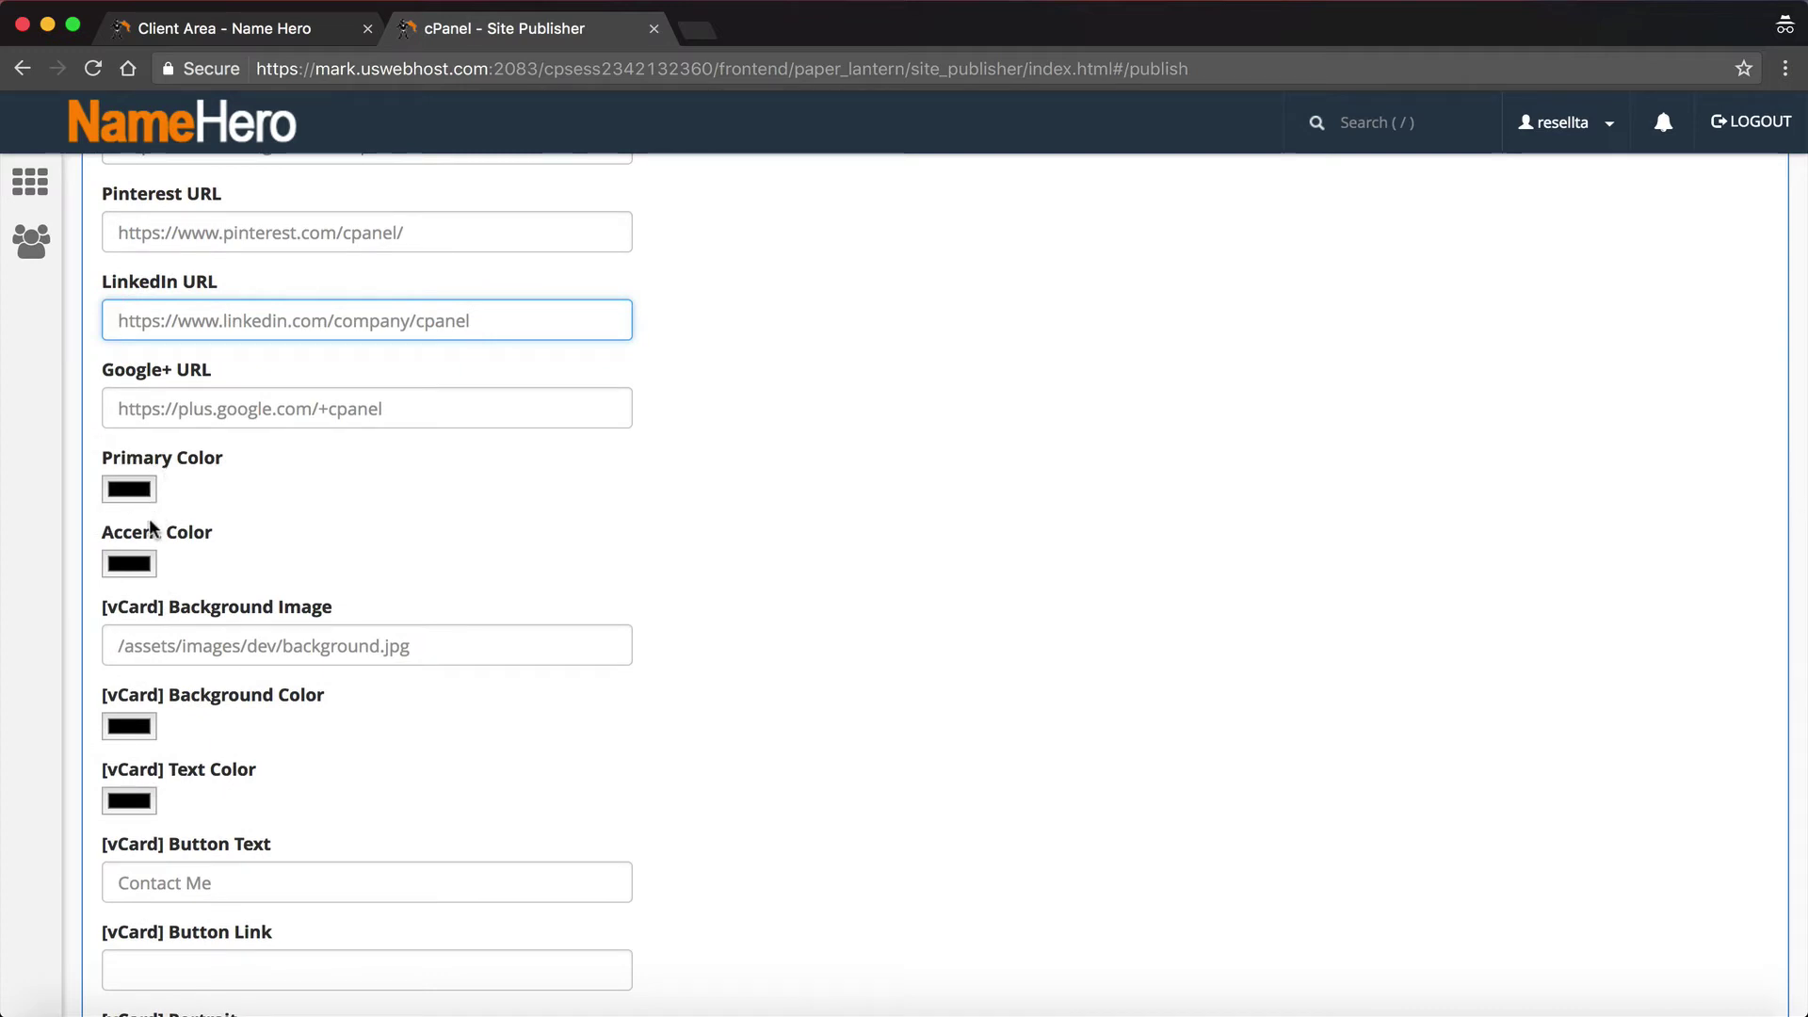
{"action": "scroll", "coordinate": [179, 539], "scroll_direction": "down", "scroll_amount": 2}
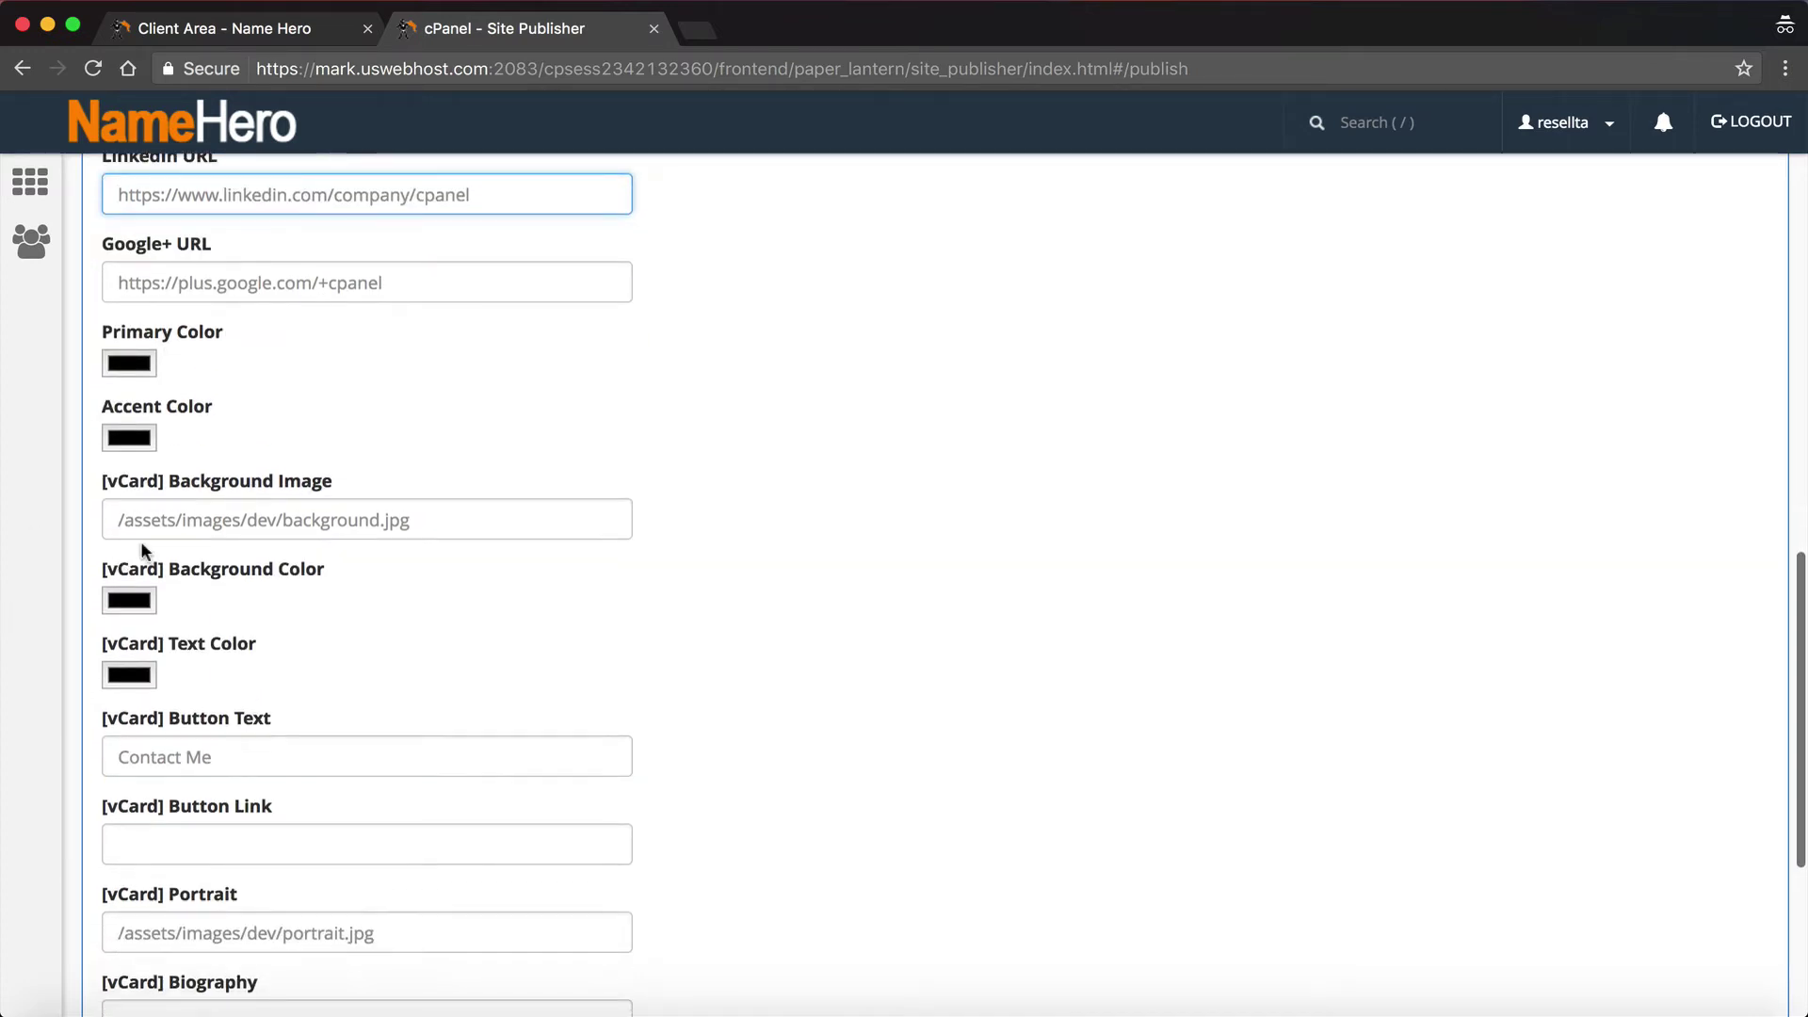
{"action": "left_click", "coordinate": [391, 533]}
{"action": "scroll", "coordinate": [446, 611], "scroll_direction": "down", "scroll_amount": 1}
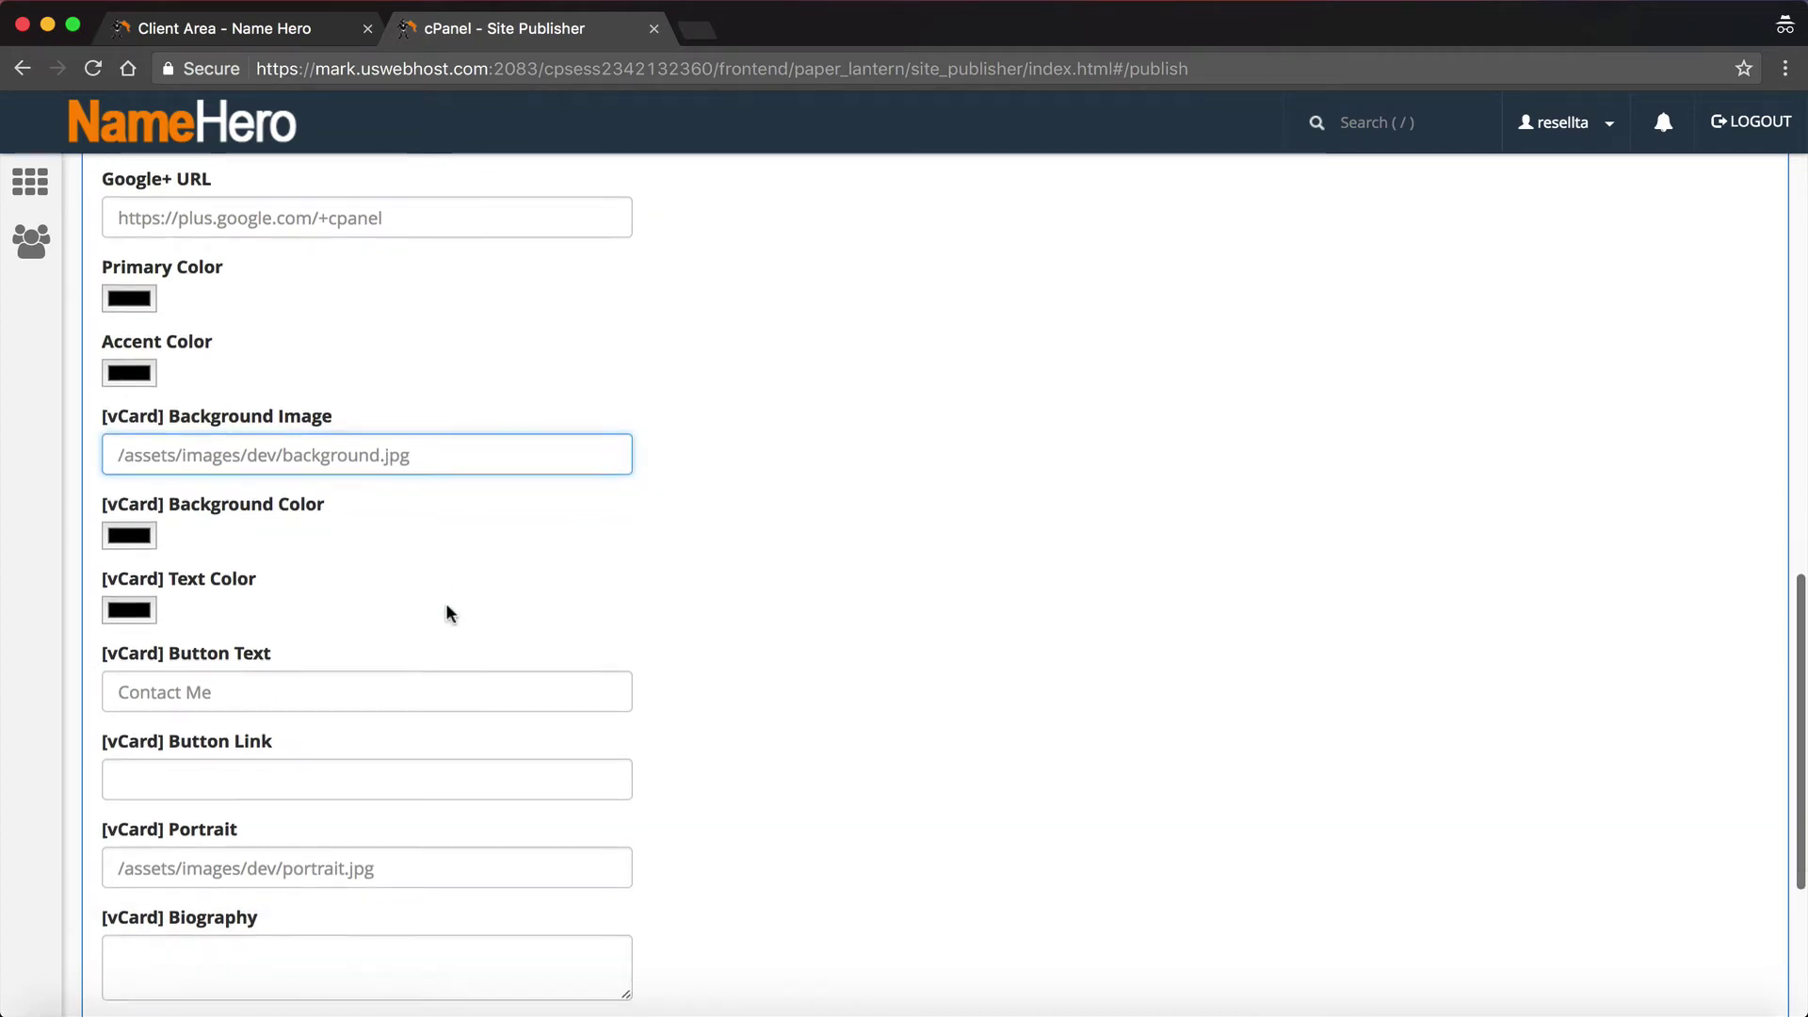
{"action": "scroll", "coordinate": [447, 612], "scroll_direction": "down", "scroll_amount": 2}
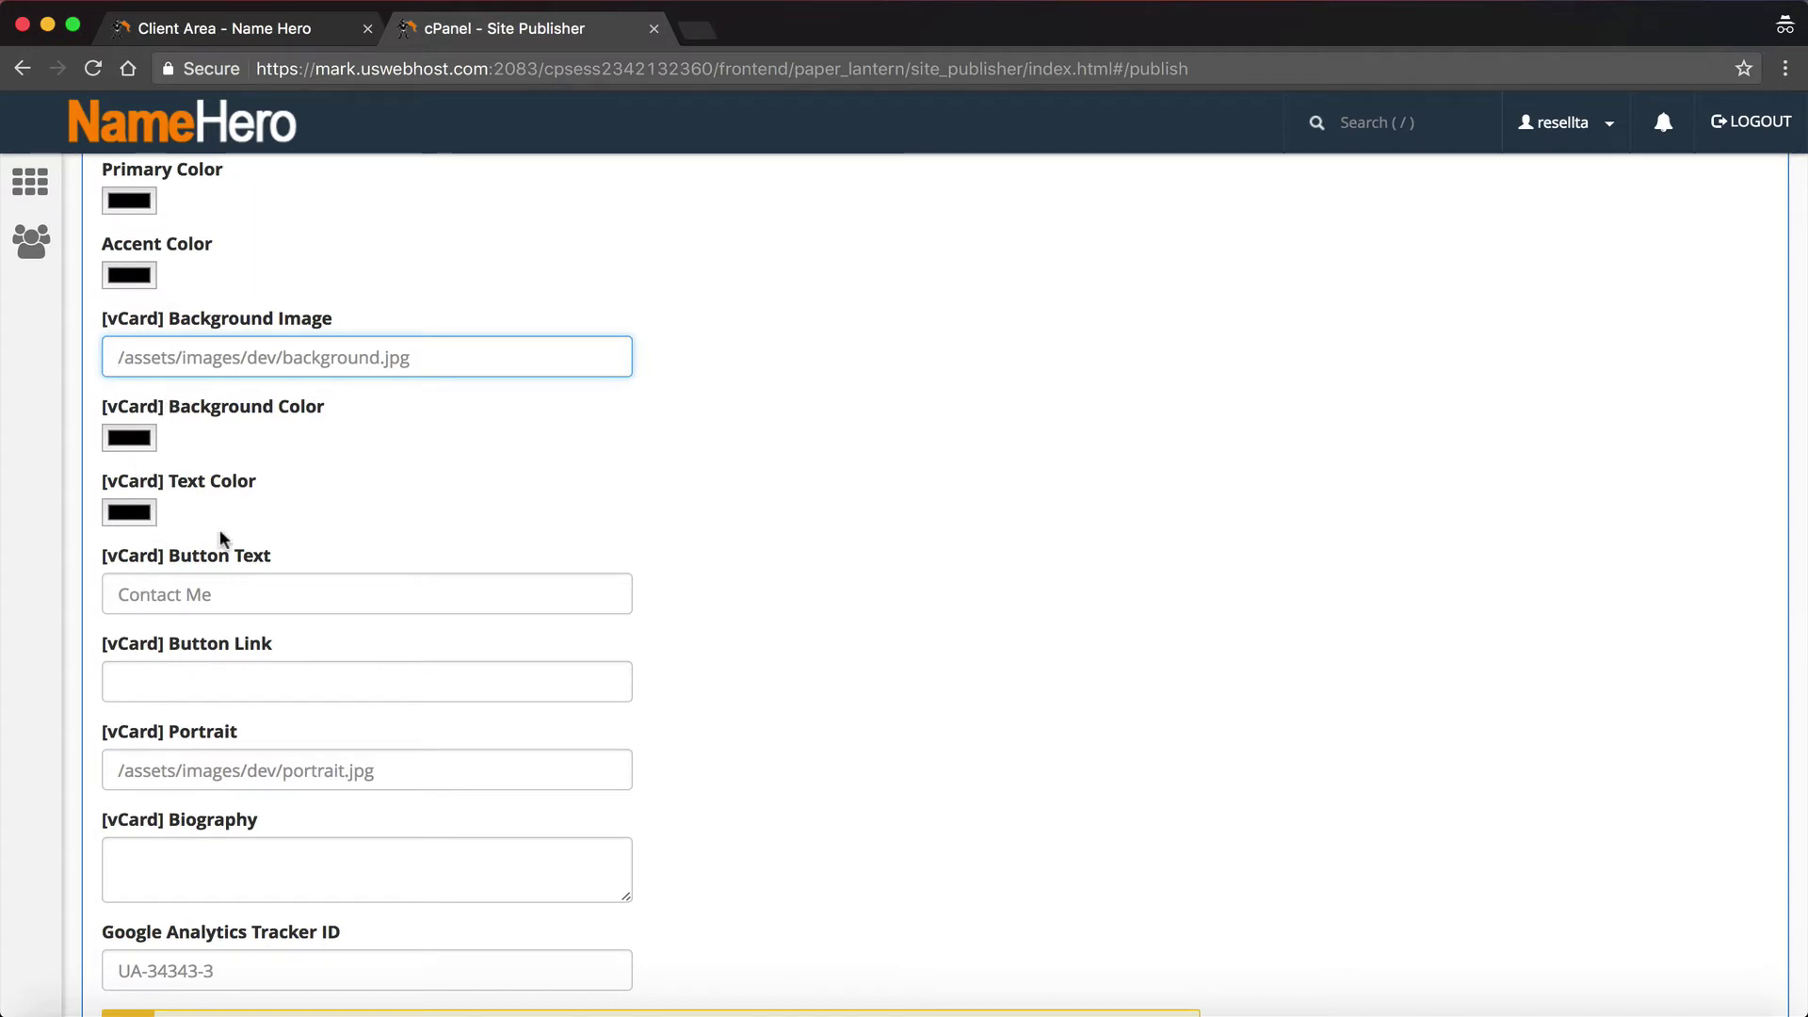
Step: Set the vCard button text to 'Contact Me', leaving the button link and portrait unchanged
{"action": "left_click", "coordinate": [217, 592]}
{"action": "type", "text": "Contact Me"}
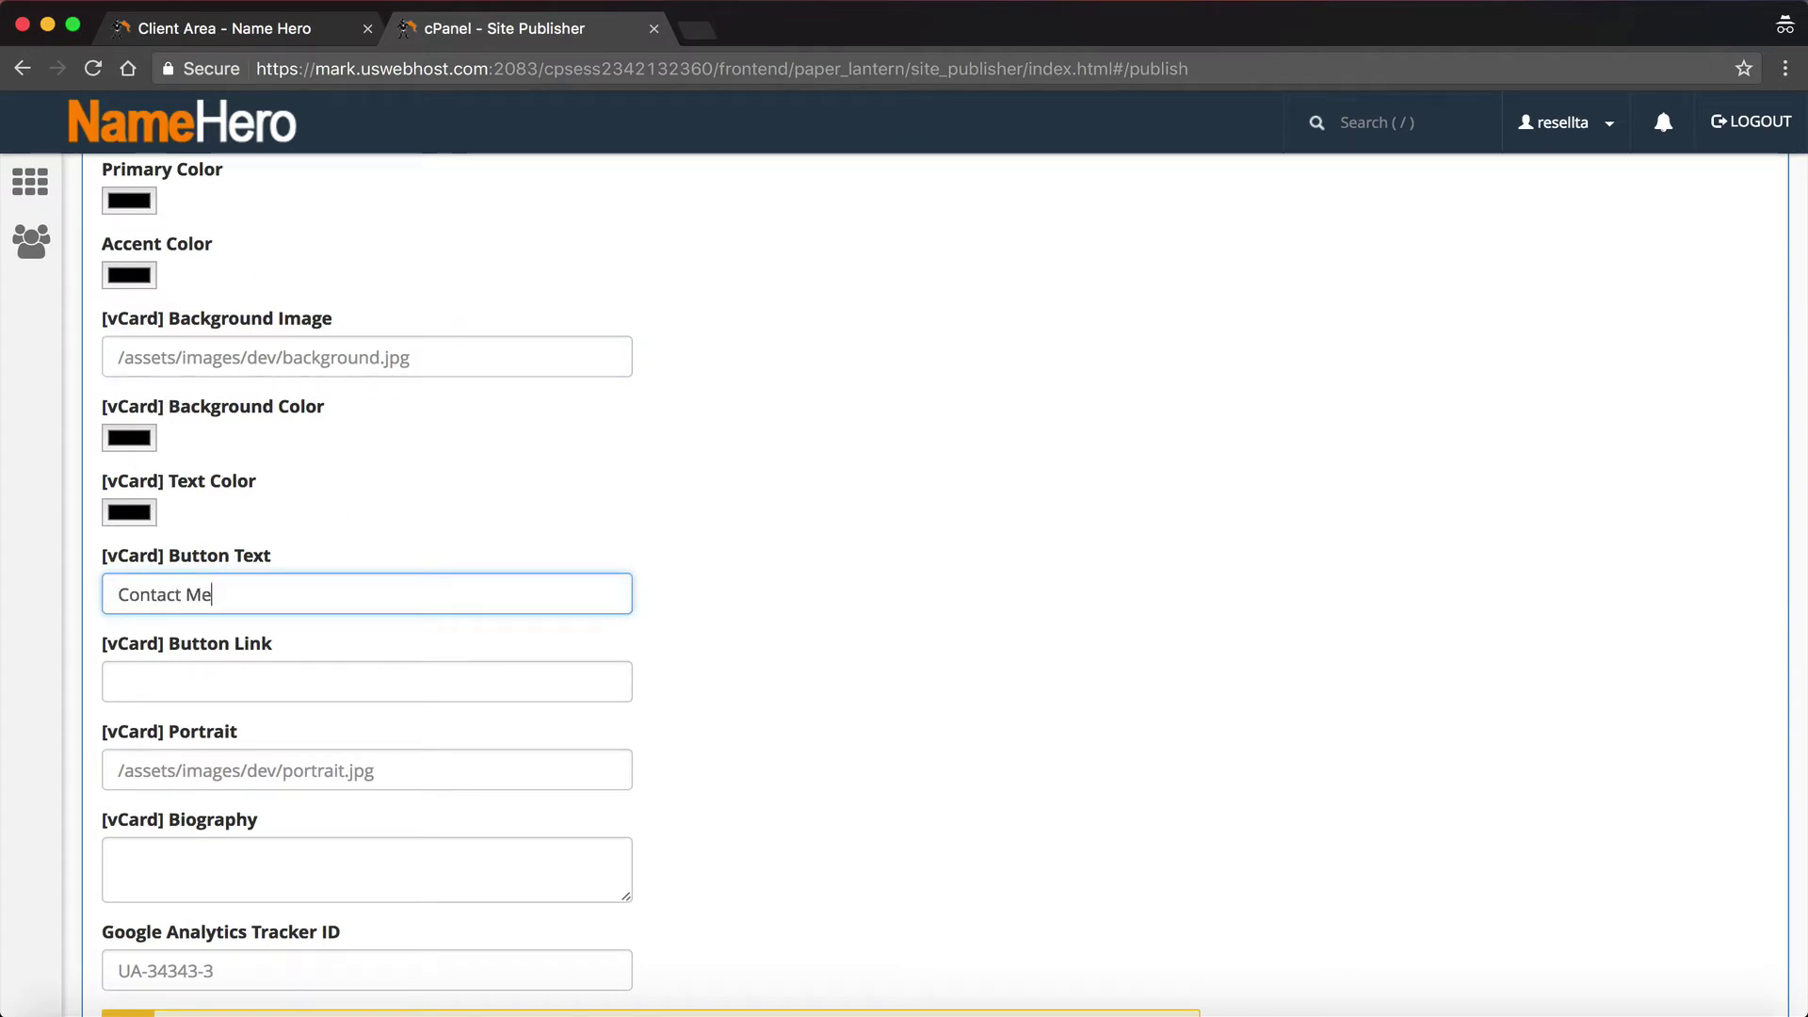
{"action": "left_click", "coordinate": [292, 671]}
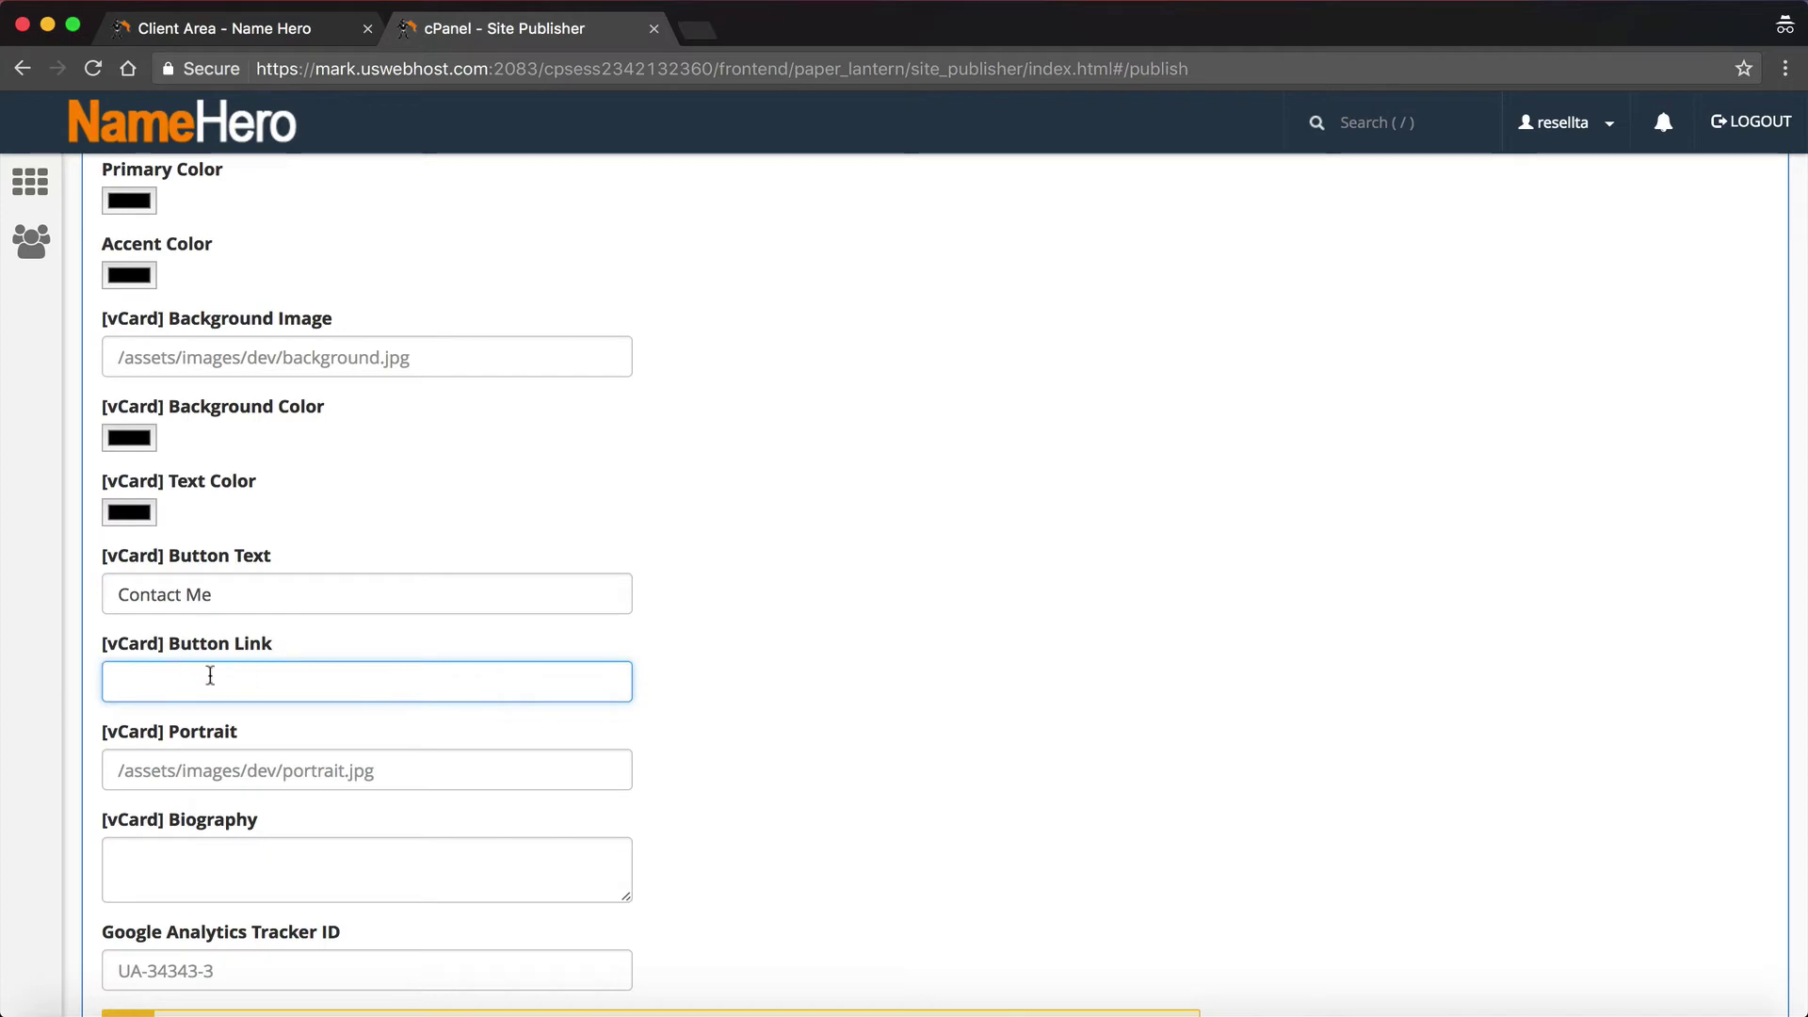
{"action": "scroll", "coordinate": [218, 676], "scroll_direction": "down", "scroll_amount": 3}
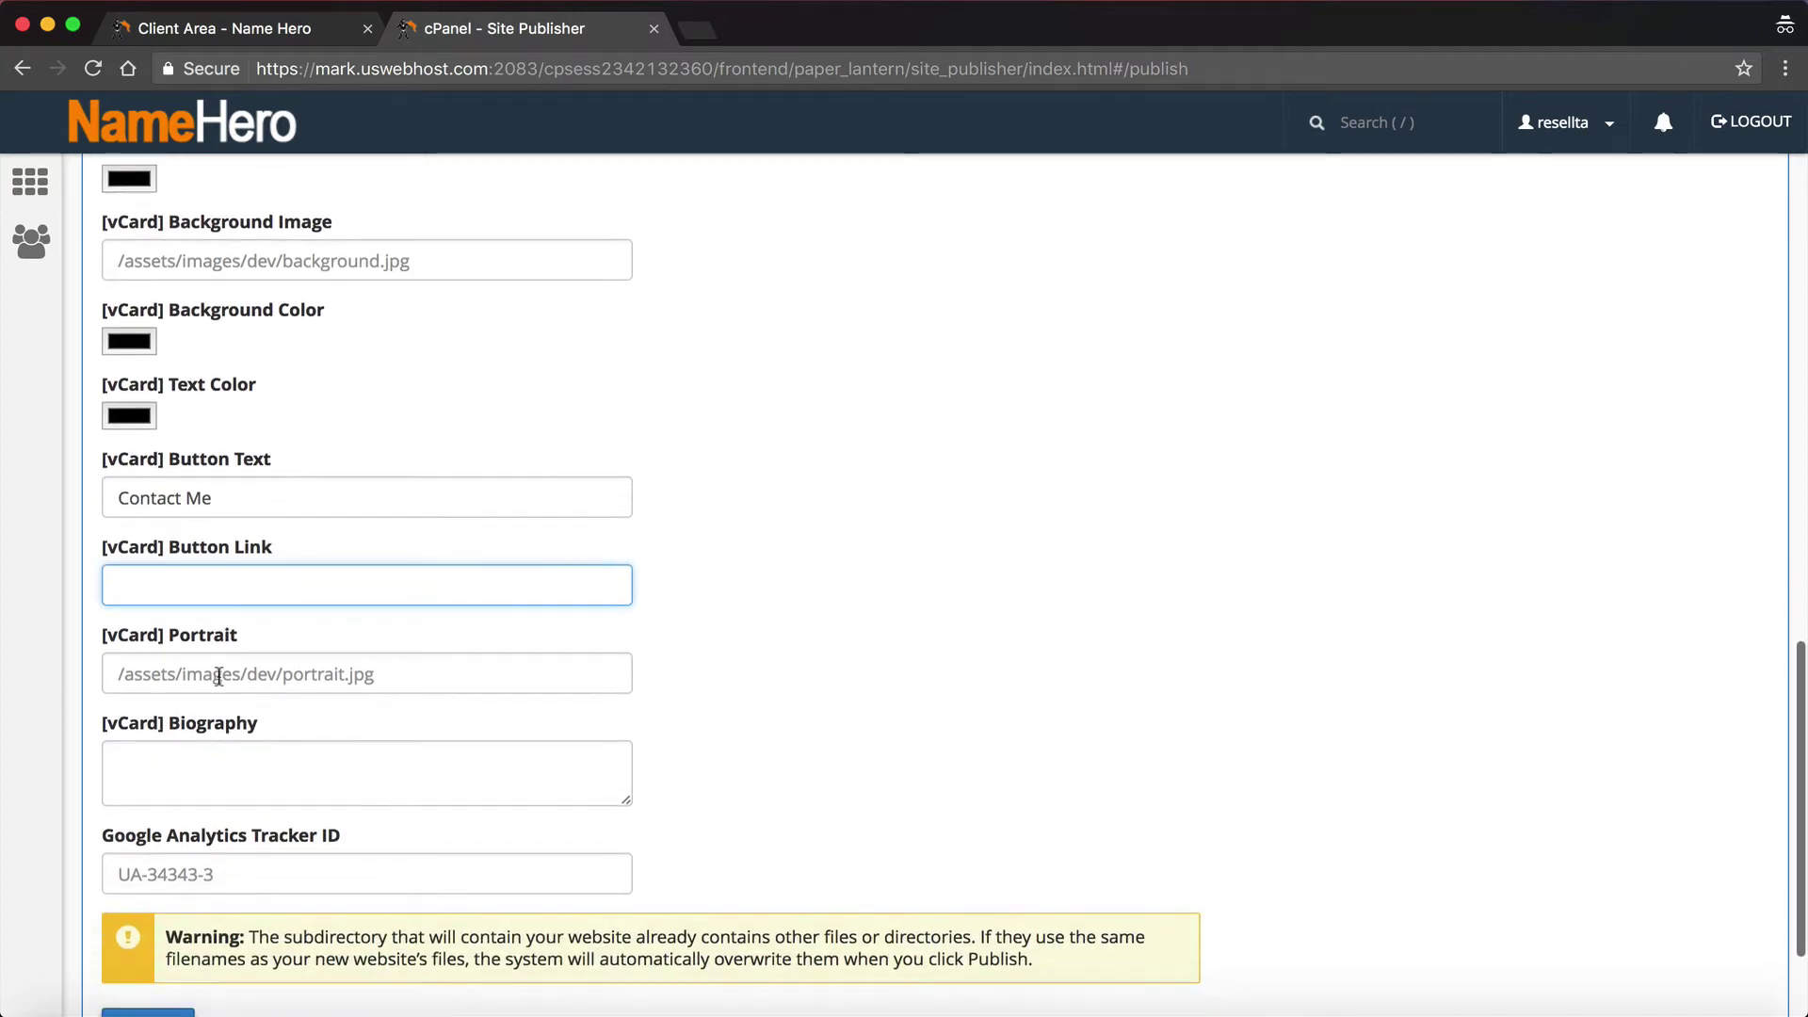
{"action": "scroll", "coordinate": [218, 677], "scroll_direction": "down", "scroll_amount": 1}
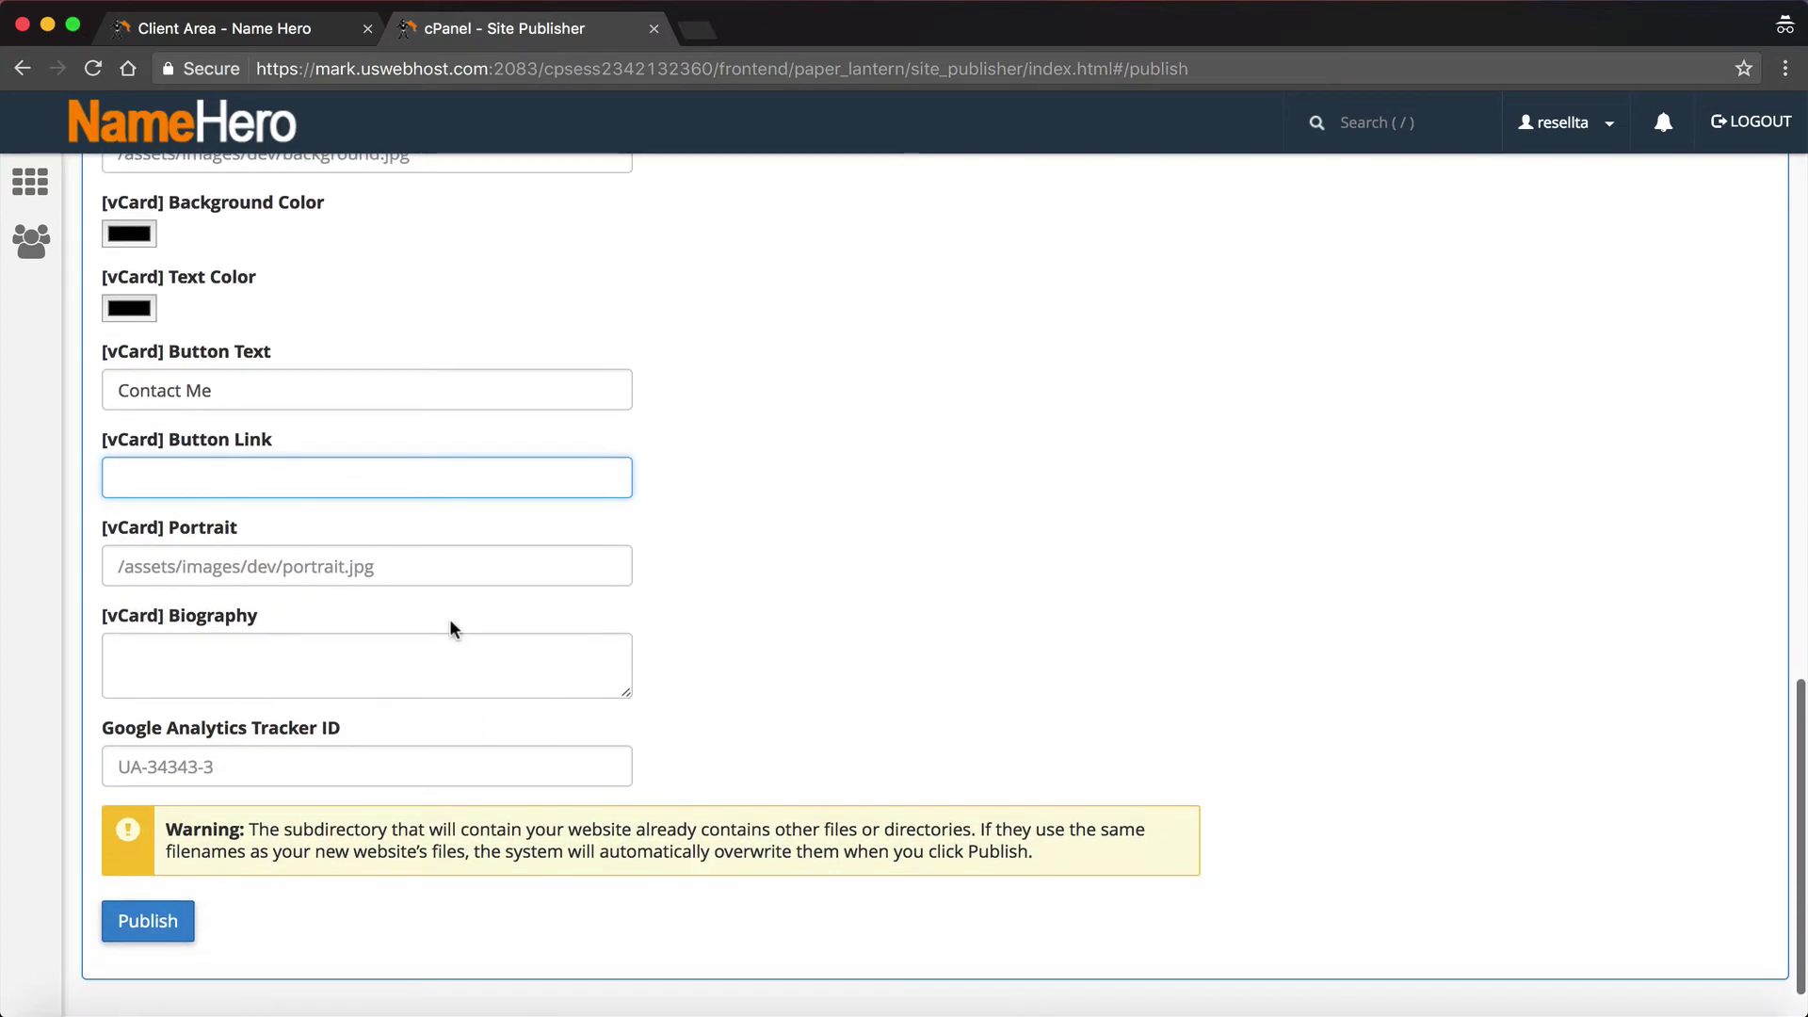
{"action": "left_click", "coordinate": [389, 554]}
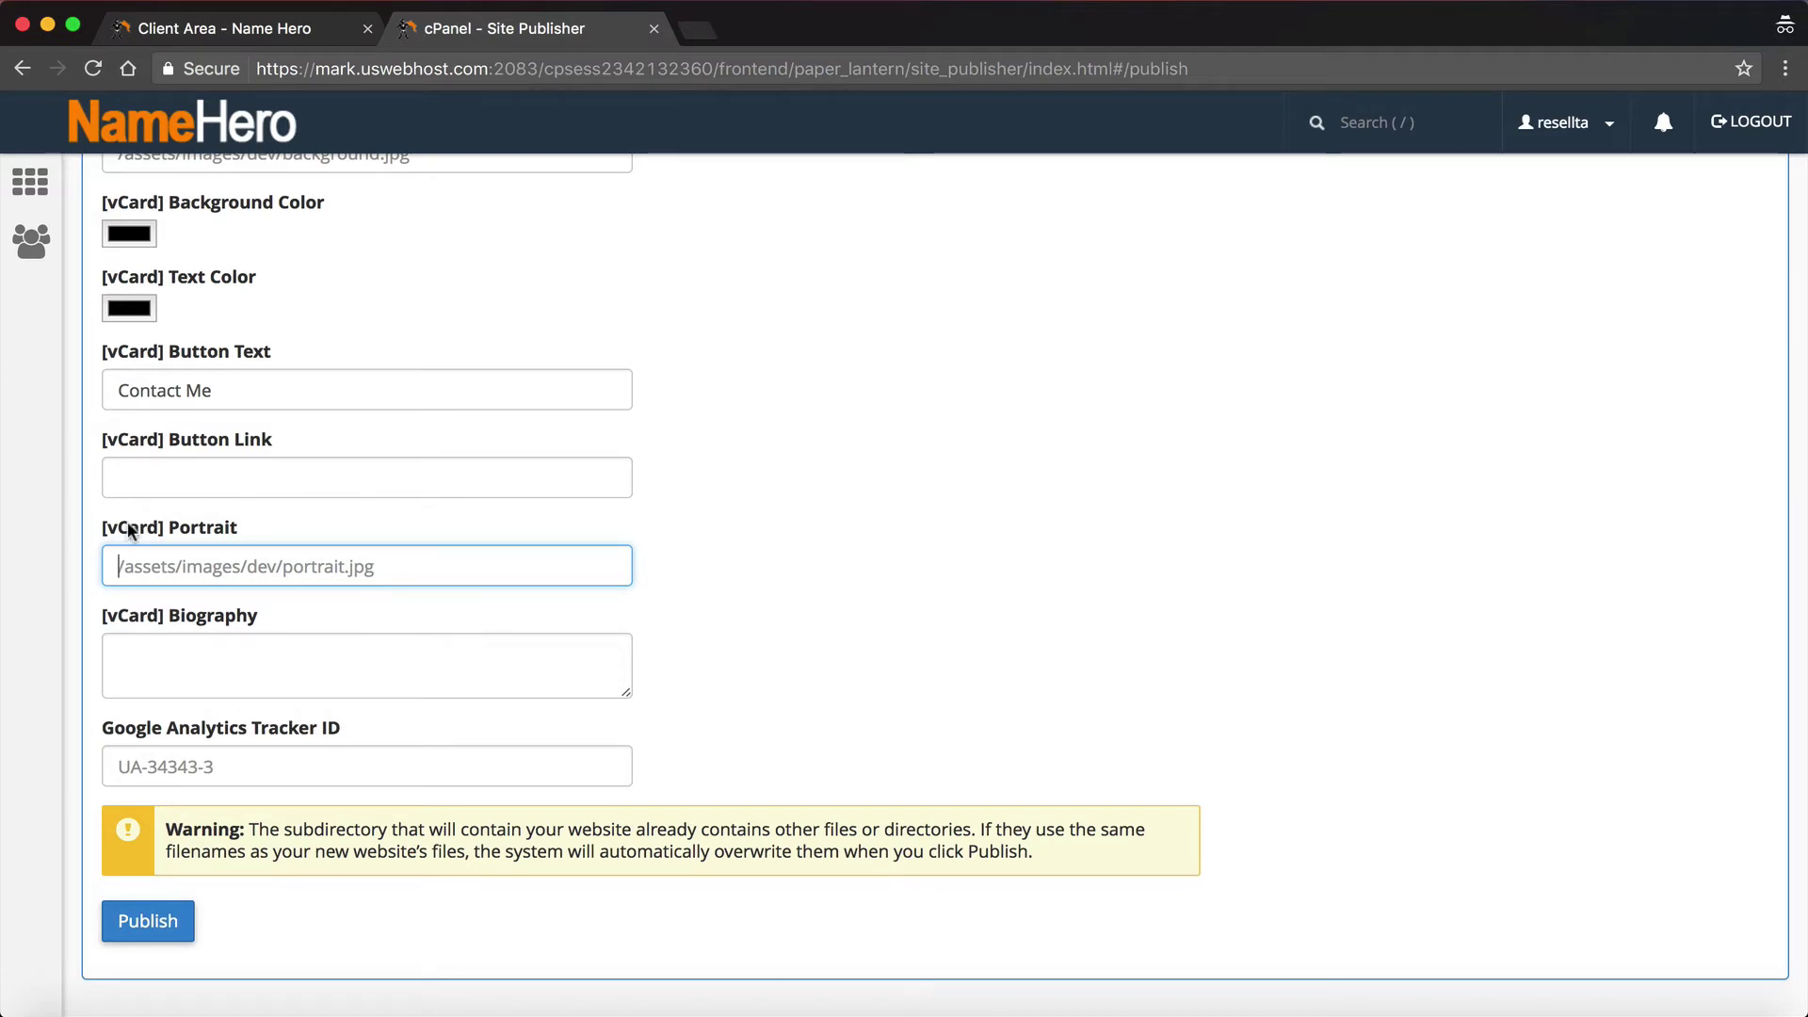
{"action": "left_click", "coordinate": [1060, 623]}
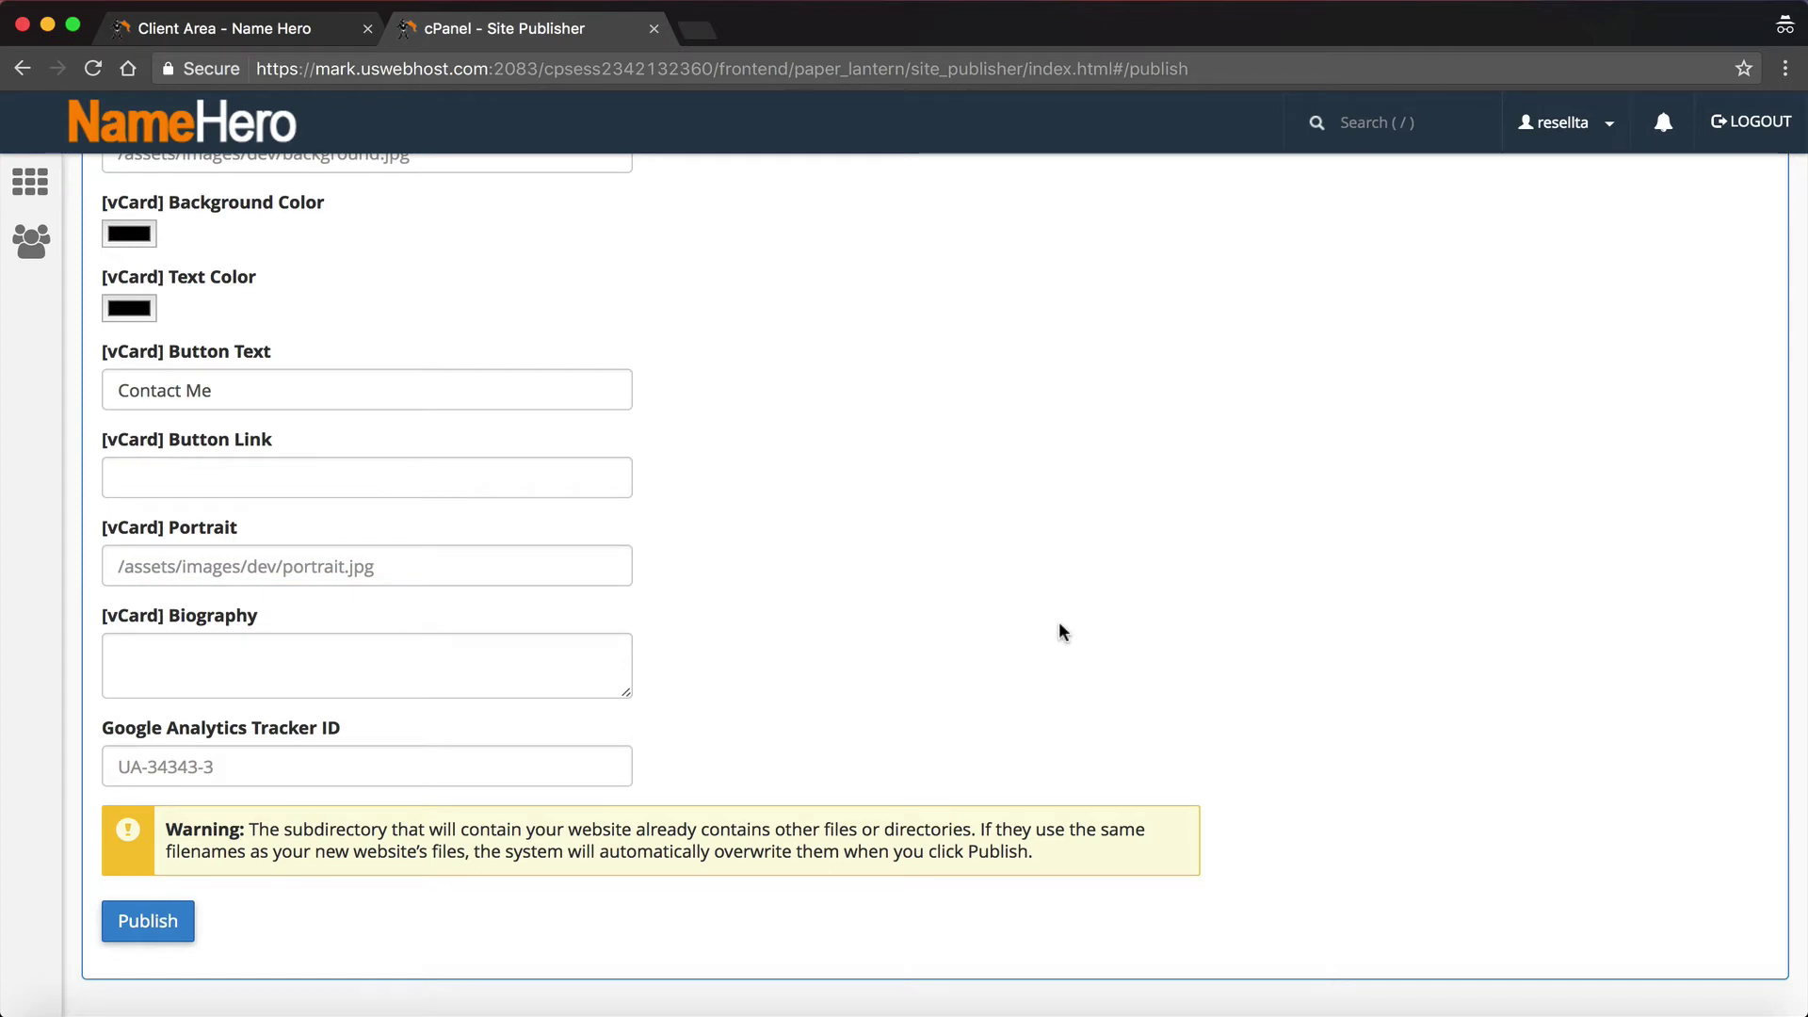
Step: Write the biography 'WordPress developer, now accepting new clients!' and scroll down to Publish
{"action": "left_click", "coordinate": [230, 651]}
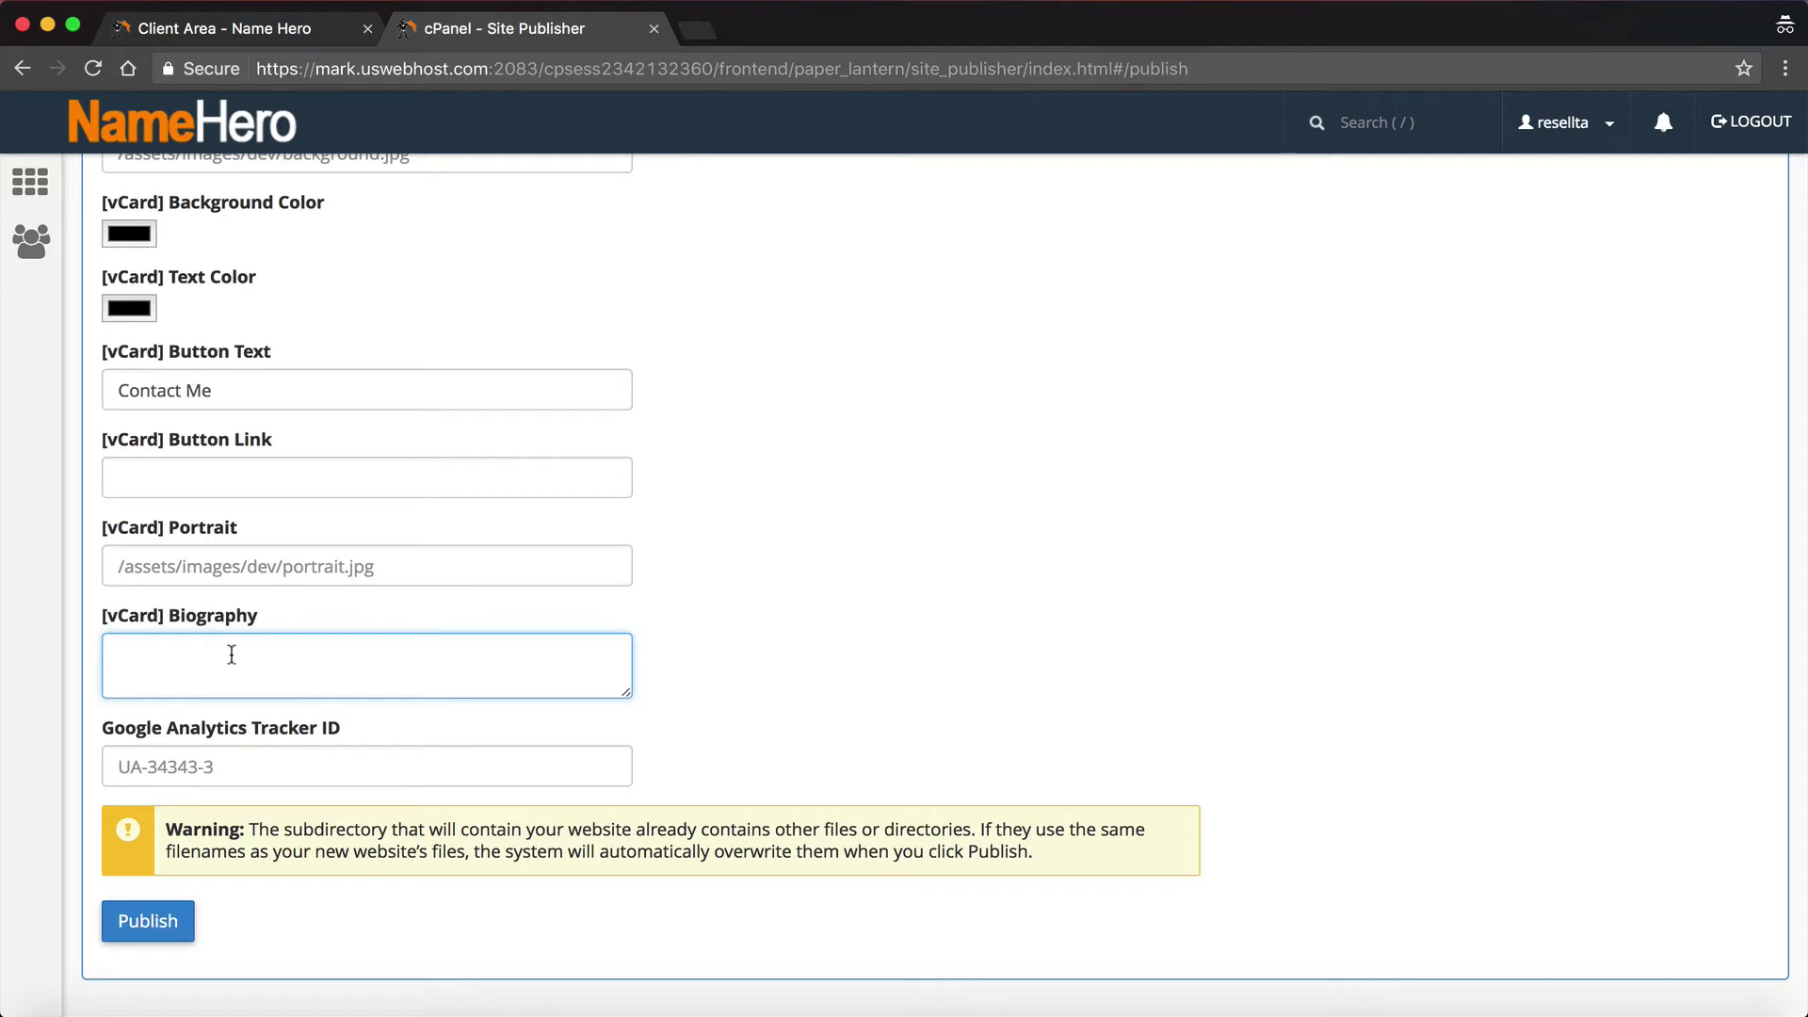
{"action": "type", "text": "Wordpress"}
{"action": "key", "text": "BackSpace"}
{"action": "type", "text": "Press developer, looking for"}
{"action": "key", "text": "BackSpace"}
{"action": "key", "text": "BackSpace"}
{"action": "key", "text": "BackSpace"}
{"action": "key", "text": "BackSpace"}
{"action": "key", "text": "BackSpace"}
{"action": "key", "text": "BackSpace"}
{"action": "key", "text": "BackSpace"}
{"action": "key", "text": "BackSpace"}
{"action": "key", "text": "BackSpace"}
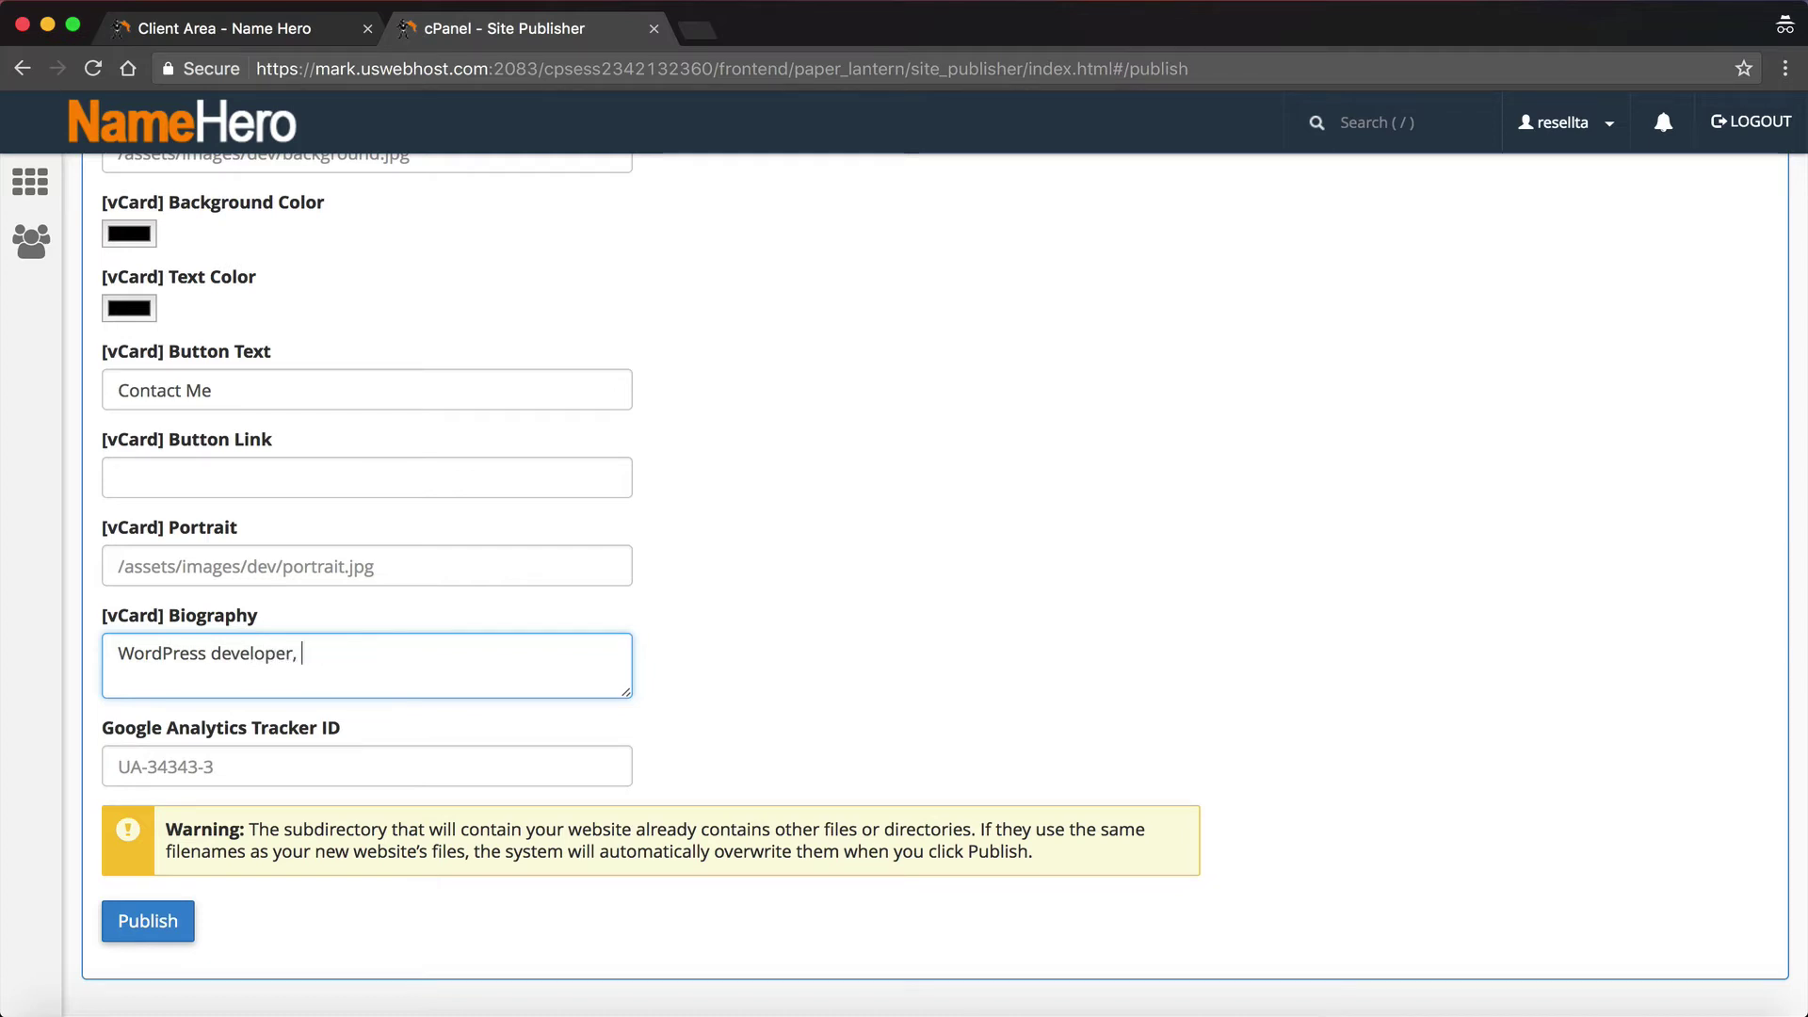
{"action": "type", "text": "now accepting new clients!"}
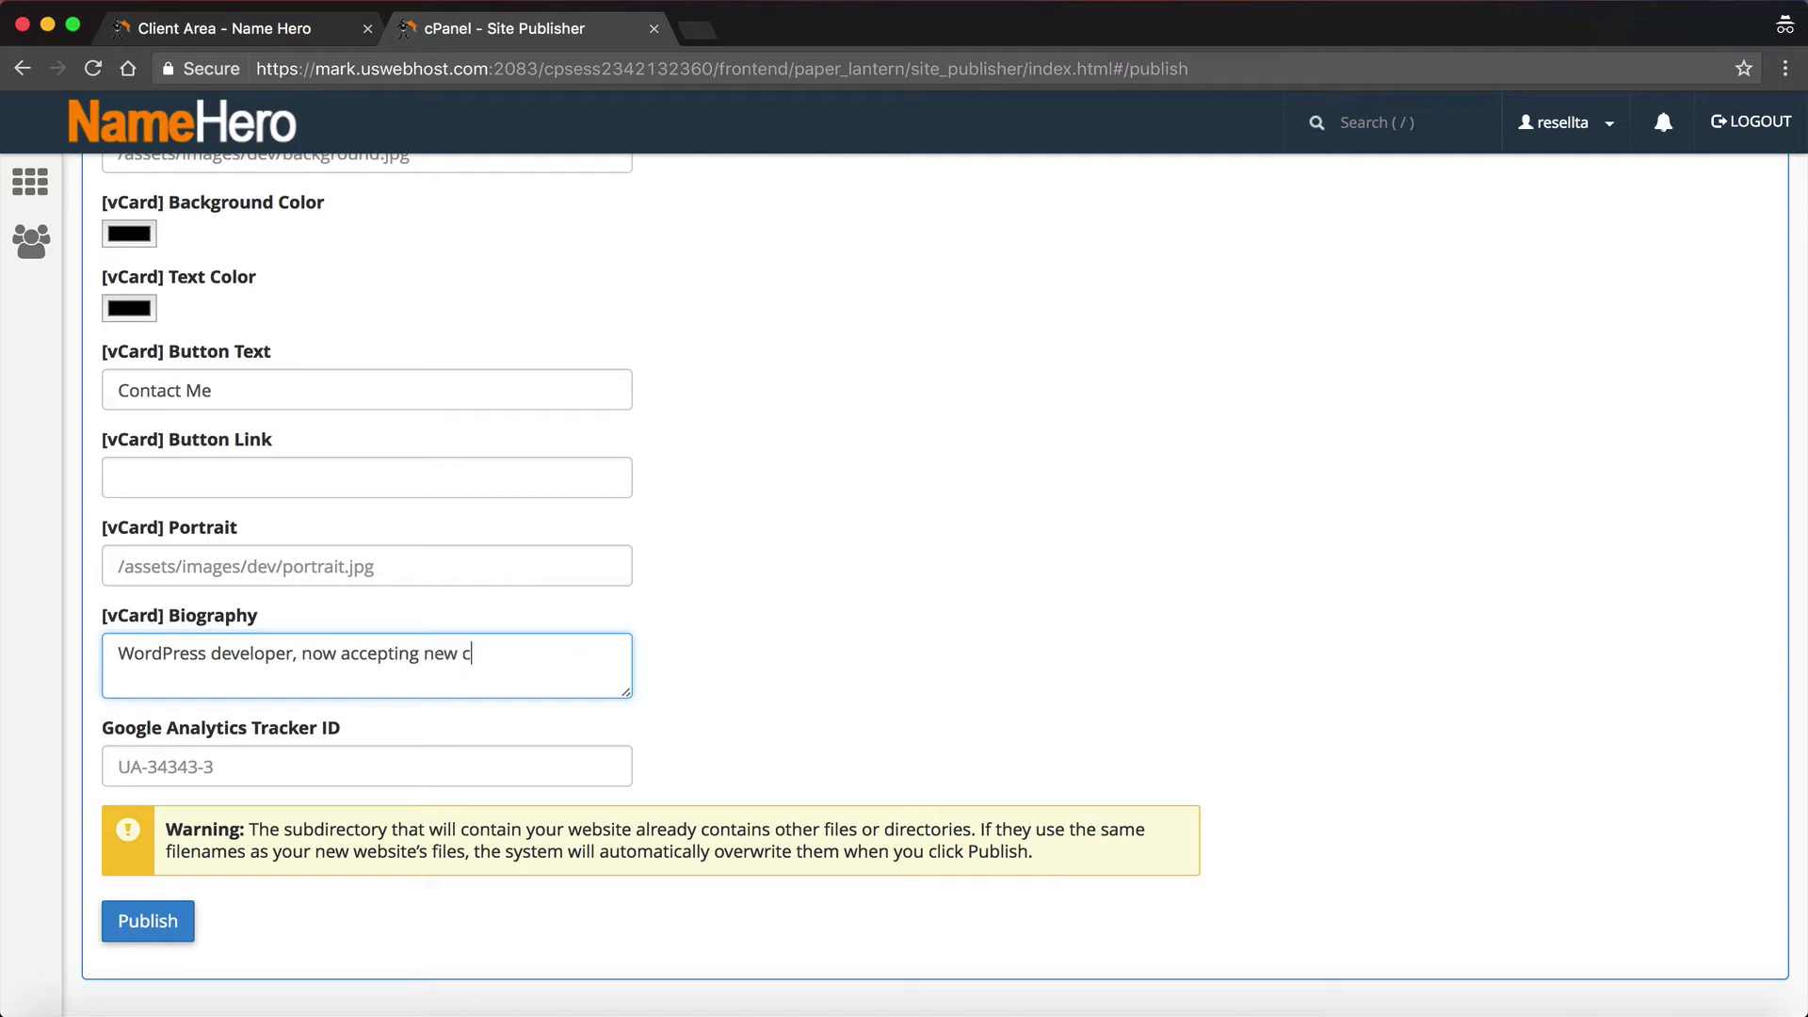
{"action": "left_click", "coordinate": [204, 778]}
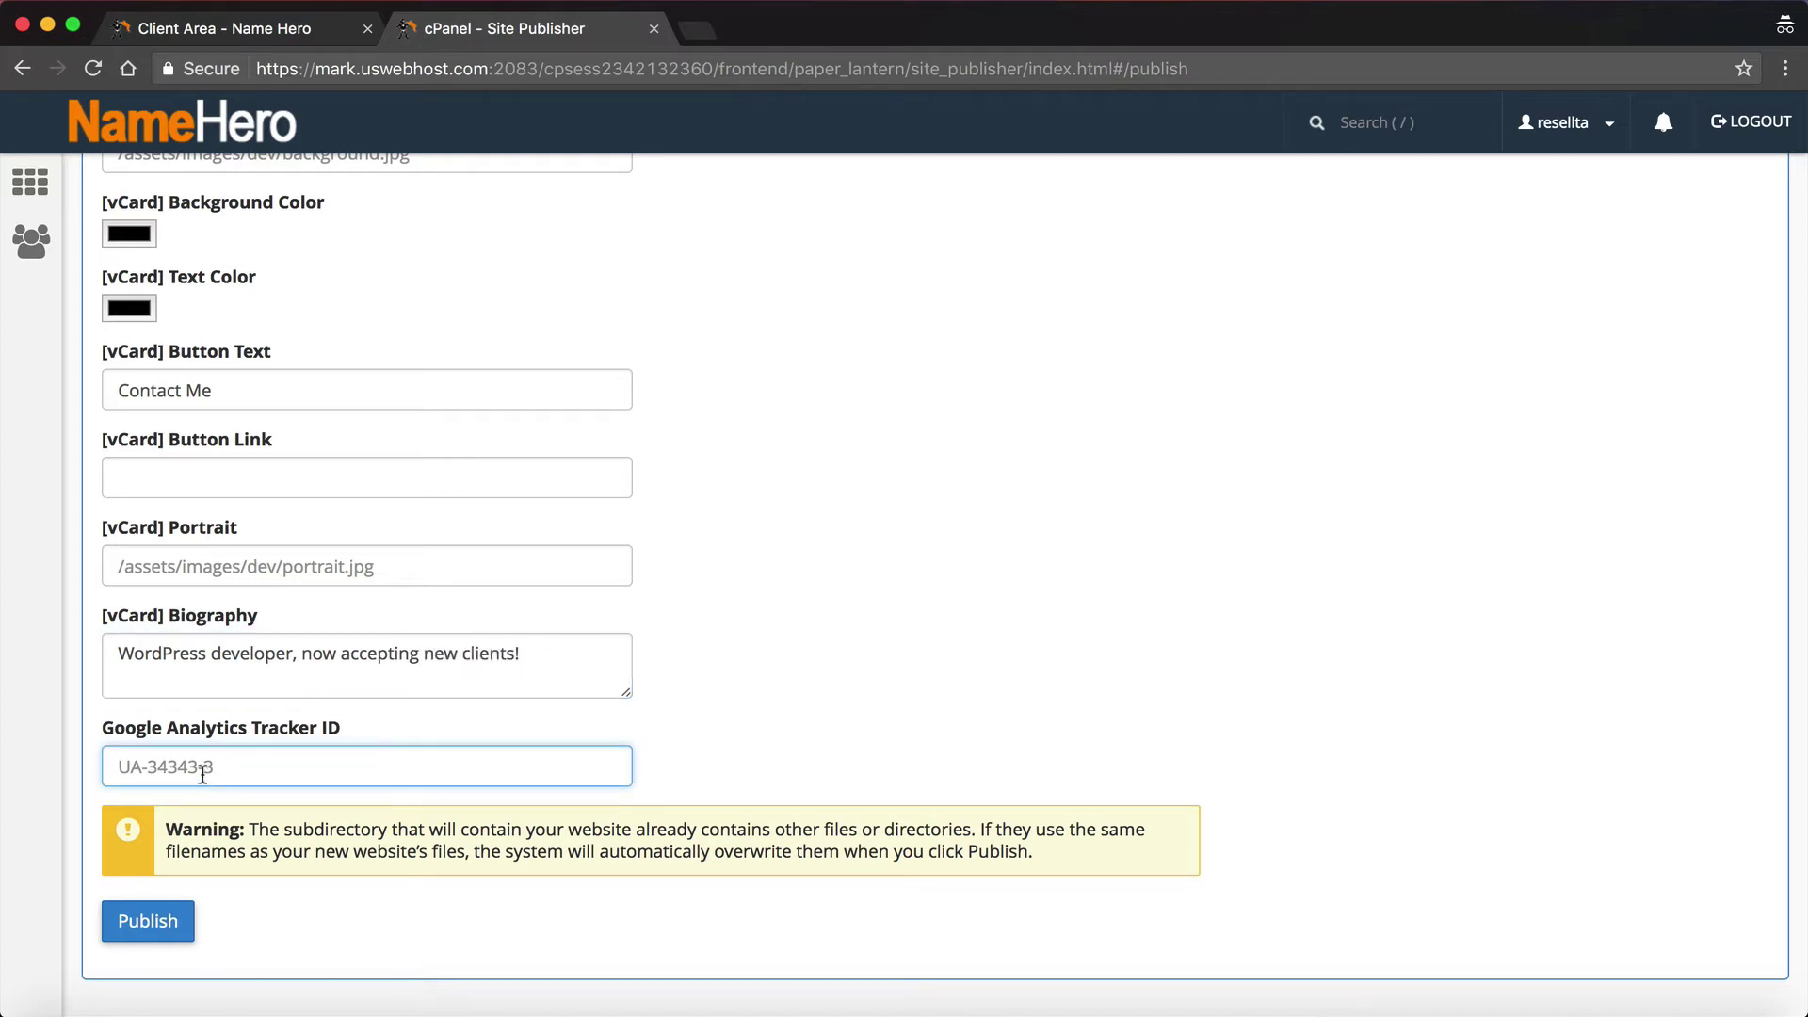
{"action": "scroll", "coordinate": [204, 774], "scroll_direction": "down", "scroll_amount": 2}
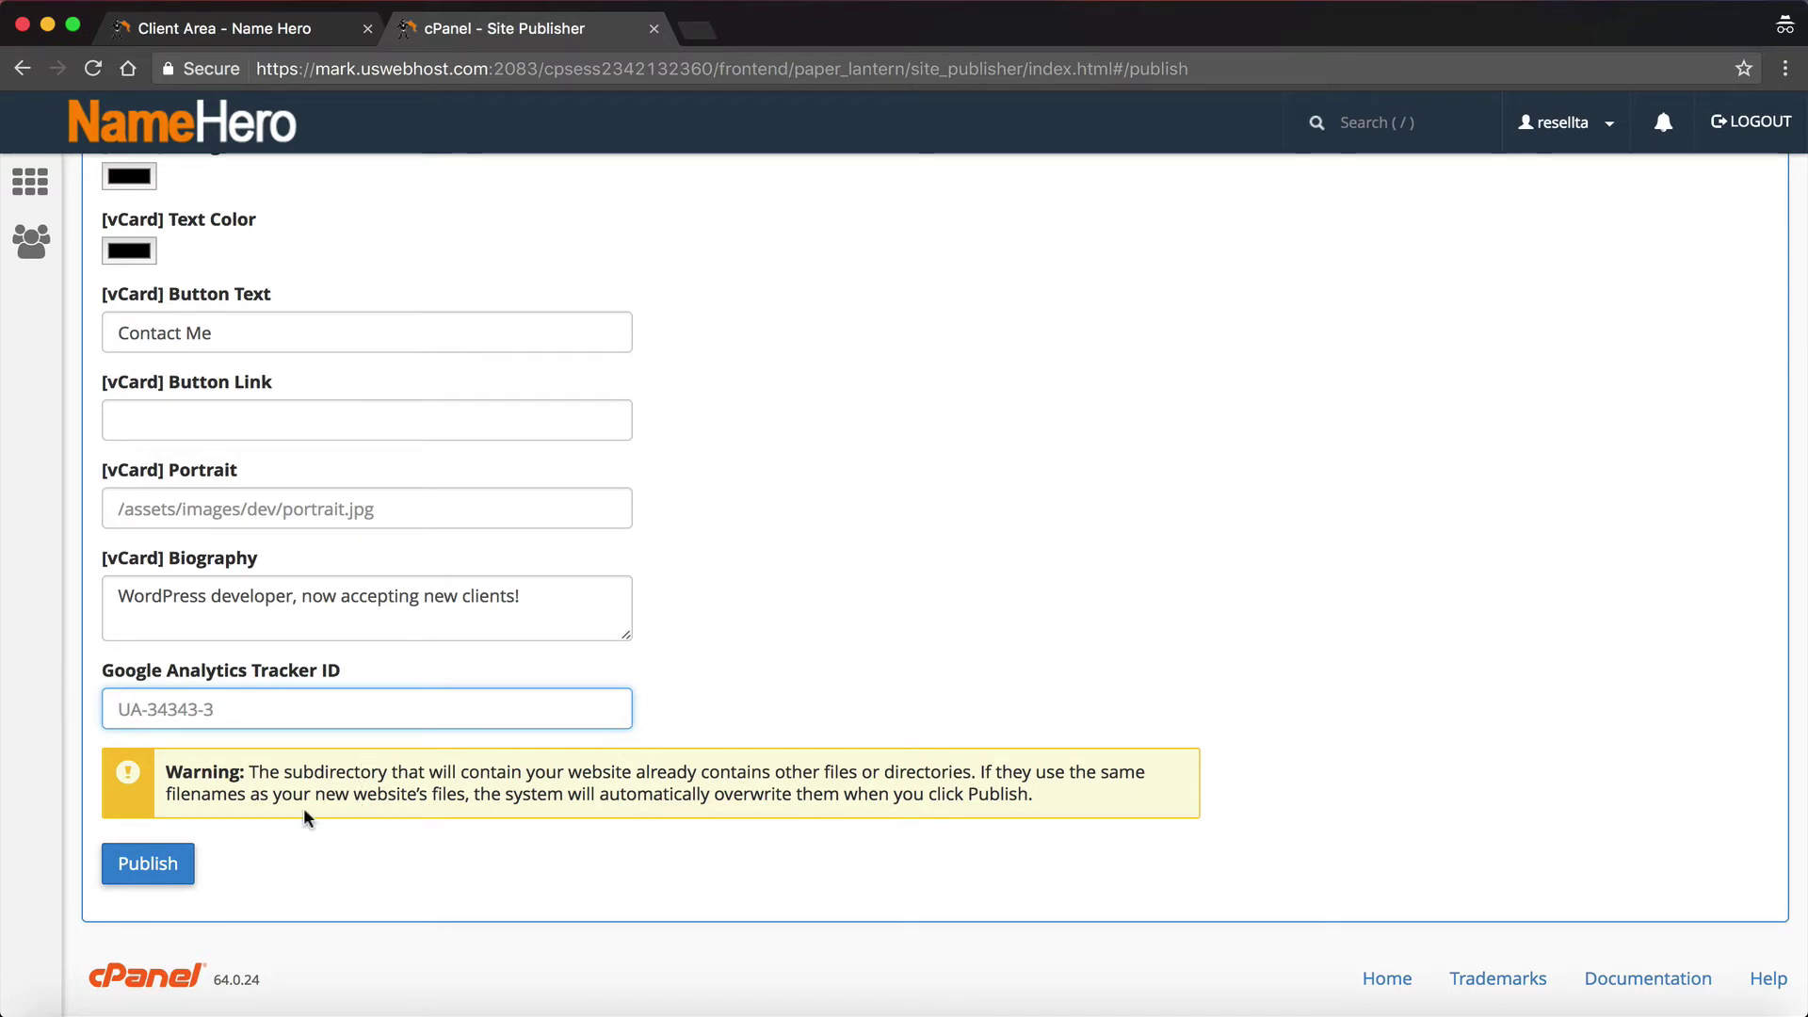
{"action": "scroll", "coordinate": [283, 804], "scroll_direction": "down", "scroll_amount": 1}
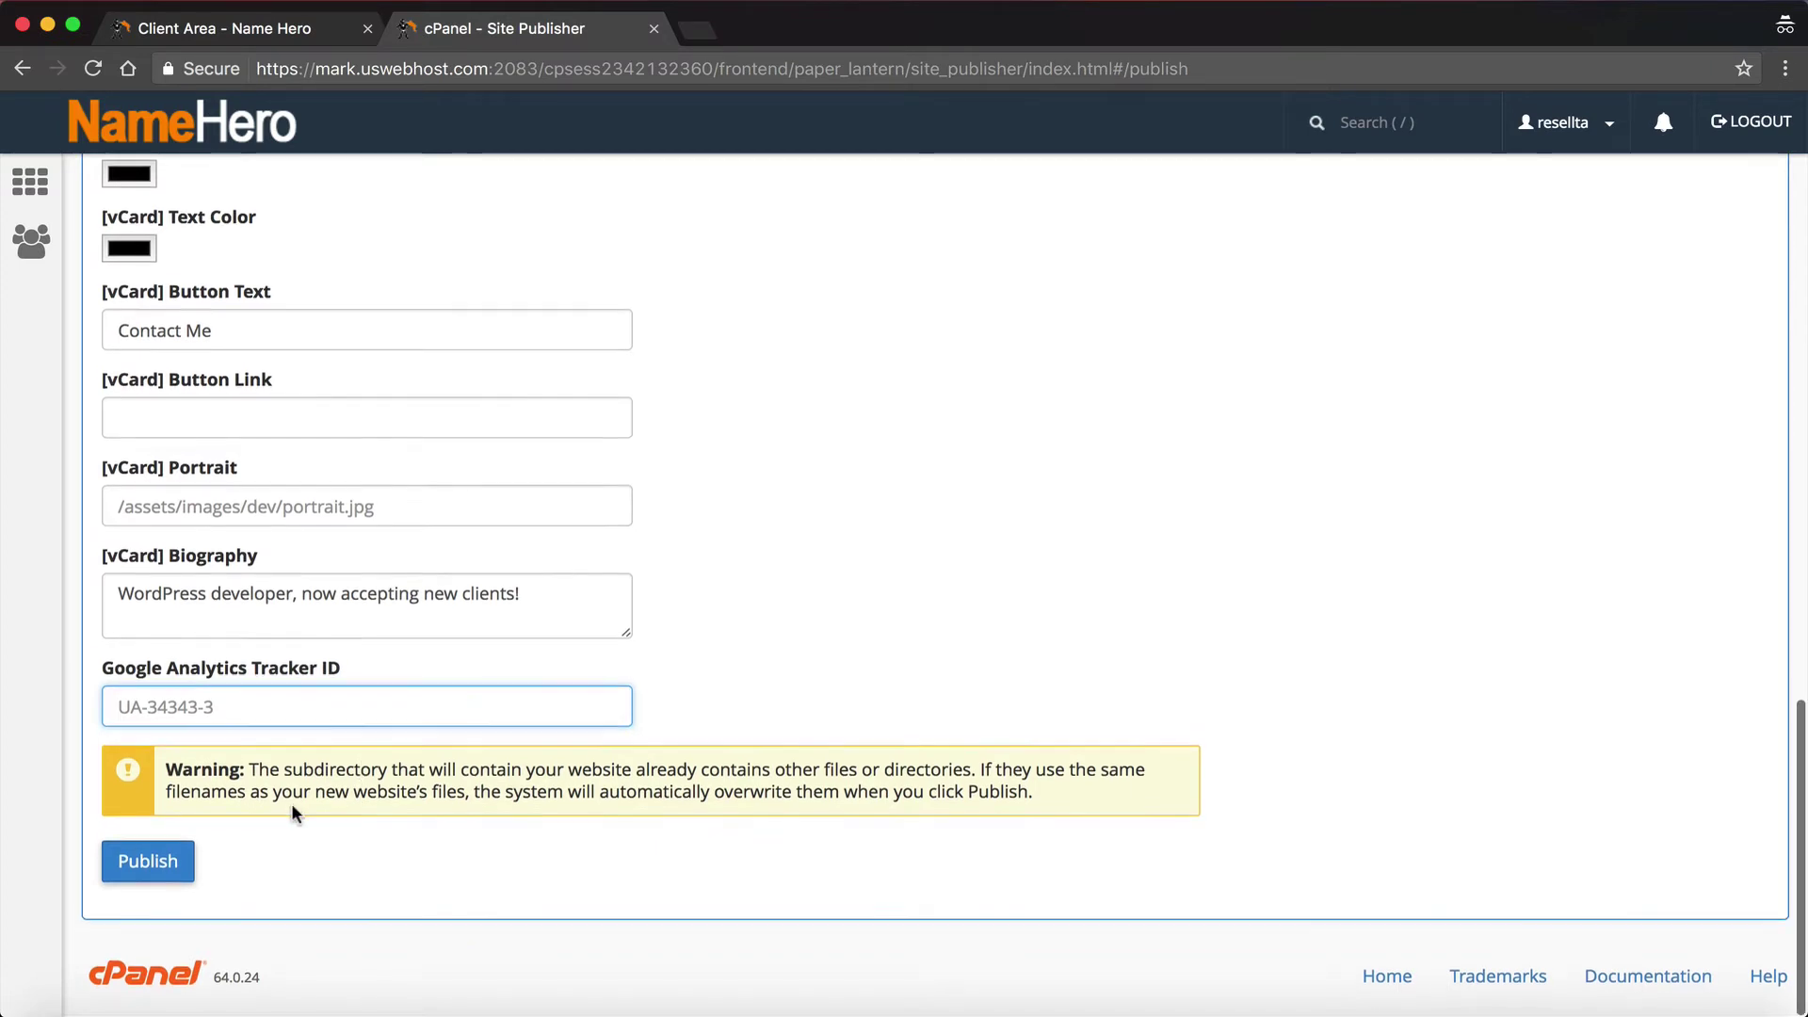
{"action": "left_click", "coordinate": [148, 872]}
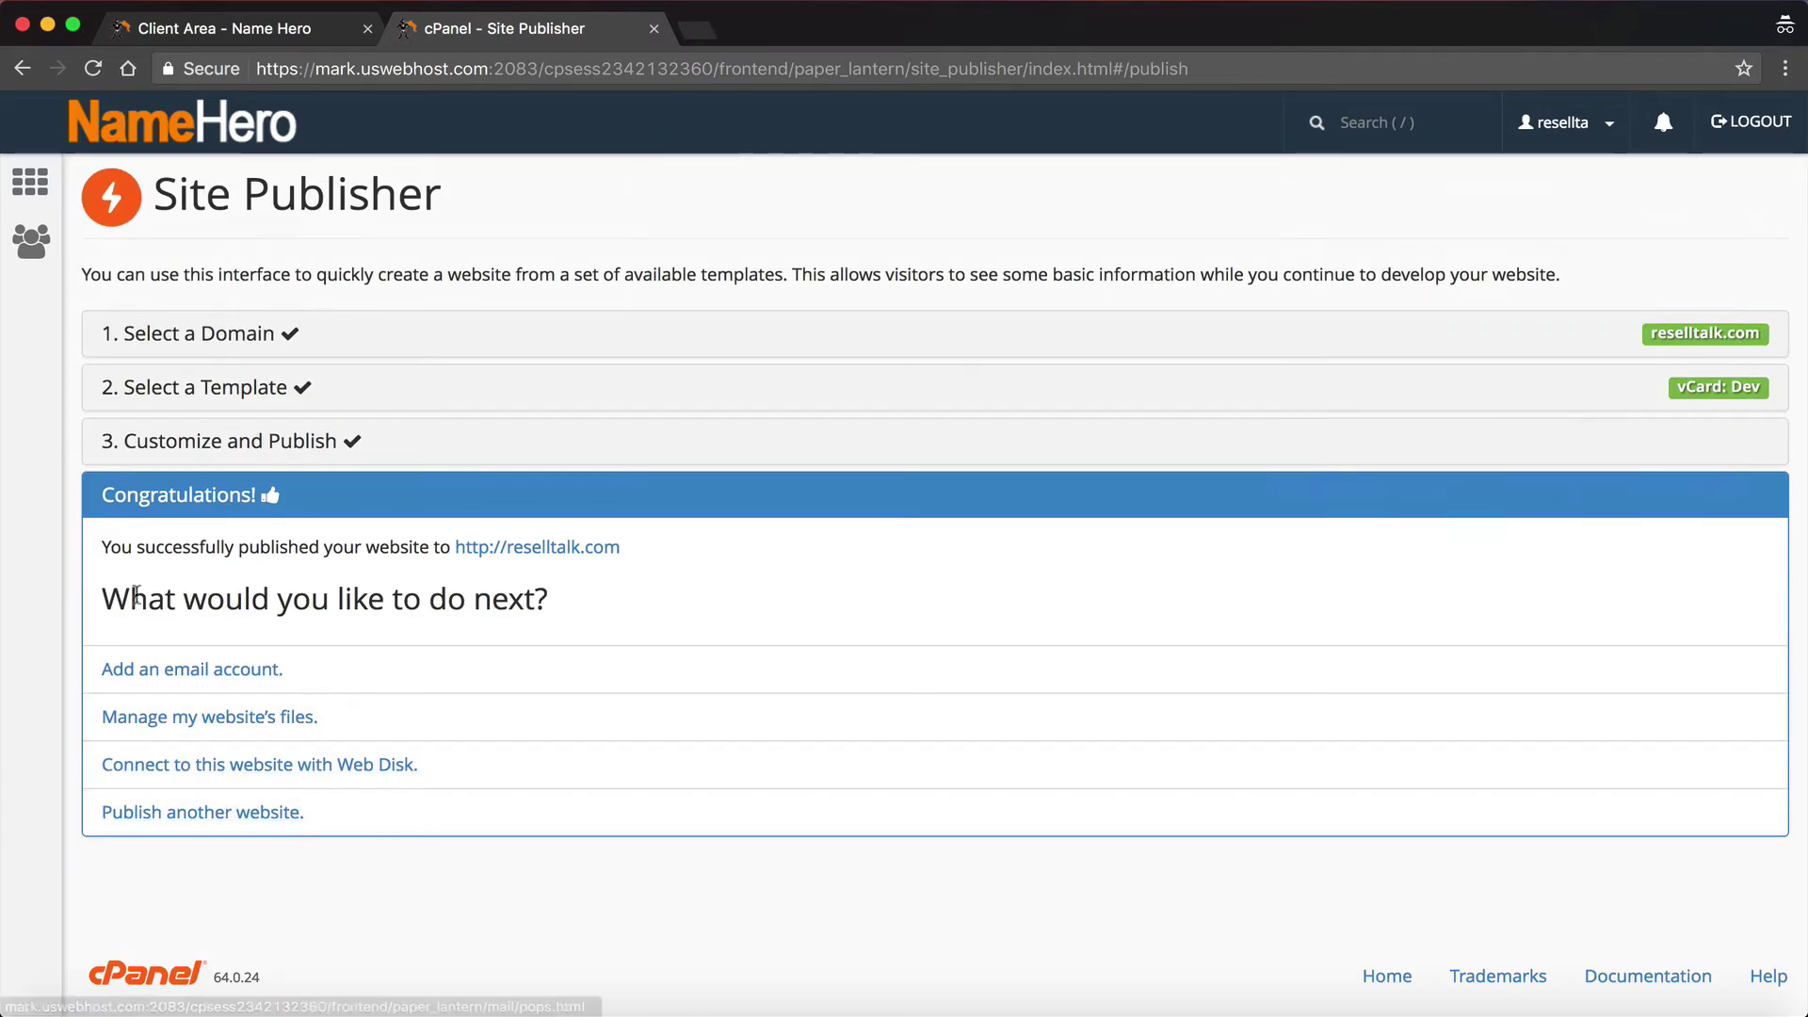
{"action": "left_click", "coordinate": [489, 550]}
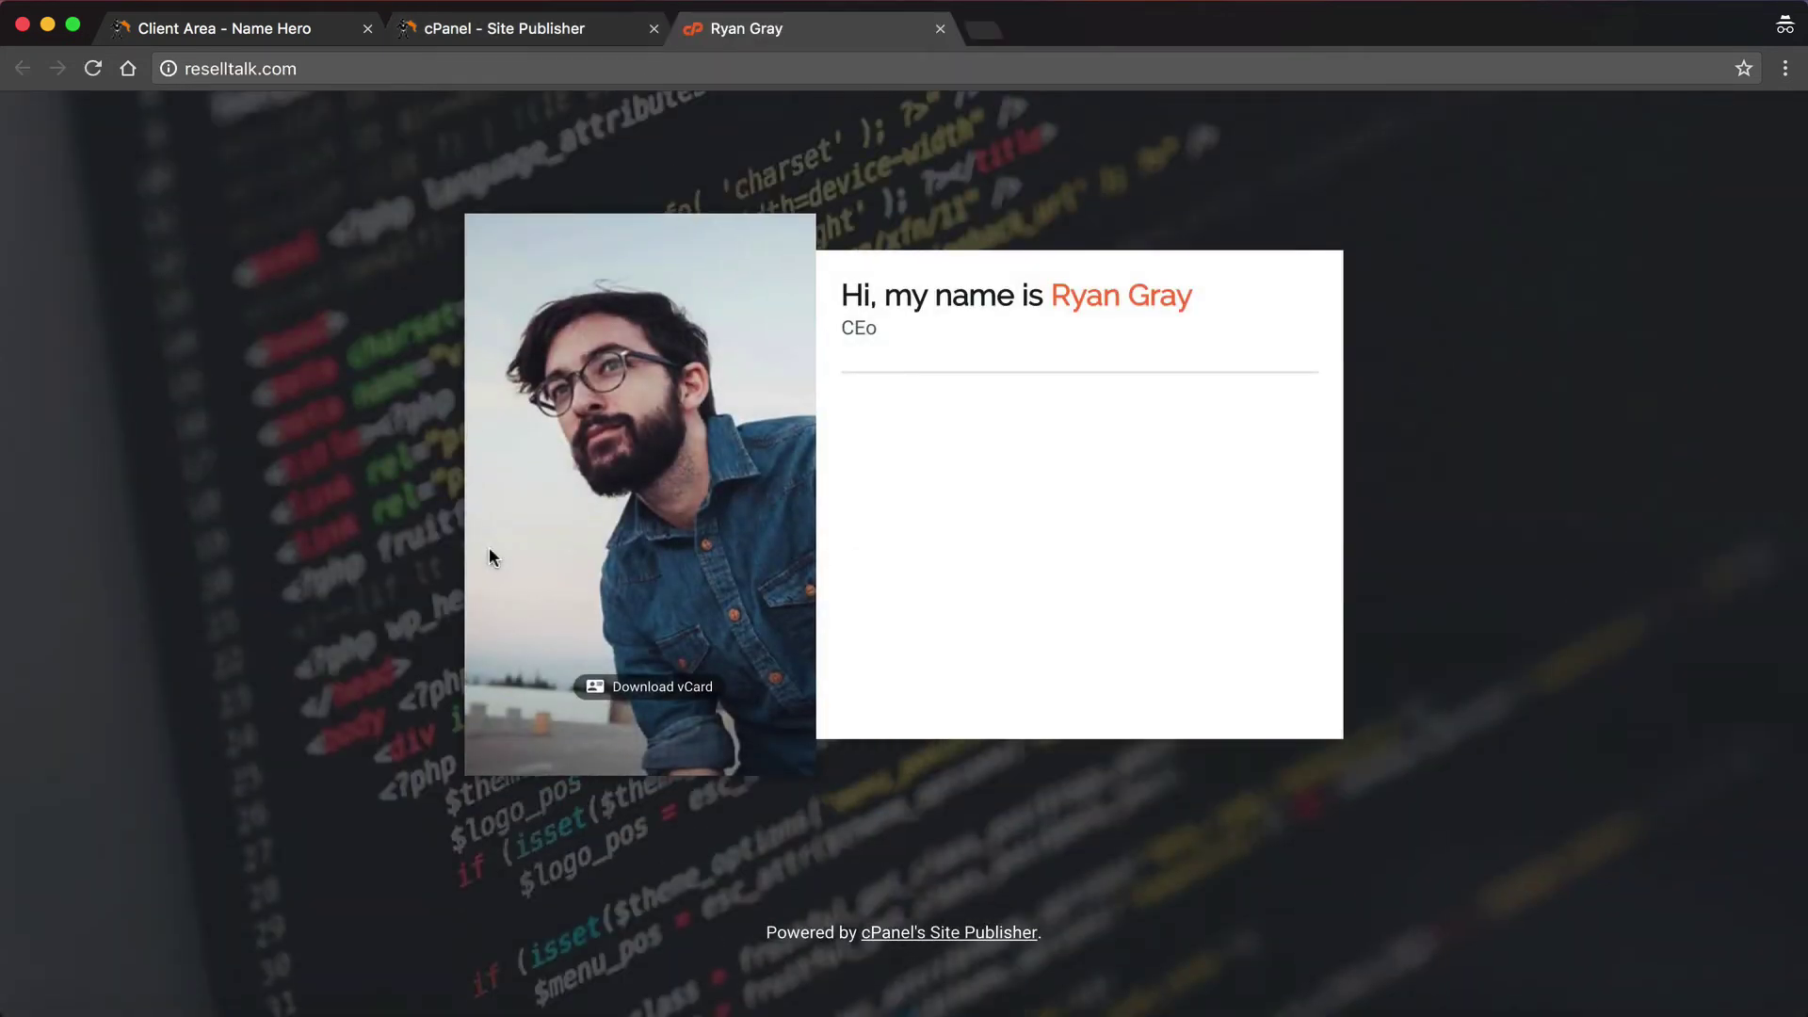
{"action": "scroll", "coordinate": [736, 532], "scroll_direction": "down", "scroll_amount": 1}
{"action": "scroll", "coordinate": [736, 532], "scroll_direction": "up", "scroll_amount": 1}
{"action": "scroll", "coordinate": [648, 952], "scroll_direction": "down", "scroll_amount": 1}
{"action": "scroll", "coordinate": [650, 968], "scroll_direction": "up", "scroll_amount": 1}
{"action": "left_click", "coordinate": [560, 28]}
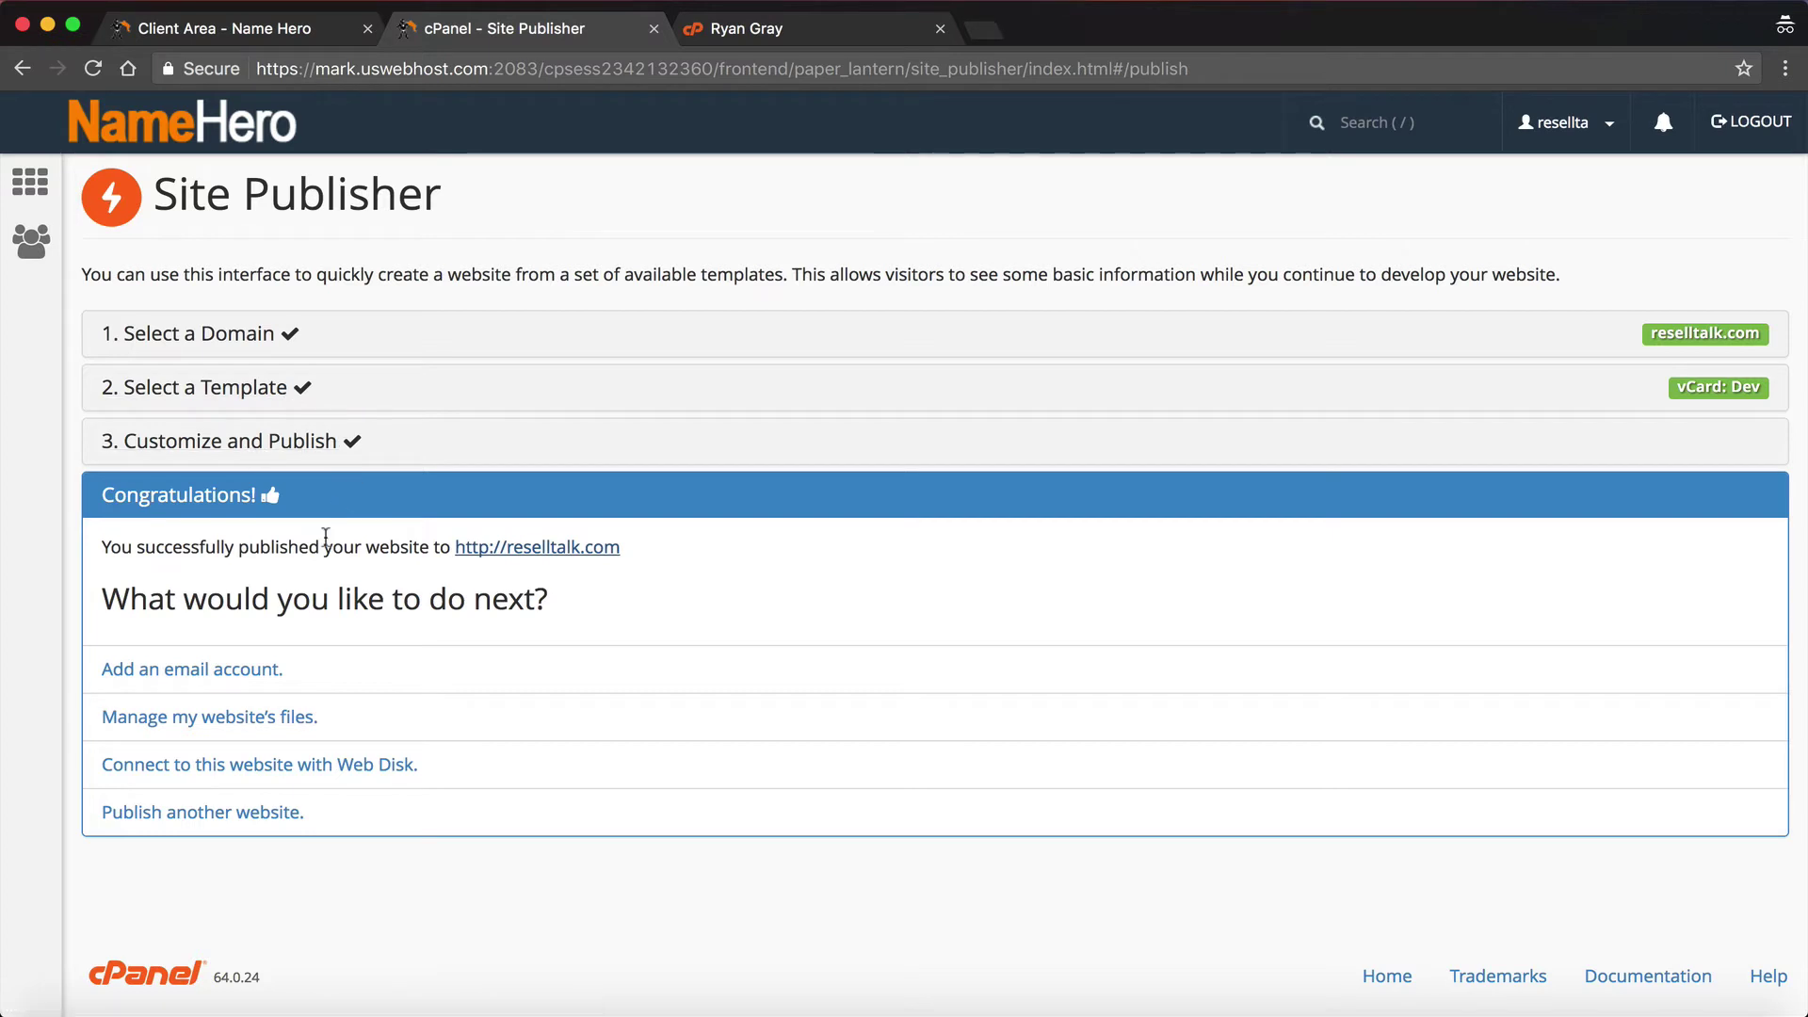
Step: Glance at the published page again, then leave Site Publisher for the cPanel home page
{"action": "left_click", "coordinate": [852, 30]}
{"action": "left_click", "coordinate": [466, 26]}
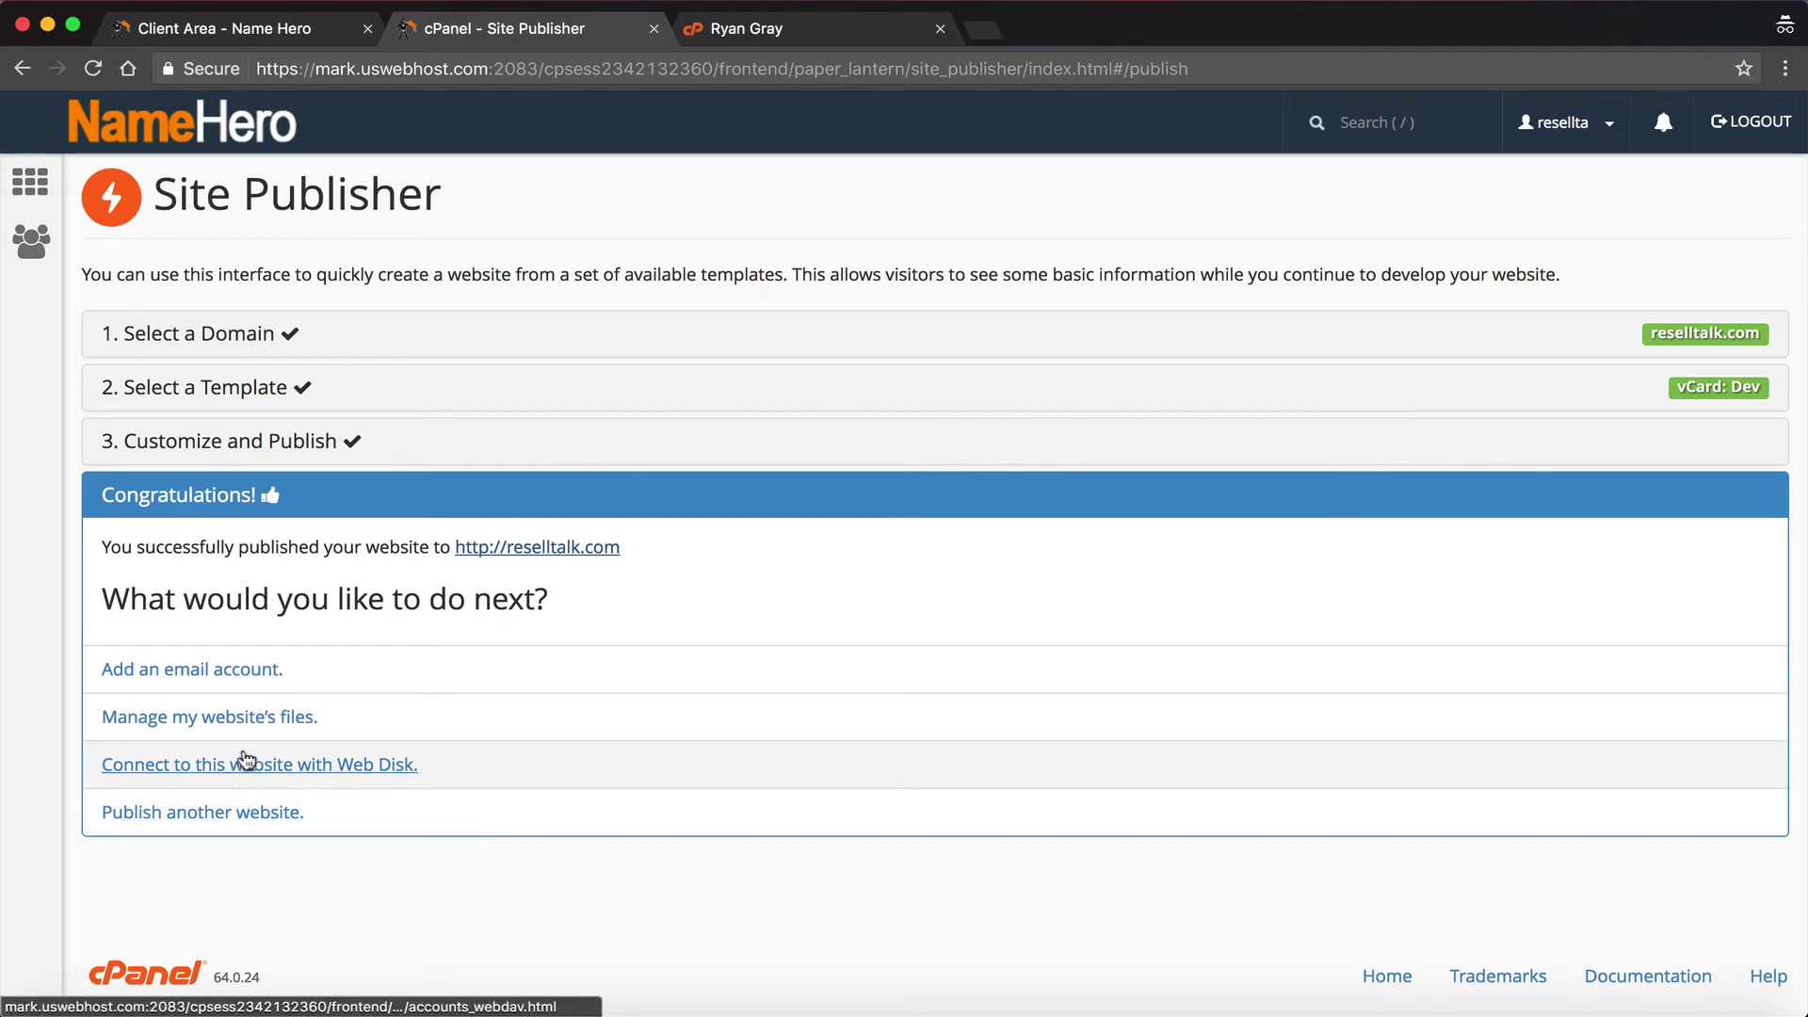
{"action": "left_click", "coordinate": [246, 814]}
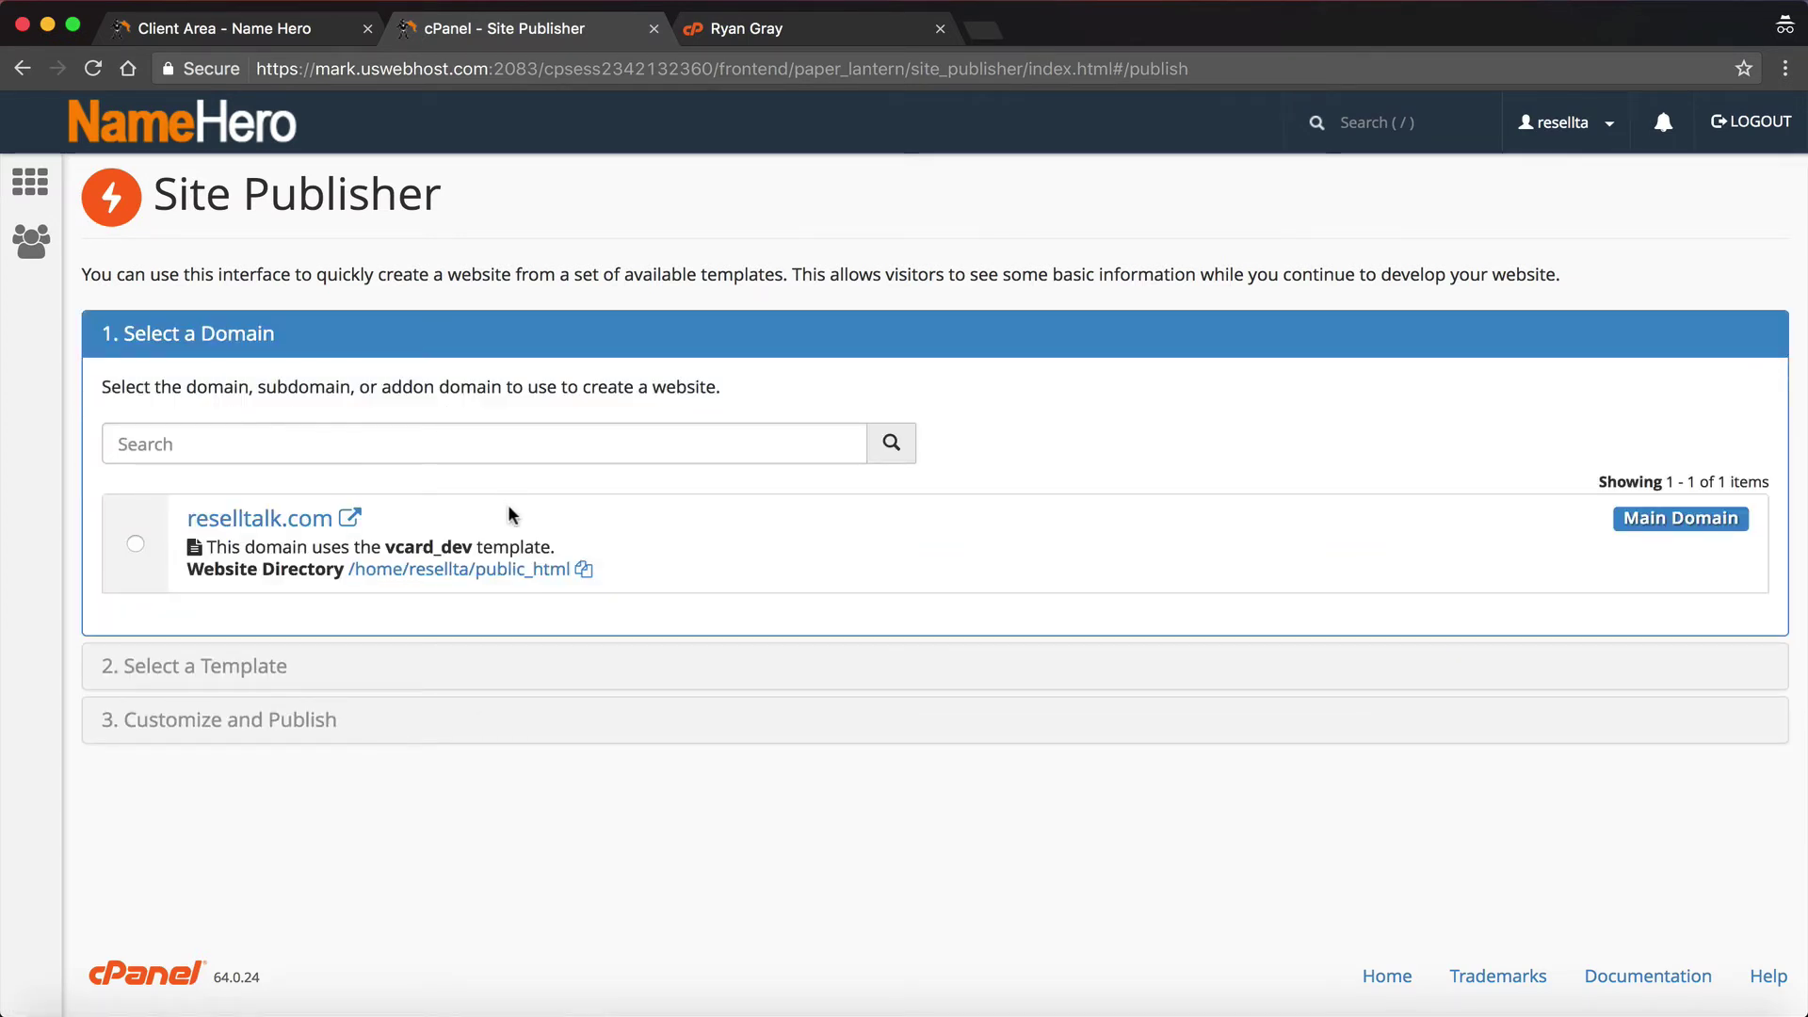
{"action": "left_click", "coordinate": [365, 455]}
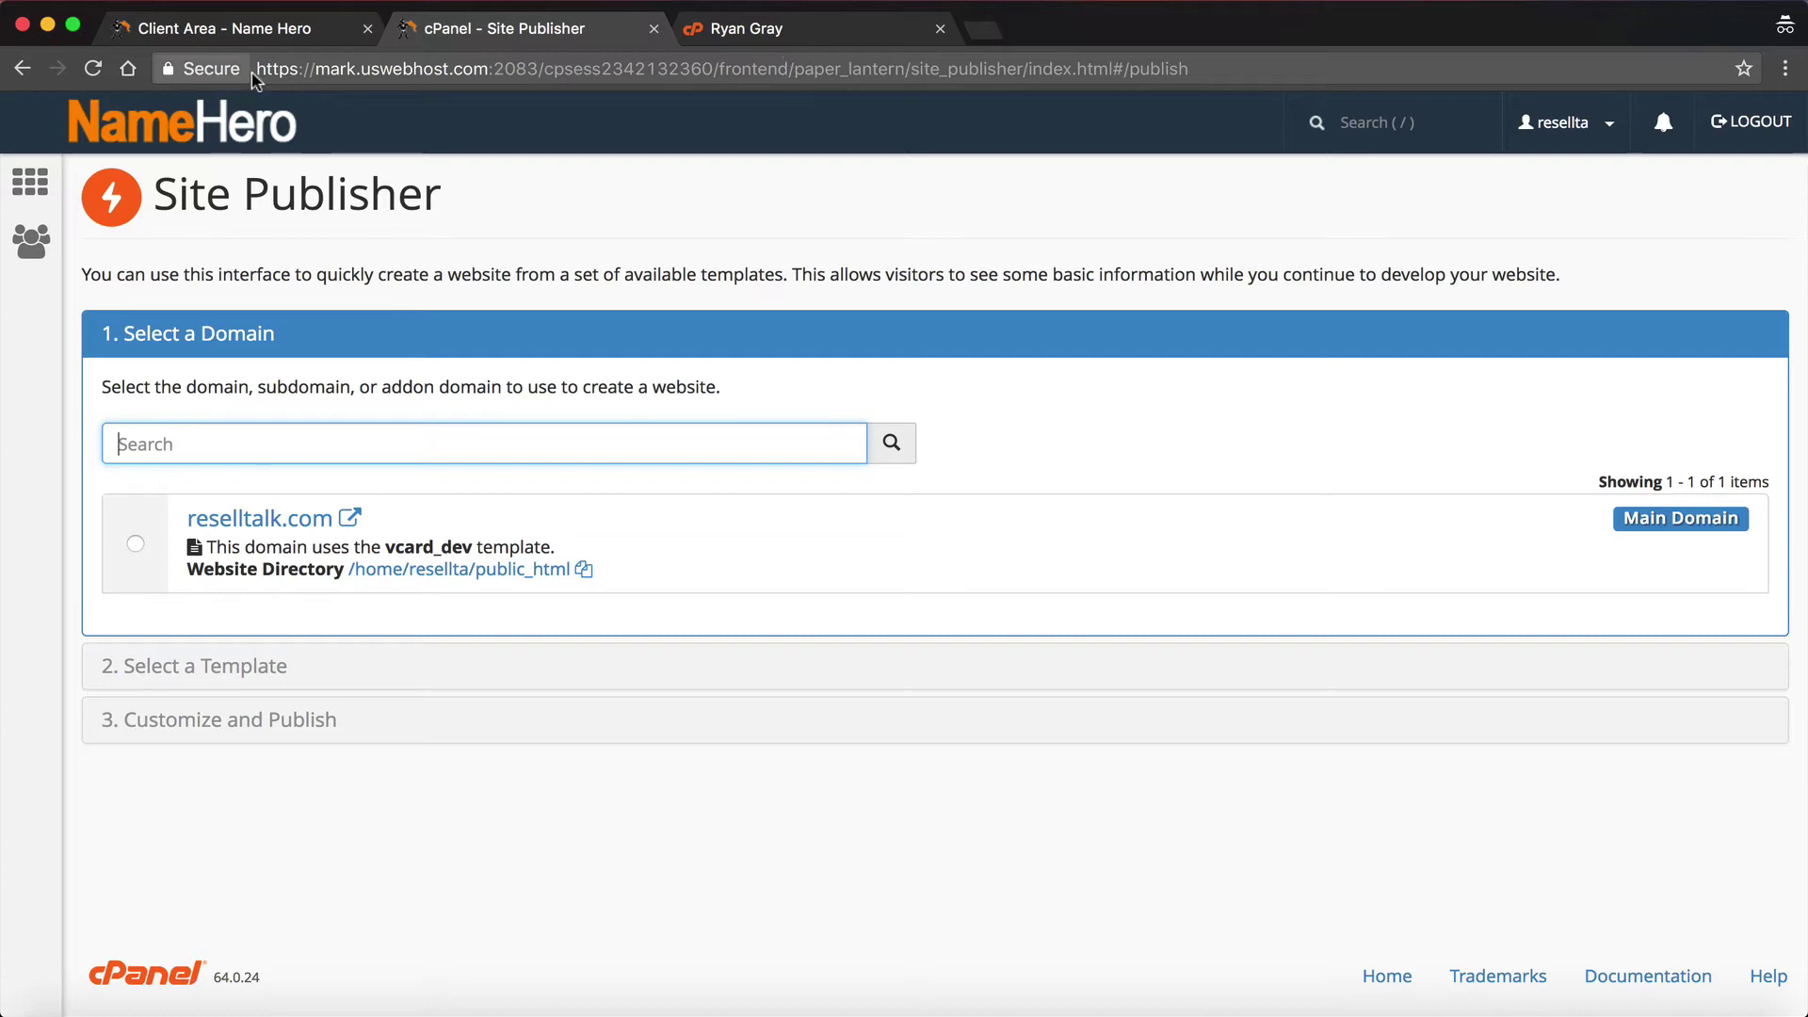
{"action": "left_click", "coordinate": [208, 115]}
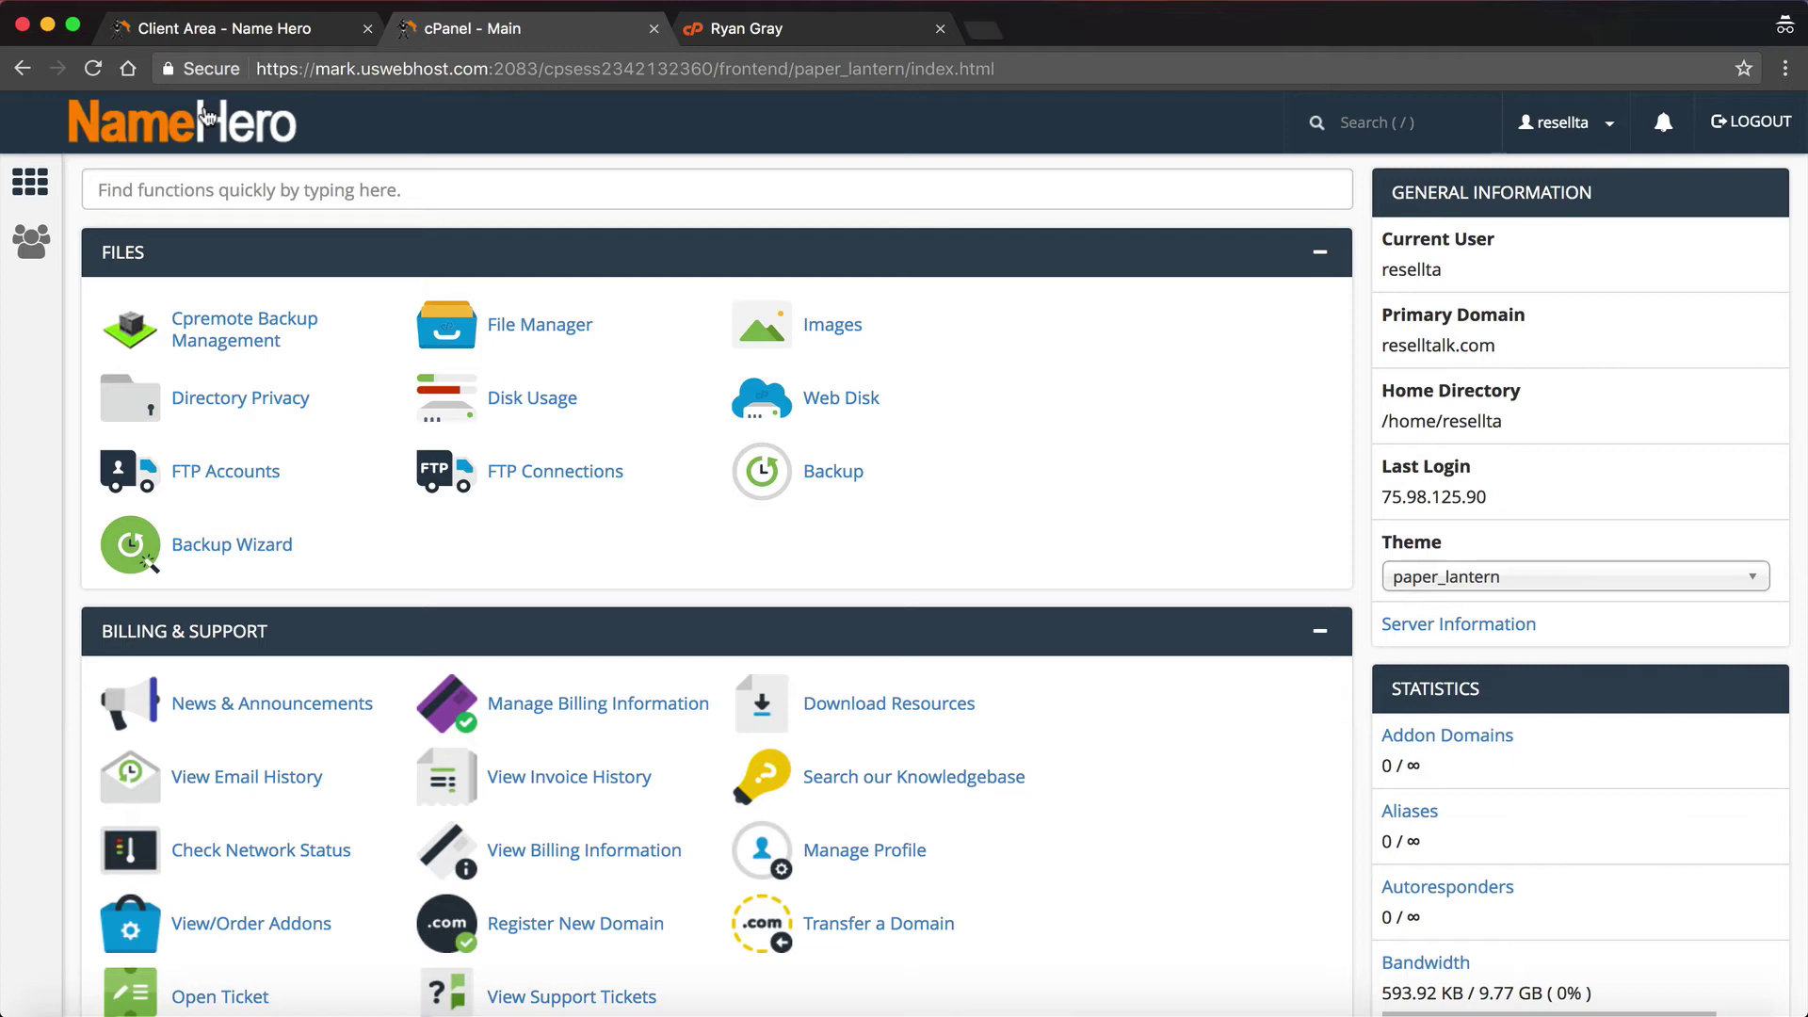
Step: Find Softaculous Apps Installer and open its WordPress page showing version 4.7.5
{"action": "left_click", "coordinate": [121, 174]}
{"action": "type", "text": "wordpres\\"}
{"action": "key", "text": "BackSpace"}
{"action": "key", "text": "BackSpace"}
{"action": "key", "text": "BackSpace"}
{"action": "key", "text": "BackSpace"}
{"action": "key", "text": "BackSpace"}
{"action": "key", "text": "BackSpace"}
{"action": "key", "text": "BackSpace"}
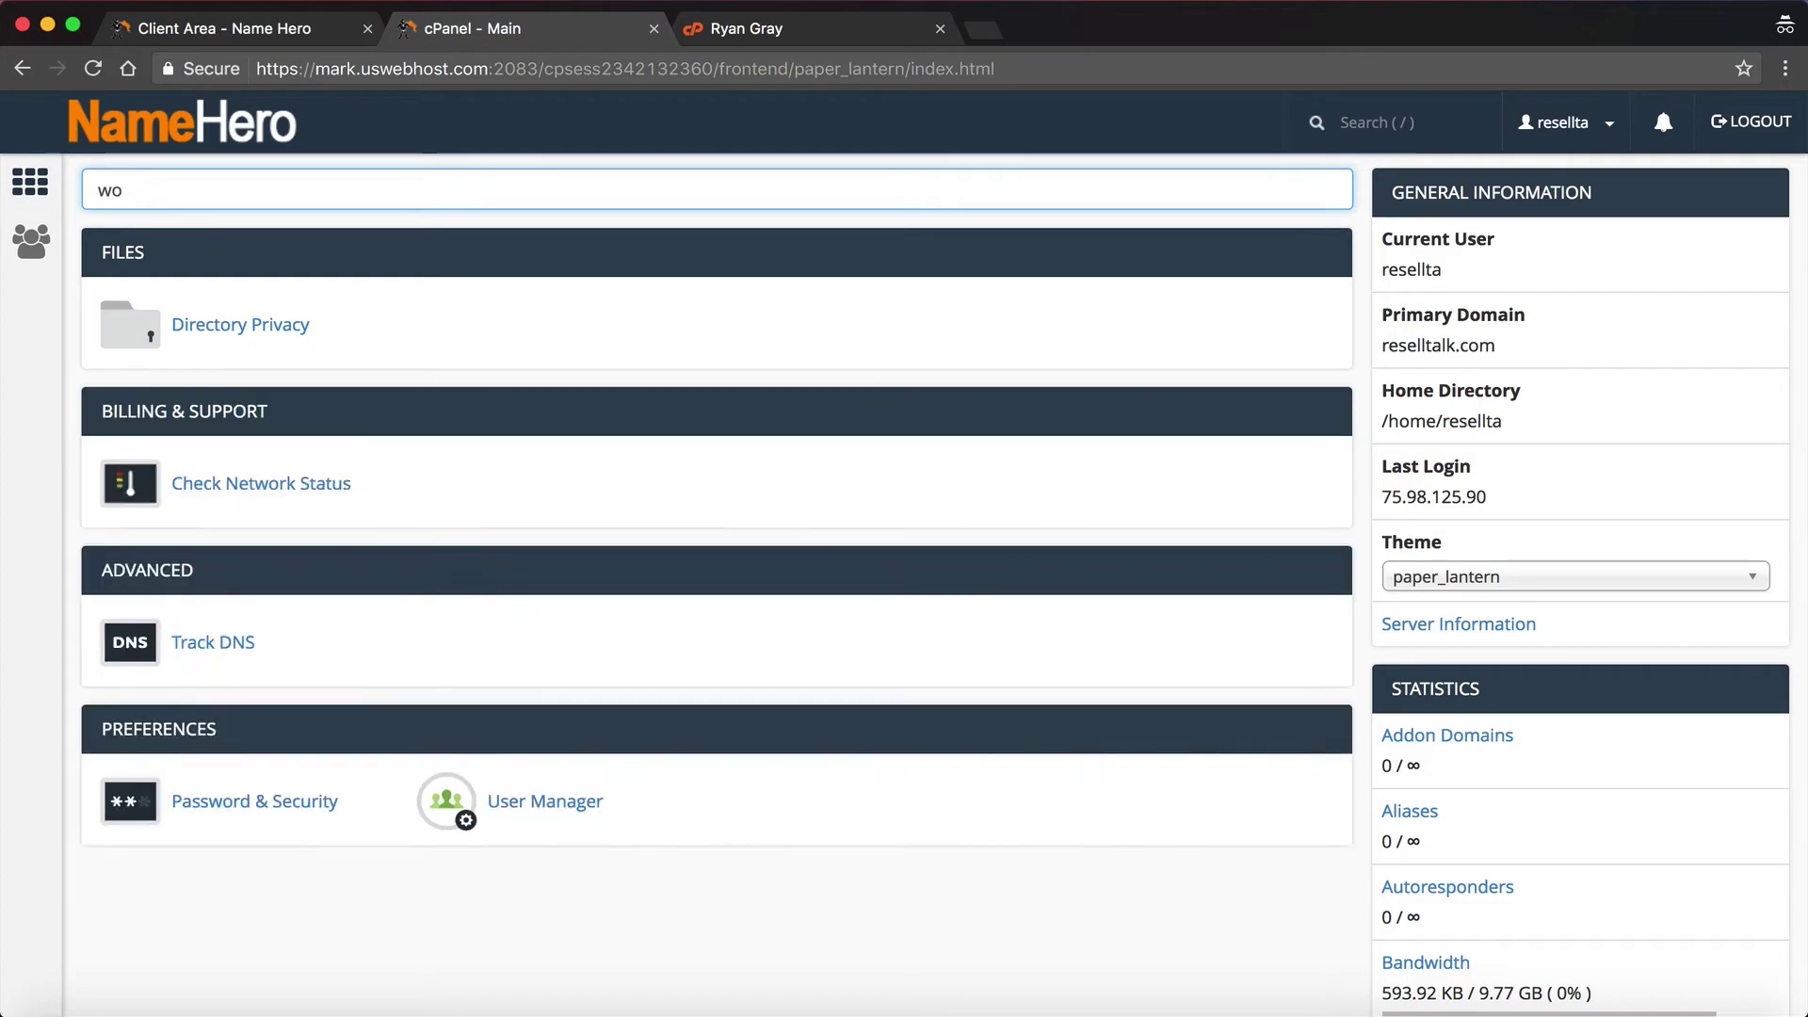
{"action": "scroll", "coordinate": [279, 453], "scroll_direction": "down", "scroll_amount": 20}
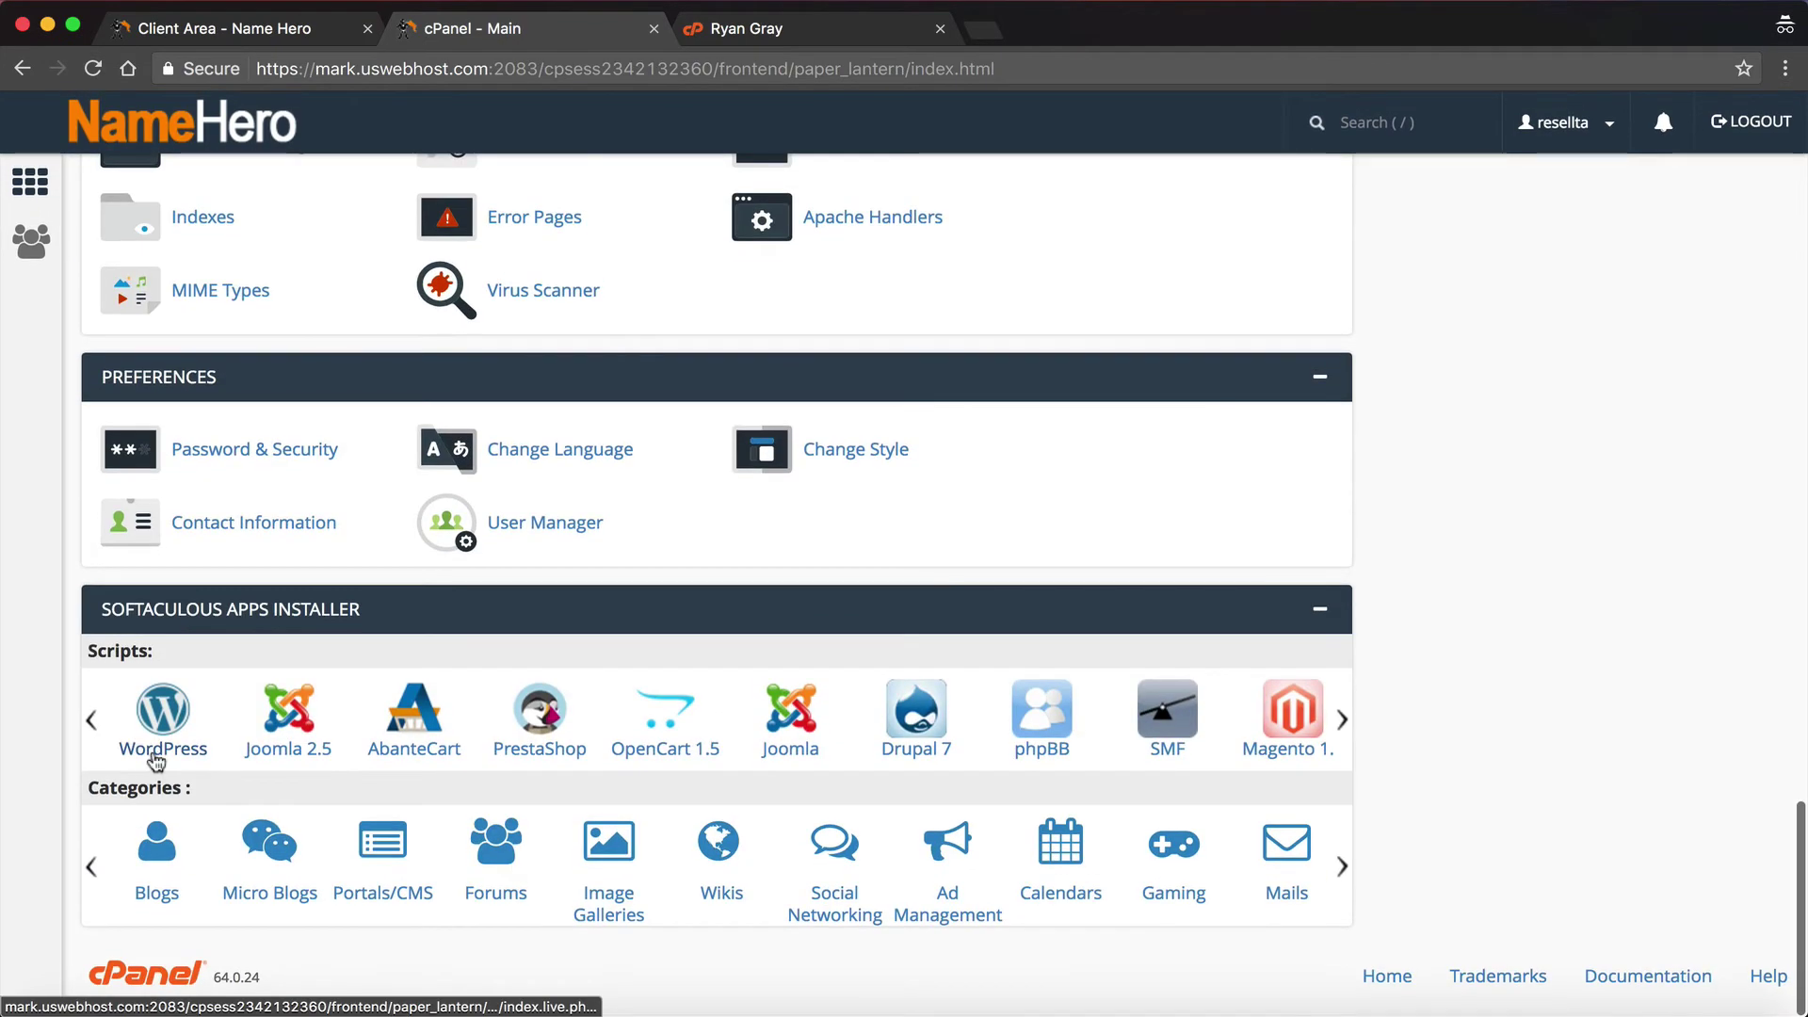
{"action": "left_click", "coordinate": [155, 740]}
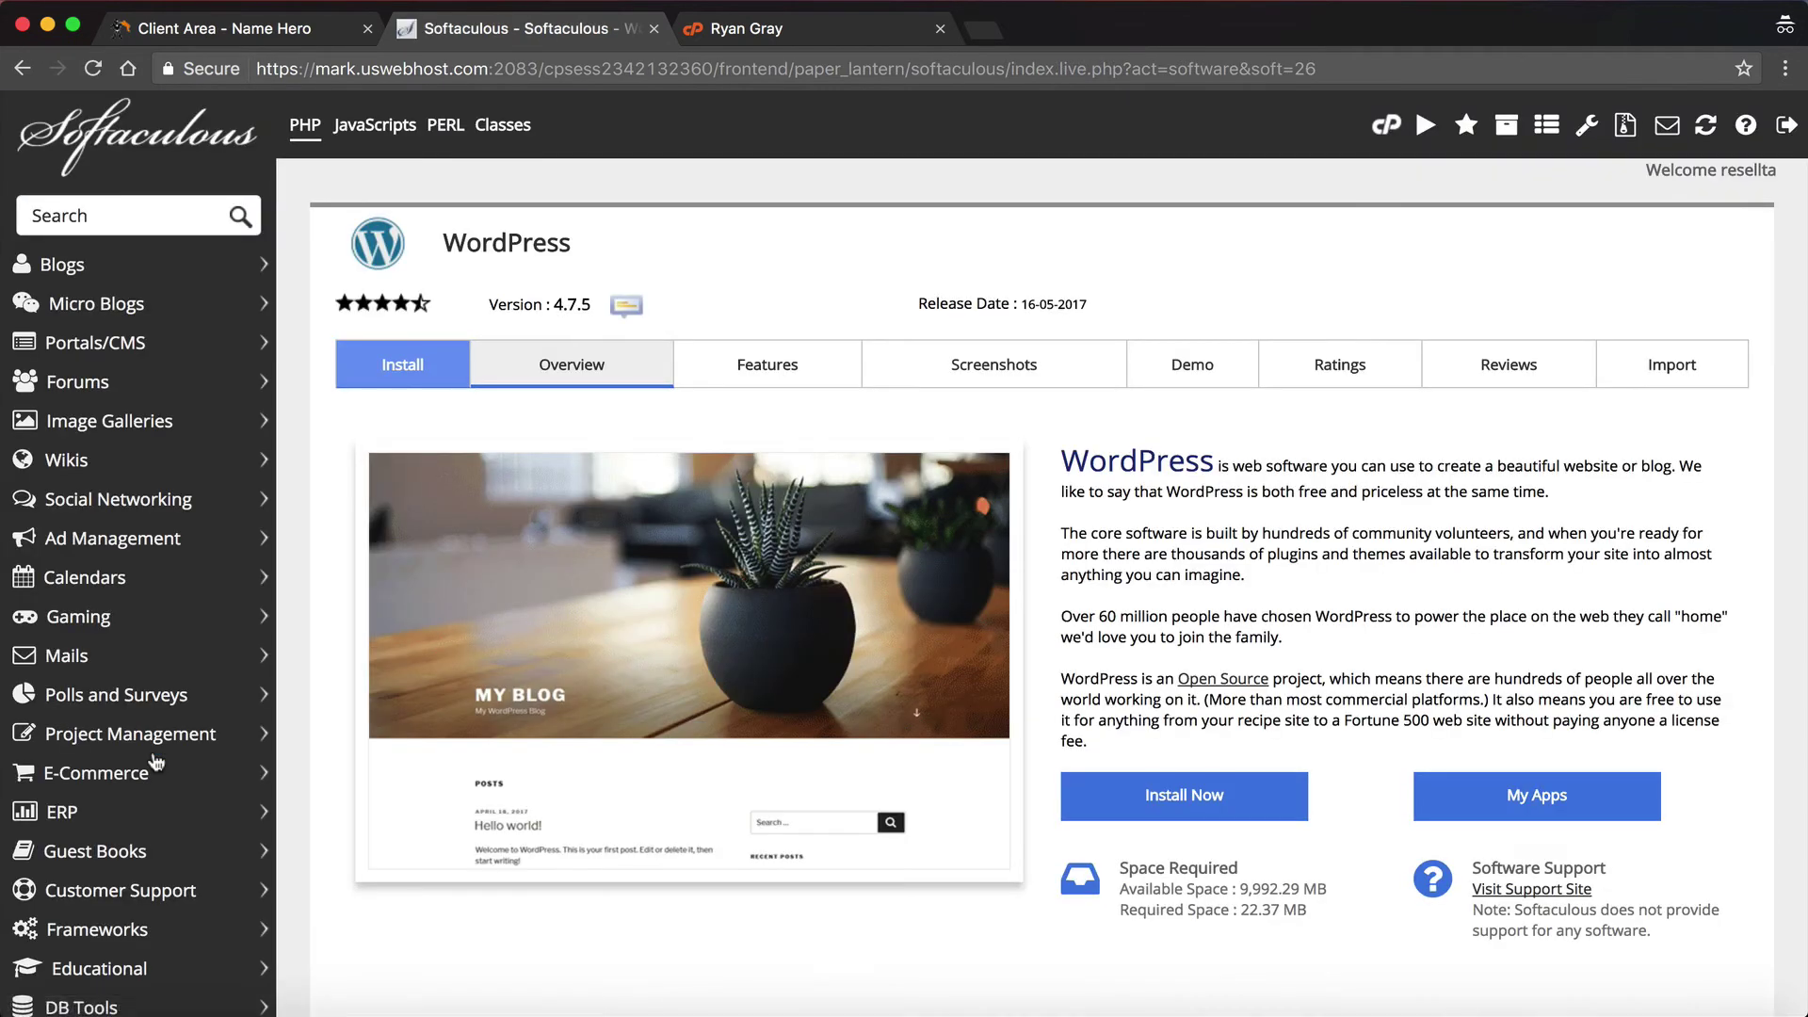
{"action": "scroll", "coordinate": [771, 707], "scroll_direction": "down", "scroll_amount": 1}
{"action": "scroll", "coordinate": [770, 706], "scroll_direction": "up", "scroll_amount": 1}
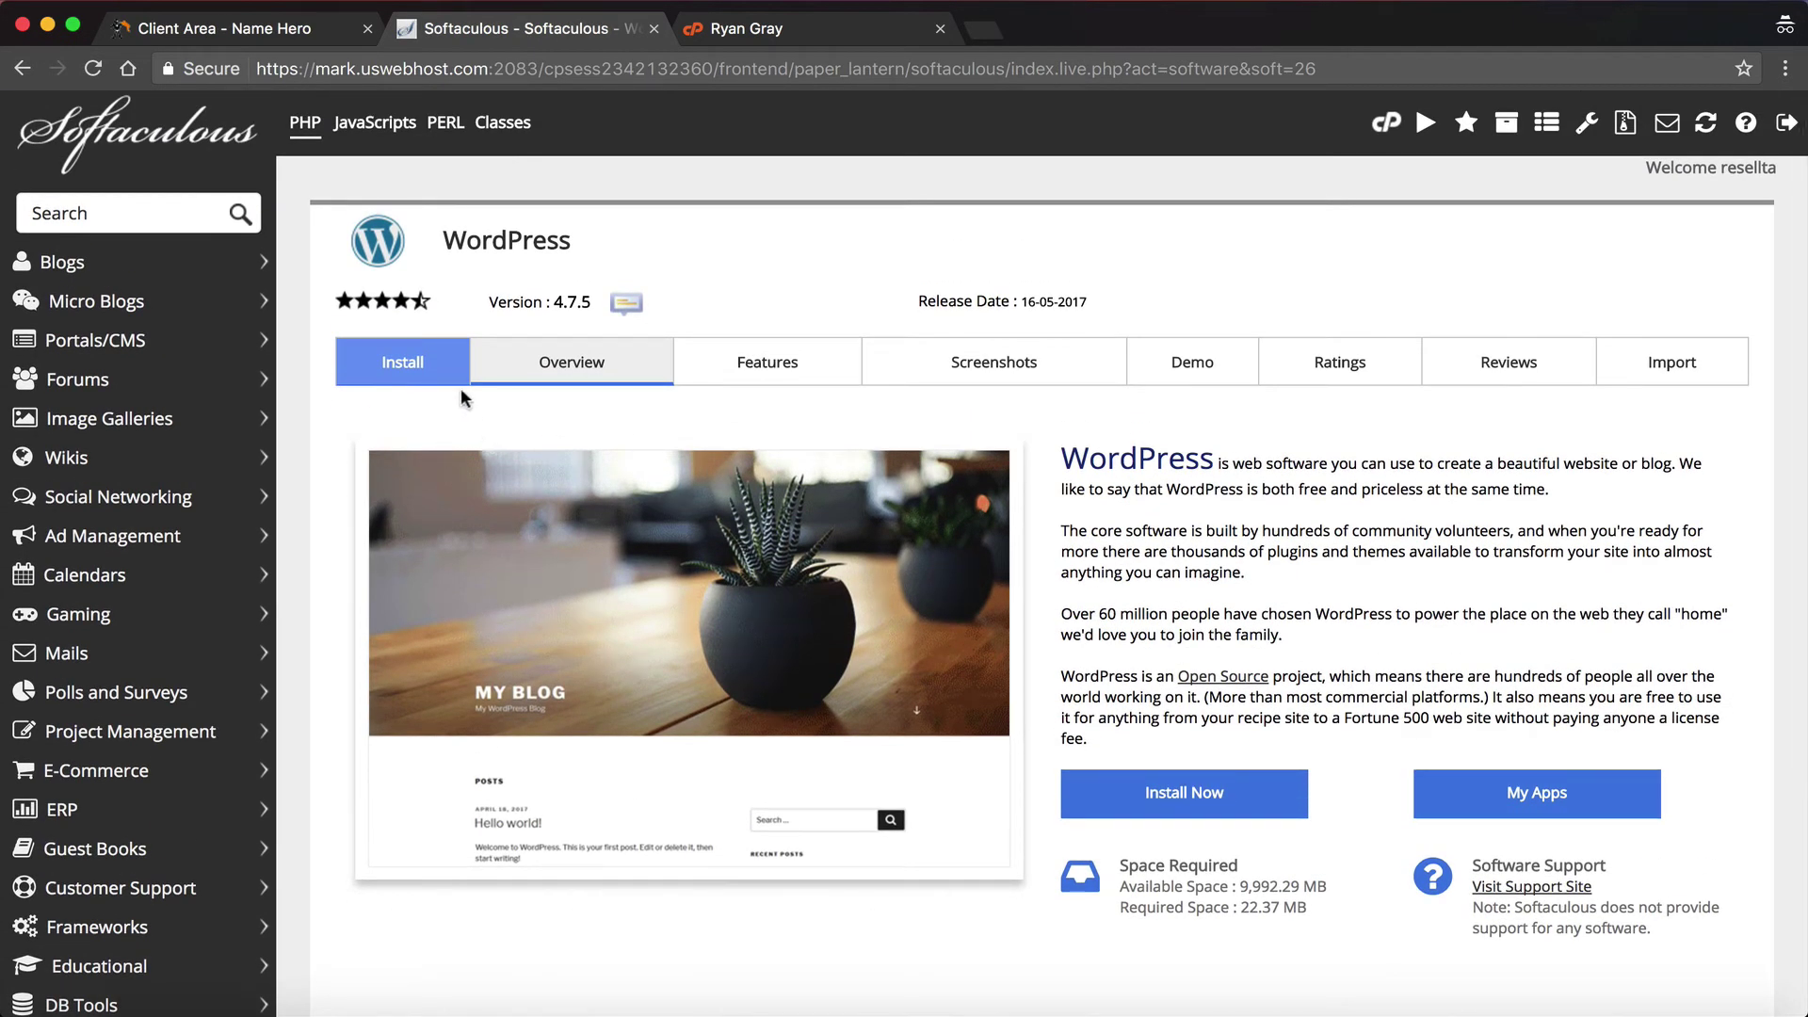
Step: Browse the Portals/CMS app list, including Joomla and Drupal, then go back
{"action": "left_click", "coordinate": [130, 344]}
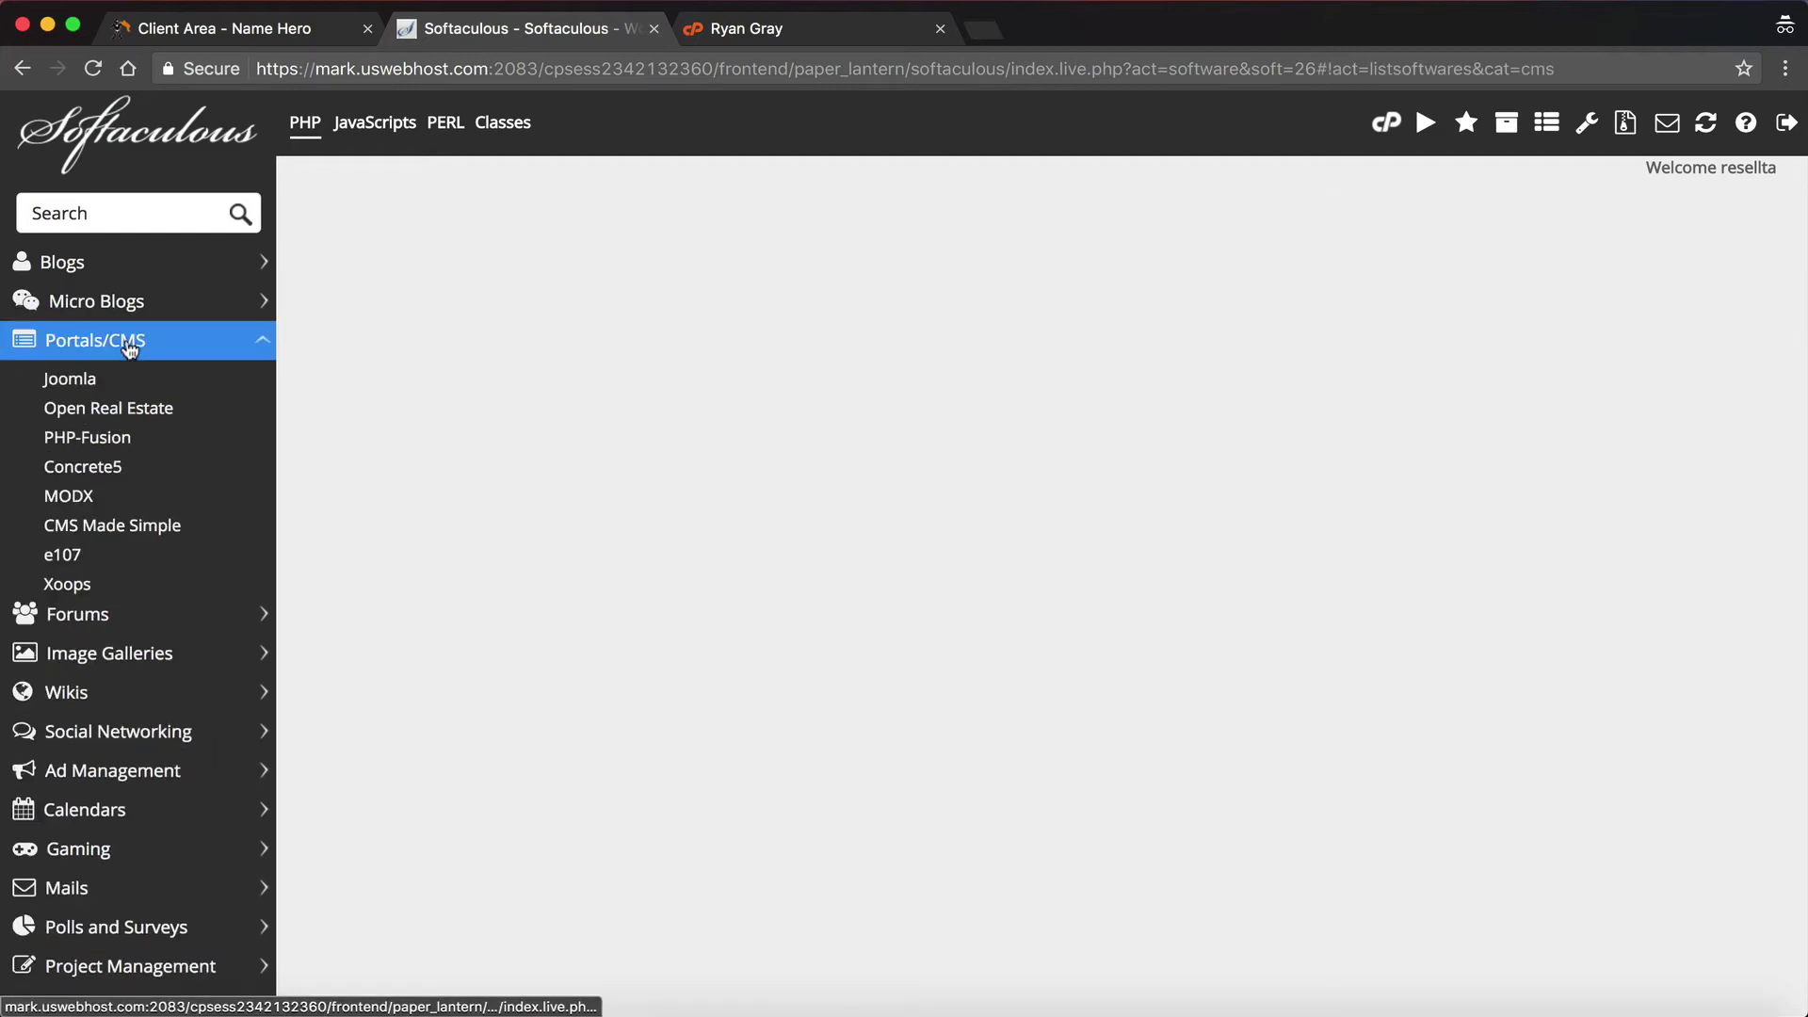
{"action": "scroll", "coordinate": [127, 368], "scroll_direction": "down", "scroll_amount": 5}
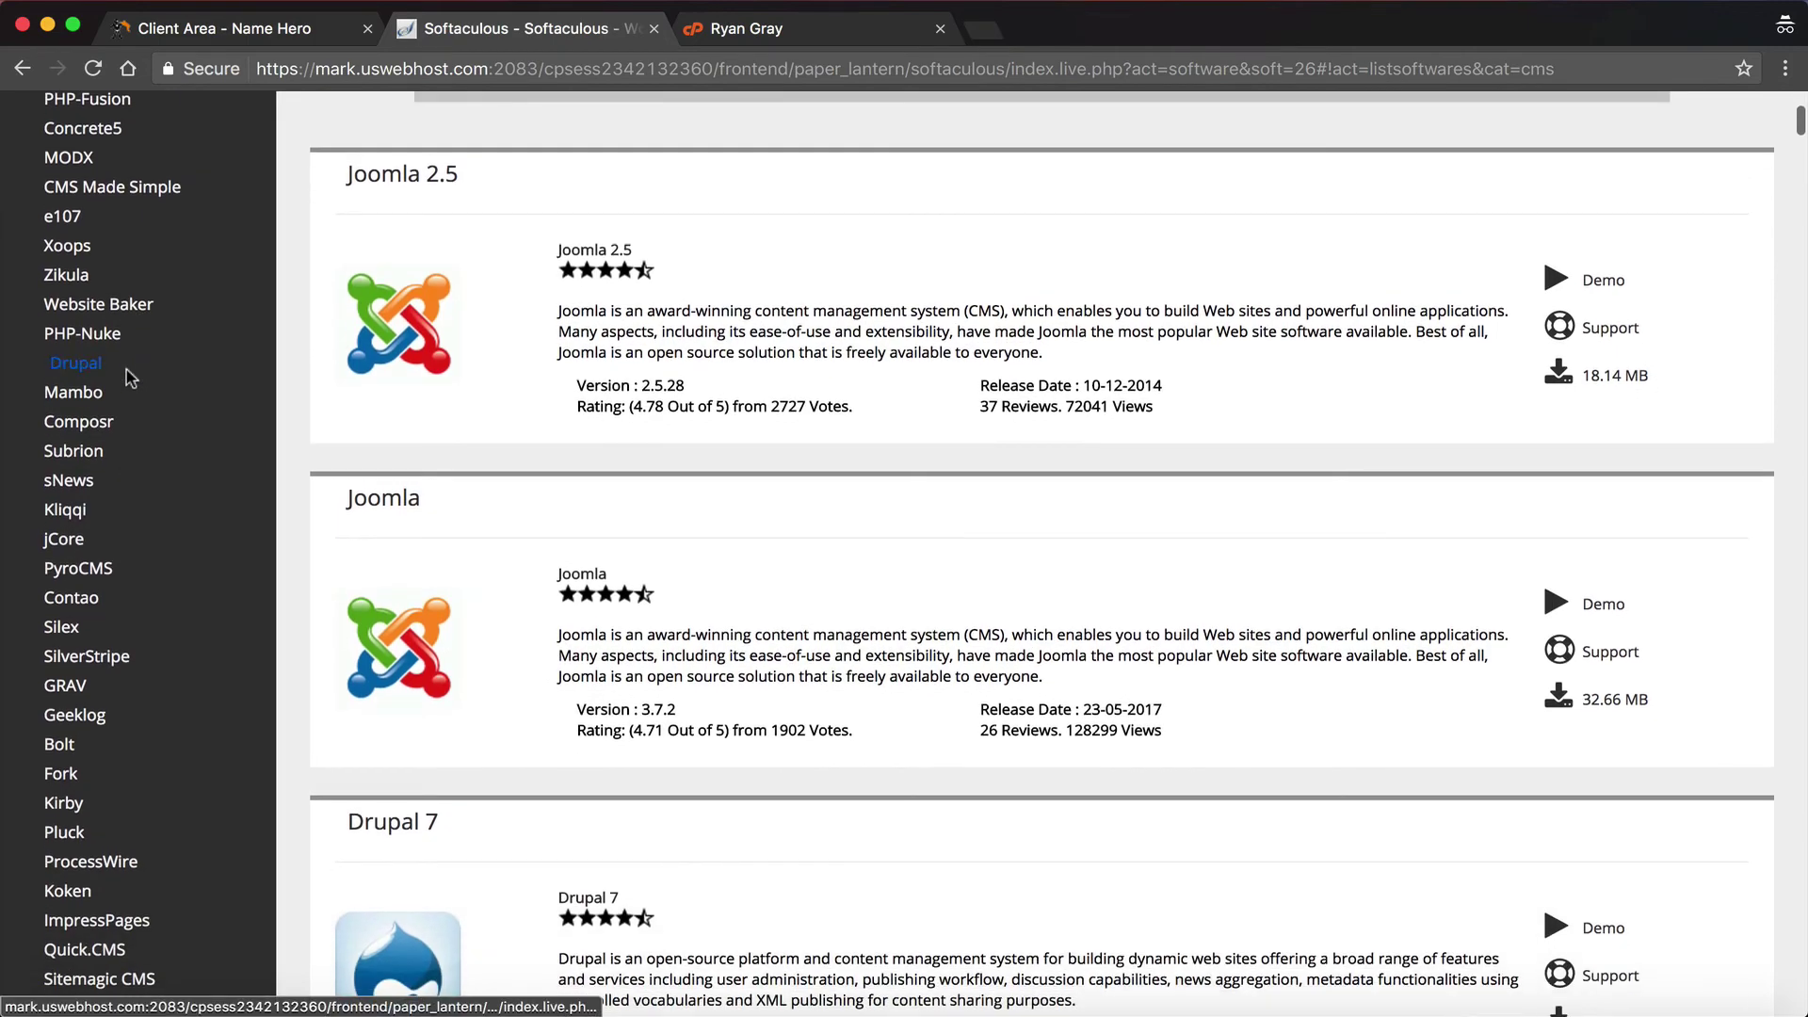
{"action": "scroll", "coordinate": [126, 372], "scroll_direction": "down", "scroll_amount": 5}
{"action": "scroll", "coordinate": [101, 607], "scroll_direction": "down", "scroll_amount": 10}
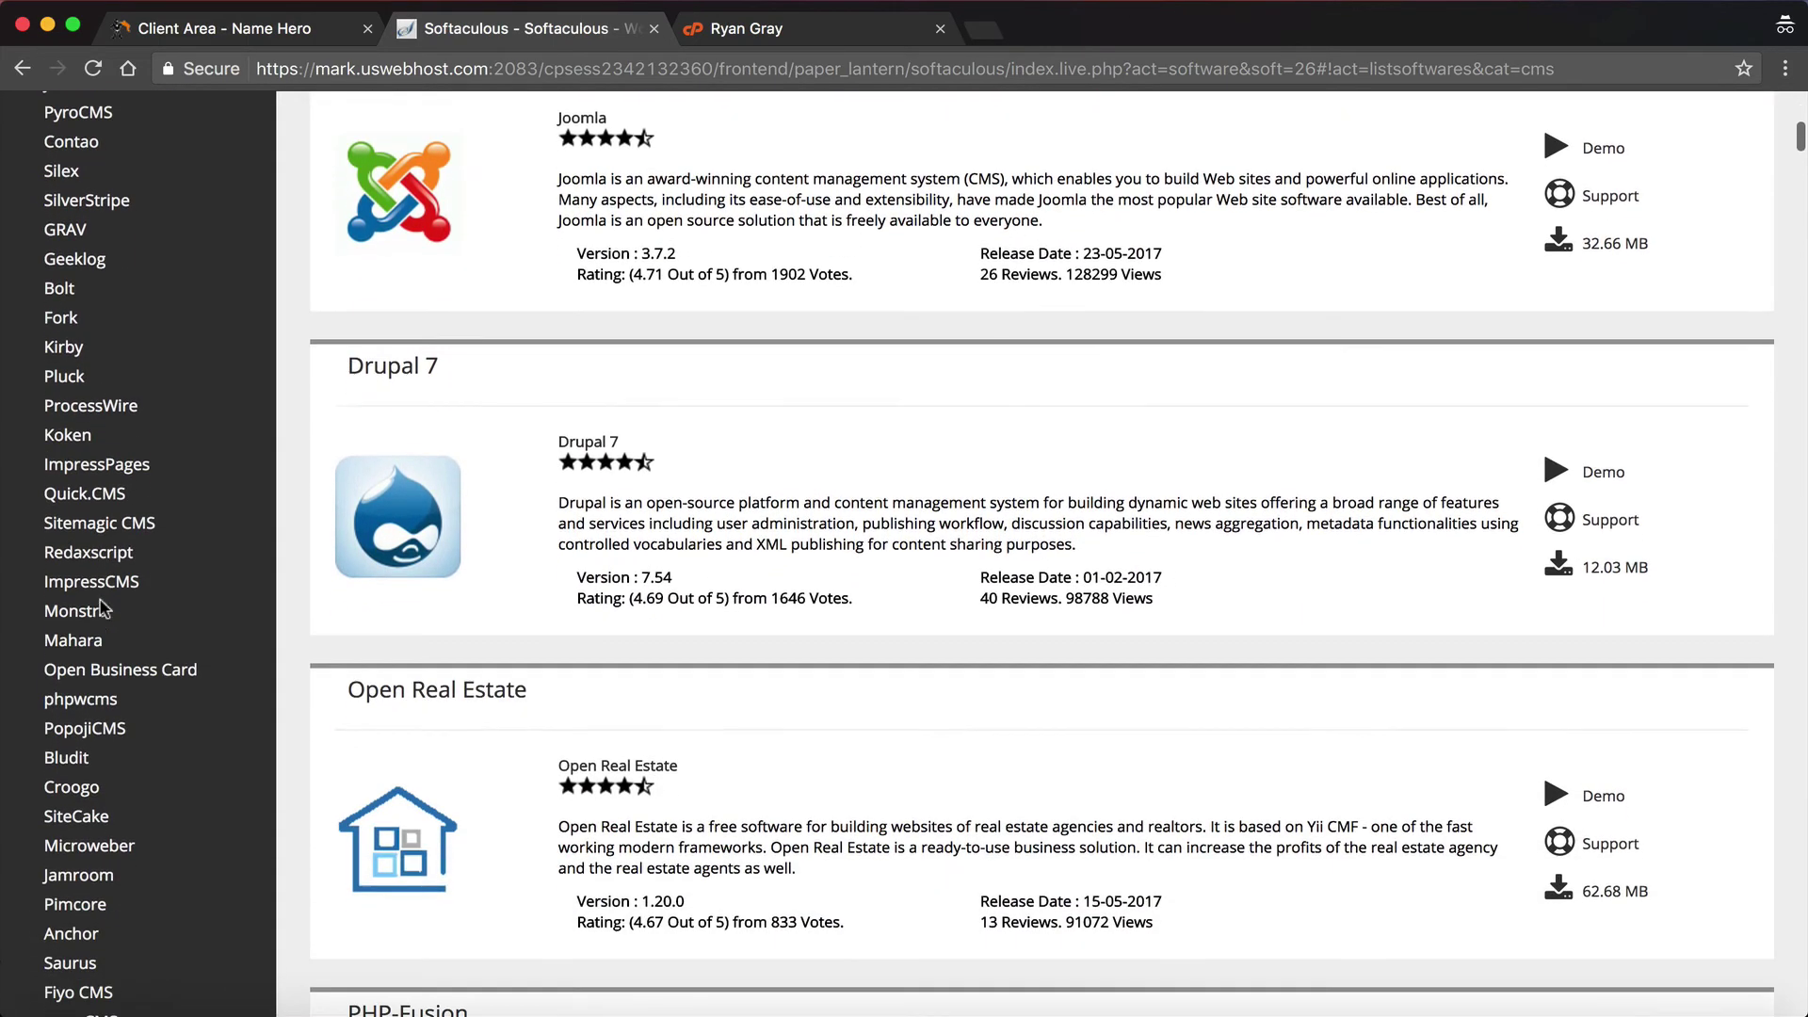
{"action": "scroll", "coordinate": [104, 607], "scroll_direction": "down", "scroll_amount": 9}
{"action": "scroll", "coordinate": [99, 601], "scroll_direction": "up", "scroll_amount": 20}
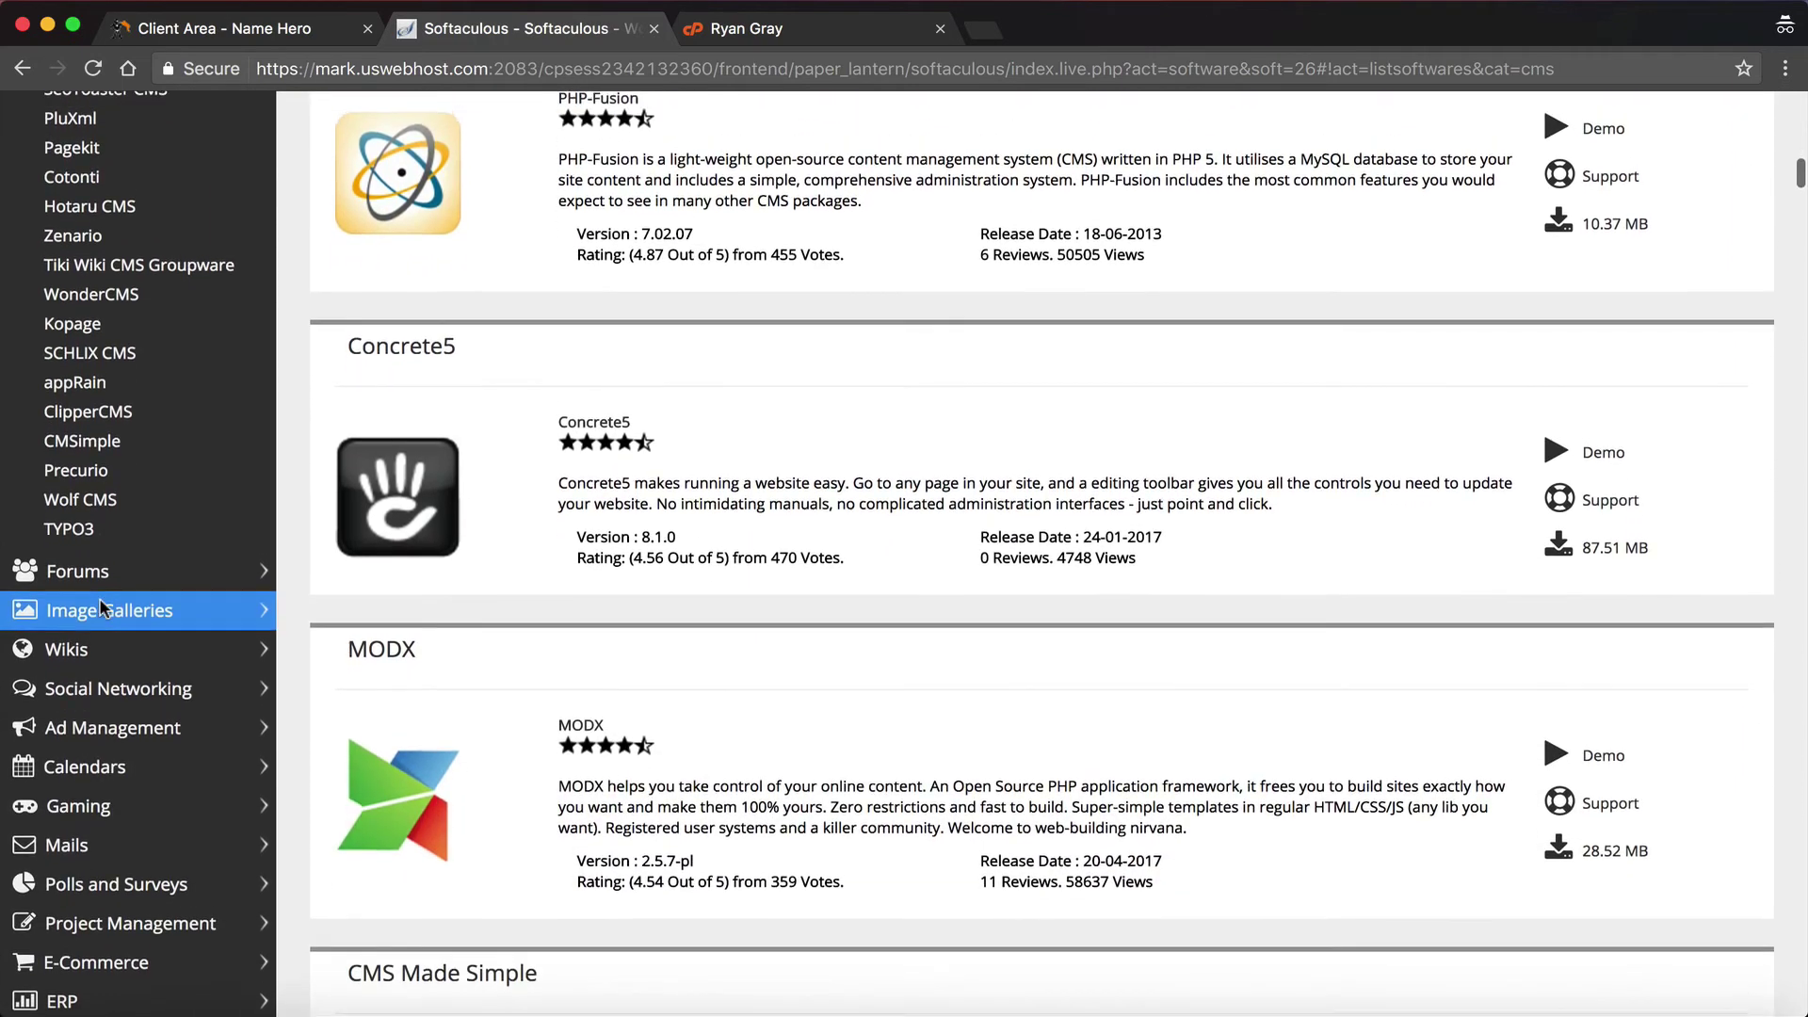
{"action": "scroll", "coordinate": [104, 607], "scroll_direction": "up", "scroll_amount": 8}
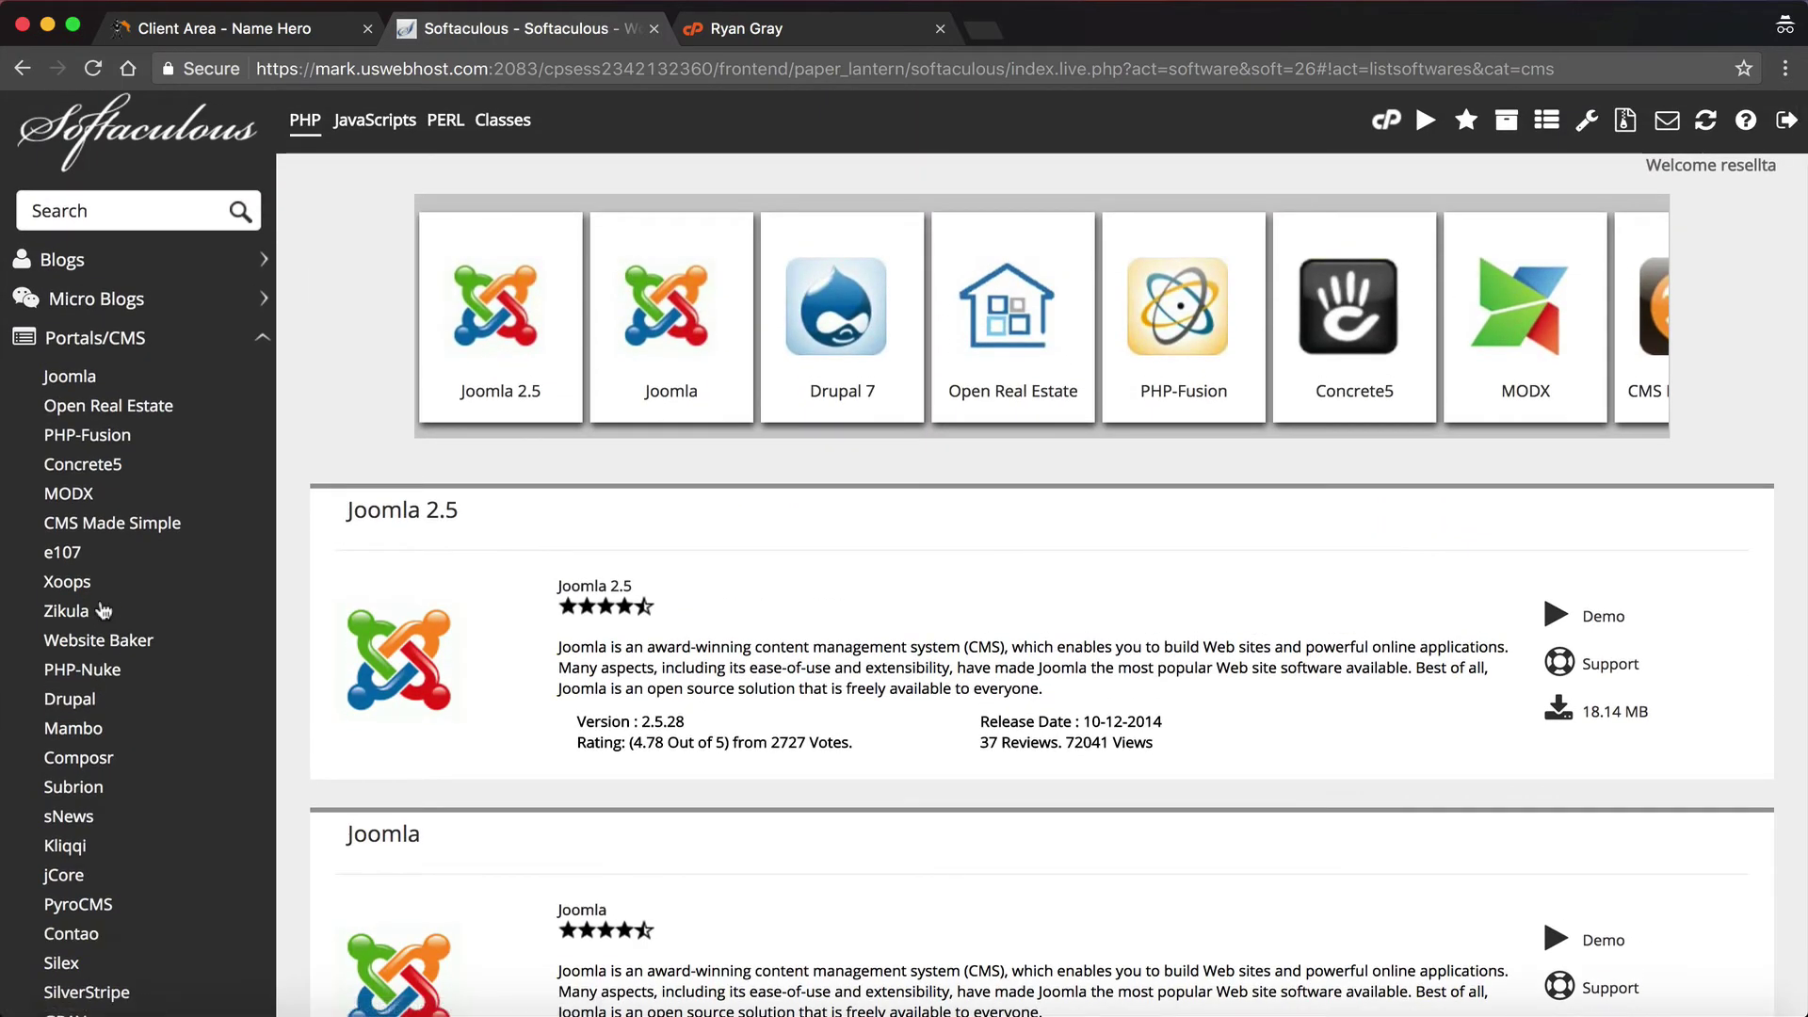
{"action": "scroll", "coordinate": [103, 608], "scroll_direction": "up", "scroll_amount": 2}
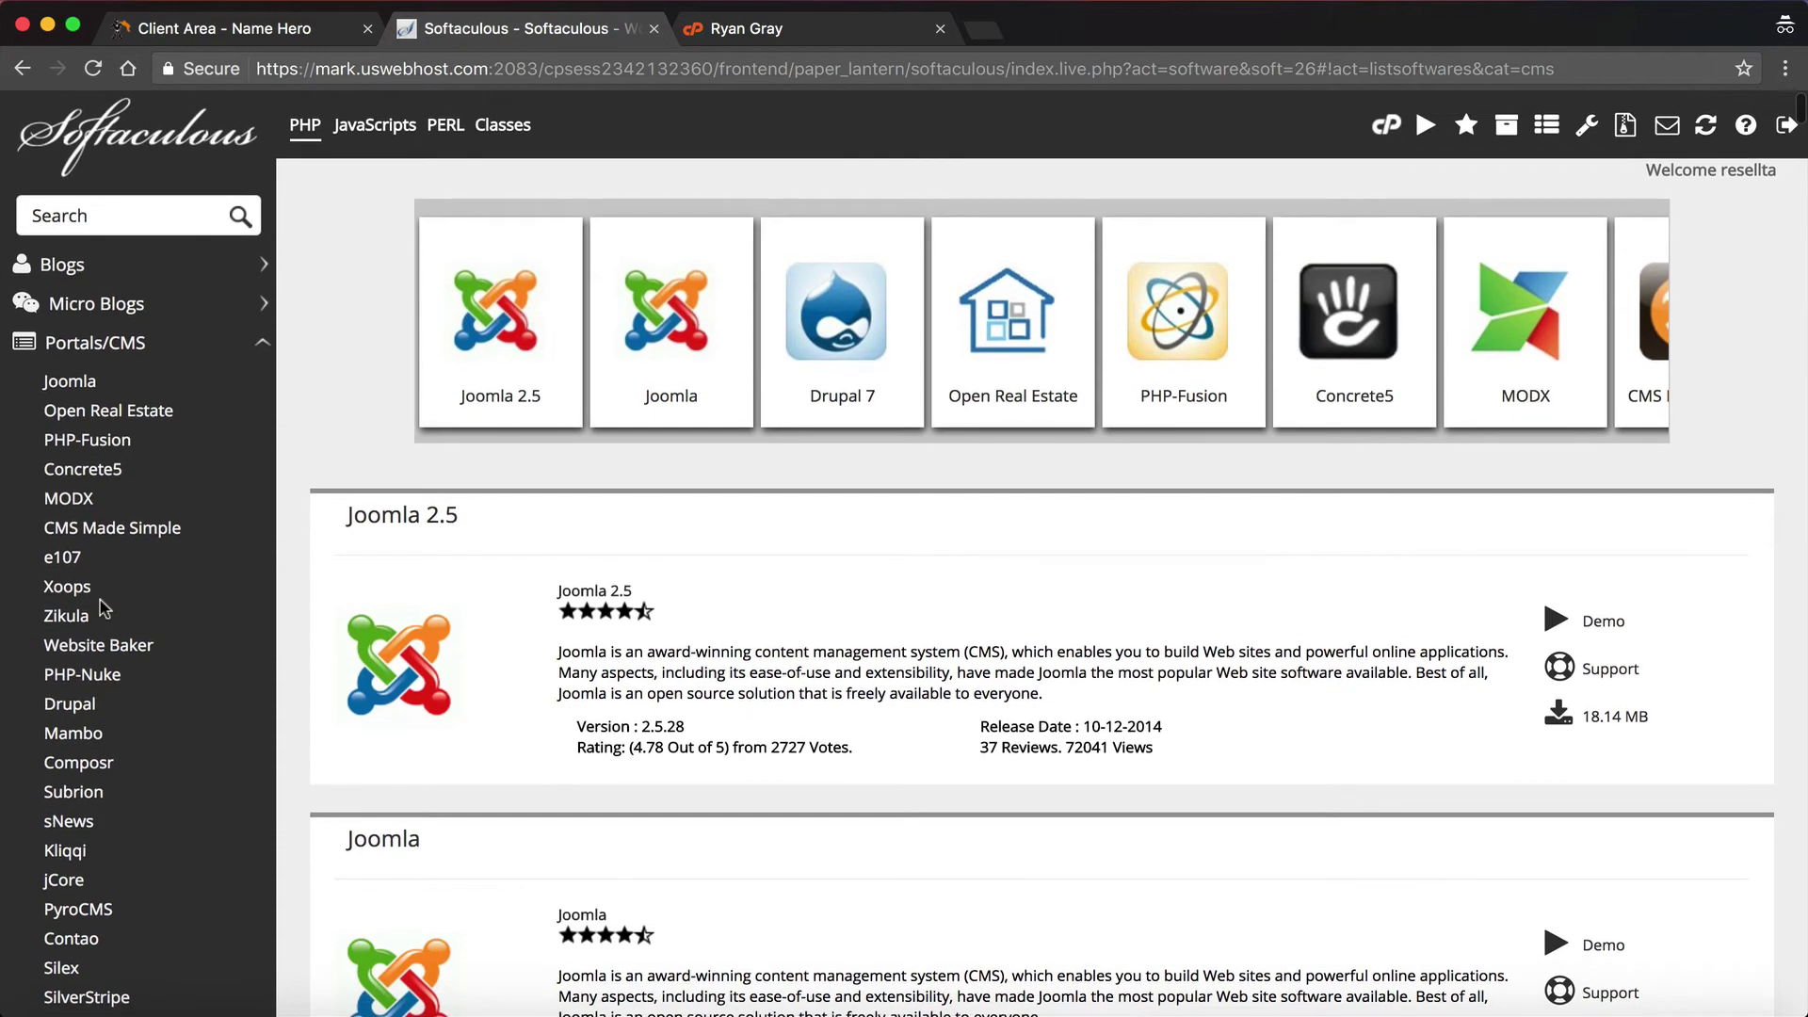
{"action": "left_click", "coordinate": [21, 68]}
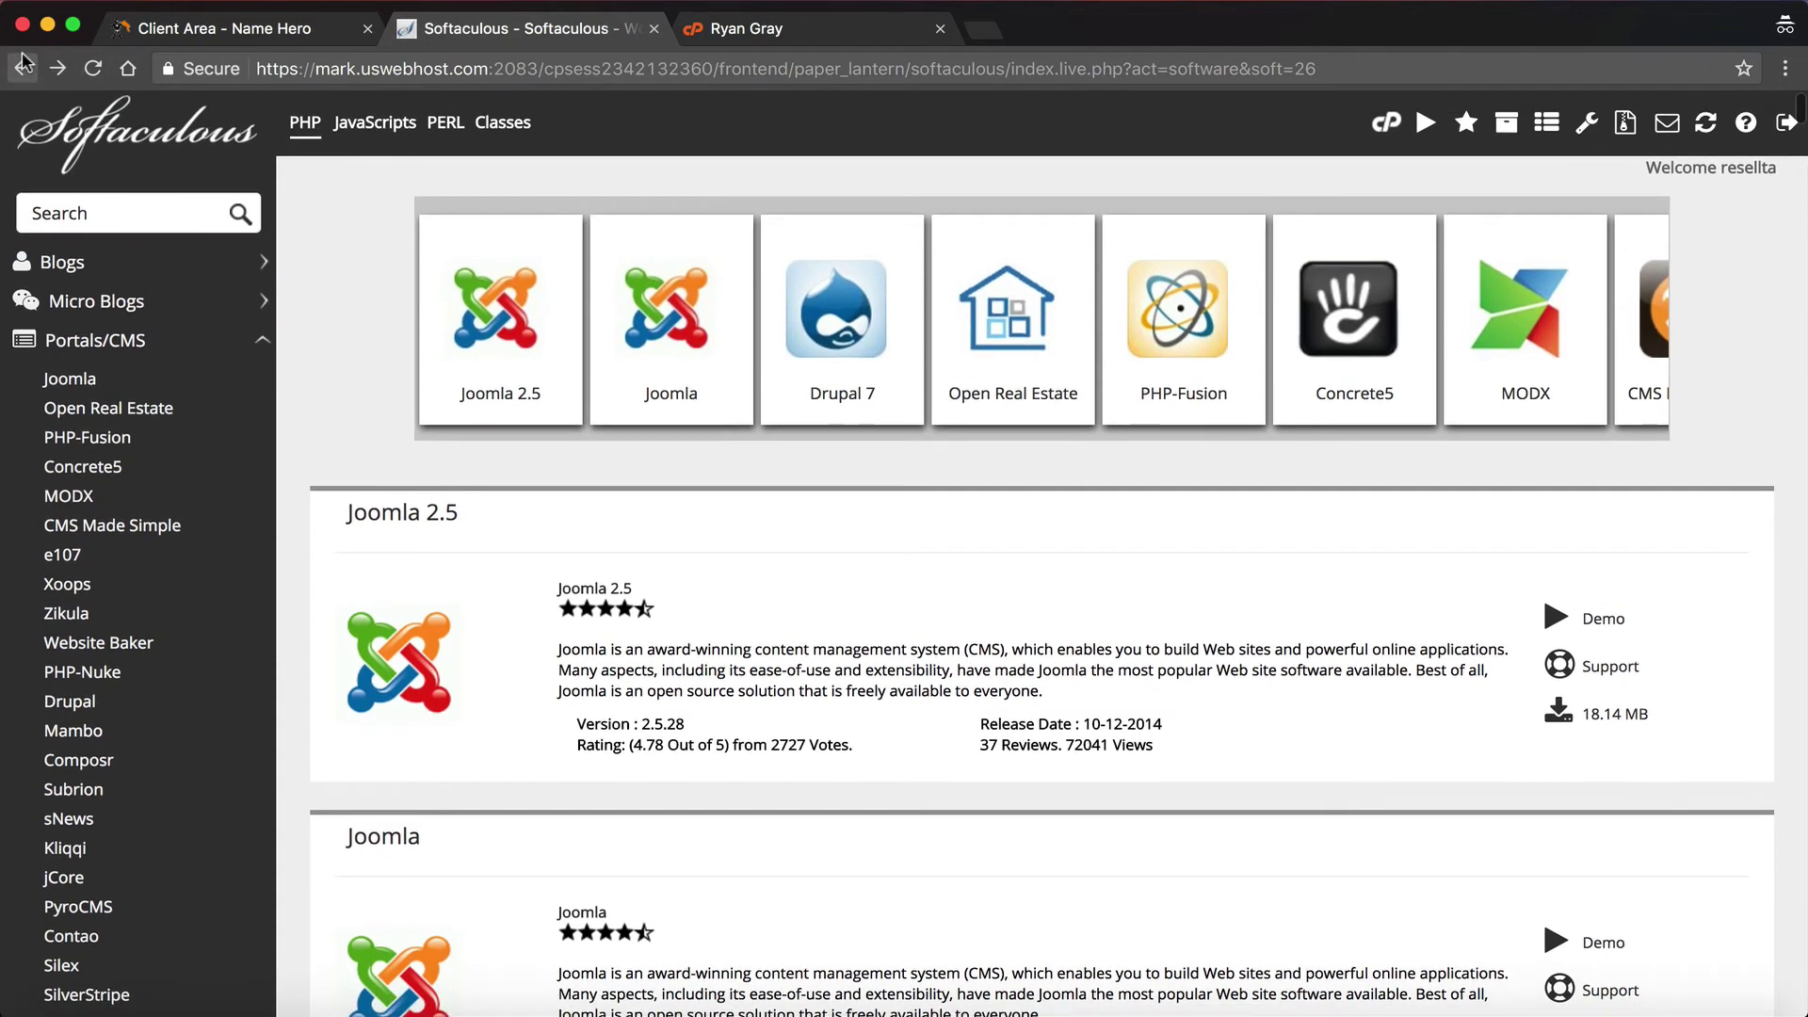
{"action": "left_click", "coordinate": [22, 68]}
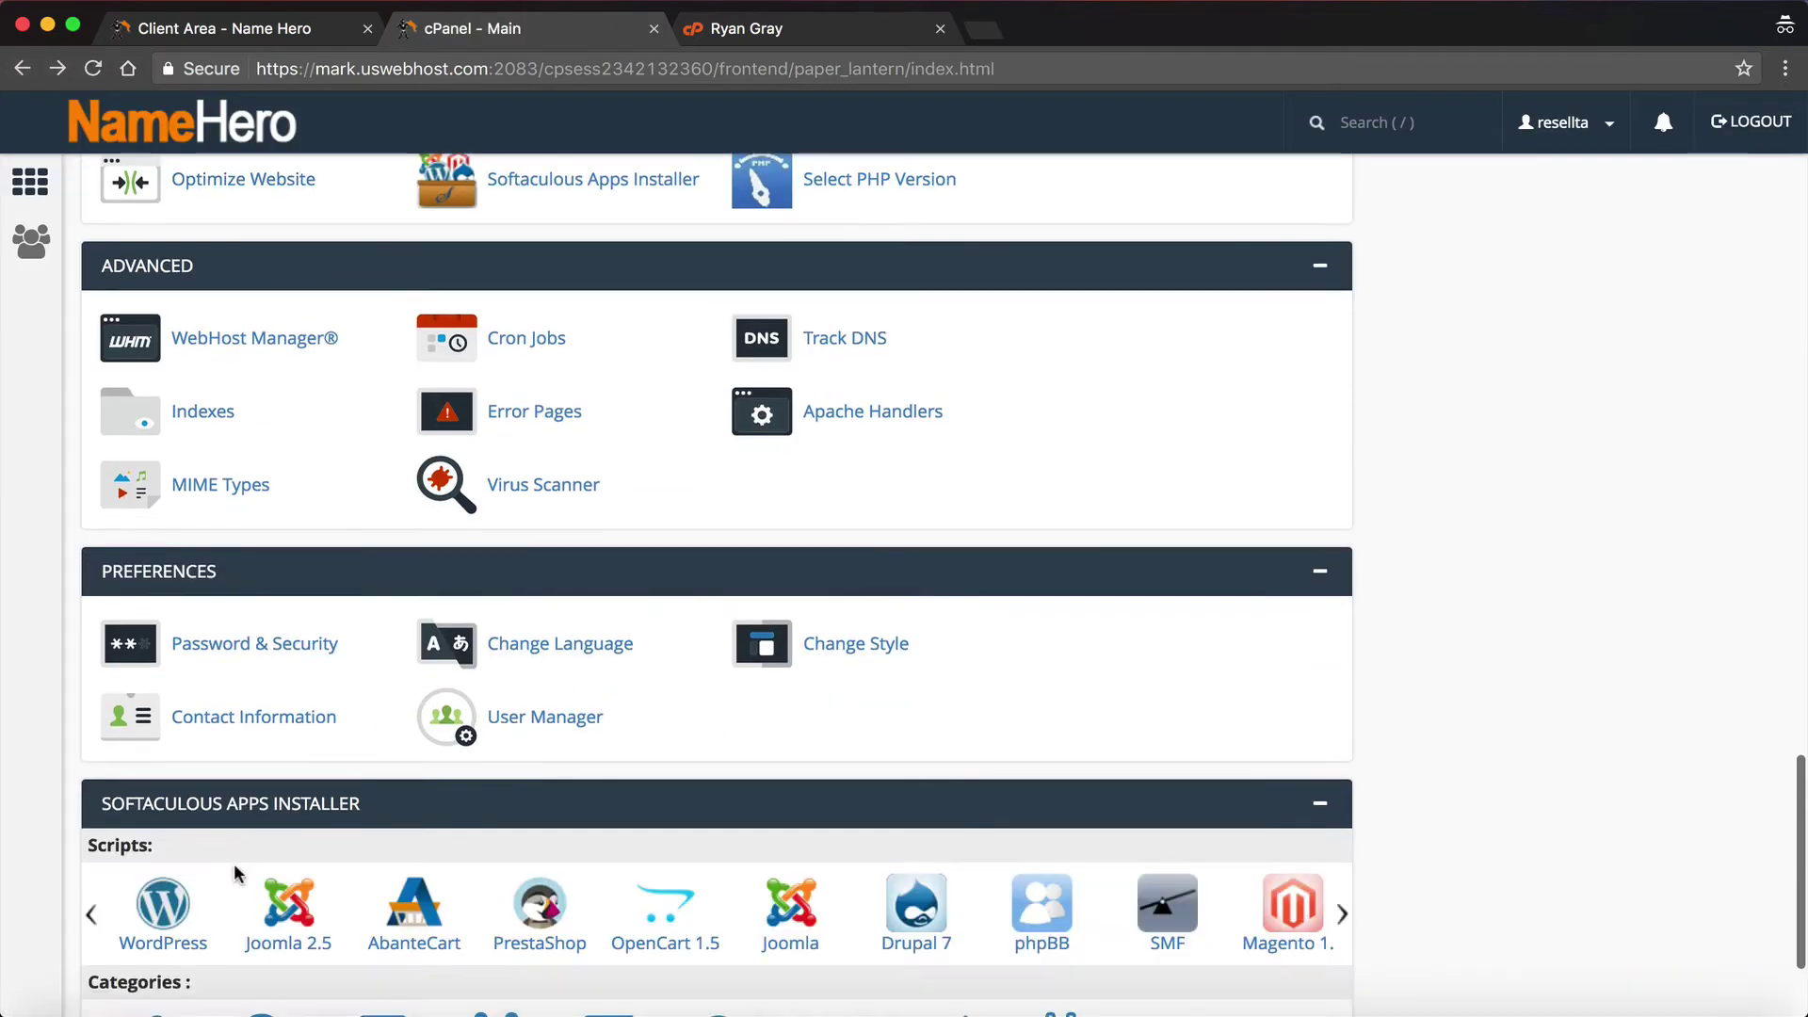
{"action": "left_click", "coordinate": [156, 907]}
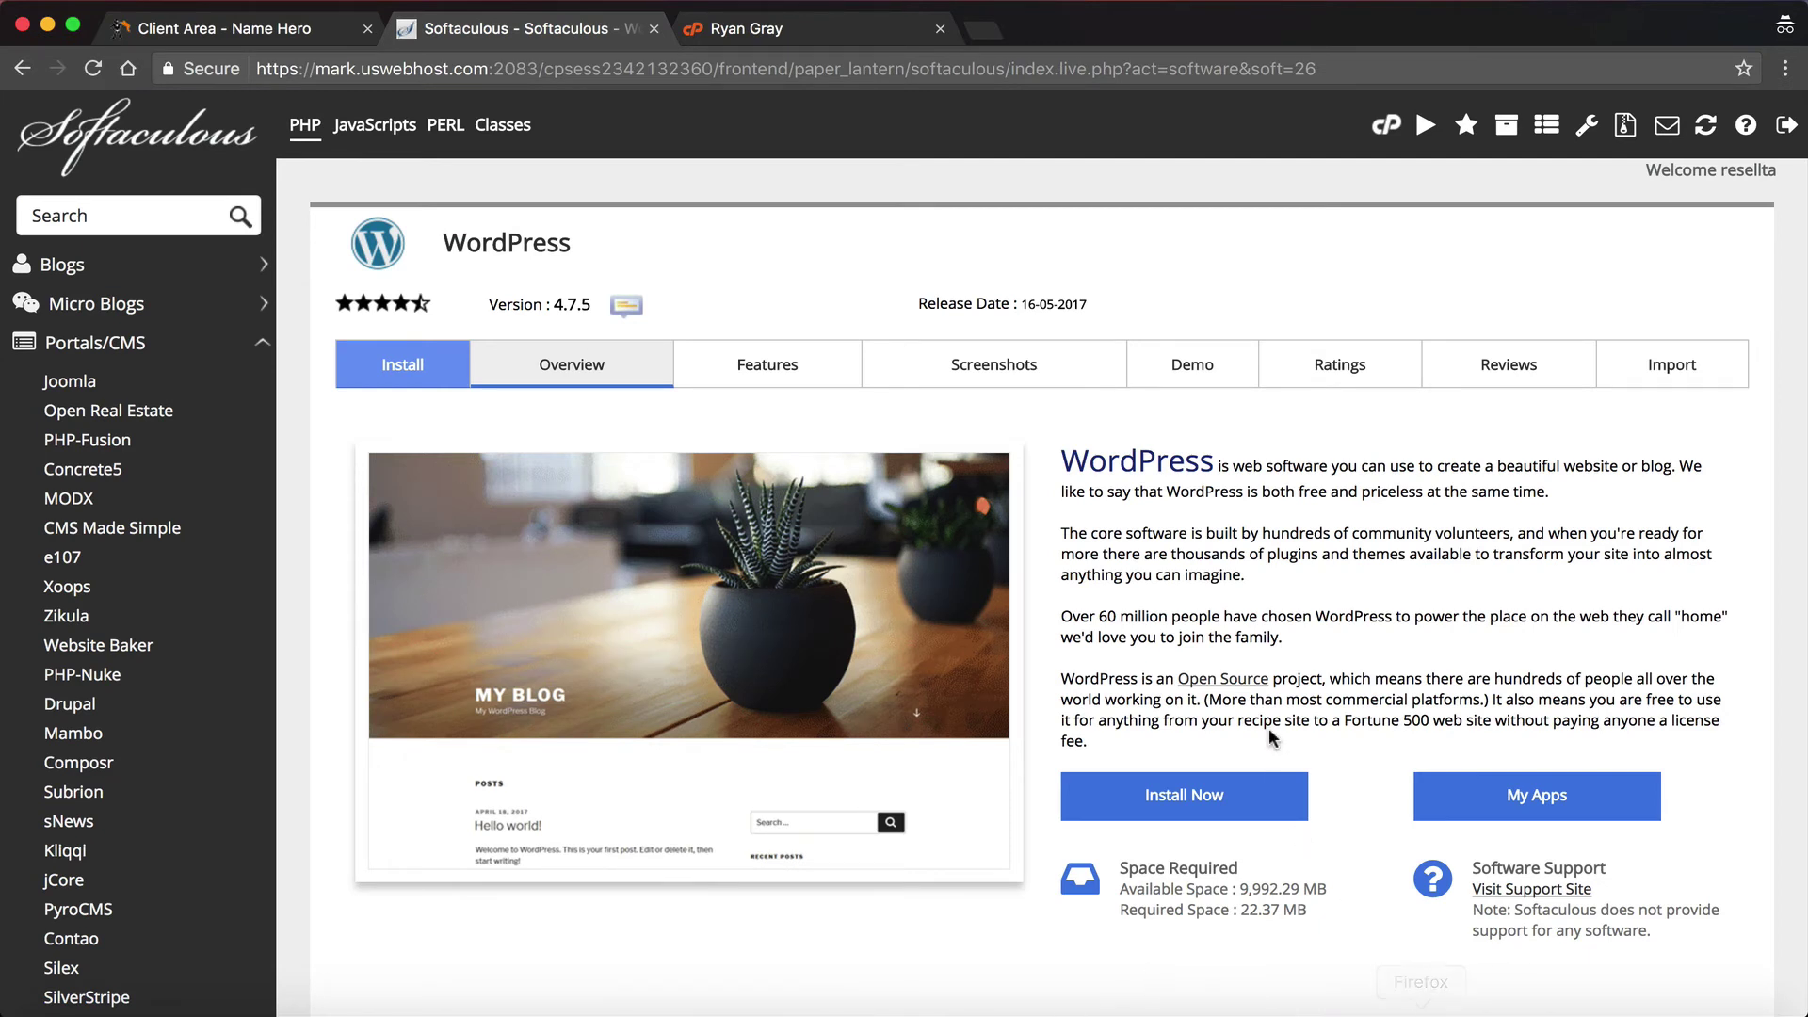
{"action": "left_click", "coordinate": [1174, 783]}
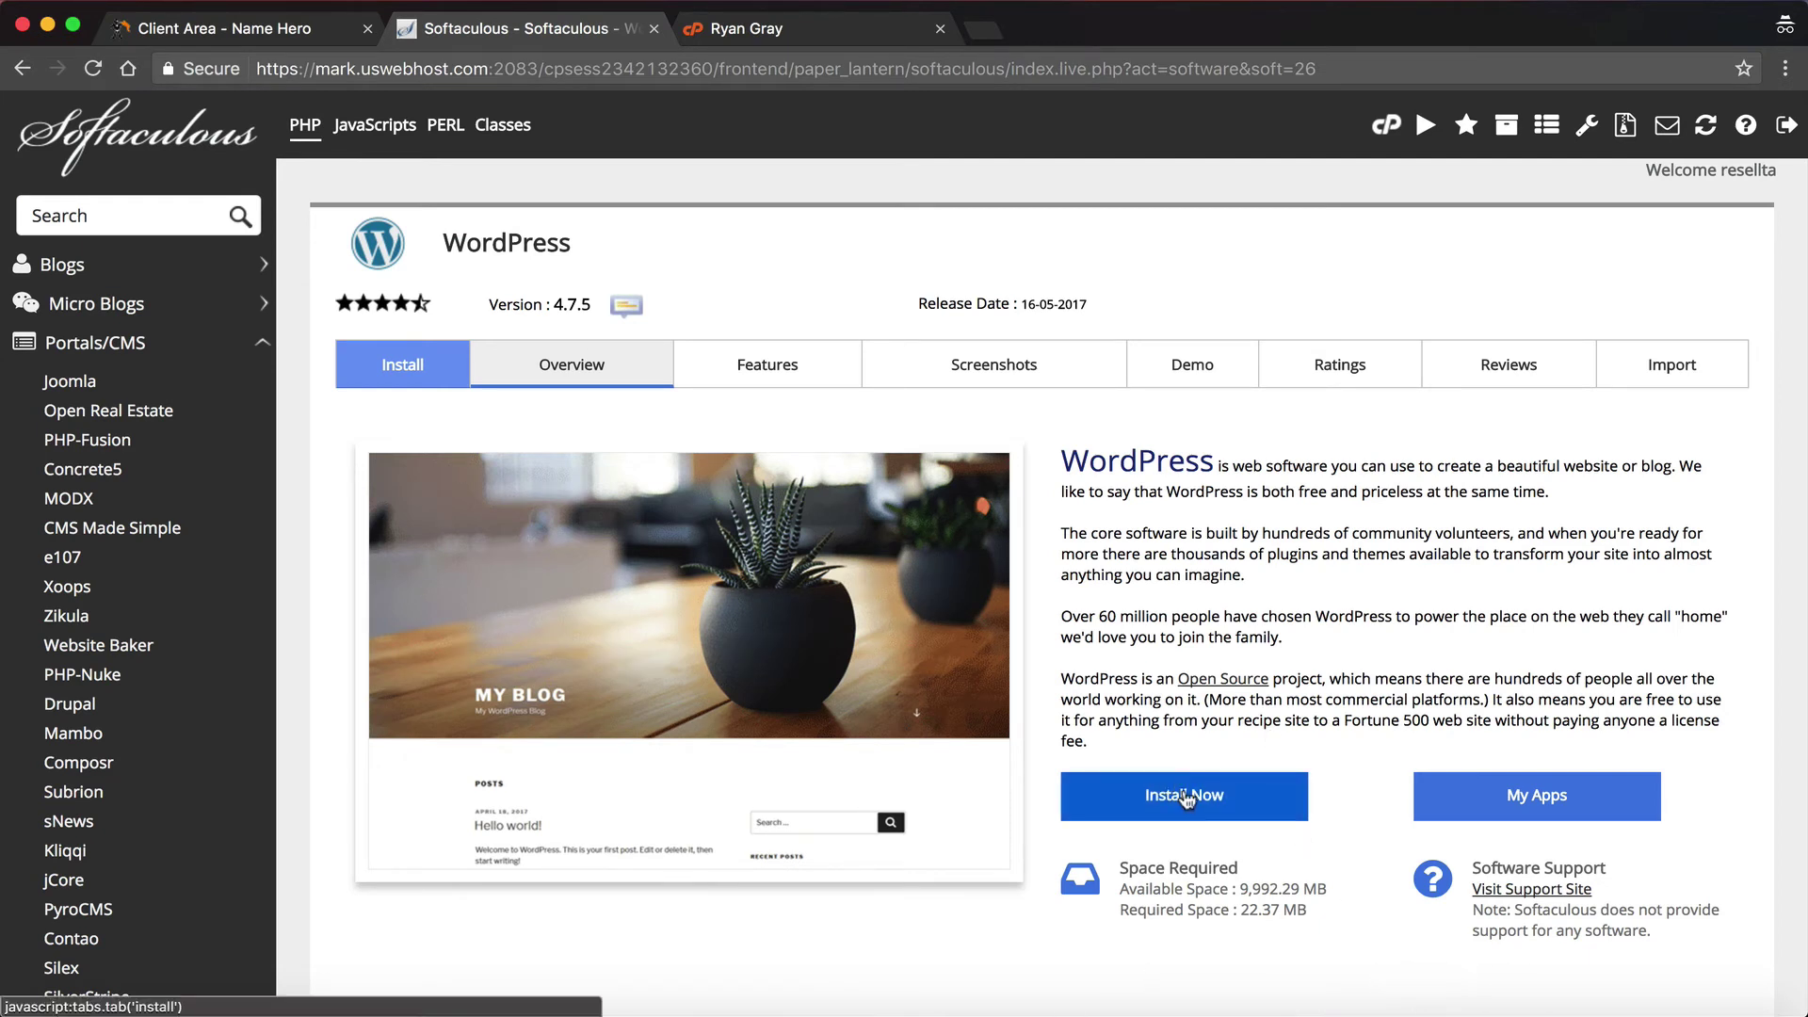
{"action": "left_click", "coordinate": [1043, 547]}
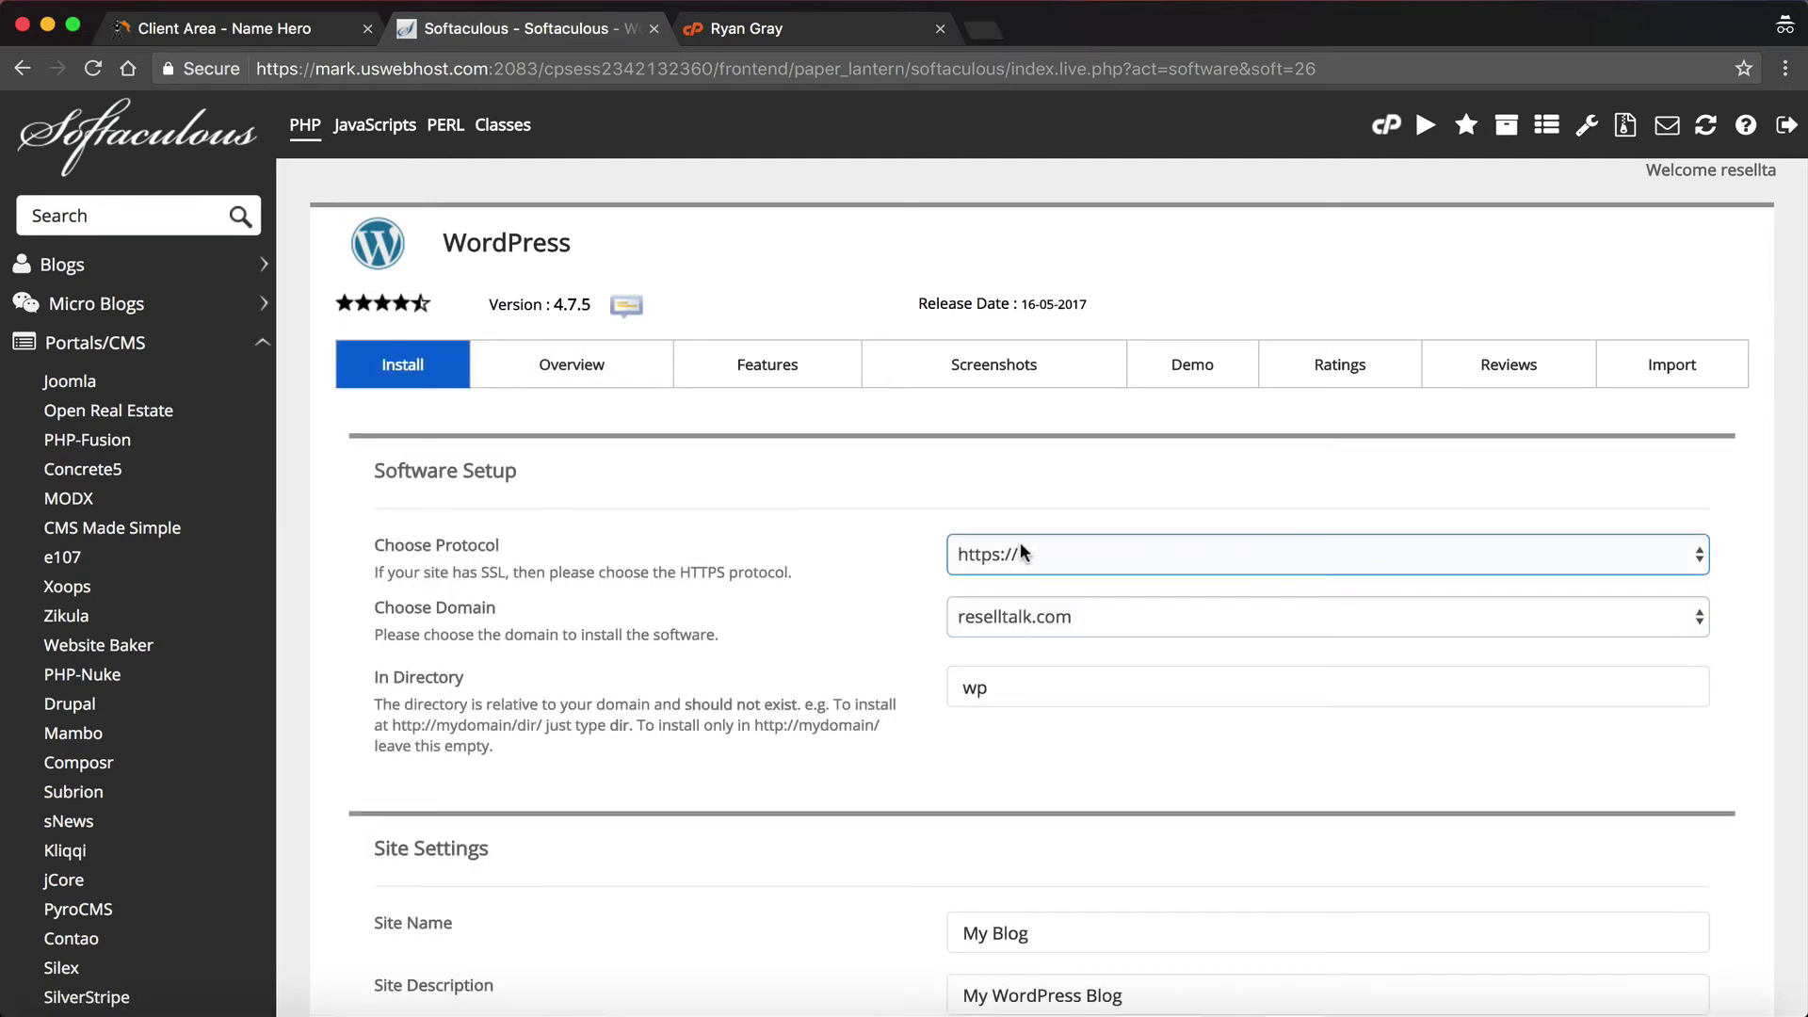
{"action": "left_click", "coordinate": [1020, 541]}
{"action": "left_click", "coordinate": [1106, 620]}
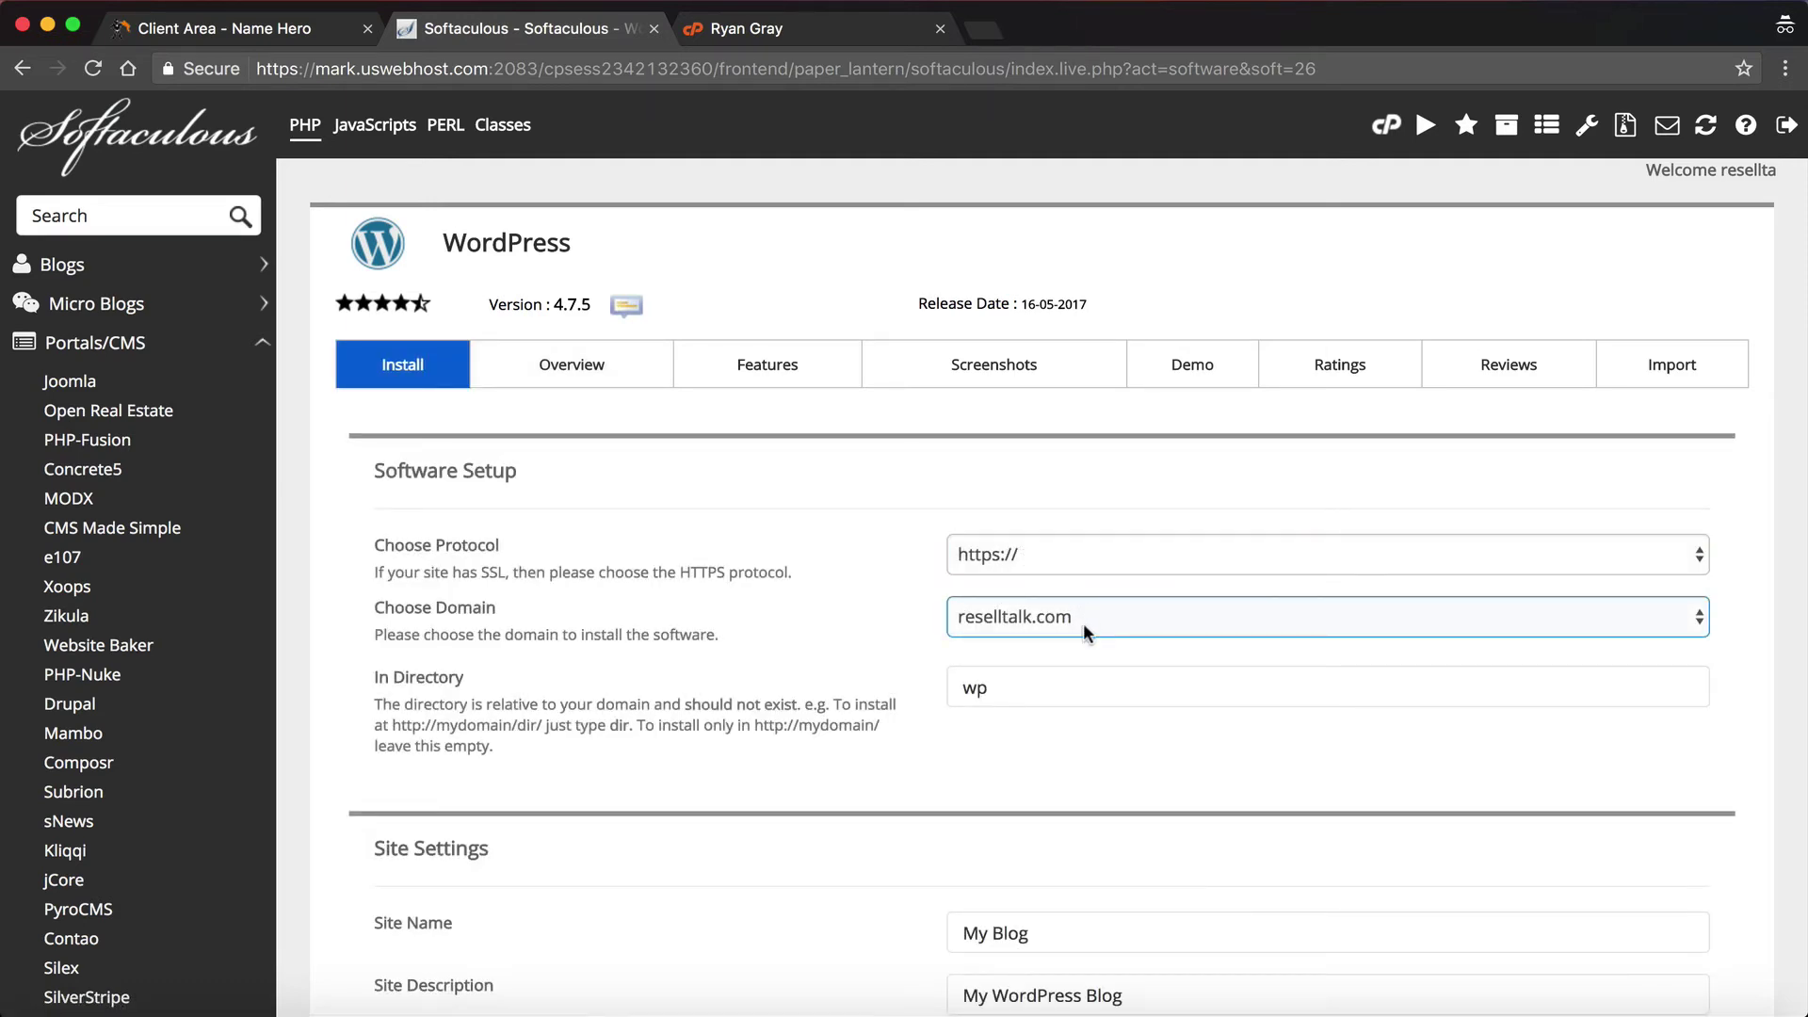
{"action": "left_click", "coordinate": [993, 692]}
{"action": "double_click", "coordinate": [989, 688]}
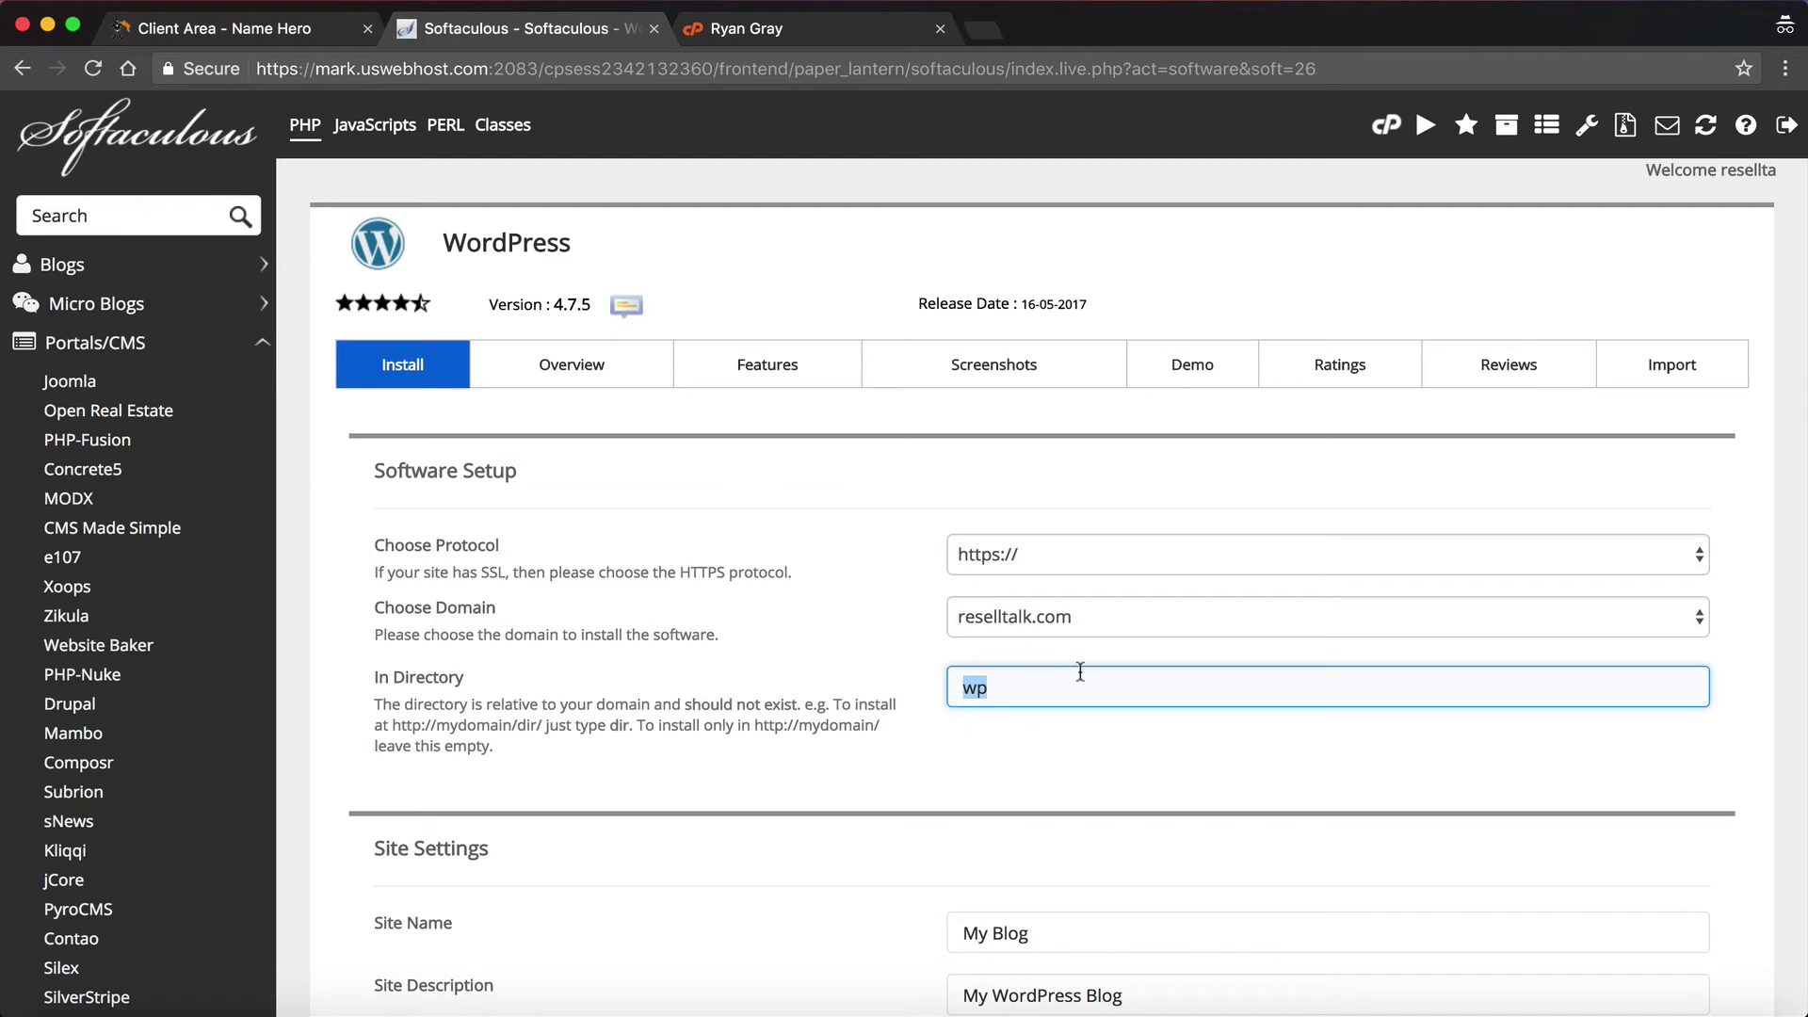
{"action": "left_click", "coordinate": [1042, 554]}
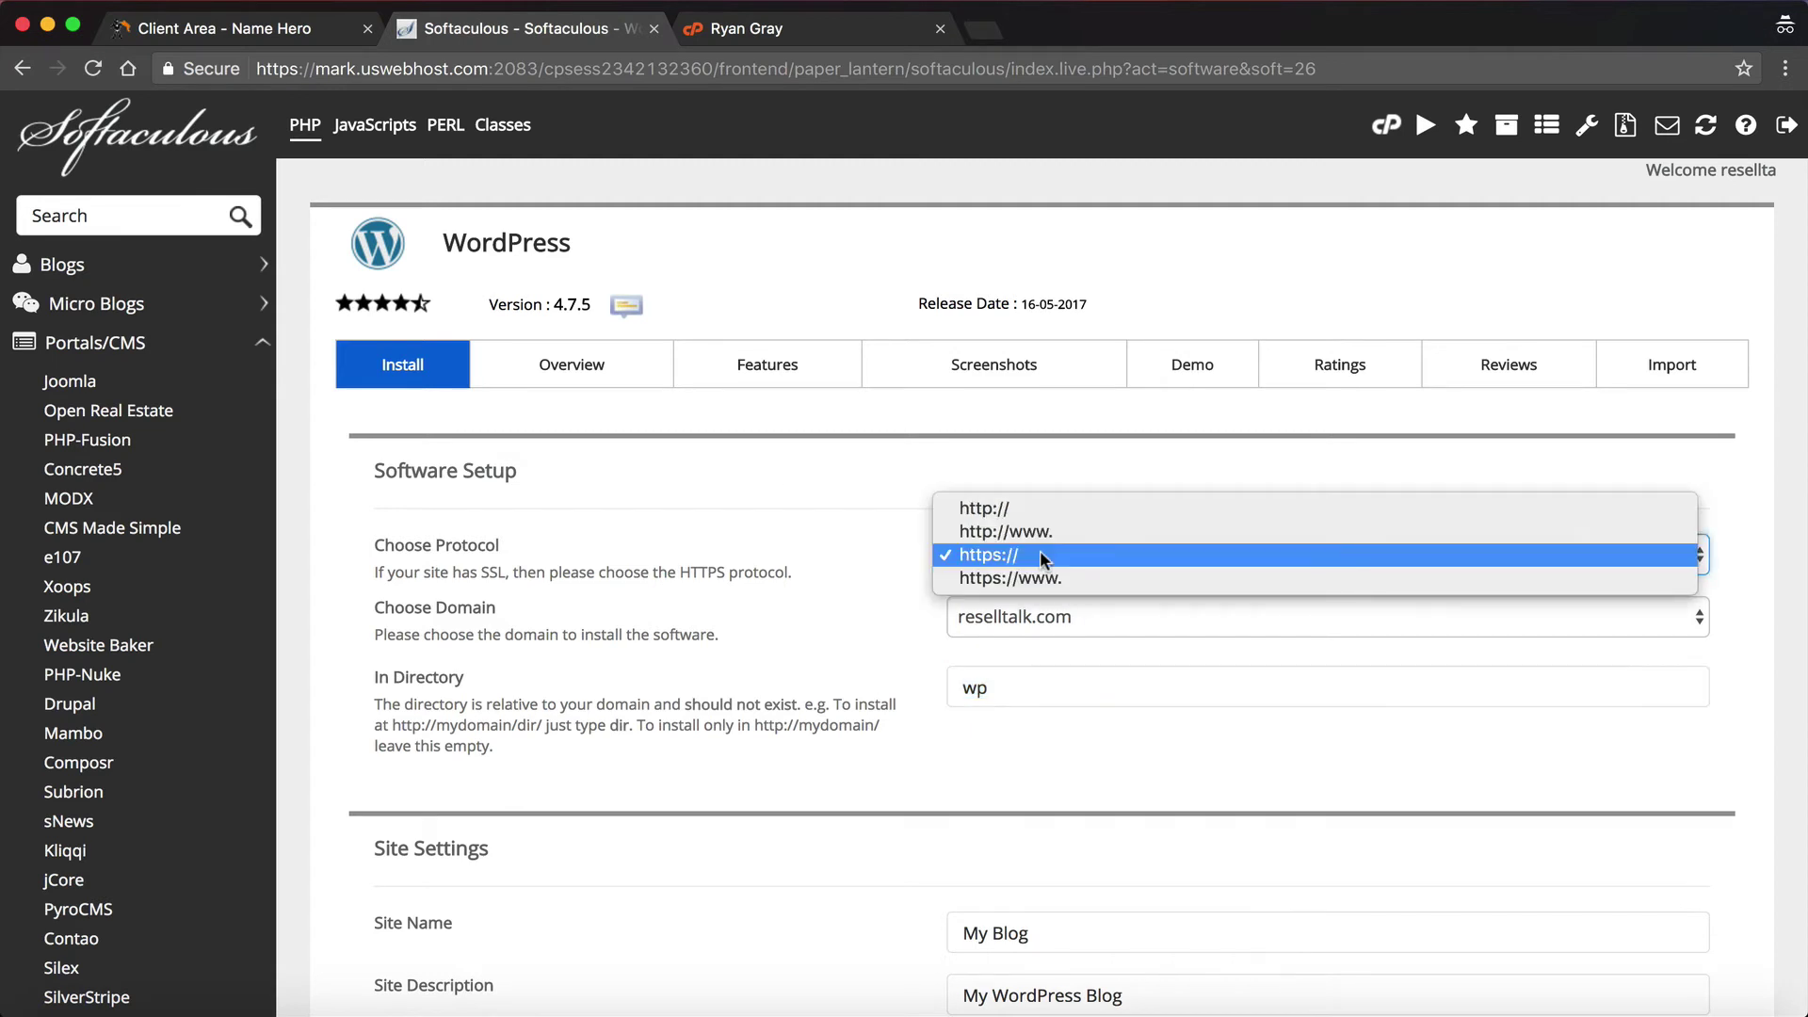
{"action": "left_click", "coordinate": [844, 530]}
{"action": "left_click", "coordinate": [1078, 618]}
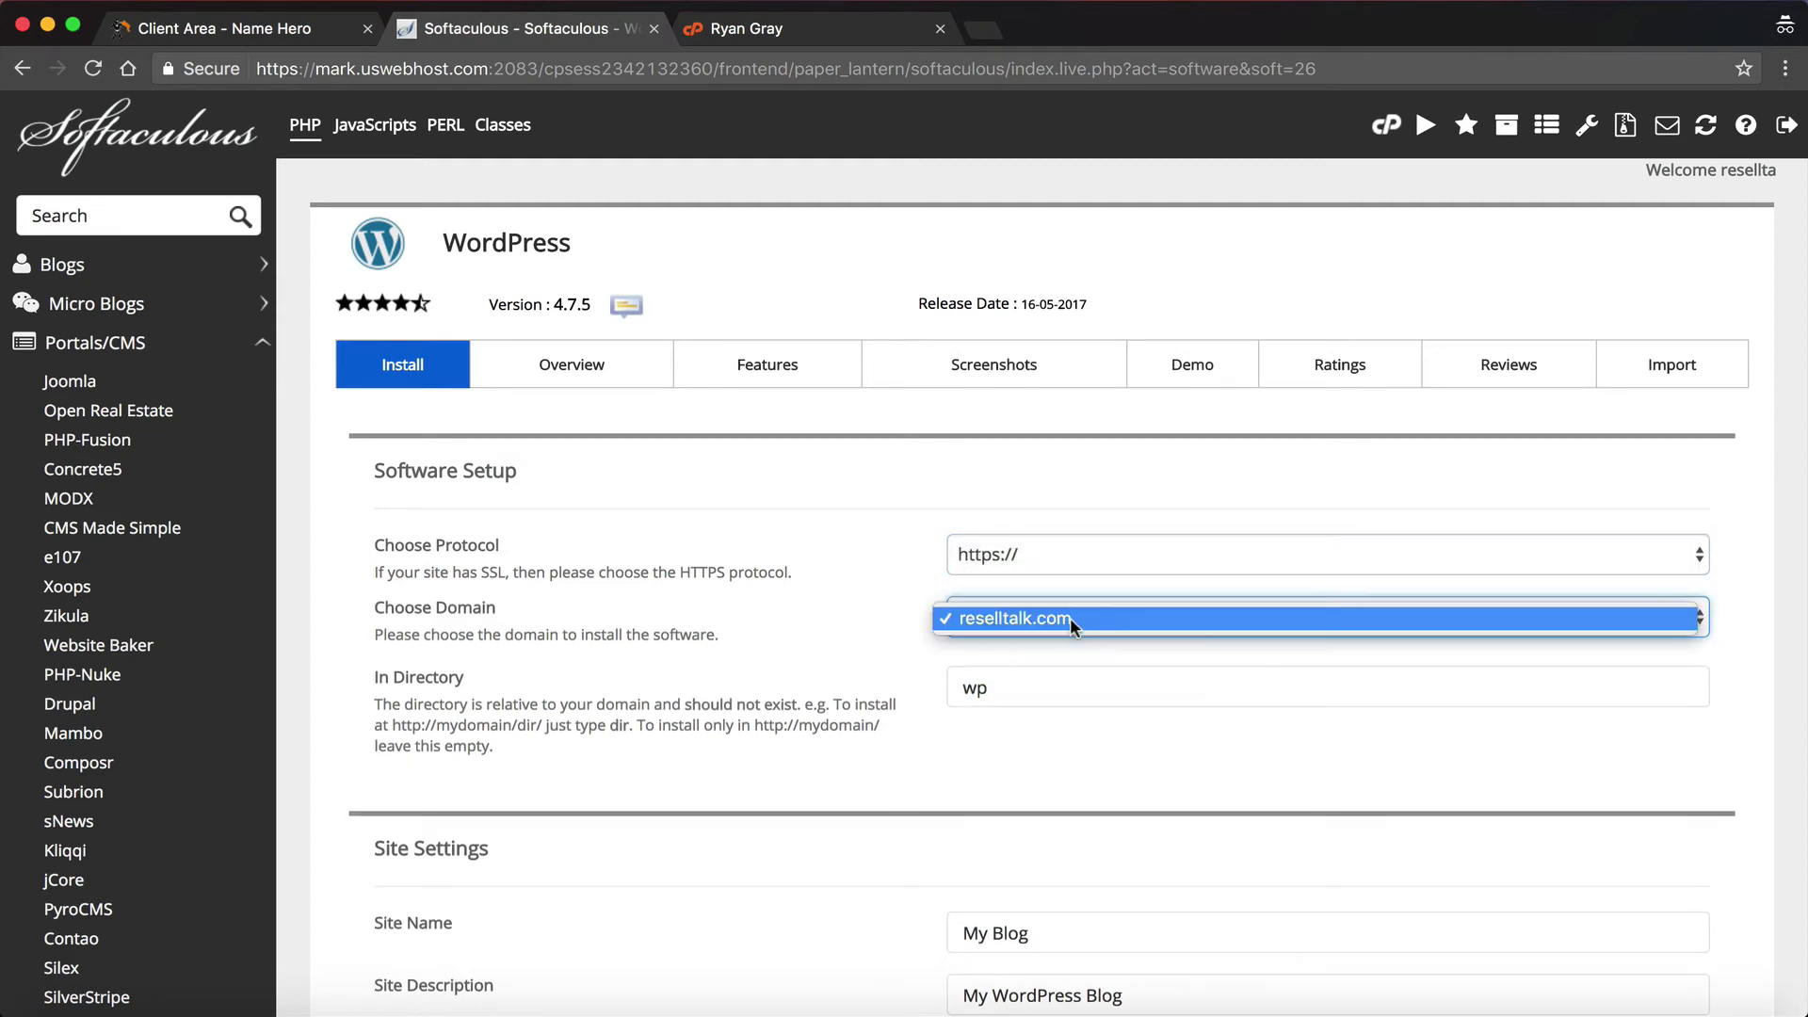
{"action": "left_click", "coordinate": [1070, 617]}
{"action": "left_click", "coordinate": [1063, 612]}
{"action": "left_click", "coordinate": [1058, 617]}
{"action": "double_click", "coordinate": [1015, 676]}
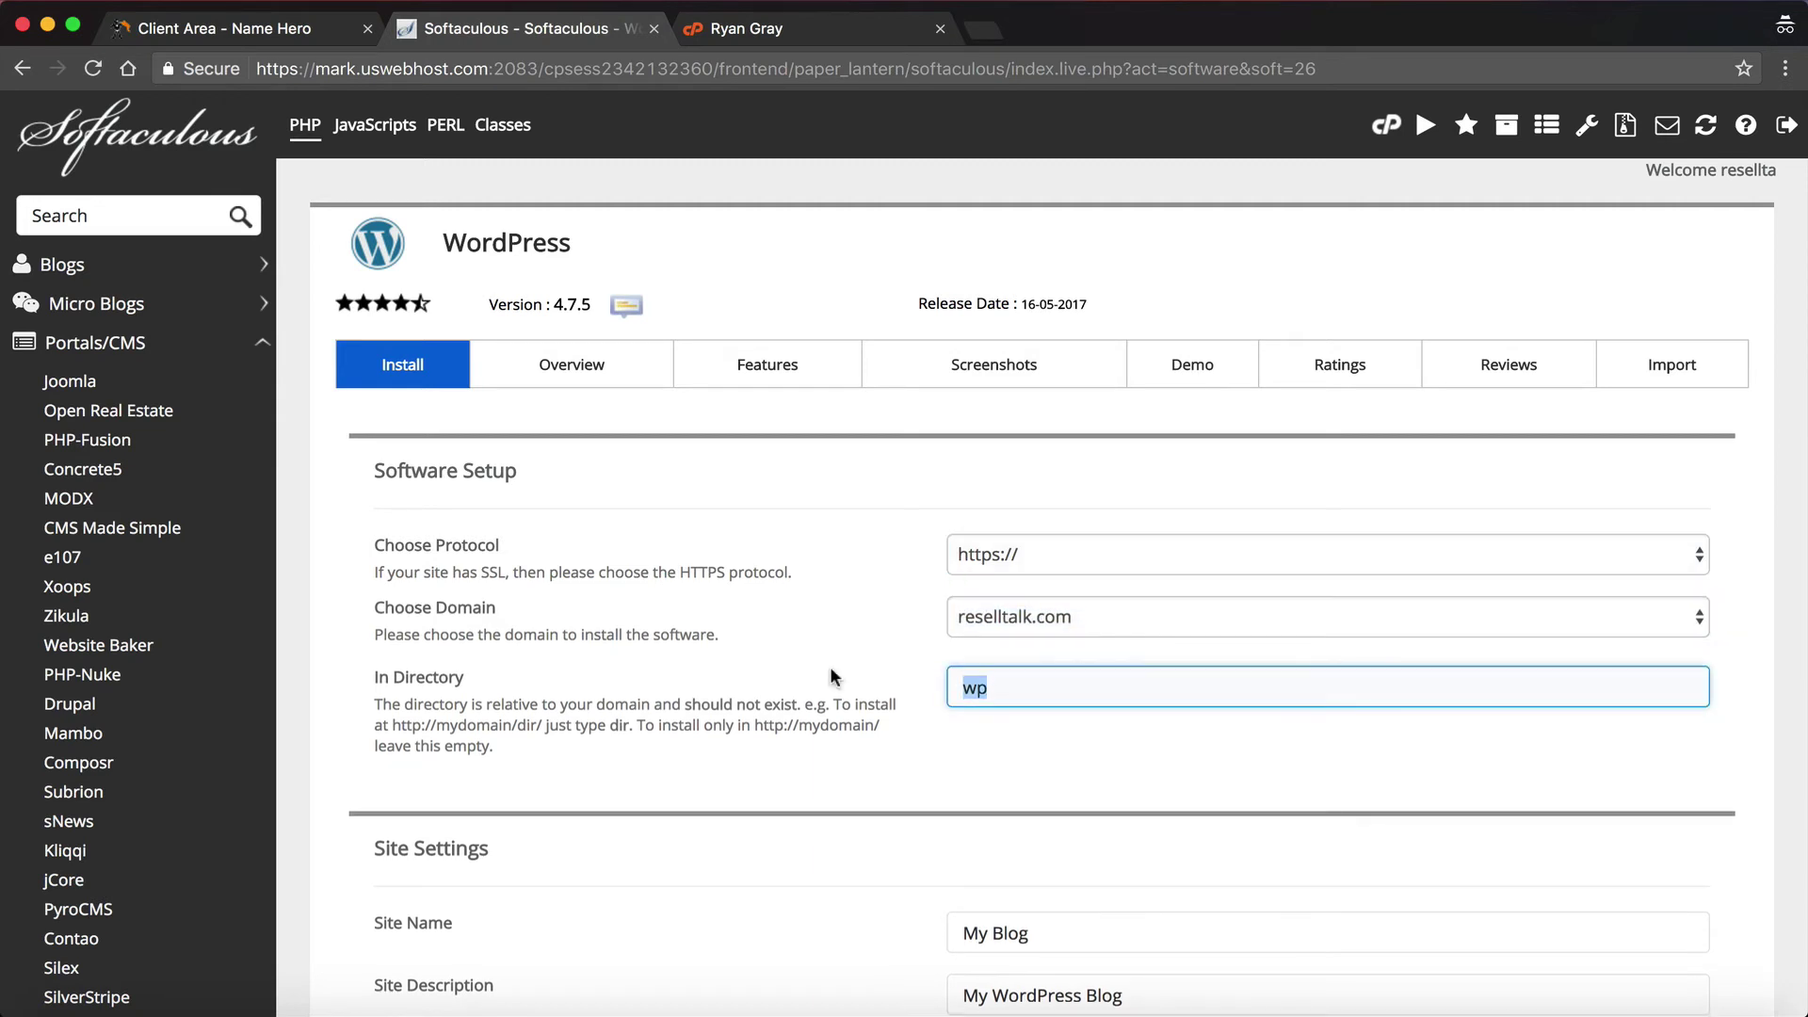
{"action": "key", "text": "BackSpace"}
{"action": "left_click", "coordinate": [895, 702]}
{"action": "scroll", "coordinate": [896, 705], "scroll_direction": "down", "scroll_amount": 1}
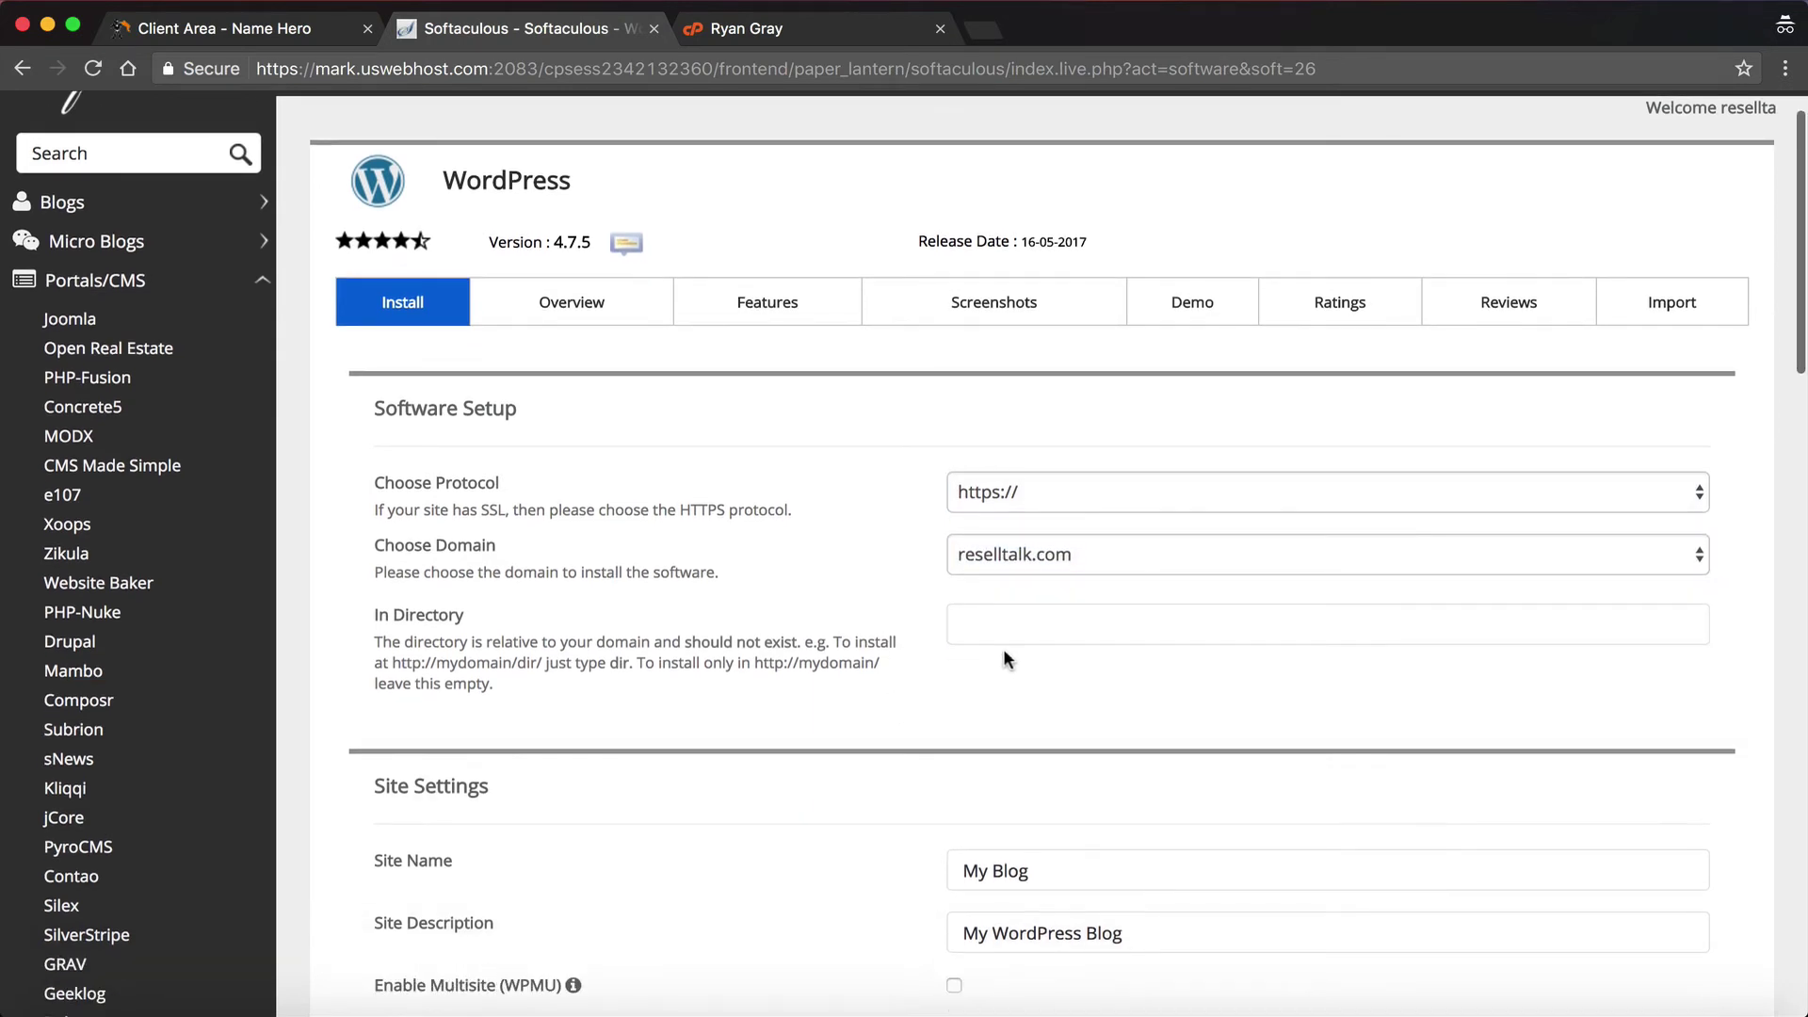
{"action": "left_click", "coordinate": [1003, 641]}
{"action": "left_click", "coordinate": [1017, 558]}
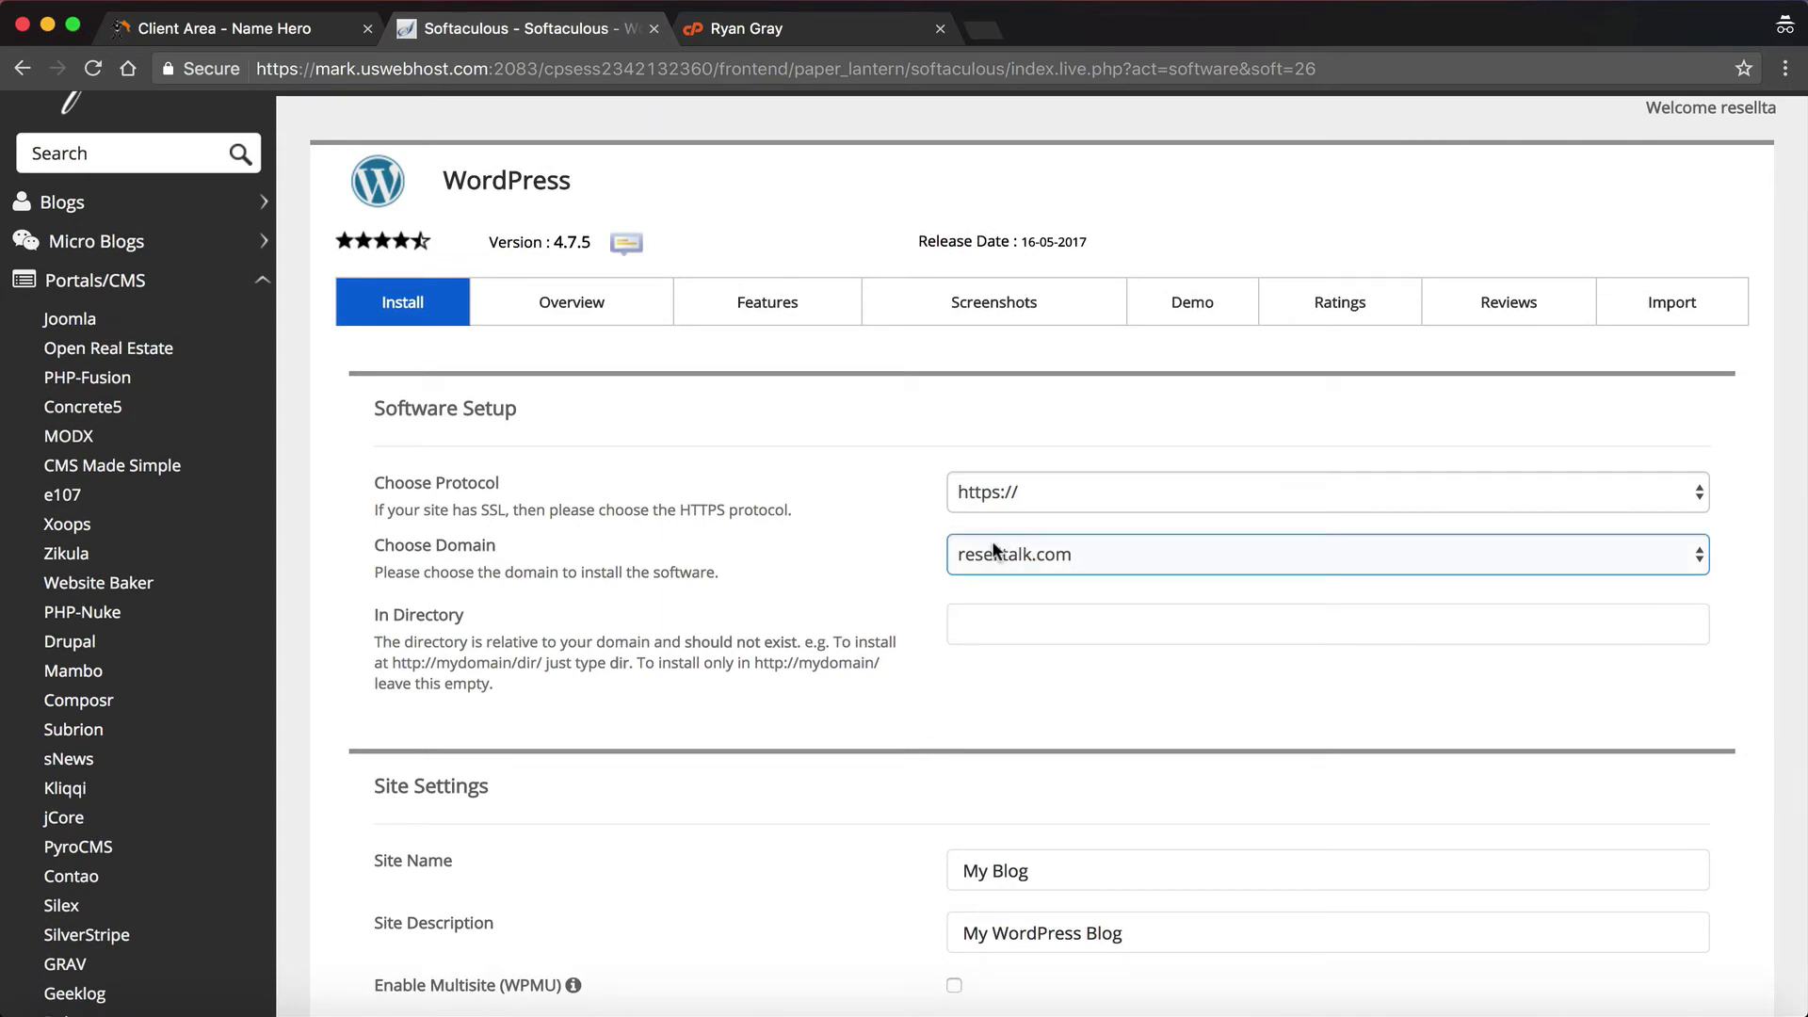
{"action": "scroll", "coordinate": [992, 539], "scroll_direction": "down", "scroll_amount": 5}
Step: Replace the default site name with the owner's name and set the description 'My Personal Blog'
{"action": "left_click", "coordinate": [1070, 516]}
{"action": "left_click_drag", "start_coordinate": [1070, 517], "coordinate": [904, 517]}
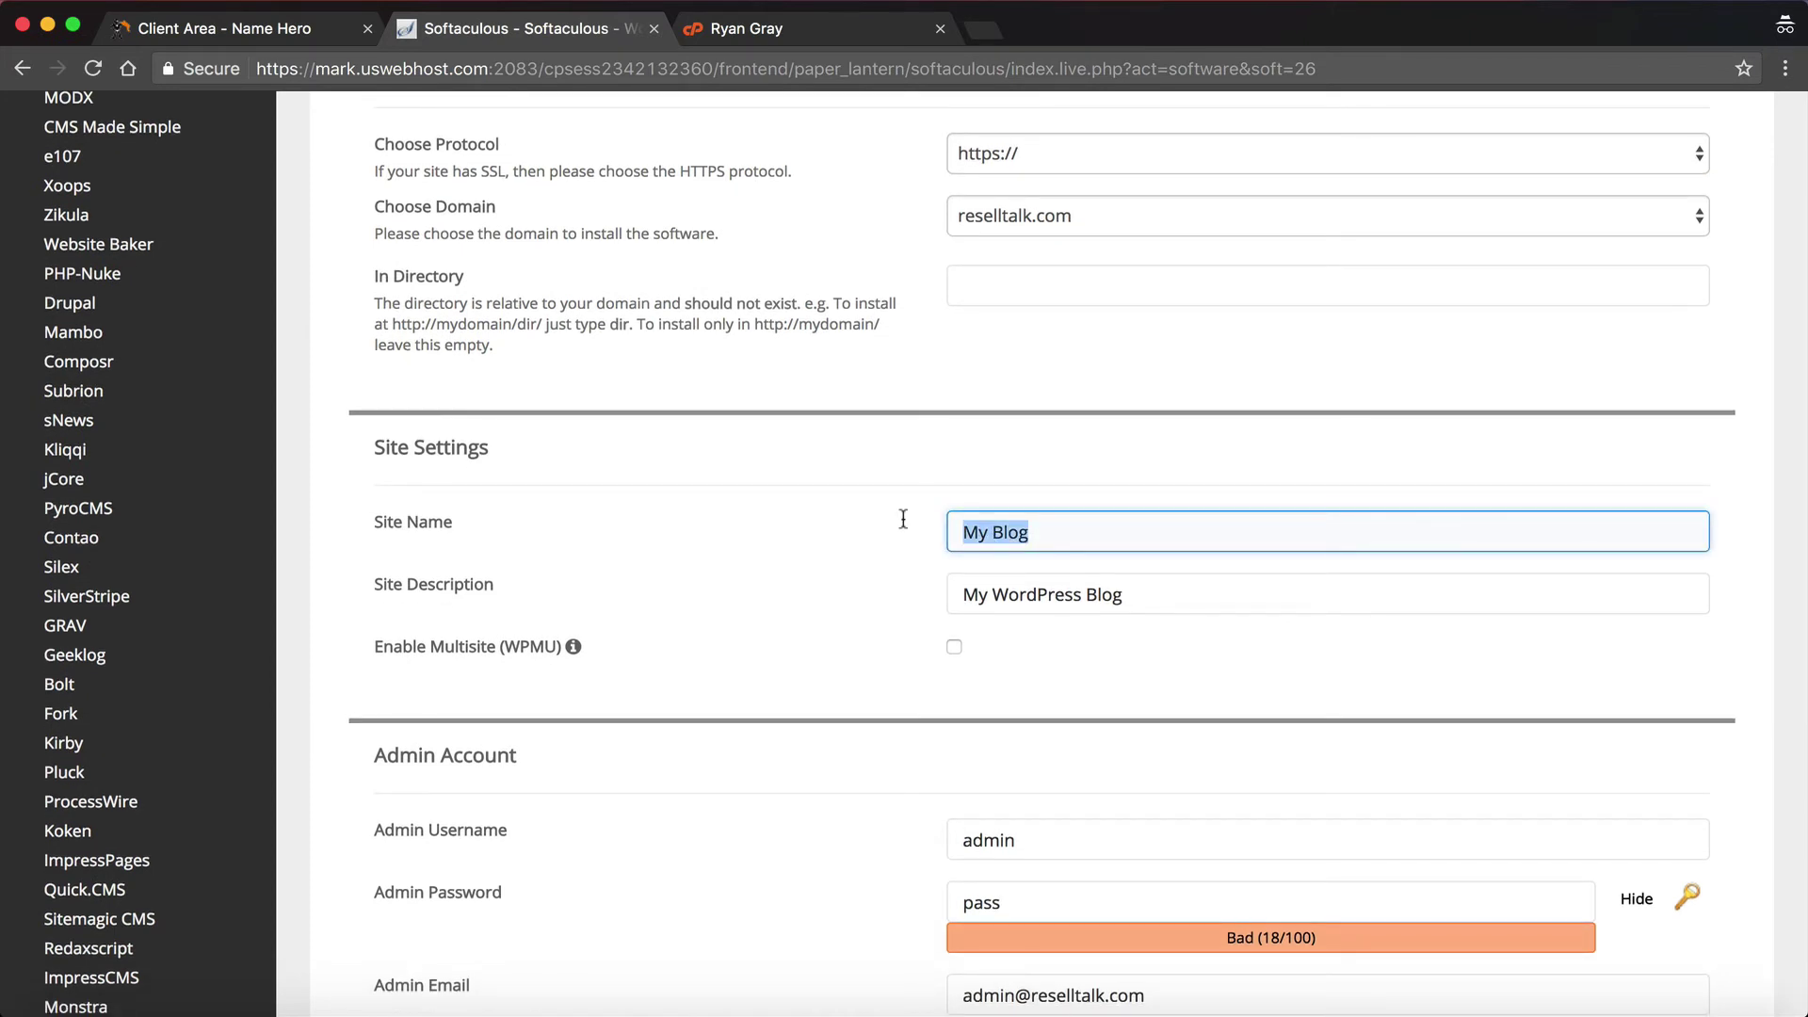
{"action": "type", "text": "Ryan Gray"}
{"action": "key", "text": "Tab"}
{"action": "type", "text": "My"}
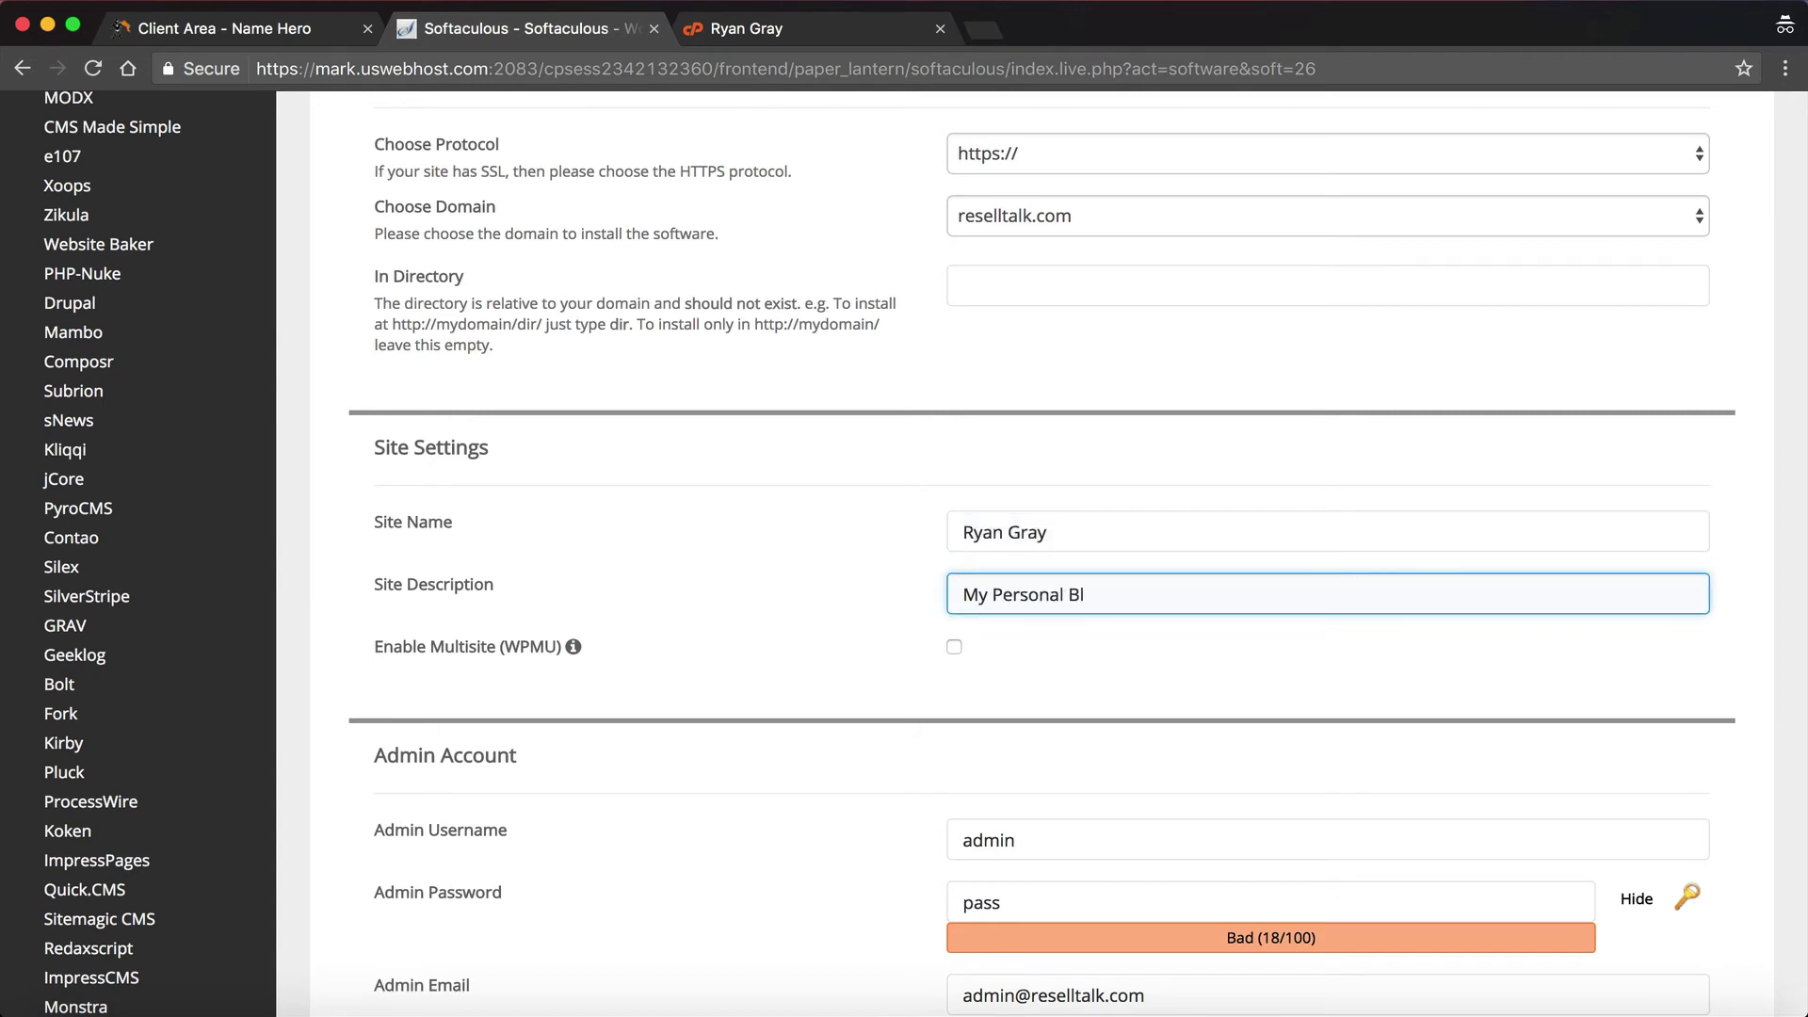
{"action": "type", "text": " Personal Blog"}
{"action": "left_click", "coordinate": [1047, 616]}
Step: Replace the default 'admin' username with a custom admin username
{"action": "scroll", "coordinate": [1047, 617], "scroll_direction": "down", "scroll_amount": 3}
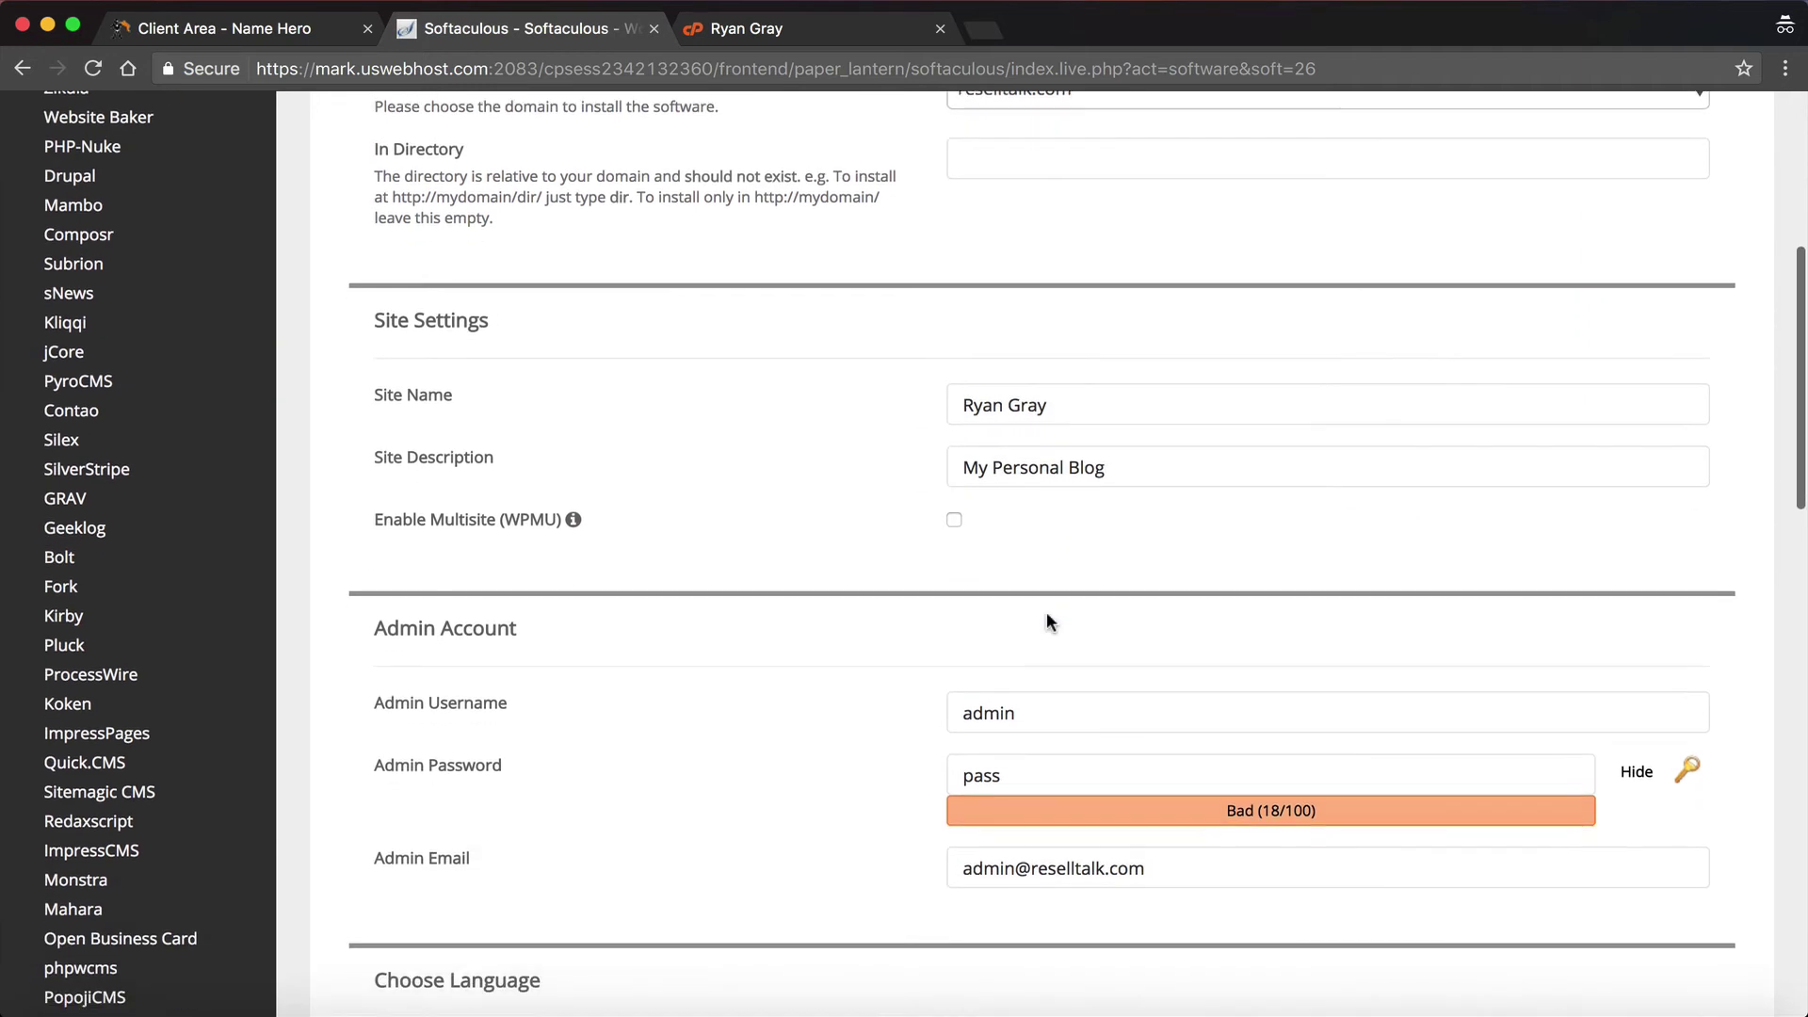
{"action": "scroll", "coordinate": [795, 565], "scroll_direction": "down", "scroll_amount": 3}
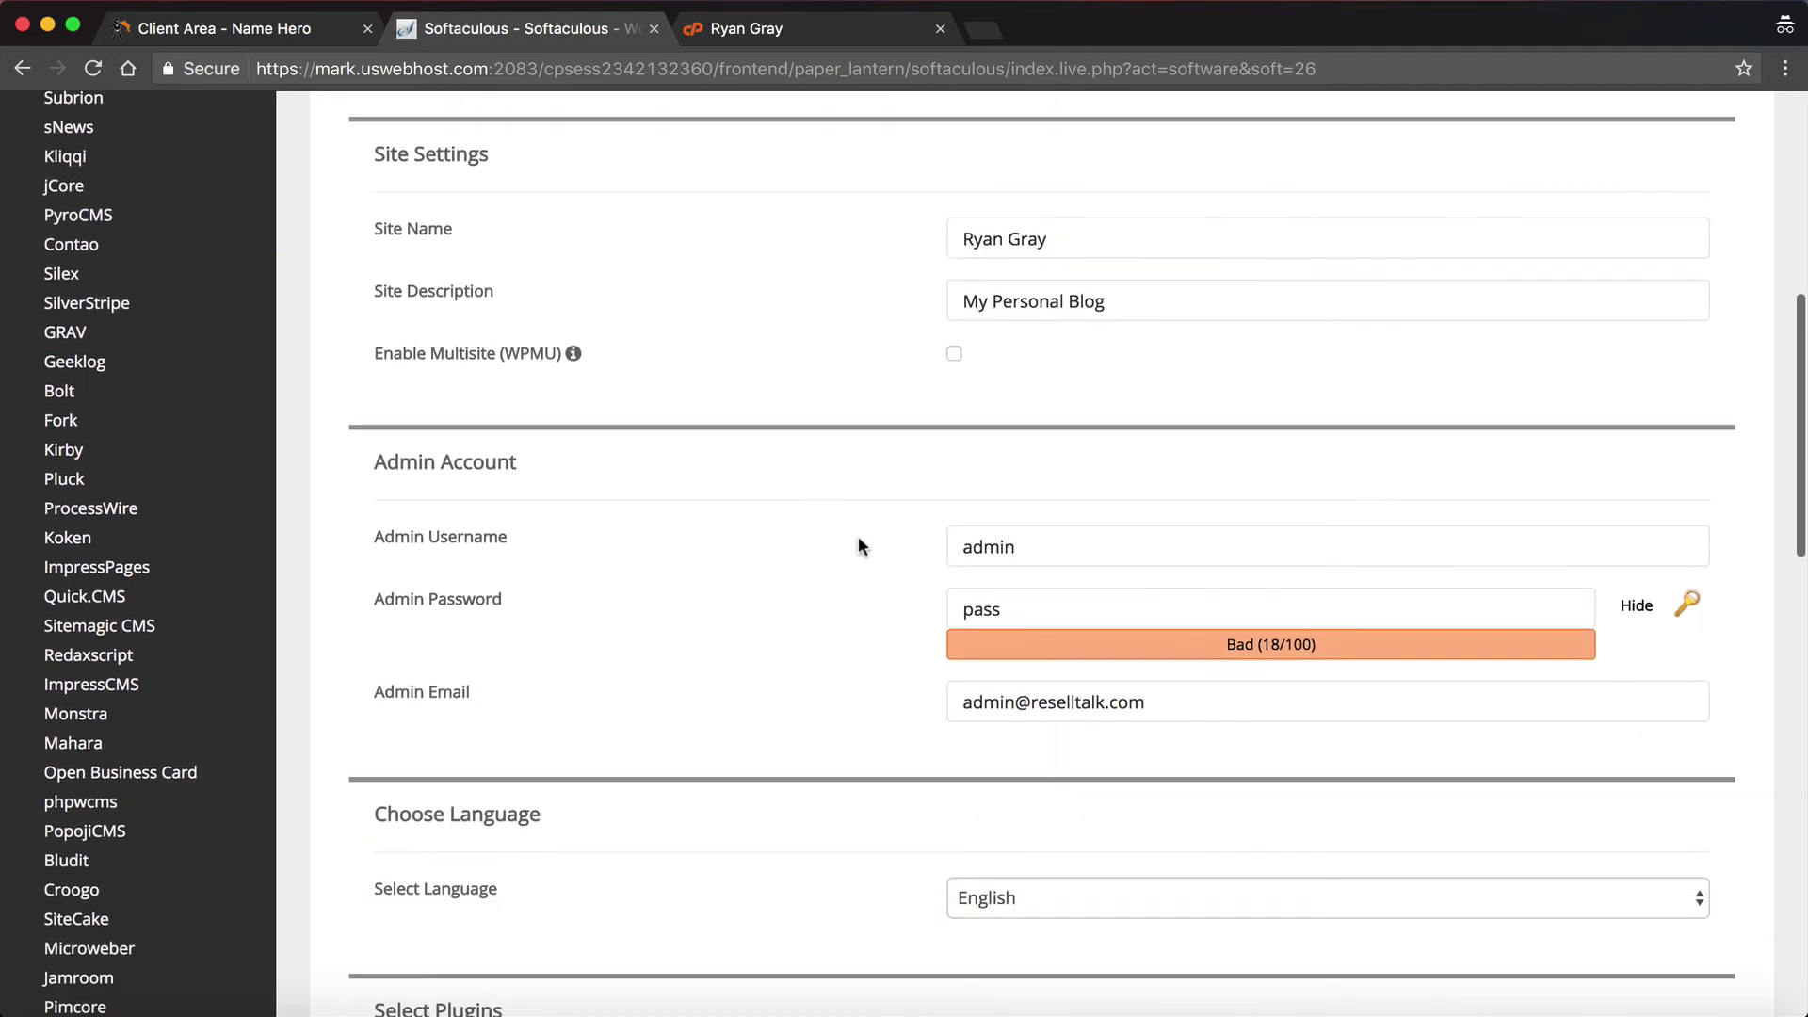
{"action": "left_click", "coordinate": [968, 527]}
{"action": "left_click_drag", "start_coordinate": [1057, 557], "coordinate": [959, 483]}
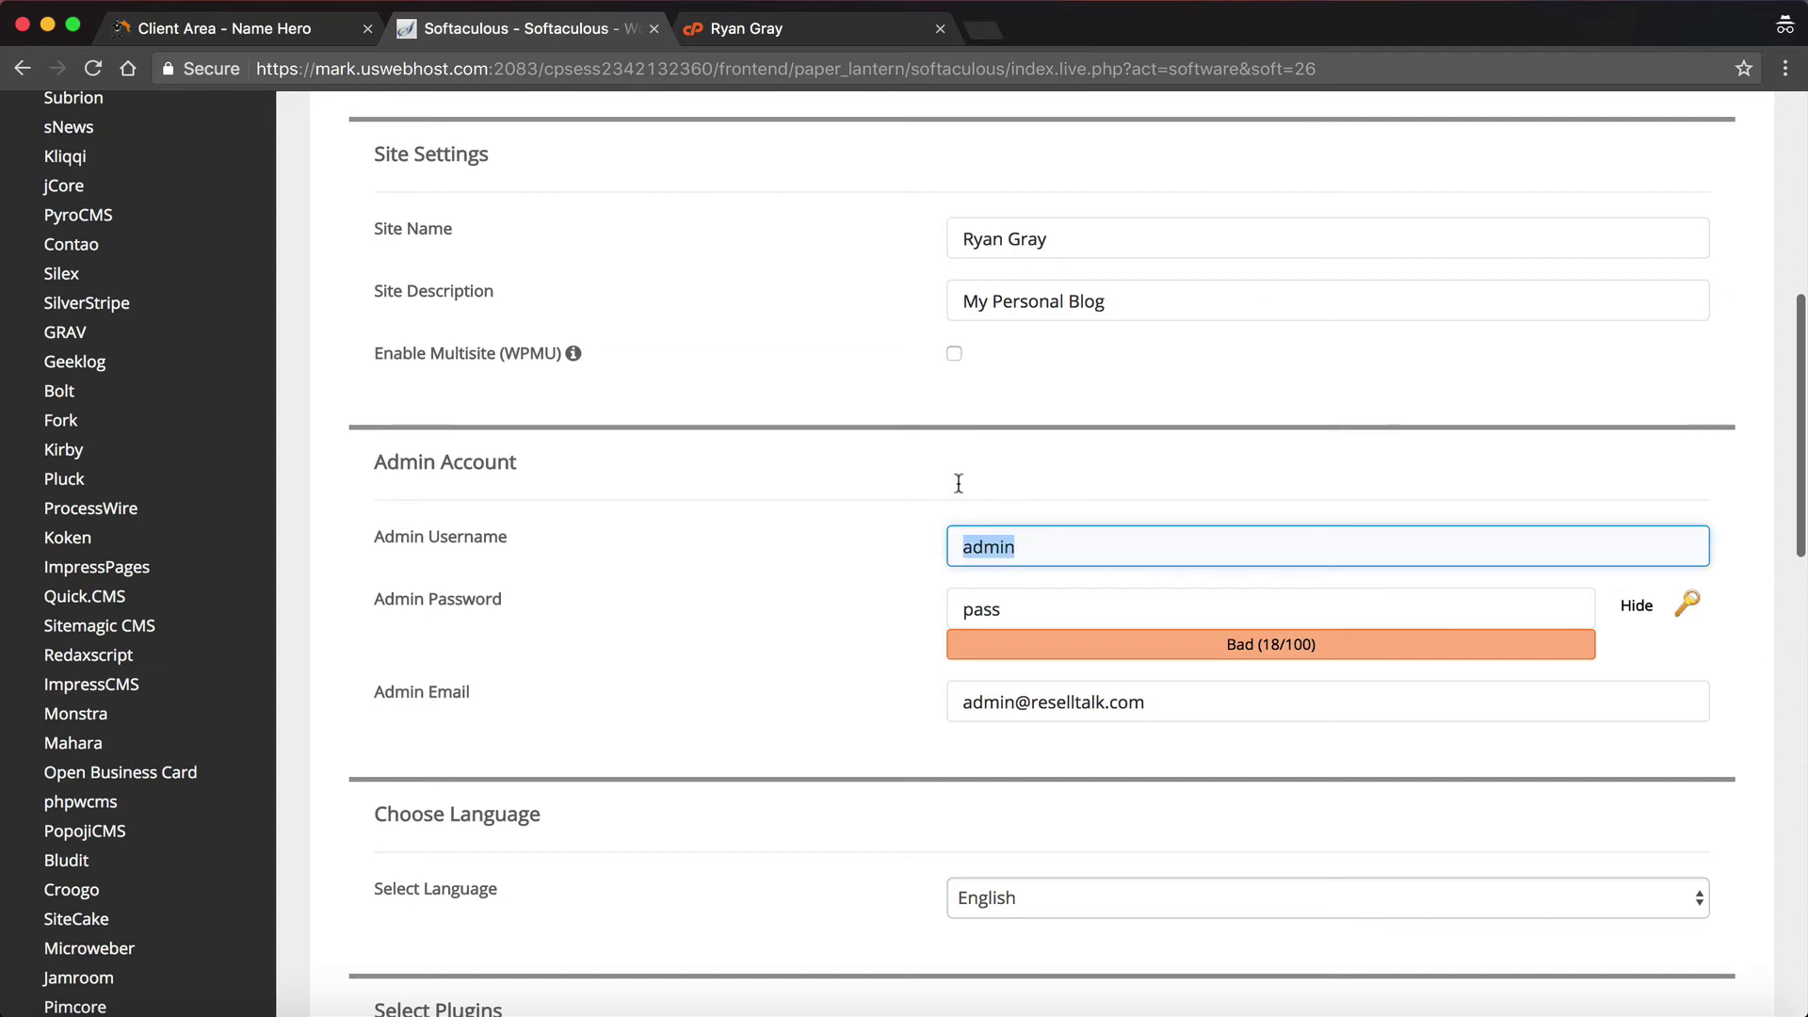
{"action": "type", "text": "rgr"}
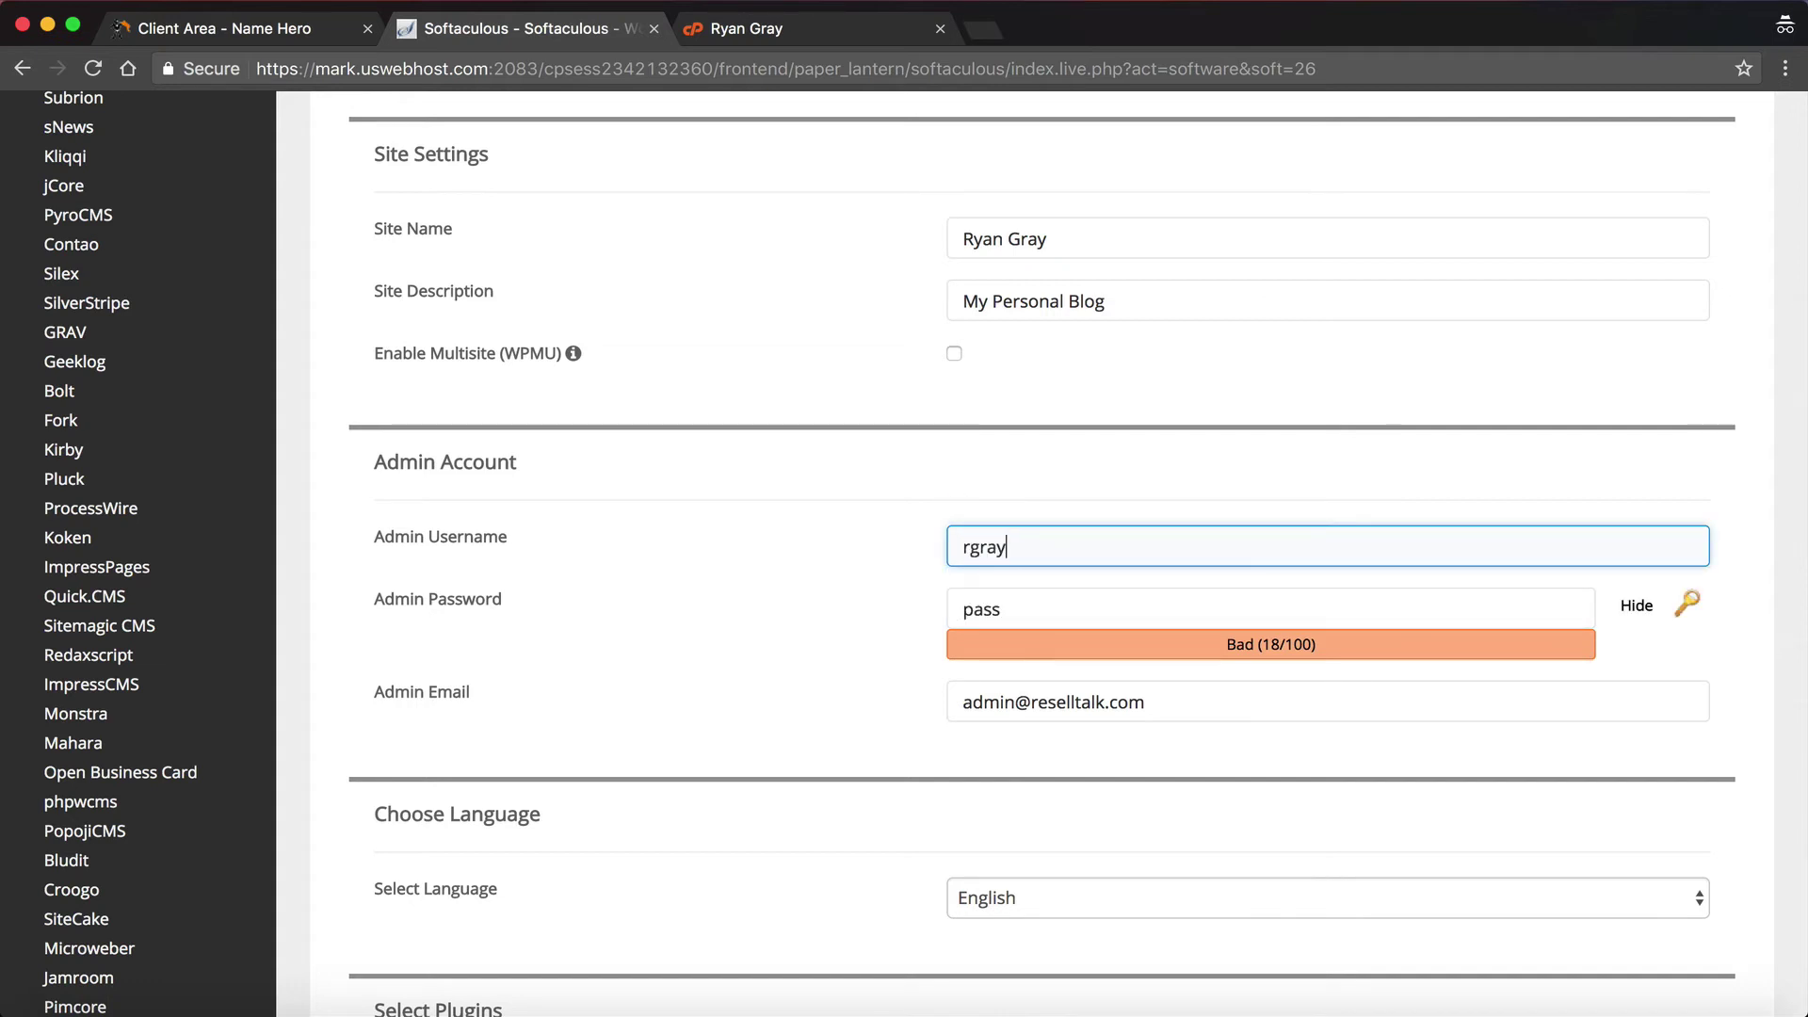
{"action": "type", "text": "ay"}
Step: Generate a strong admin password and enter the owner's admin e-mail address
{"action": "left_click", "coordinate": [1687, 602]}
{"action": "left_click", "coordinate": [1119, 618]}
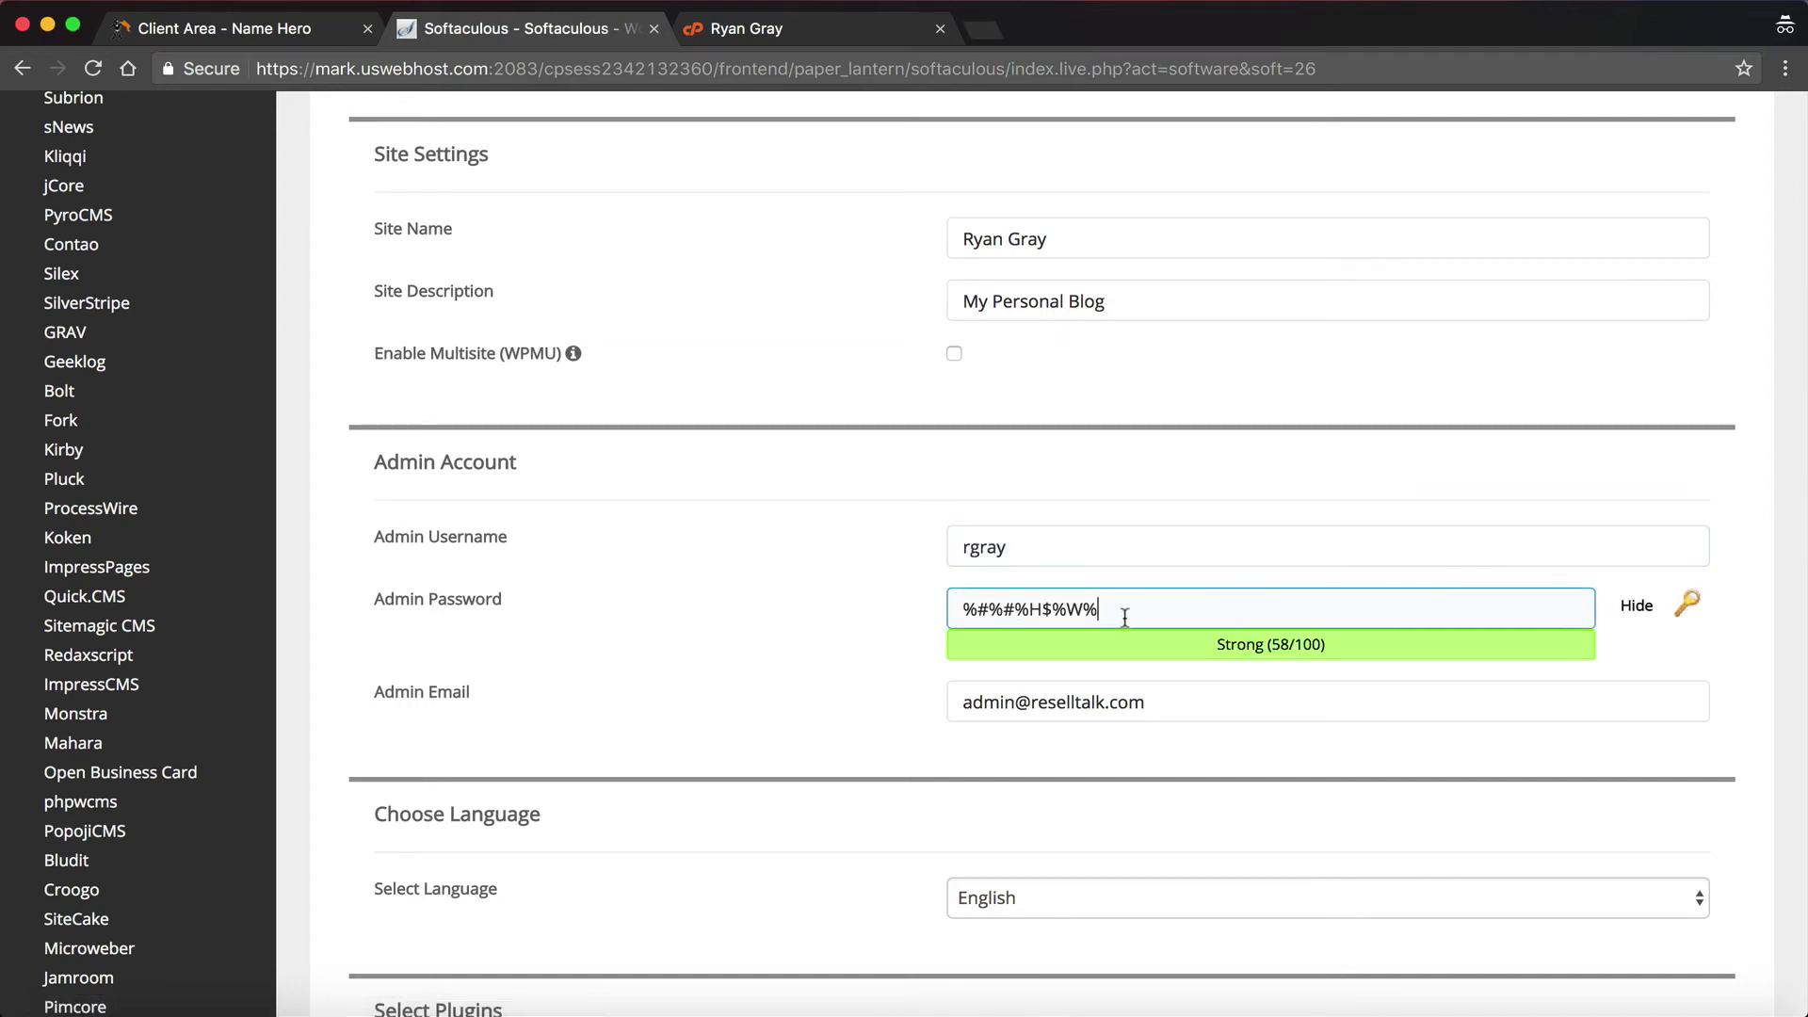
{"action": "left_click_drag", "start_coordinate": [1119, 618], "coordinate": [738, 472]}
{"action": "left_click", "coordinate": [794, 577]}
{"action": "left_click", "coordinate": [1185, 708]}
{"action": "key", "text": "super+a"}
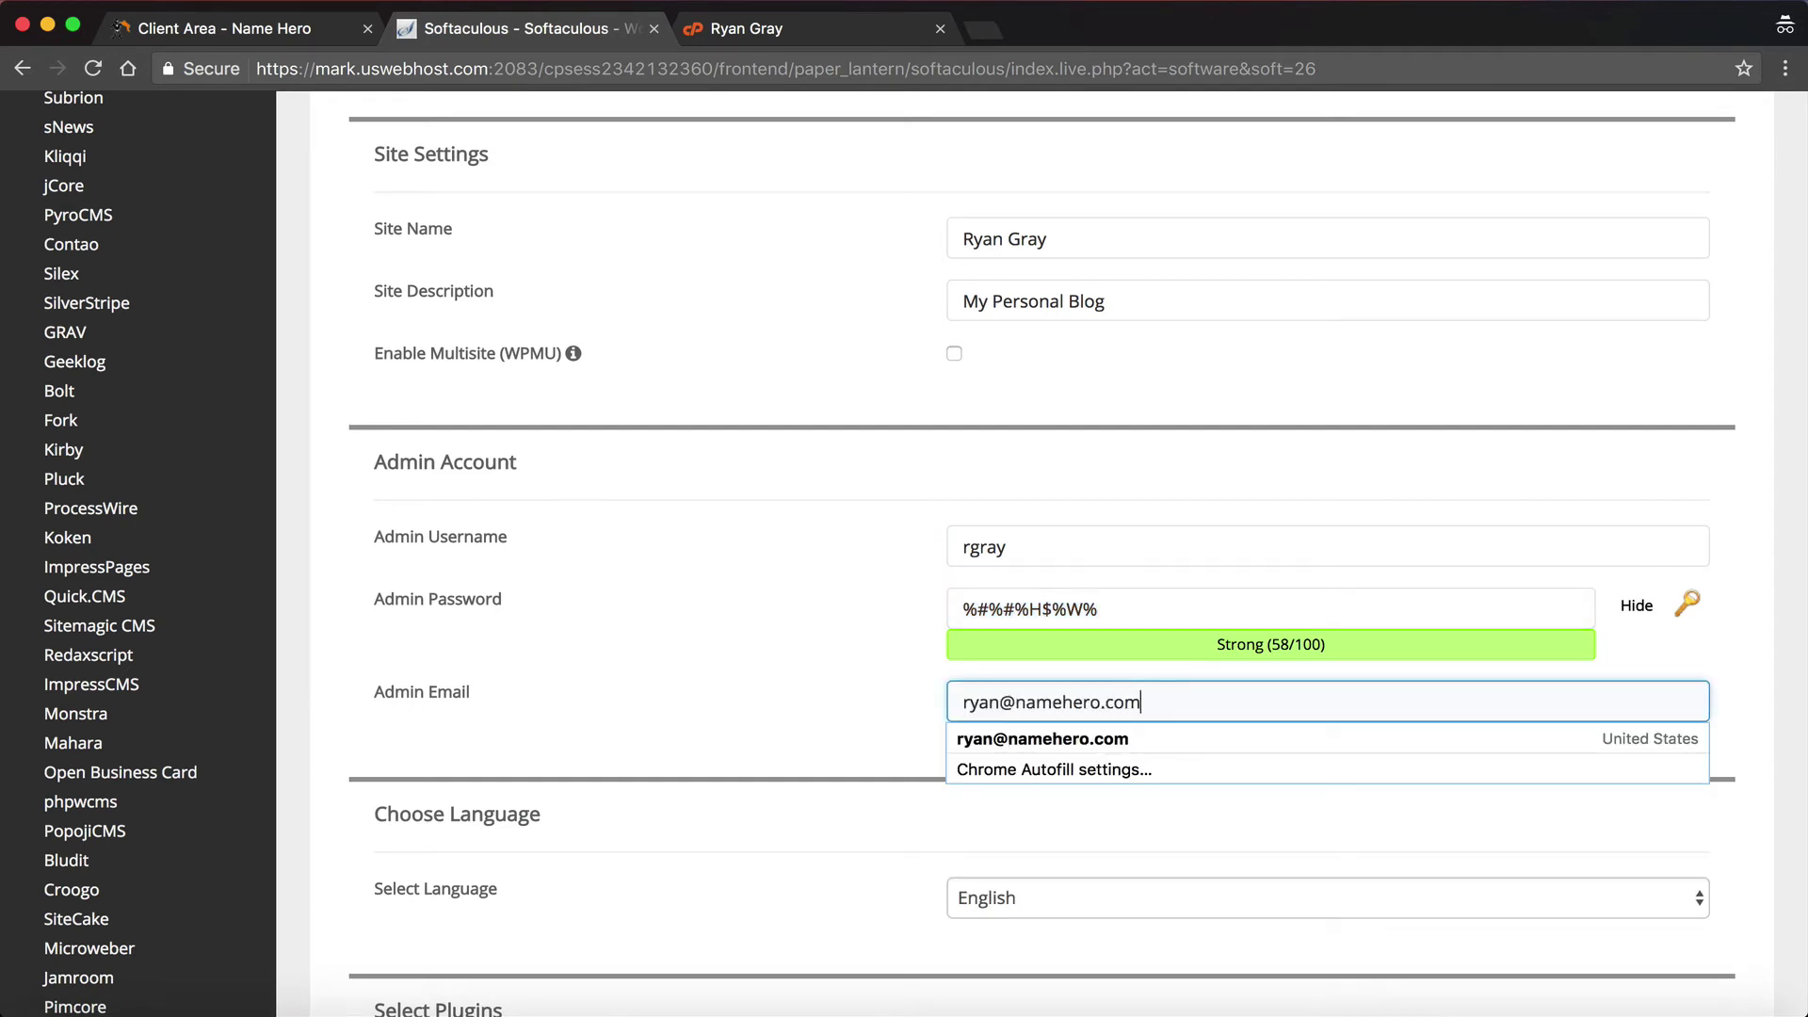
{"action": "left_click", "coordinate": [556, 612]}
{"action": "scroll", "coordinate": [558, 619], "scroll_direction": "down", "scroll_amount": 5}
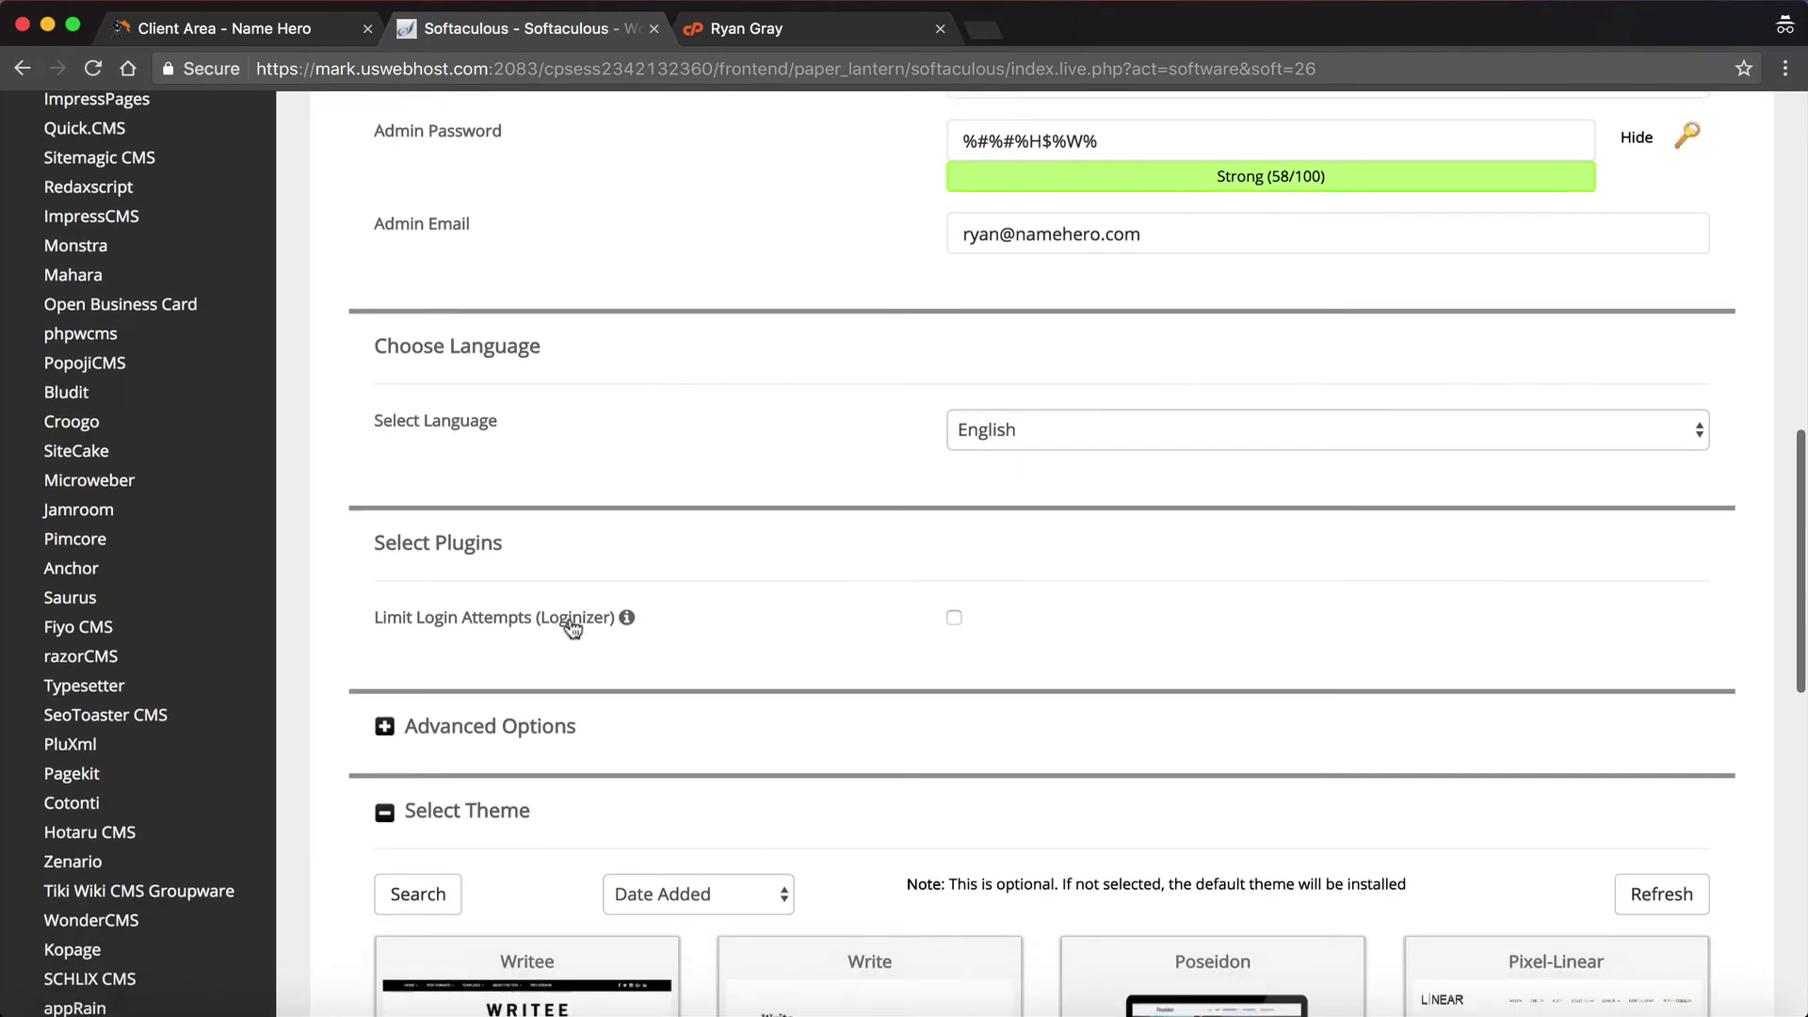
{"action": "scroll", "coordinate": [572, 629], "scroll_direction": "down", "scroll_amount": 2}
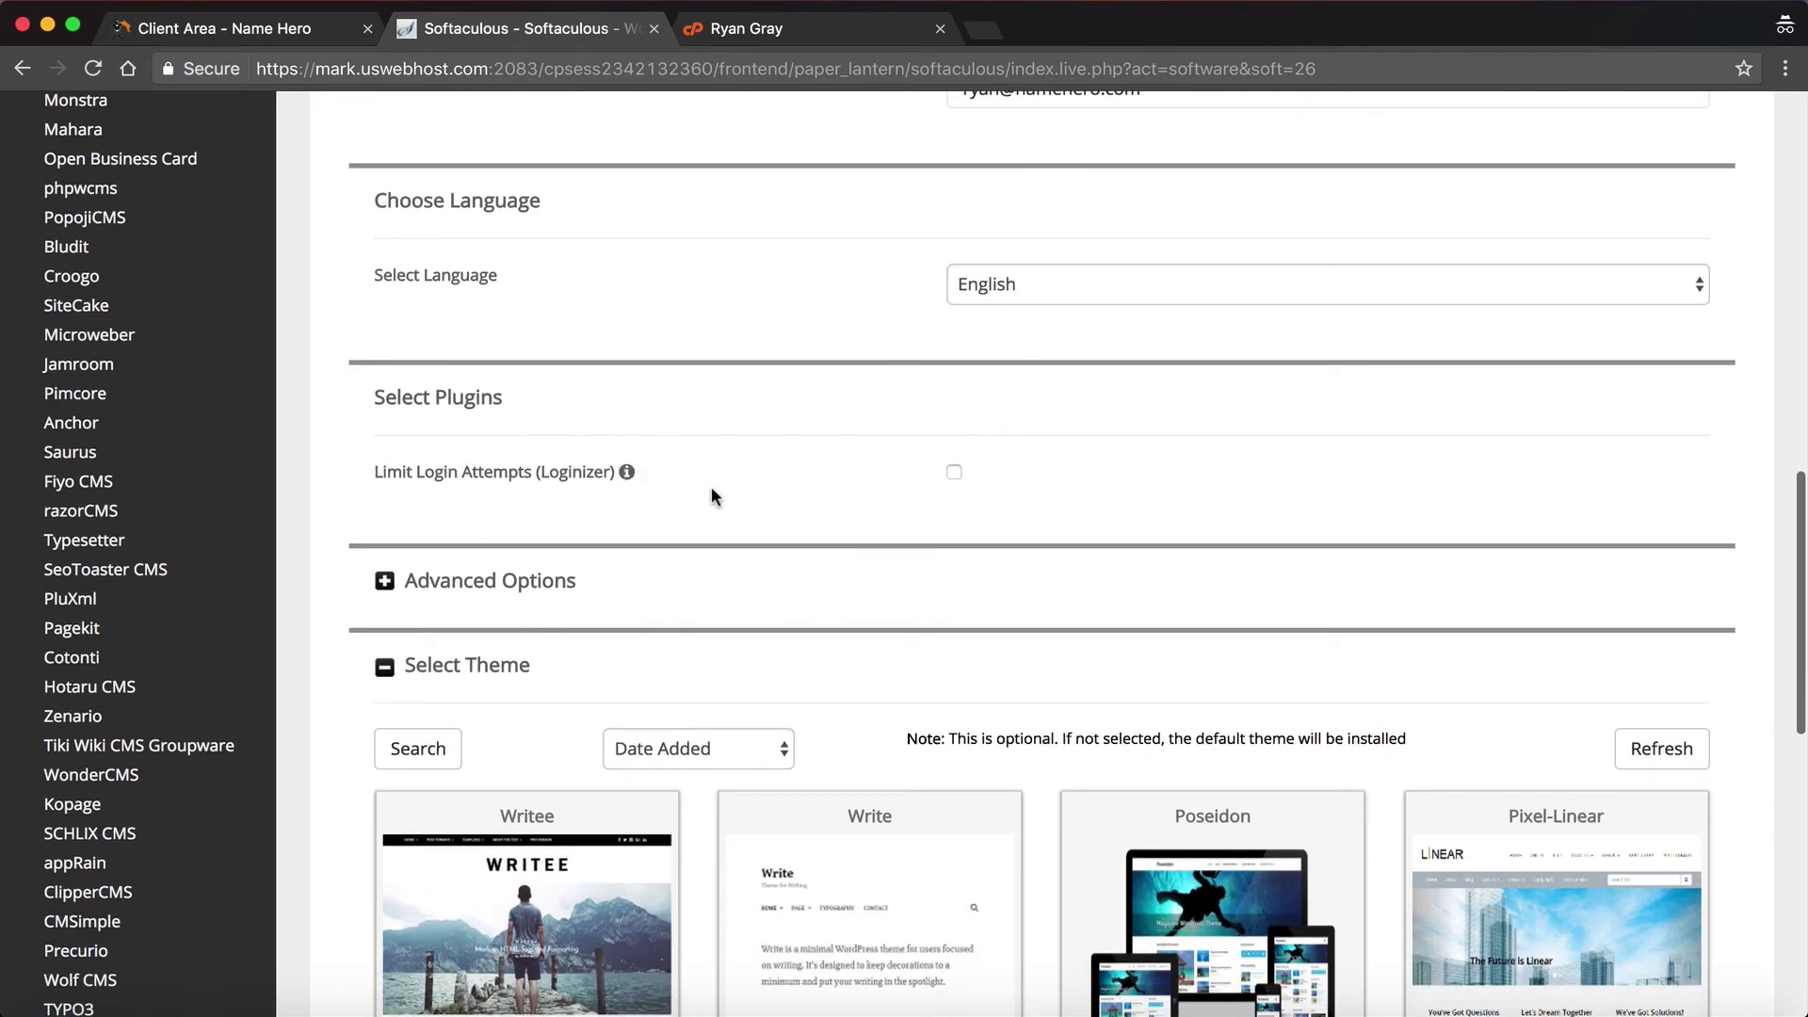
{"action": "mouse_move", "coordinate": [628, 473]}
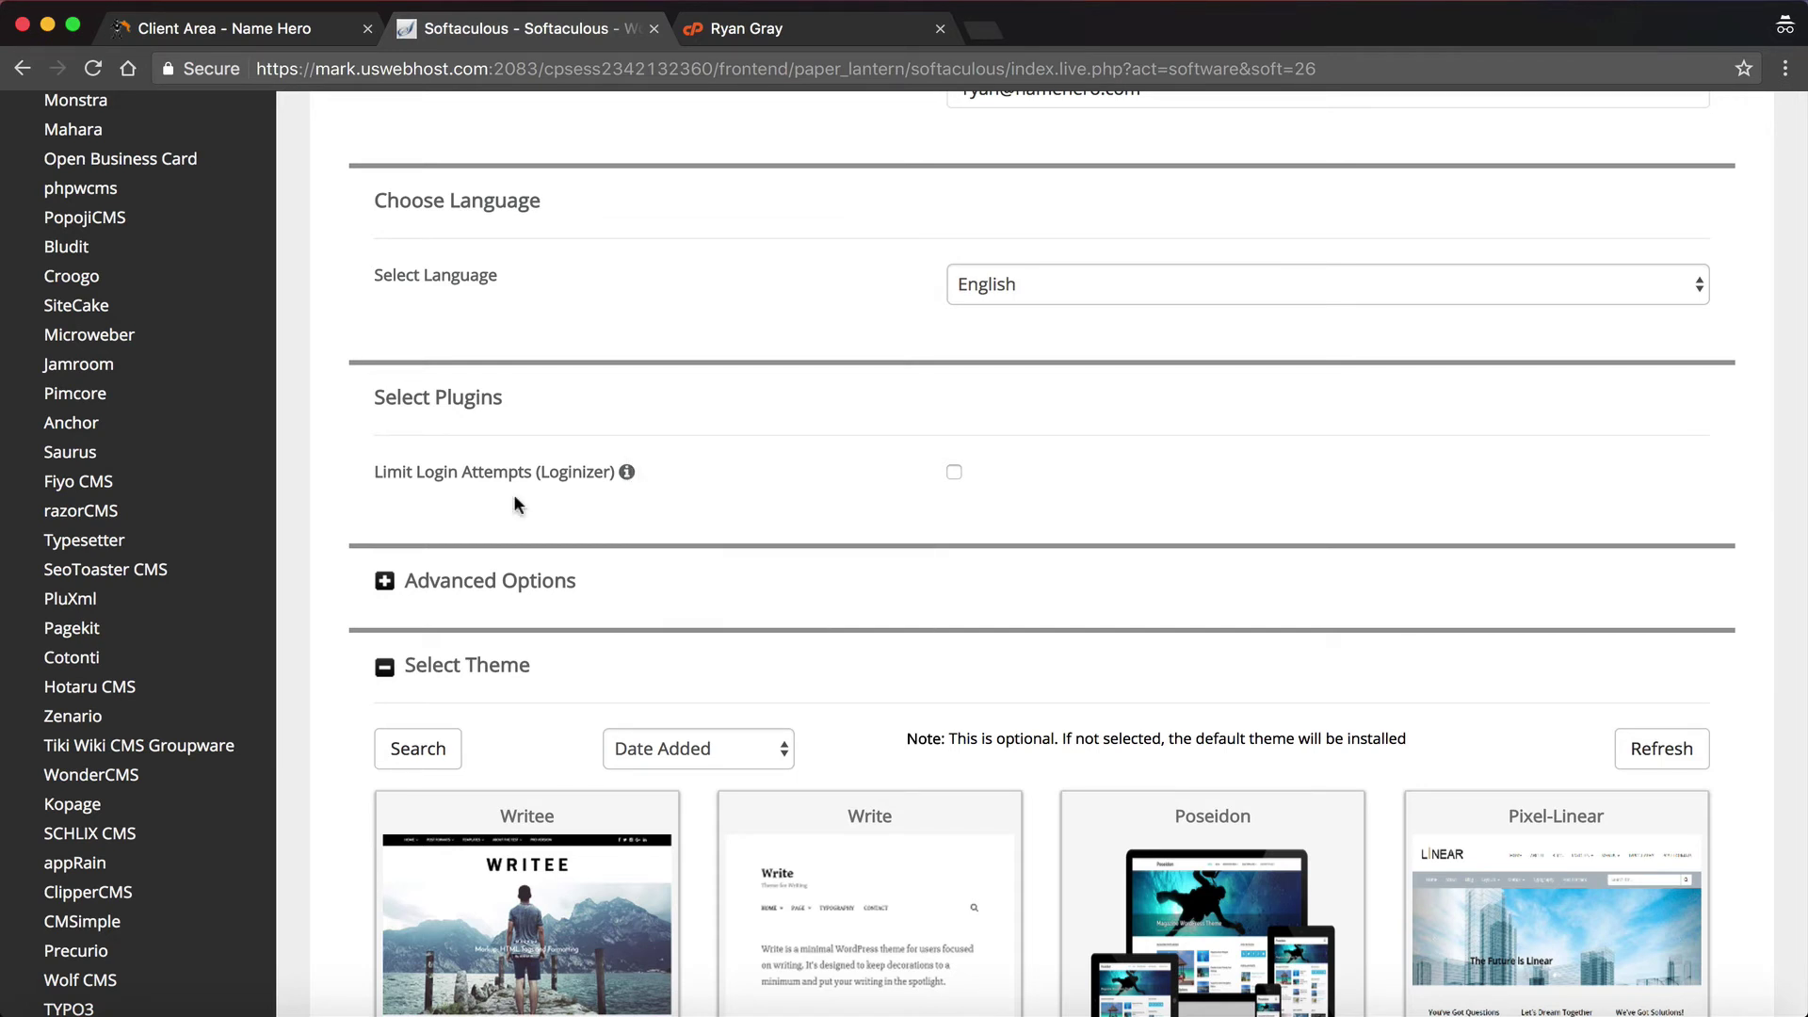
{"action": "left_click", "coordinate": [437, 563]}
{"action": "scroll", "coordinate": [434, 582], "scroll_direction": "down", "scroll_amount": 3}
{"action": "scroll", "coordinate": [434, 582], "scroll_direction": "down", "scroll_amount": 4}
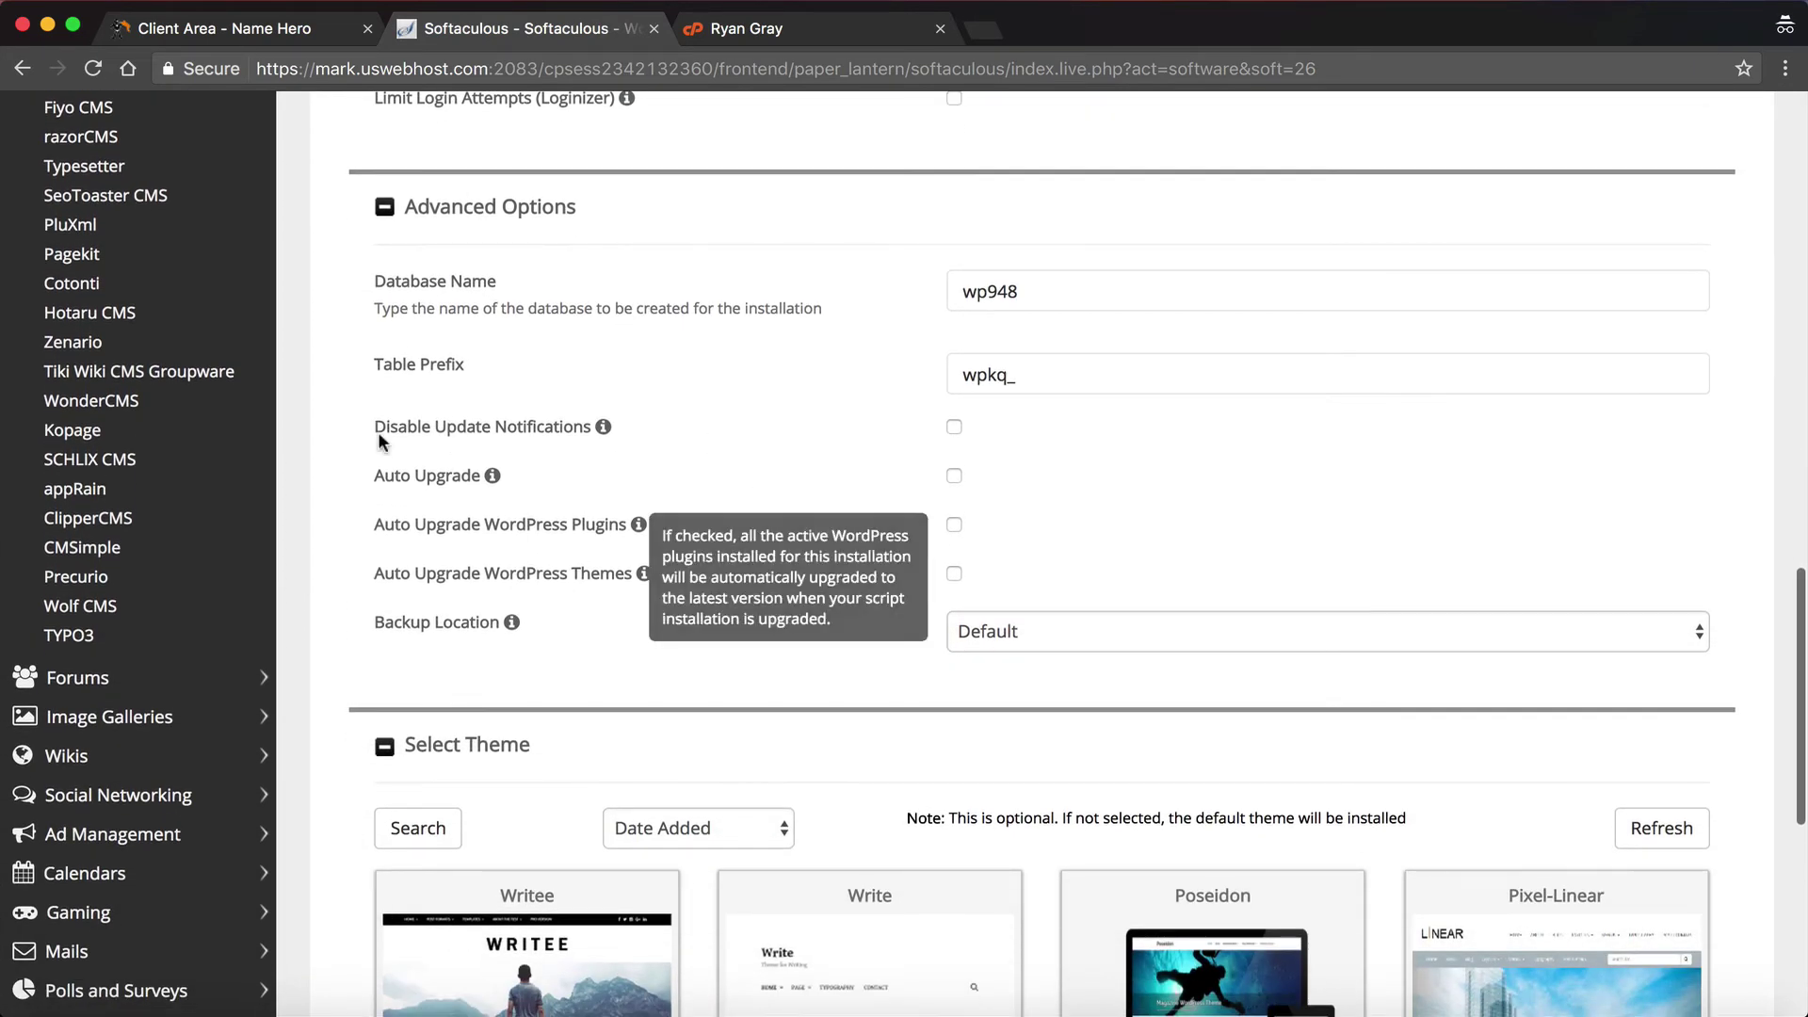
{"action": "mouse_move", "coordinate": [646, 576]}
{"action": "scroll", "coordinate": [656, 535], "scroll_direction": "down", "scroll_amount": 1}
{"action": "scroll", "coordinate": [495, 403], "scroll_direction": "up", "scroll_amount": 3}
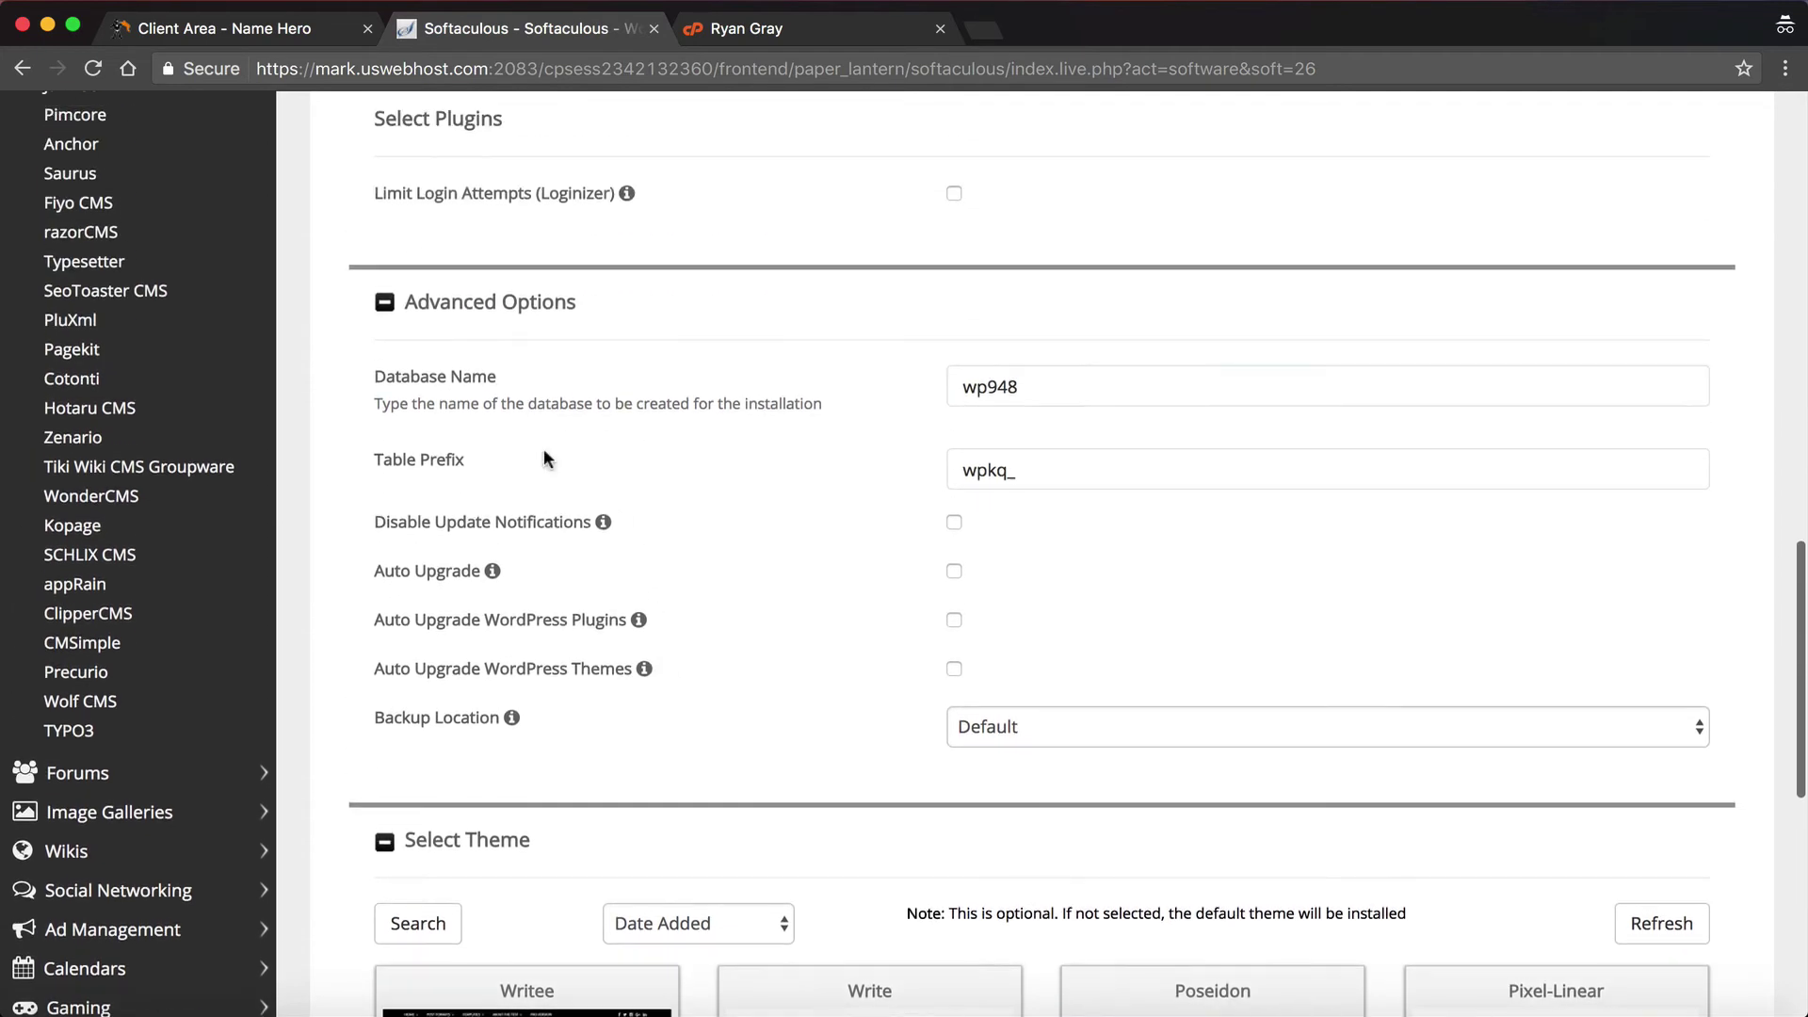
{"action": "left_click", "coordinate": [434, 297]}
{"action": "scroll", "coordinate": [636, 453], "scroll_direction": "down", "scroll_amount": 2}
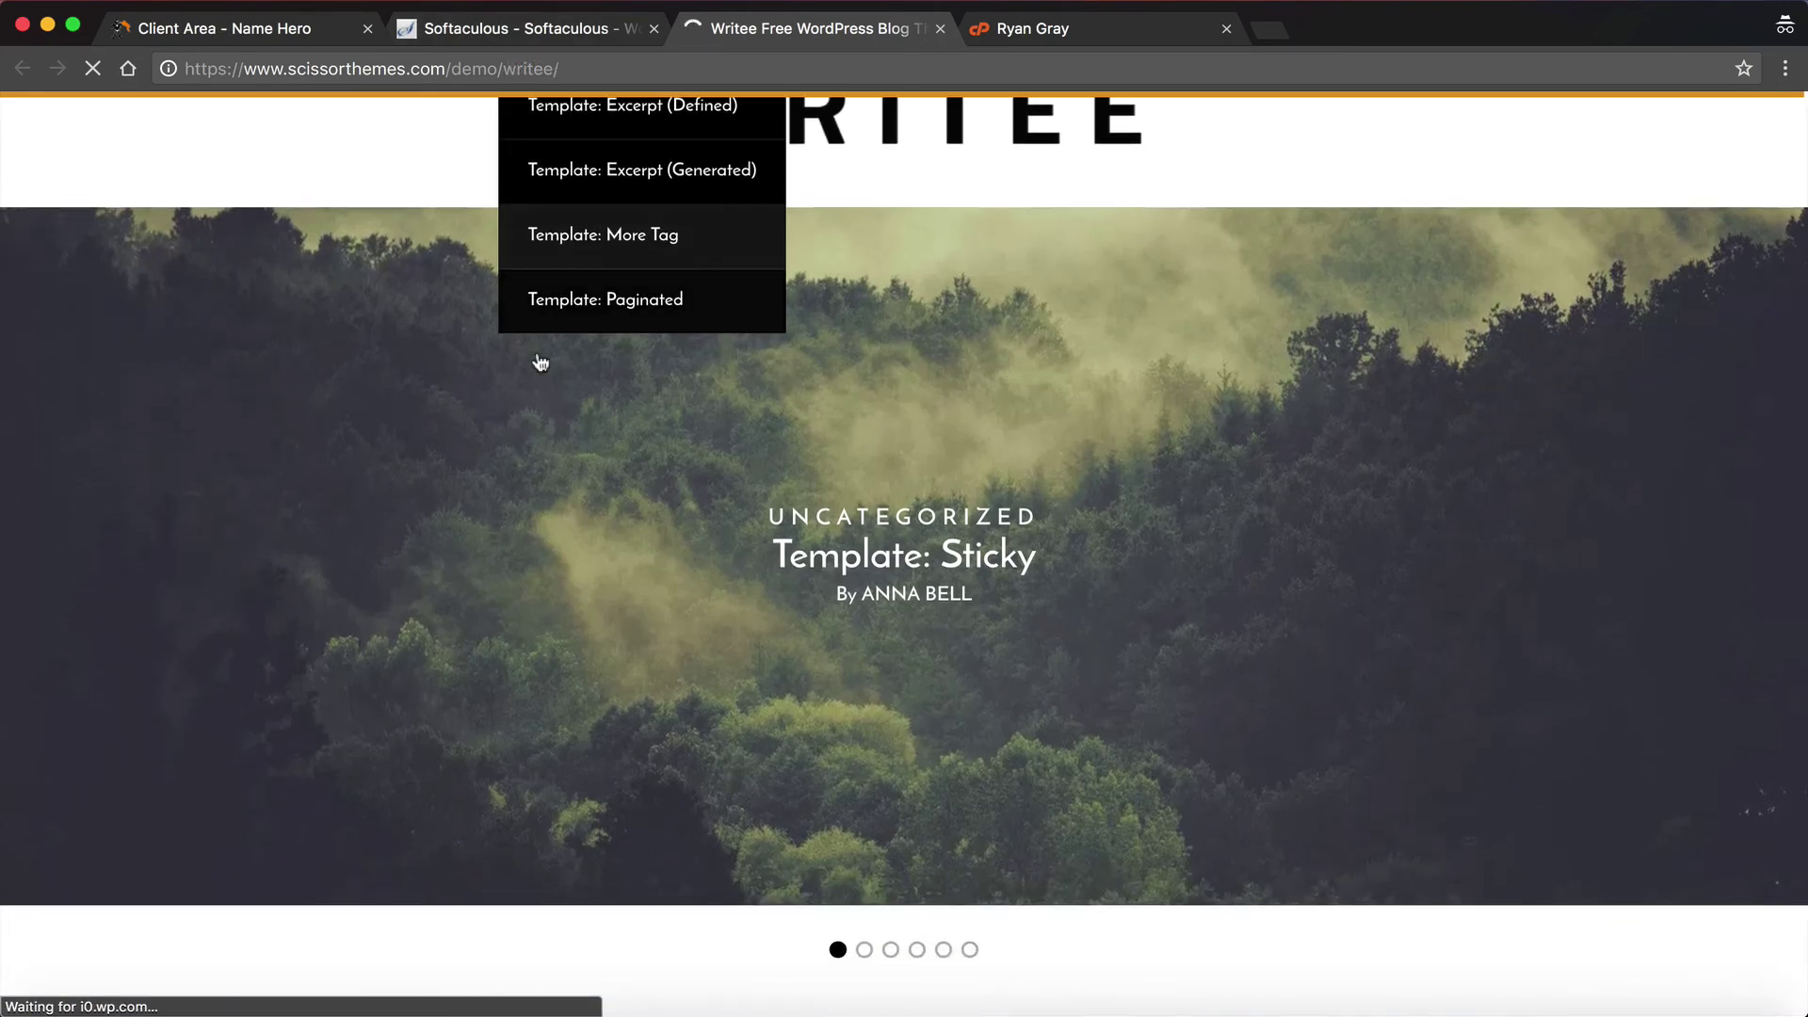
Step: Scroll down through the Writee demo's posts and back up to the header slider
{"action": "scroll", "coordinate": [370, 684], "scroll_direction": "down", "scroll_amount": 15}
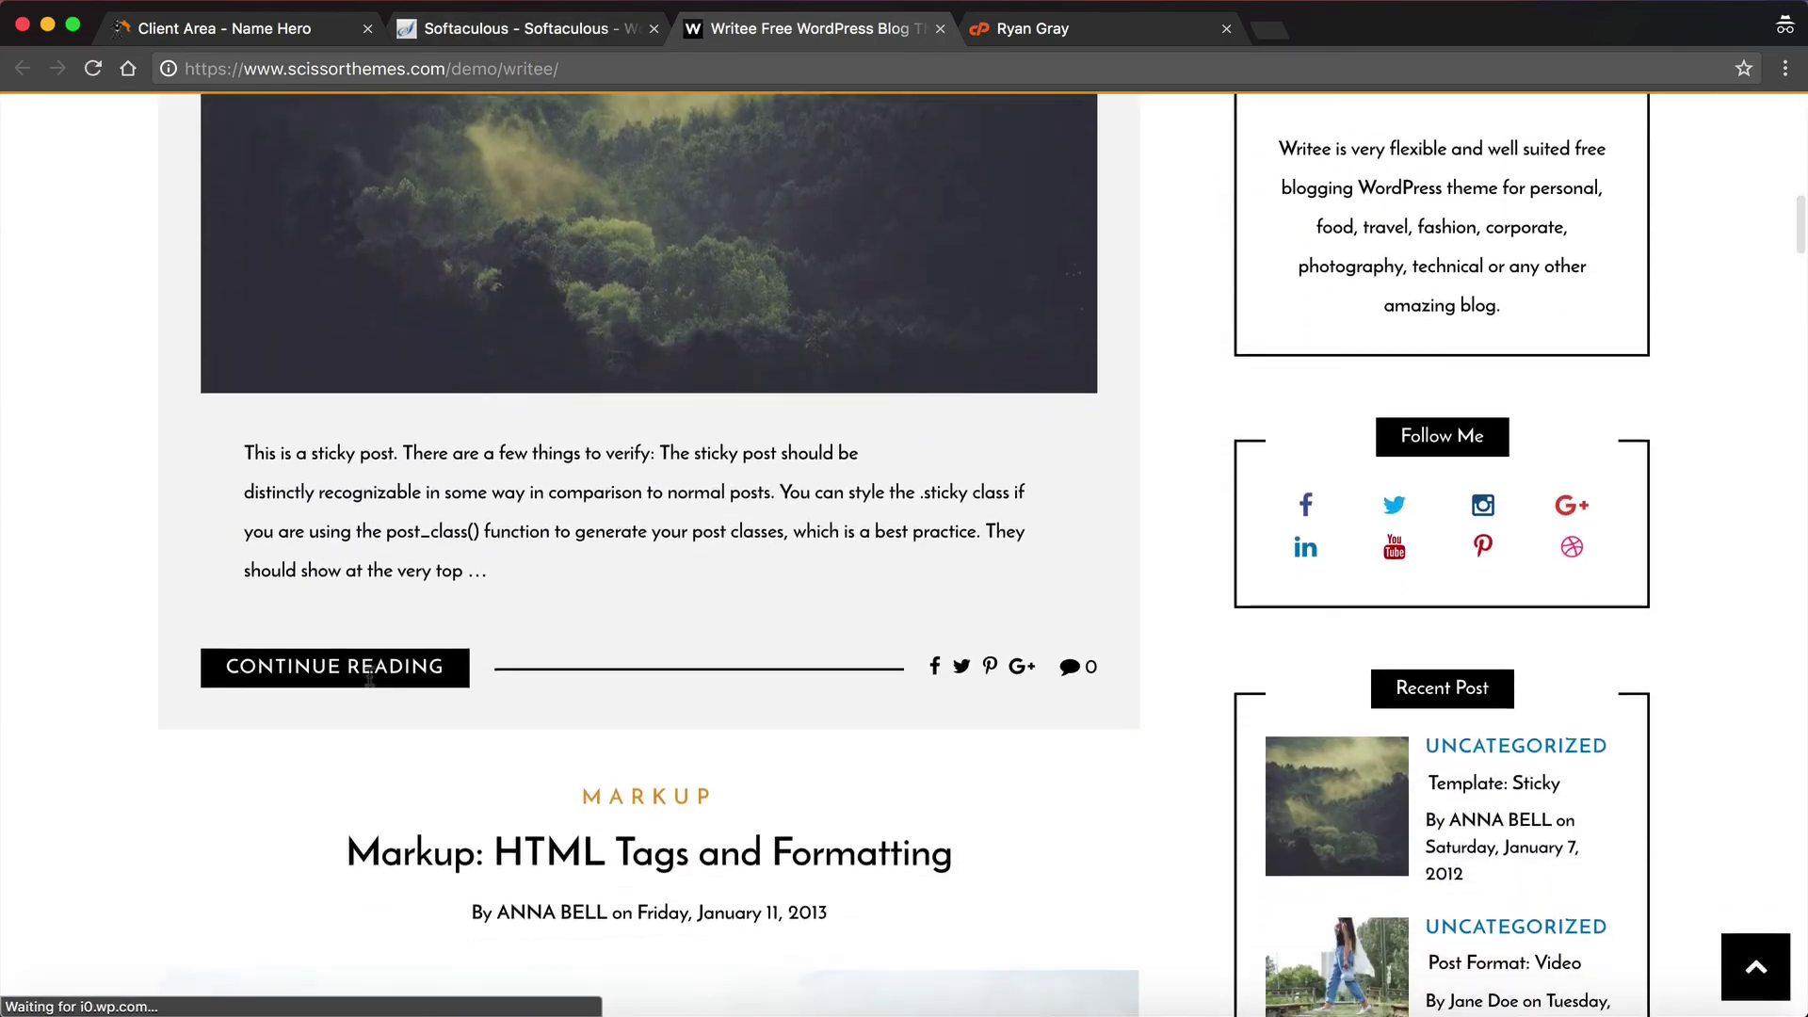
{"action": "scroll", "coordinate": [323, 913], "scroll_direction": "down", "scroll_amount": 20}
{"action": "scroll", "coordinate": [323, 913], "scroll_direction": "down", "scroll_amount": 20}
{"action": "scroll", "coordinate": [325, 911], "scroll_direction": "up", "scroll_amount": 20}
{"action": "scroll", "coordinate": [325, 911], "scroll_direction": "up", "scroll_amount": 5}
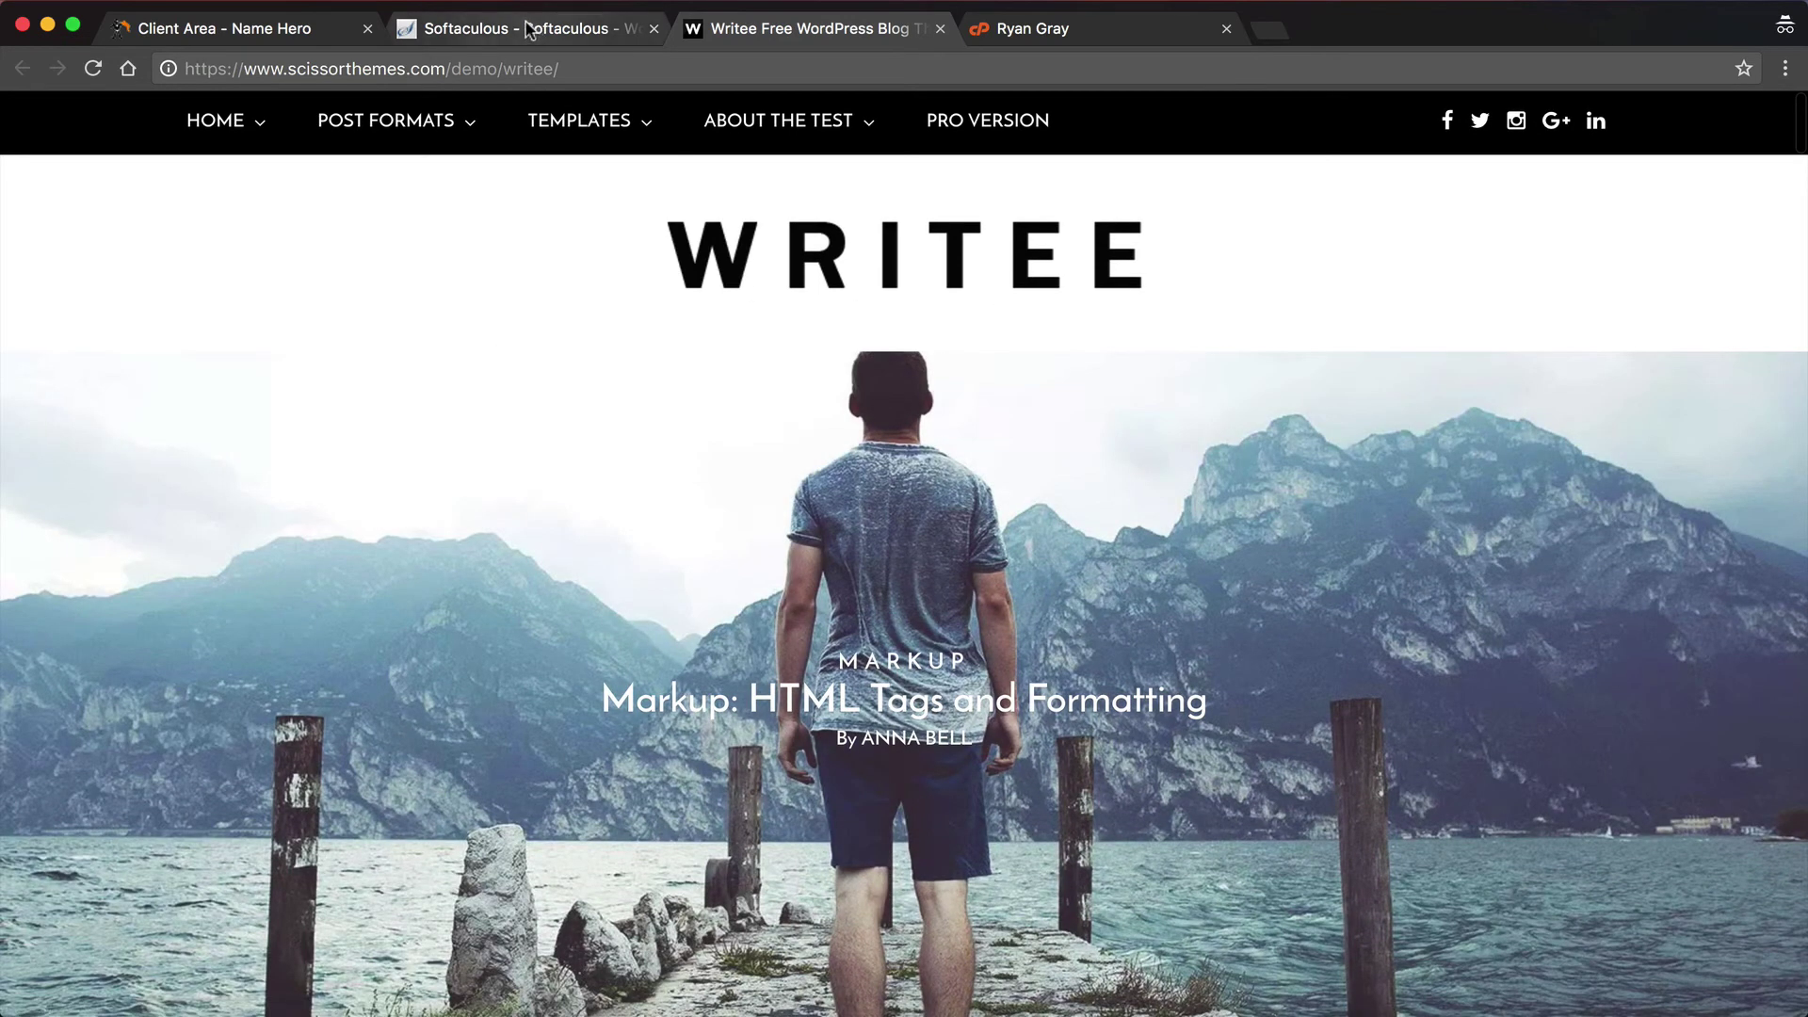
Step: Return to the Softaculous form and install WordPress with the Writee theme selected
{"action": "left_click", "coordinate": [527, 29]}
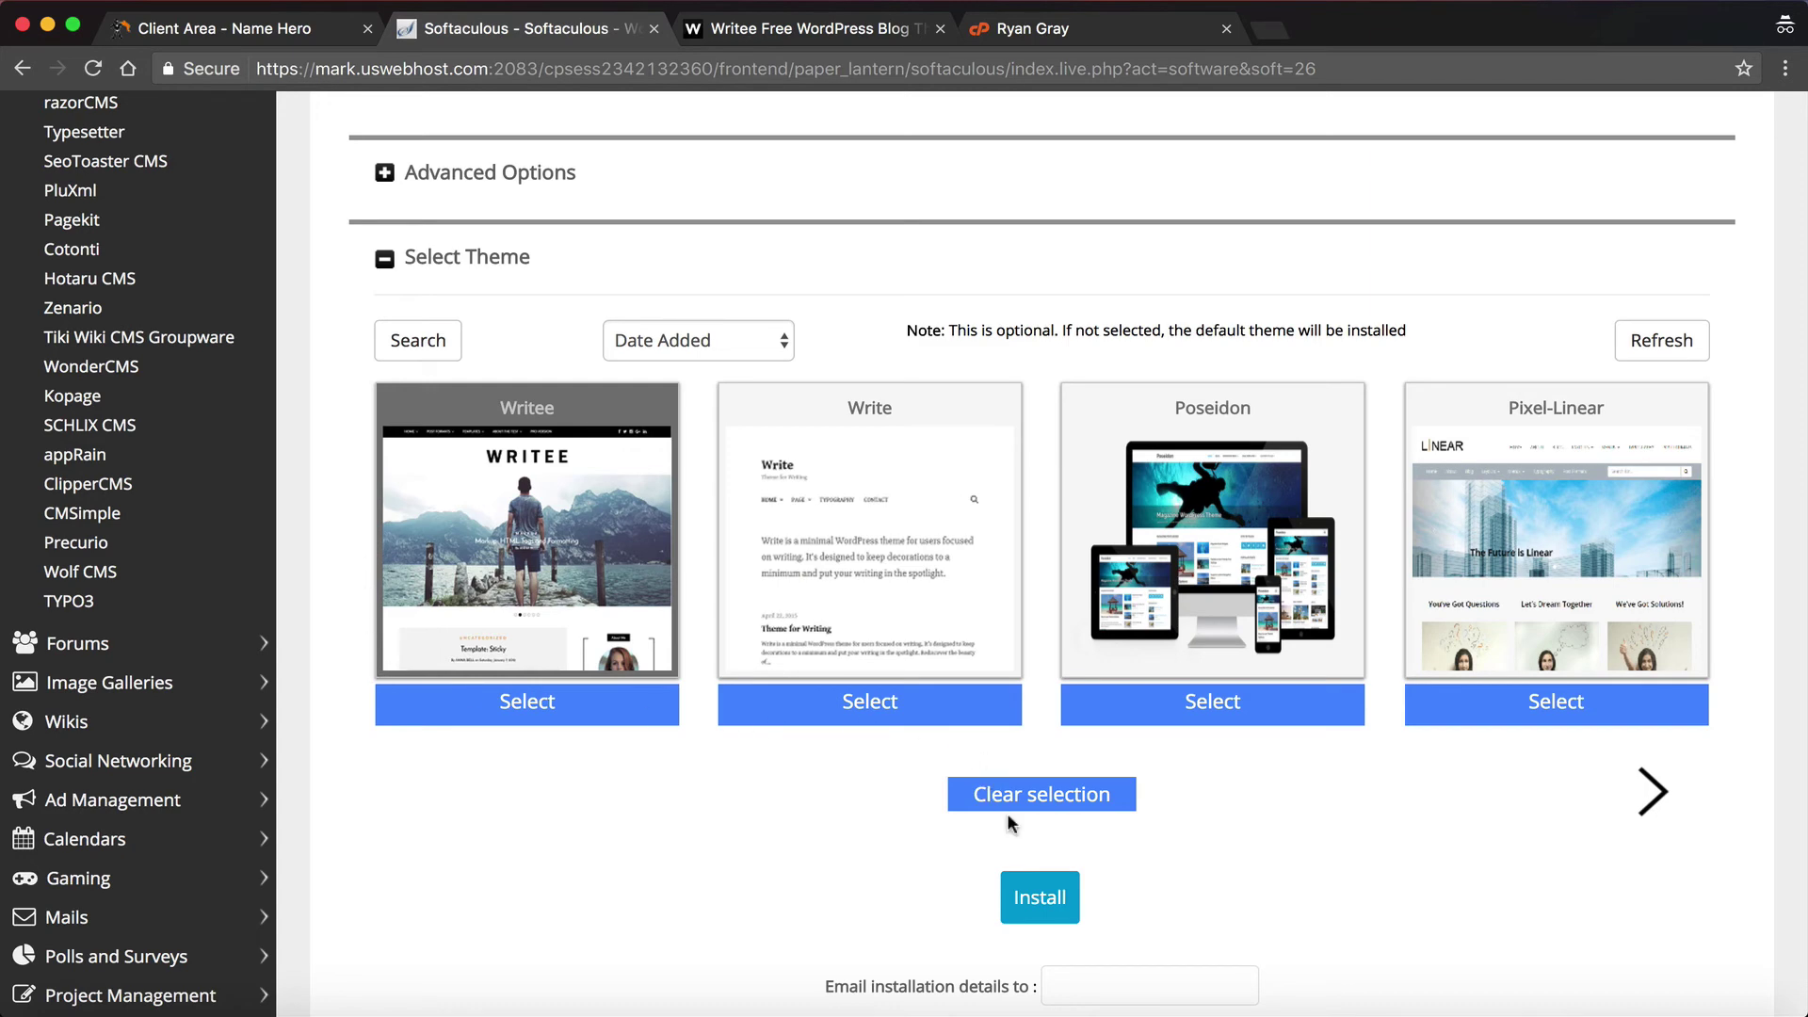
{"action": "left_click", "coordinate": [1034, 890]}
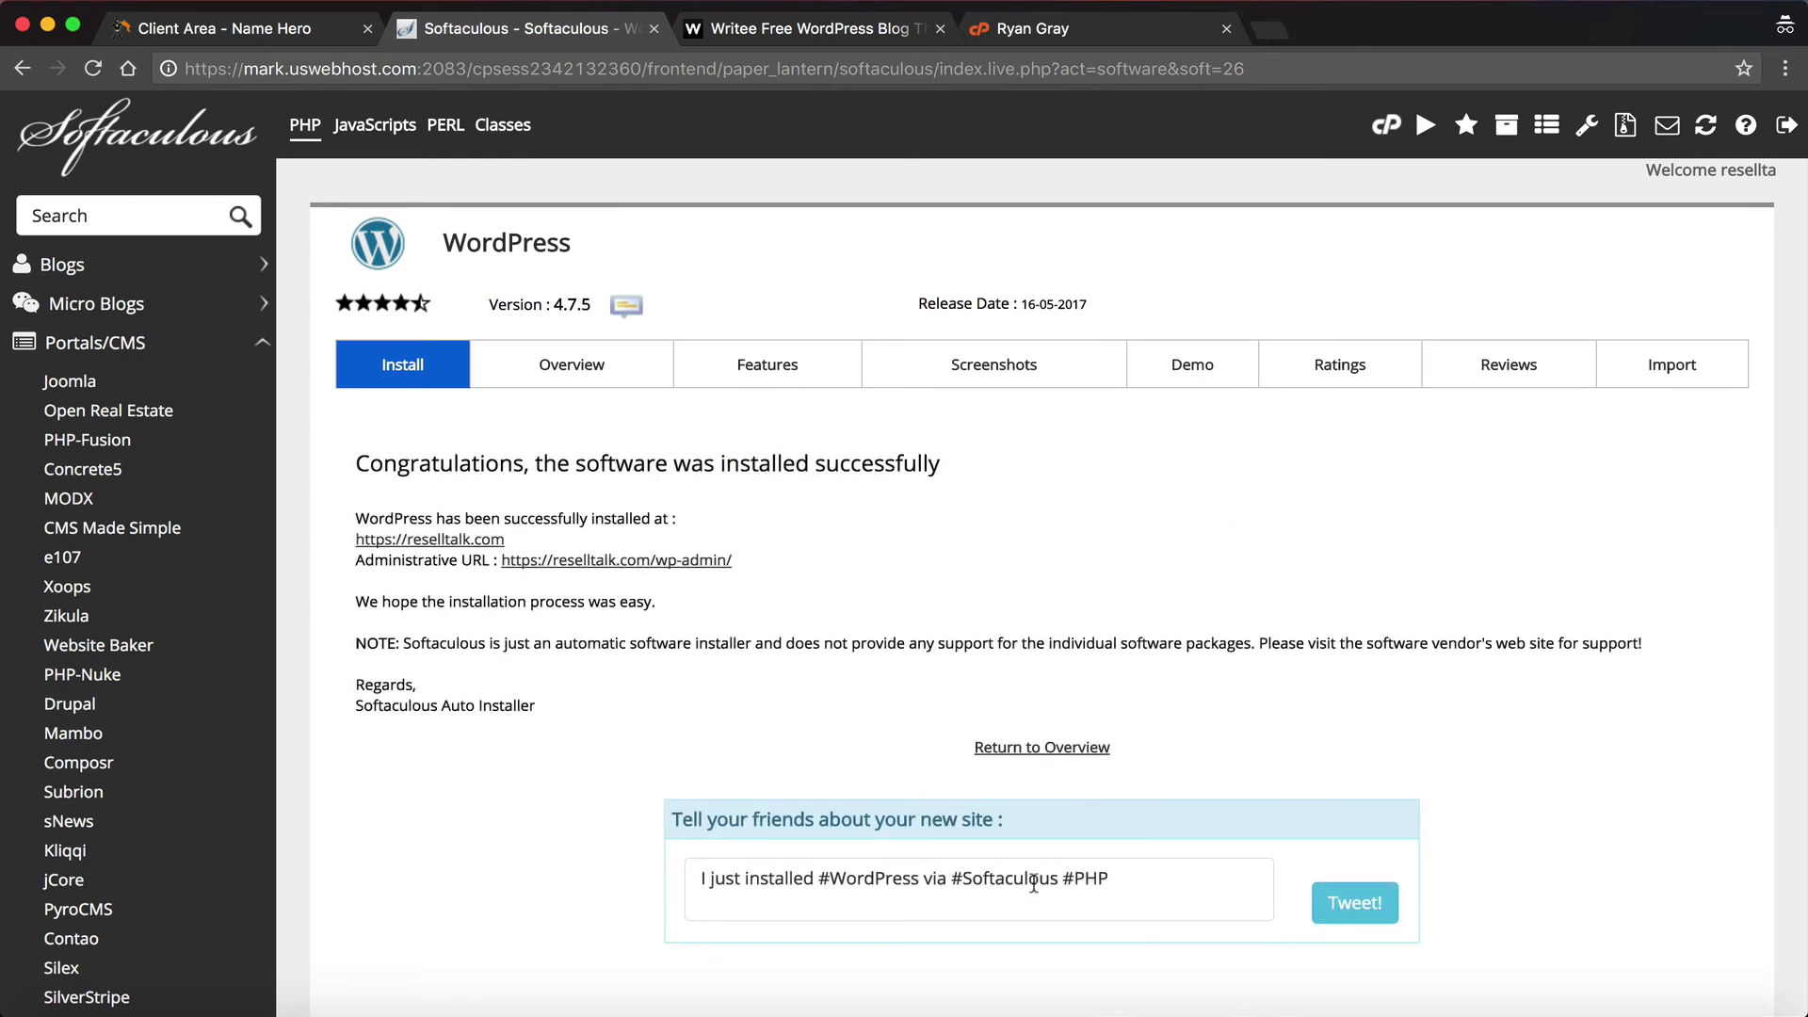
Step: View the new reselltalk.com blog, then return to the Softaculous installation success page
{"action": "left_click", "coordinate": [477, 545]}
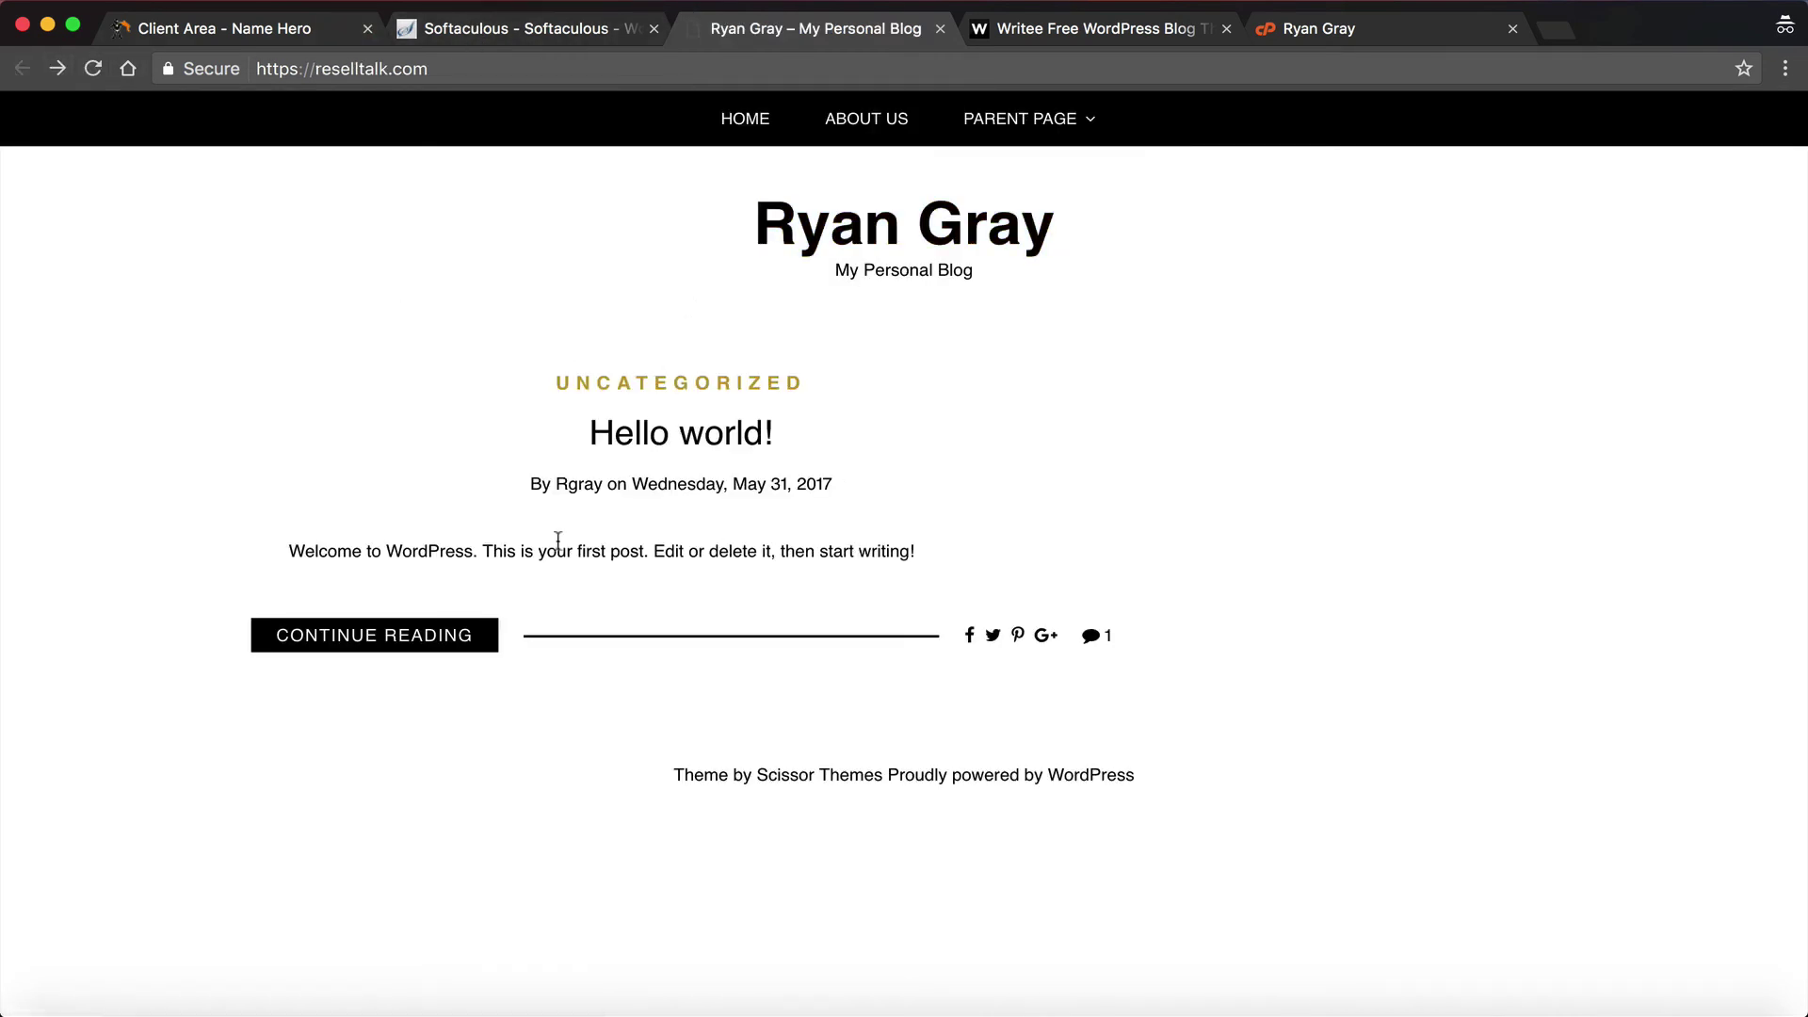
{"action": "left_click", "coordinate": [580, 36]}
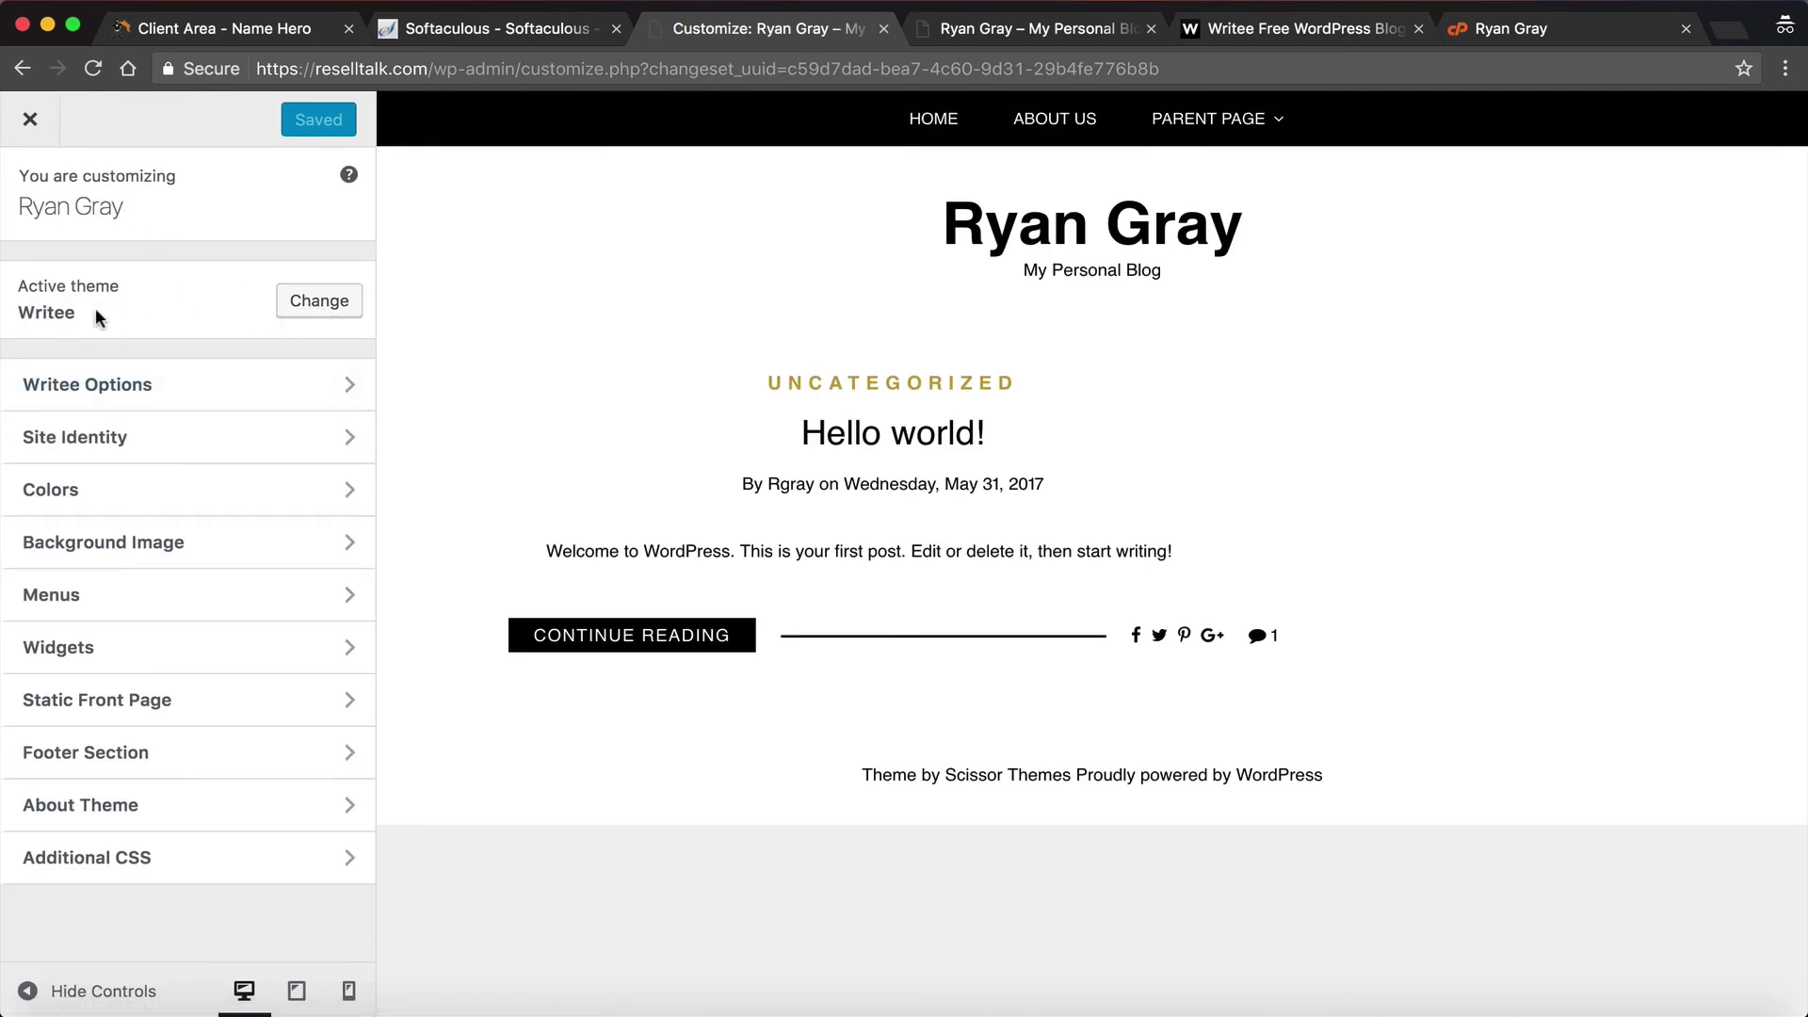
Step: Review Writee Options: layout (keeping Right Sidebar), slider, theme colours and typography settings
{"action": "left_click", "coordinate": [195, 380]}
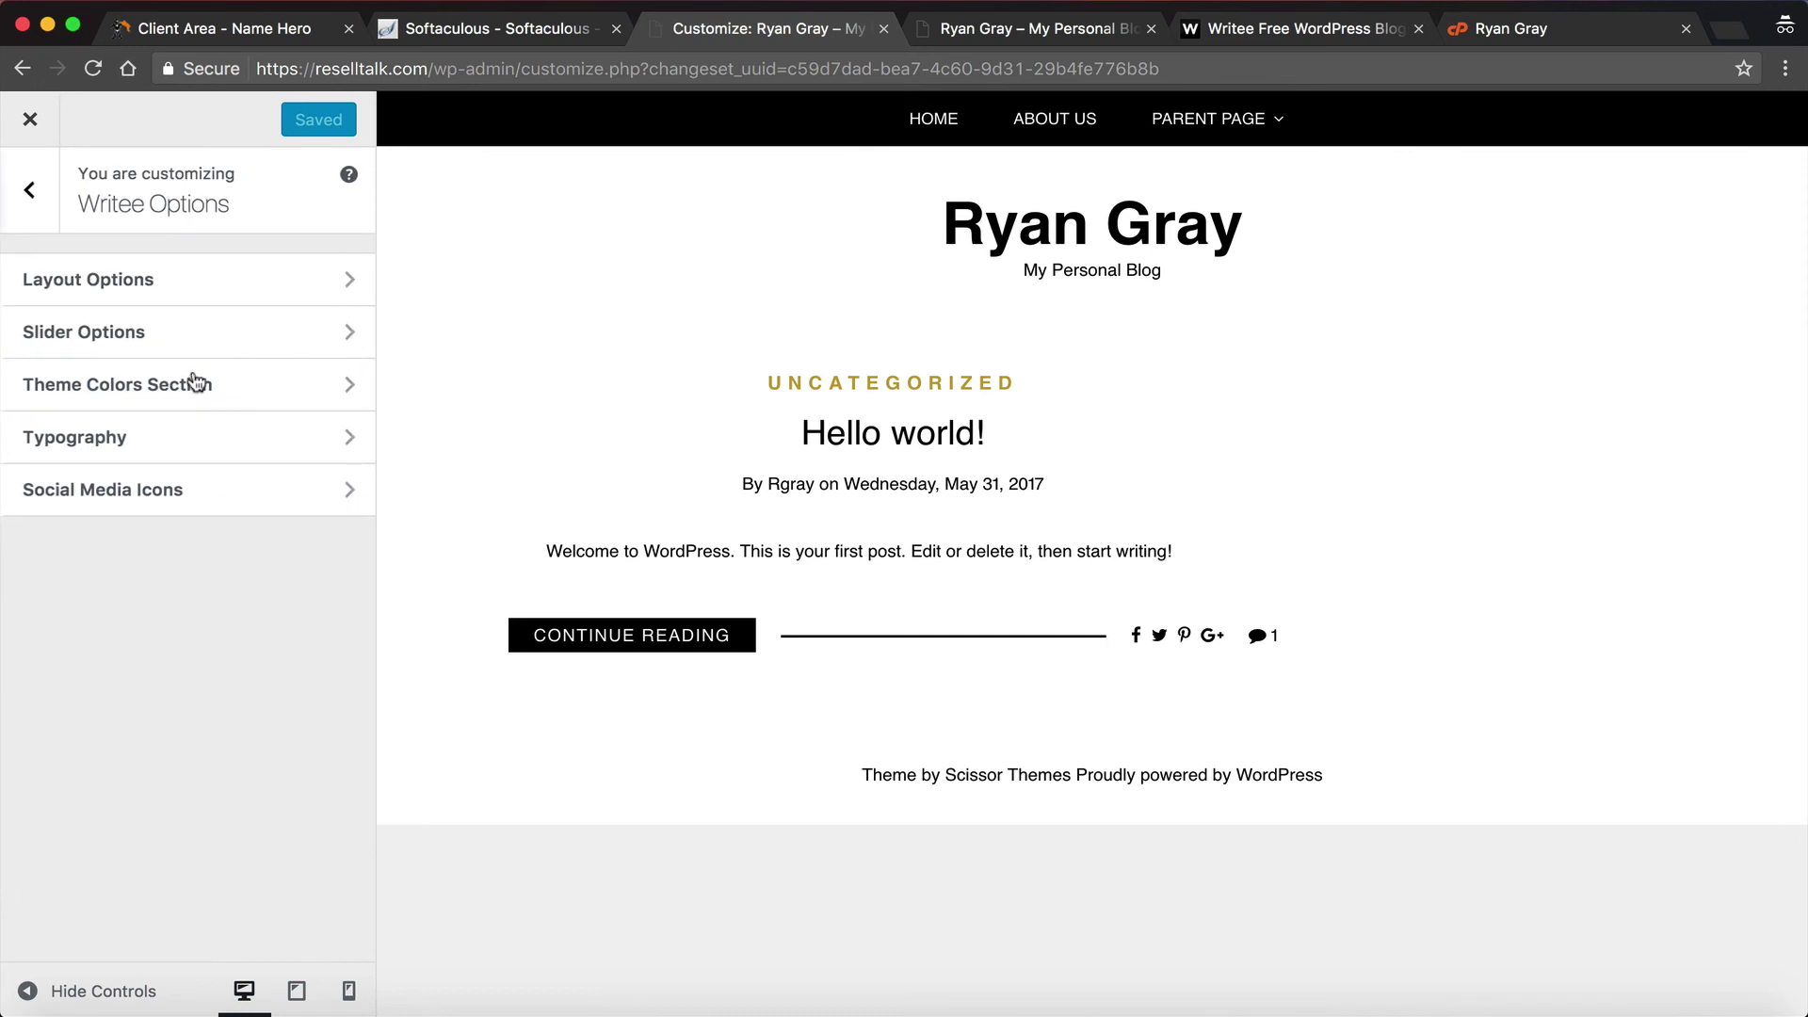
{"action": "left_click", "coordinate": [208, 287]}
{"action": "left_click", "coordinate": [194, 356]}
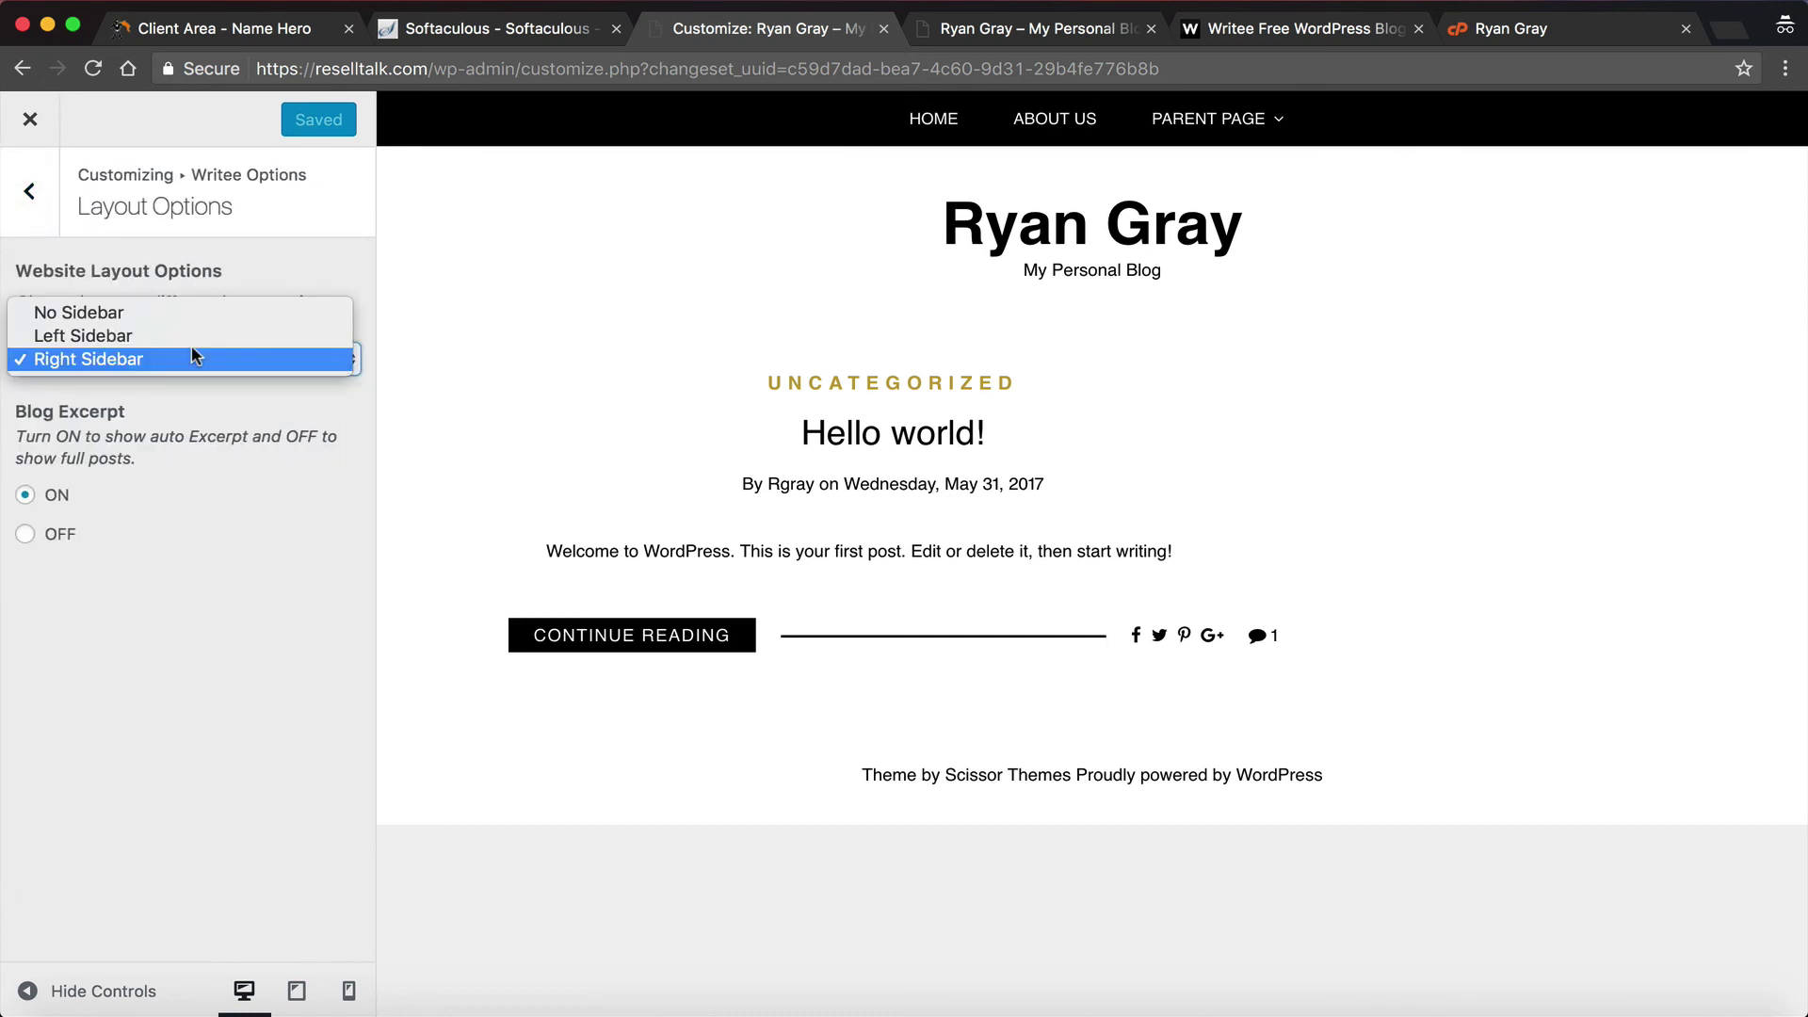
{"action": "left_click", "coordinate": [237, 277]}
{"action": "left_click", "coordinate": [29, 191]}
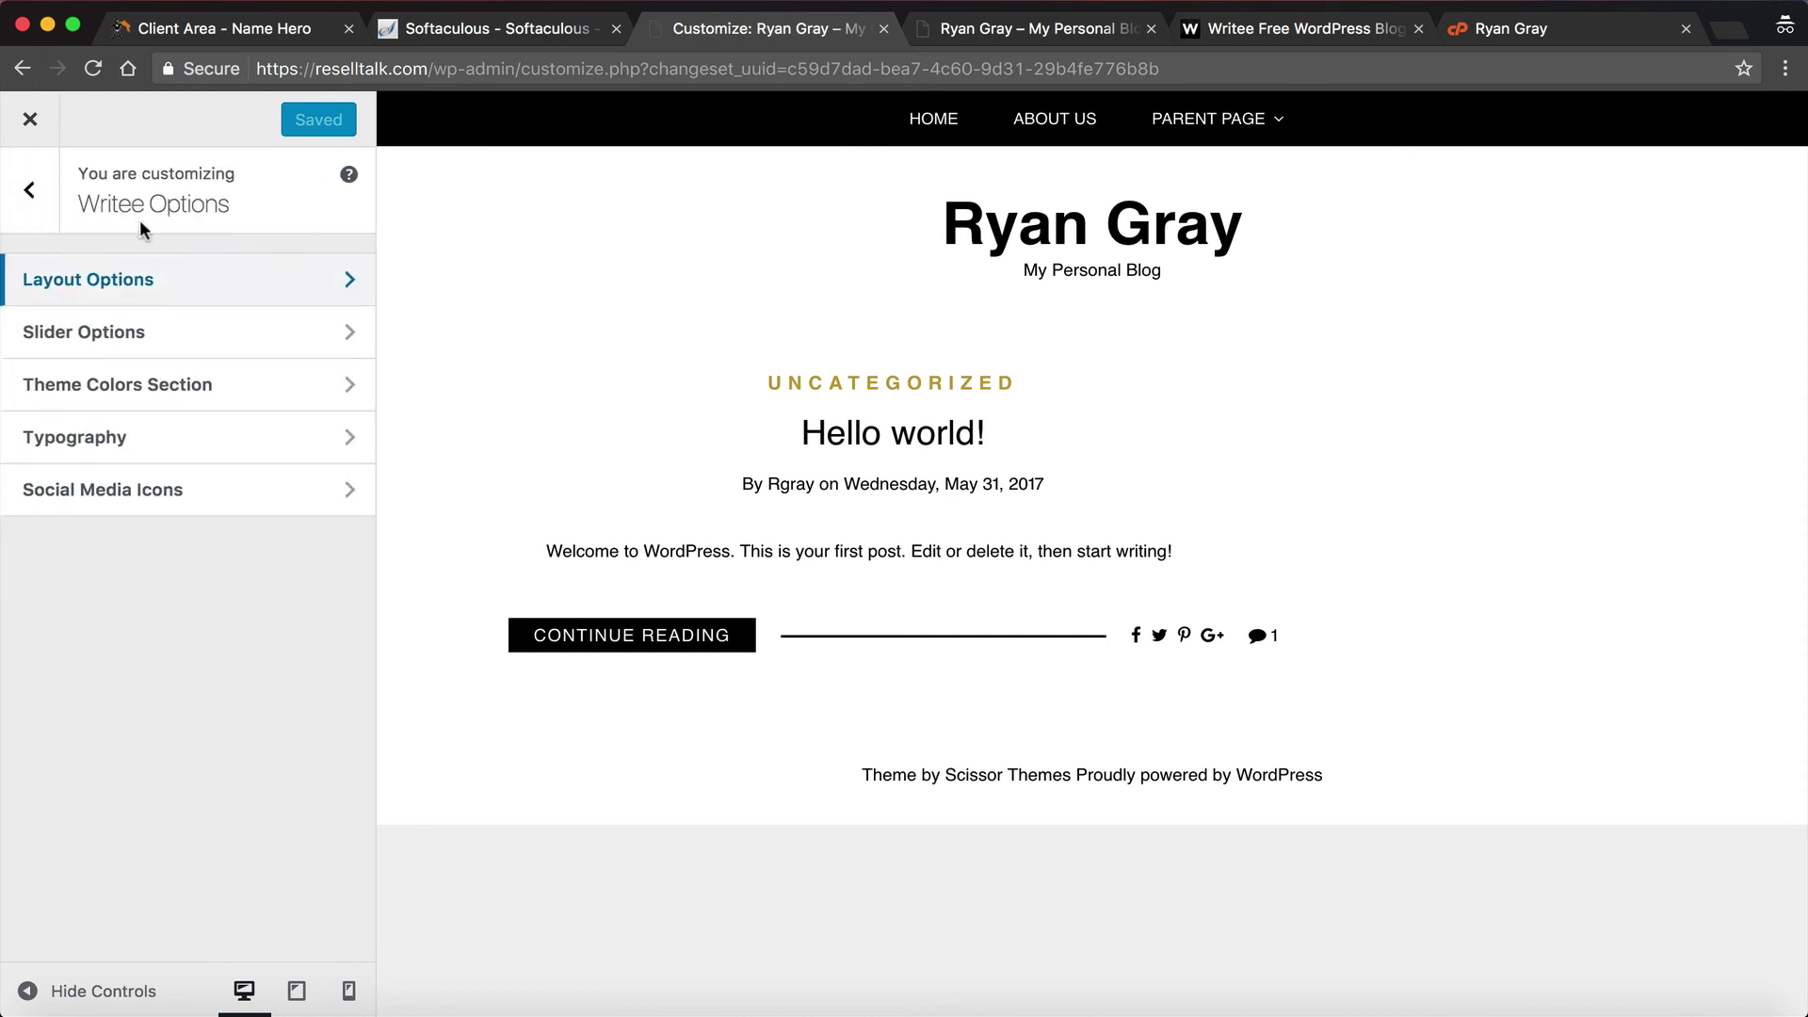
{"action": "left_click", "coordinate": [137, 334]}
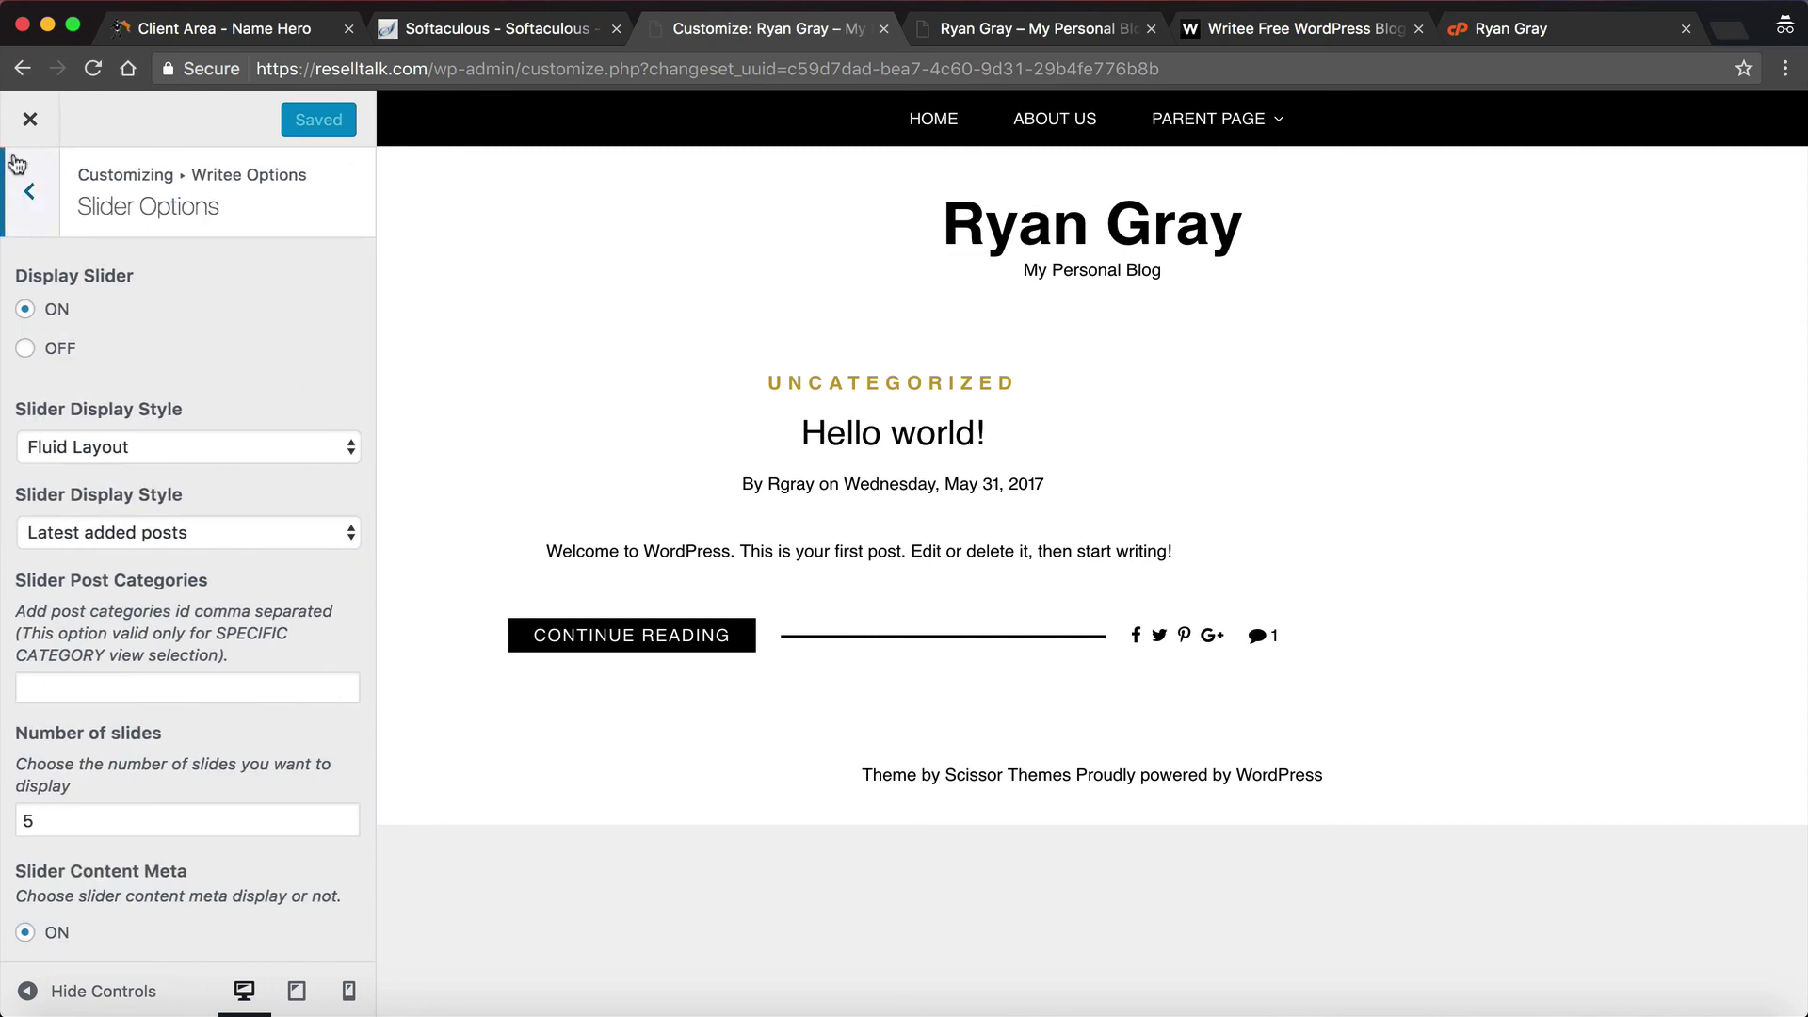
{"action": "left_click", "coordinate": [24, 182]}
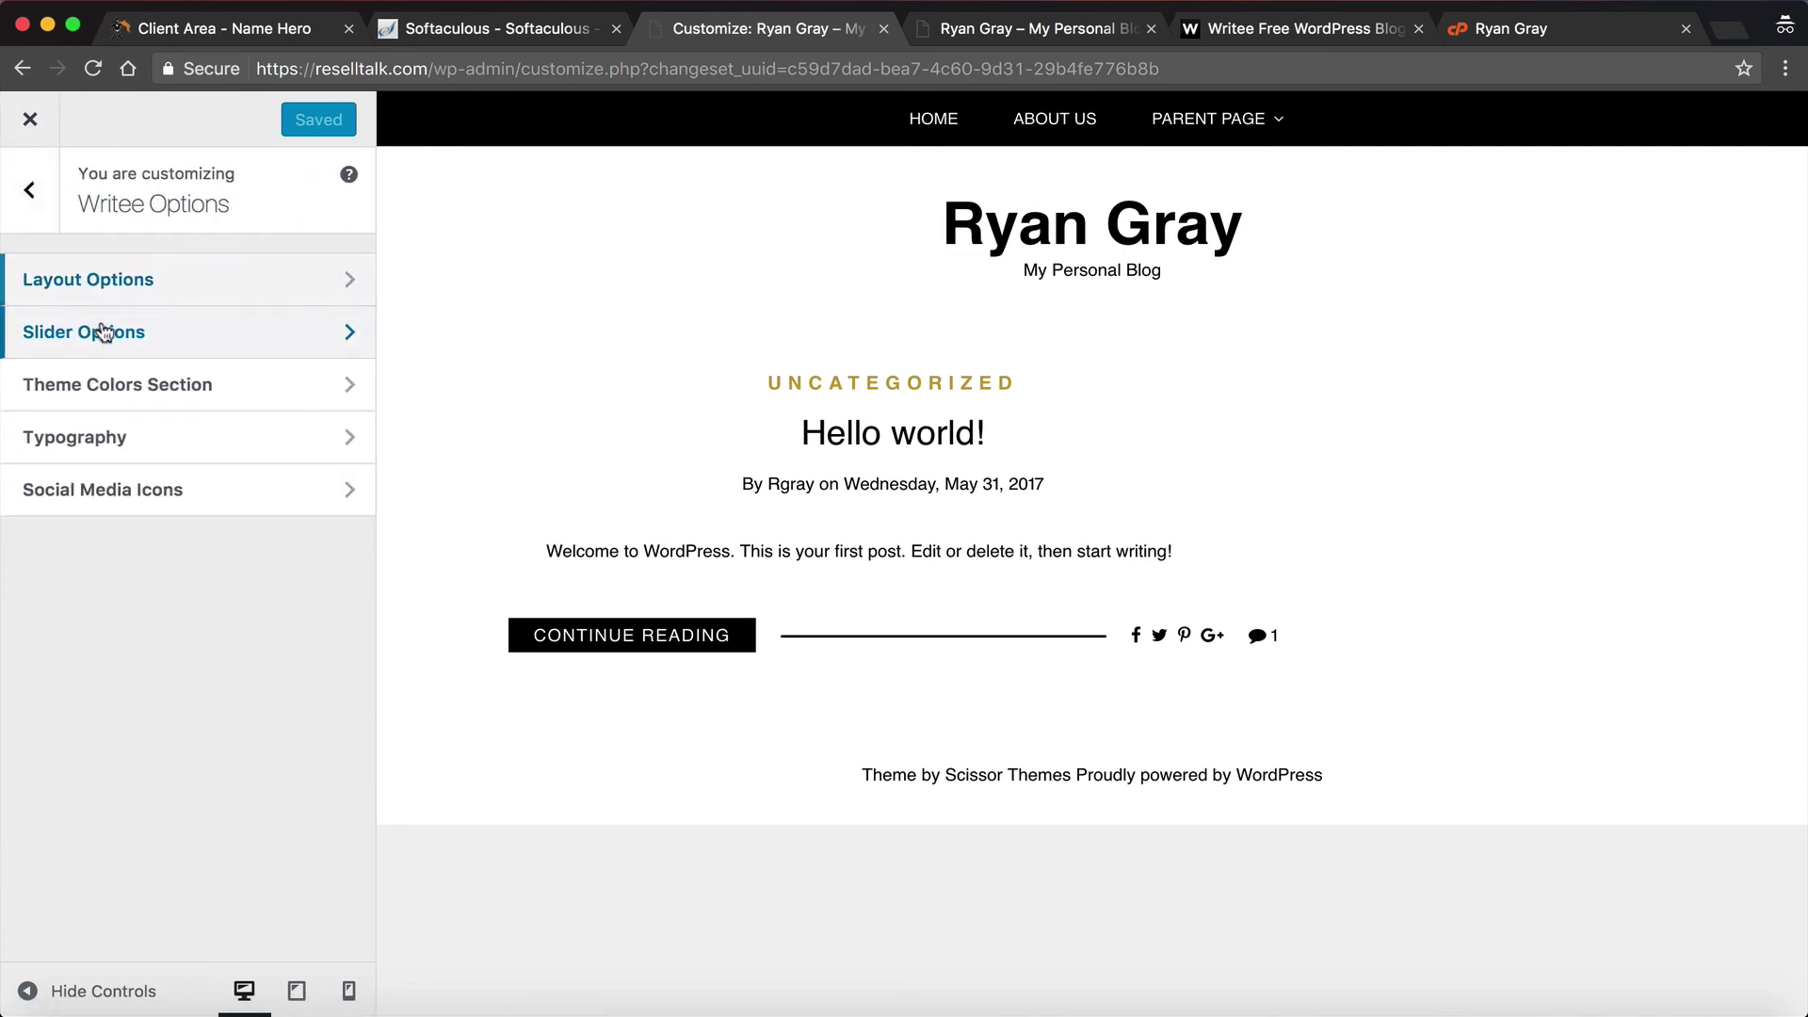
{"action": "left_click", "coordinate": [106, 386]}
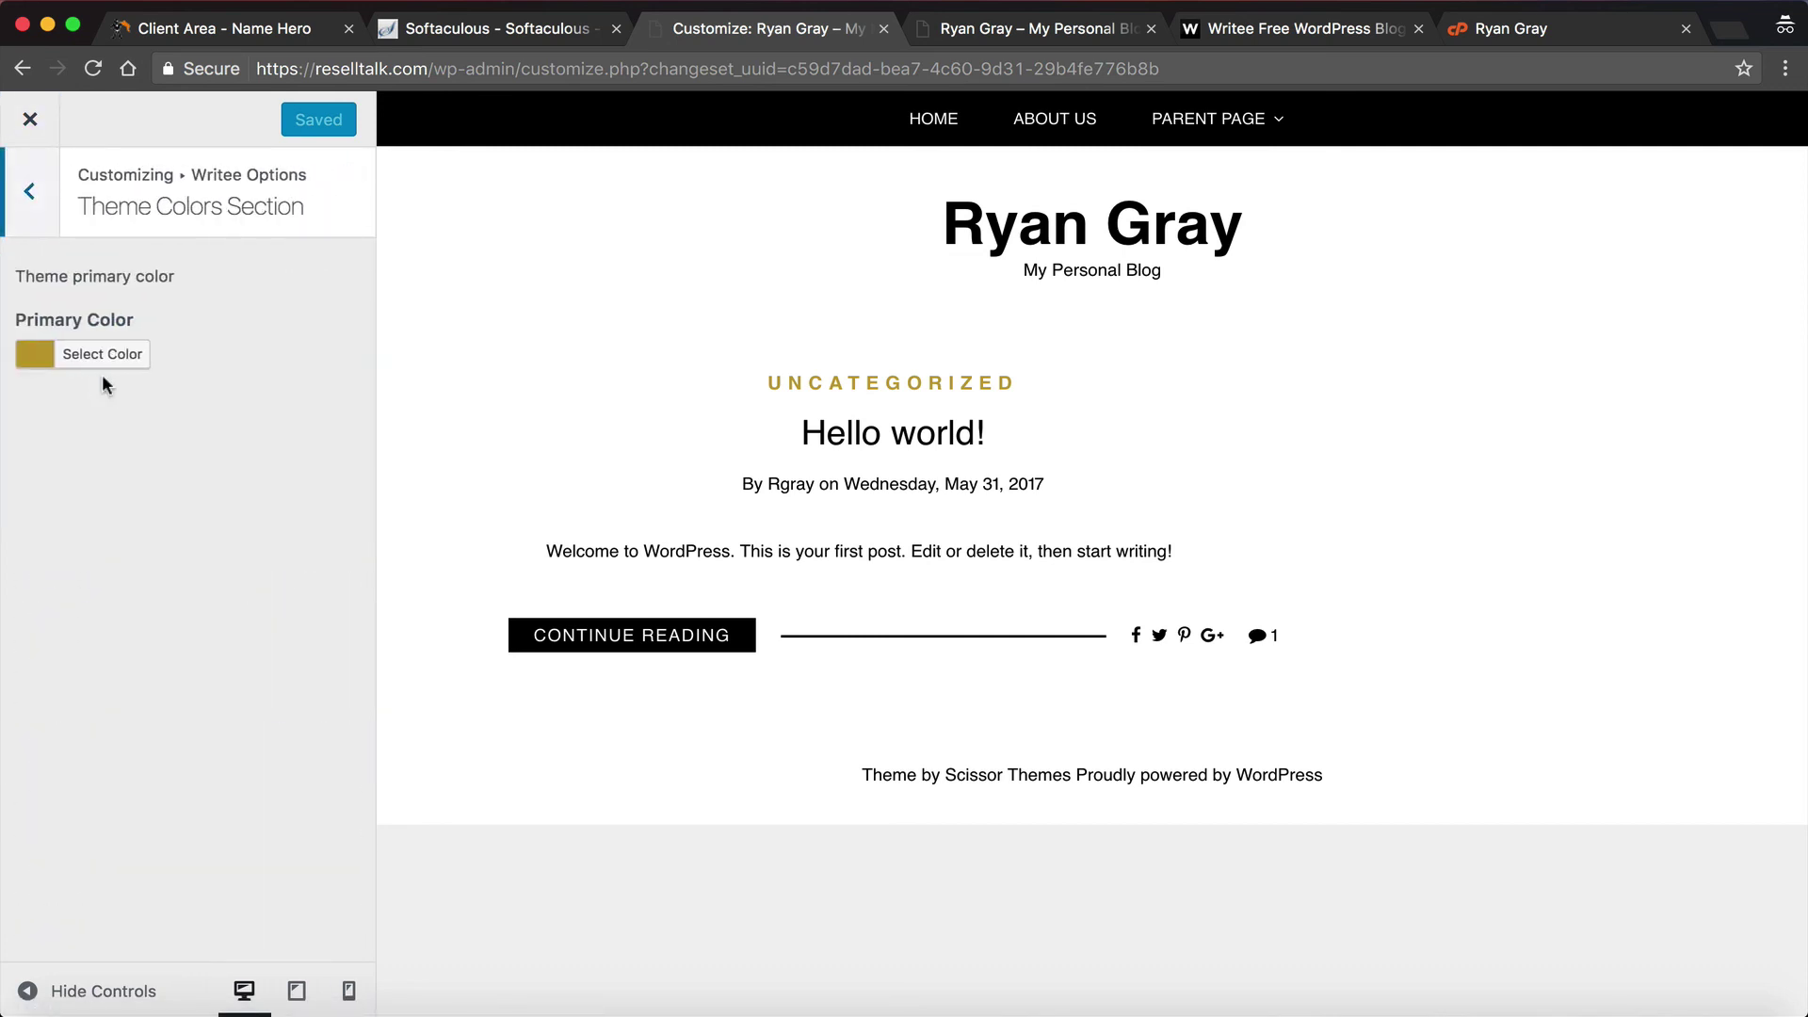
{"action": "left_click", "coordinate": [31, 192]}
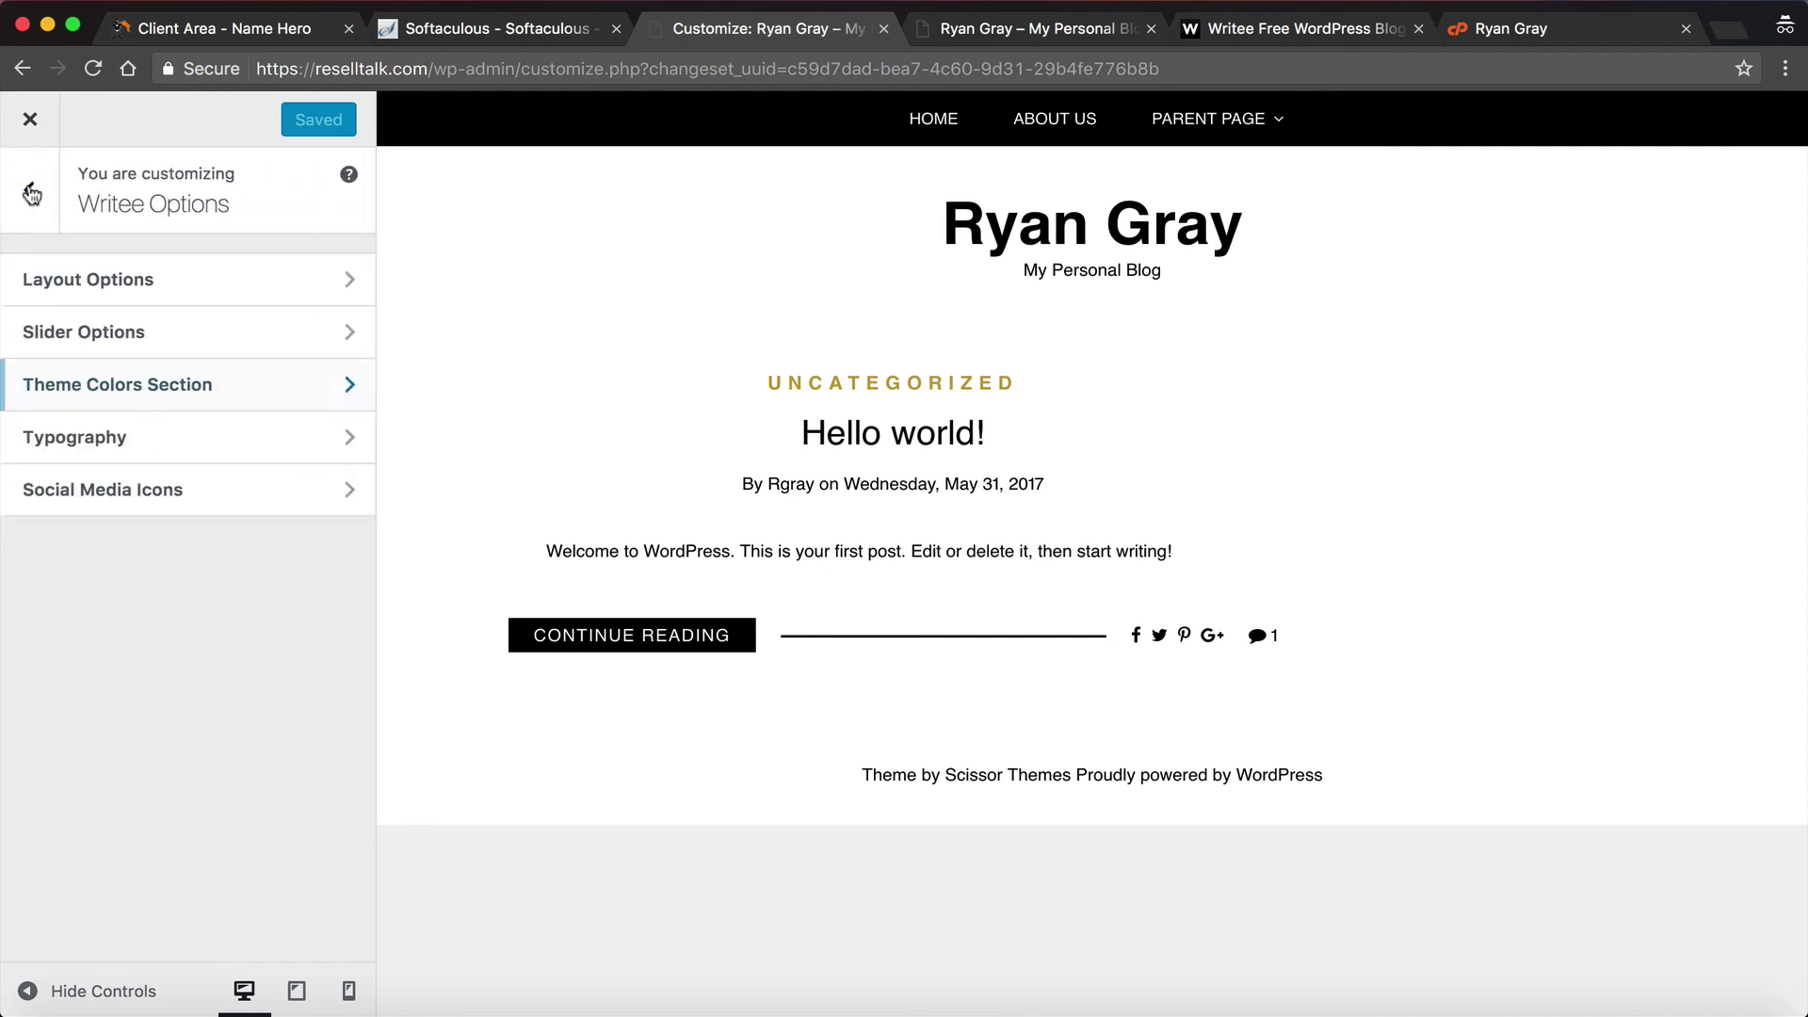
{"action": "left_click", "coordinate": [129, 439]}
{"action": "left_click", "coordinate": [28, 193]}
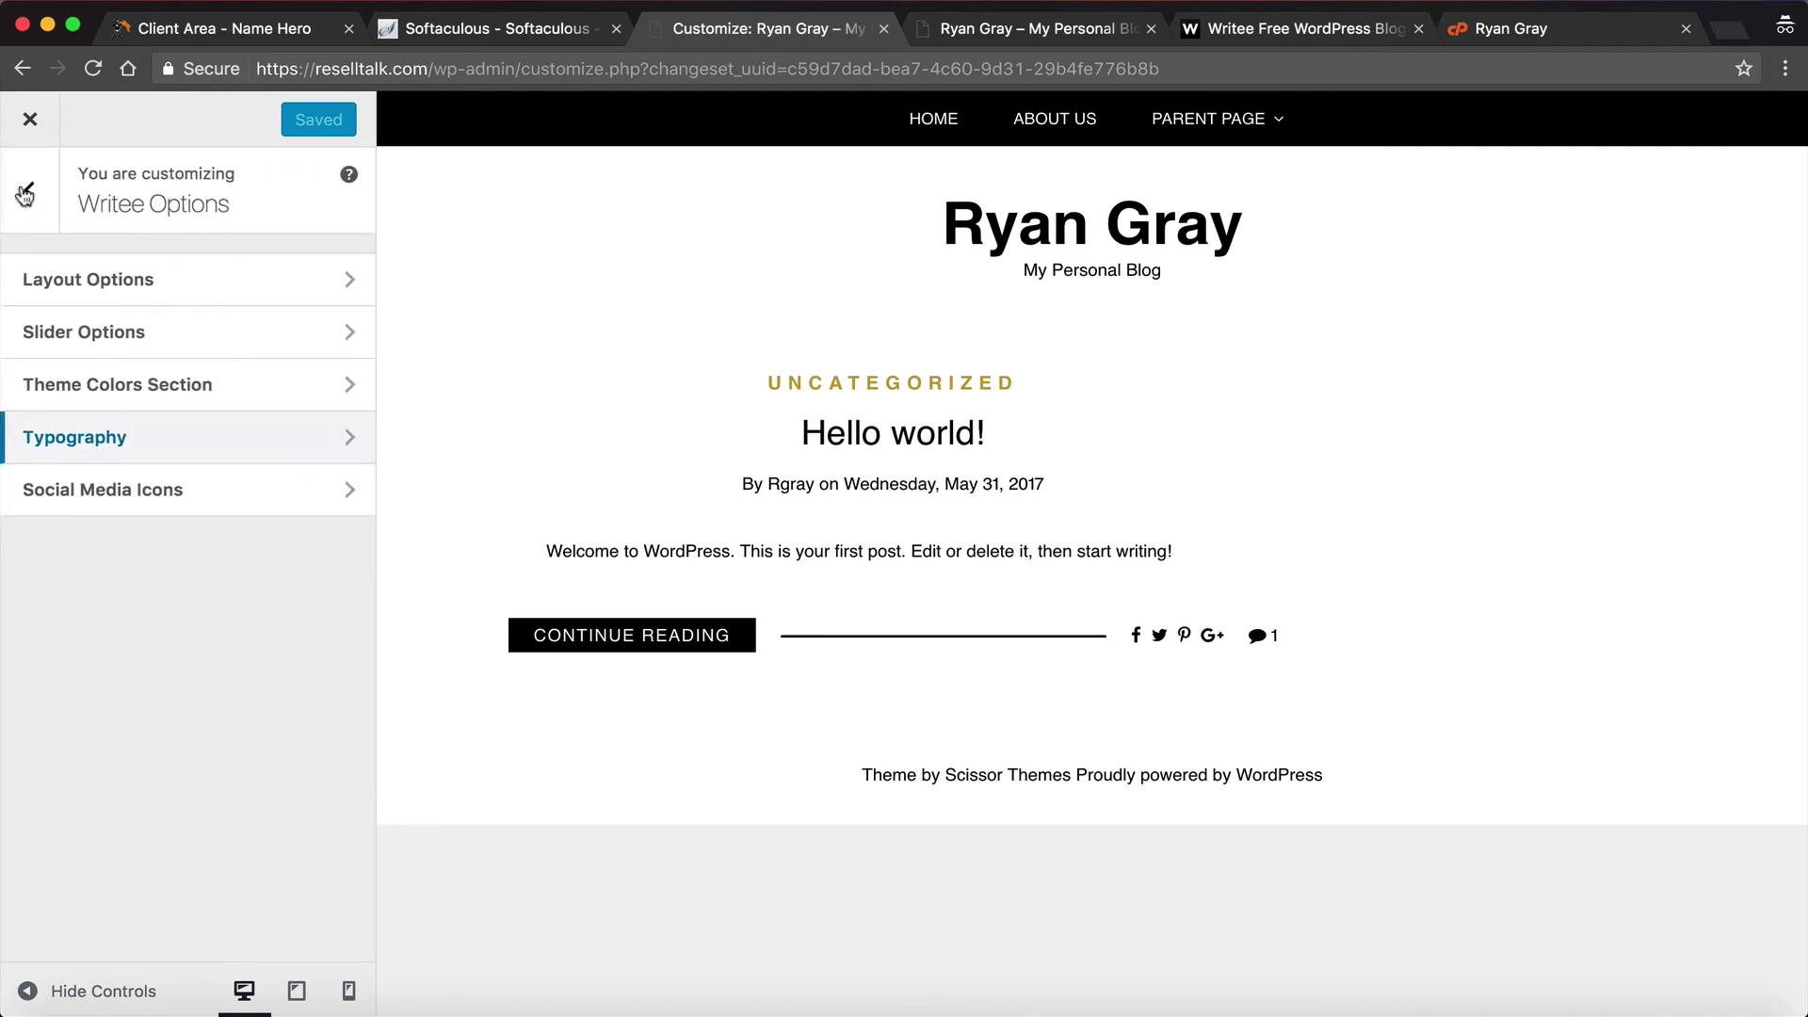
{"action": "left_click", "coordinate": [27, 193]}
Step: Check the site title and tagline, then set the background colour to grey #9b9b9b
{"action": "left_click", "coordinate": [94, 460]}
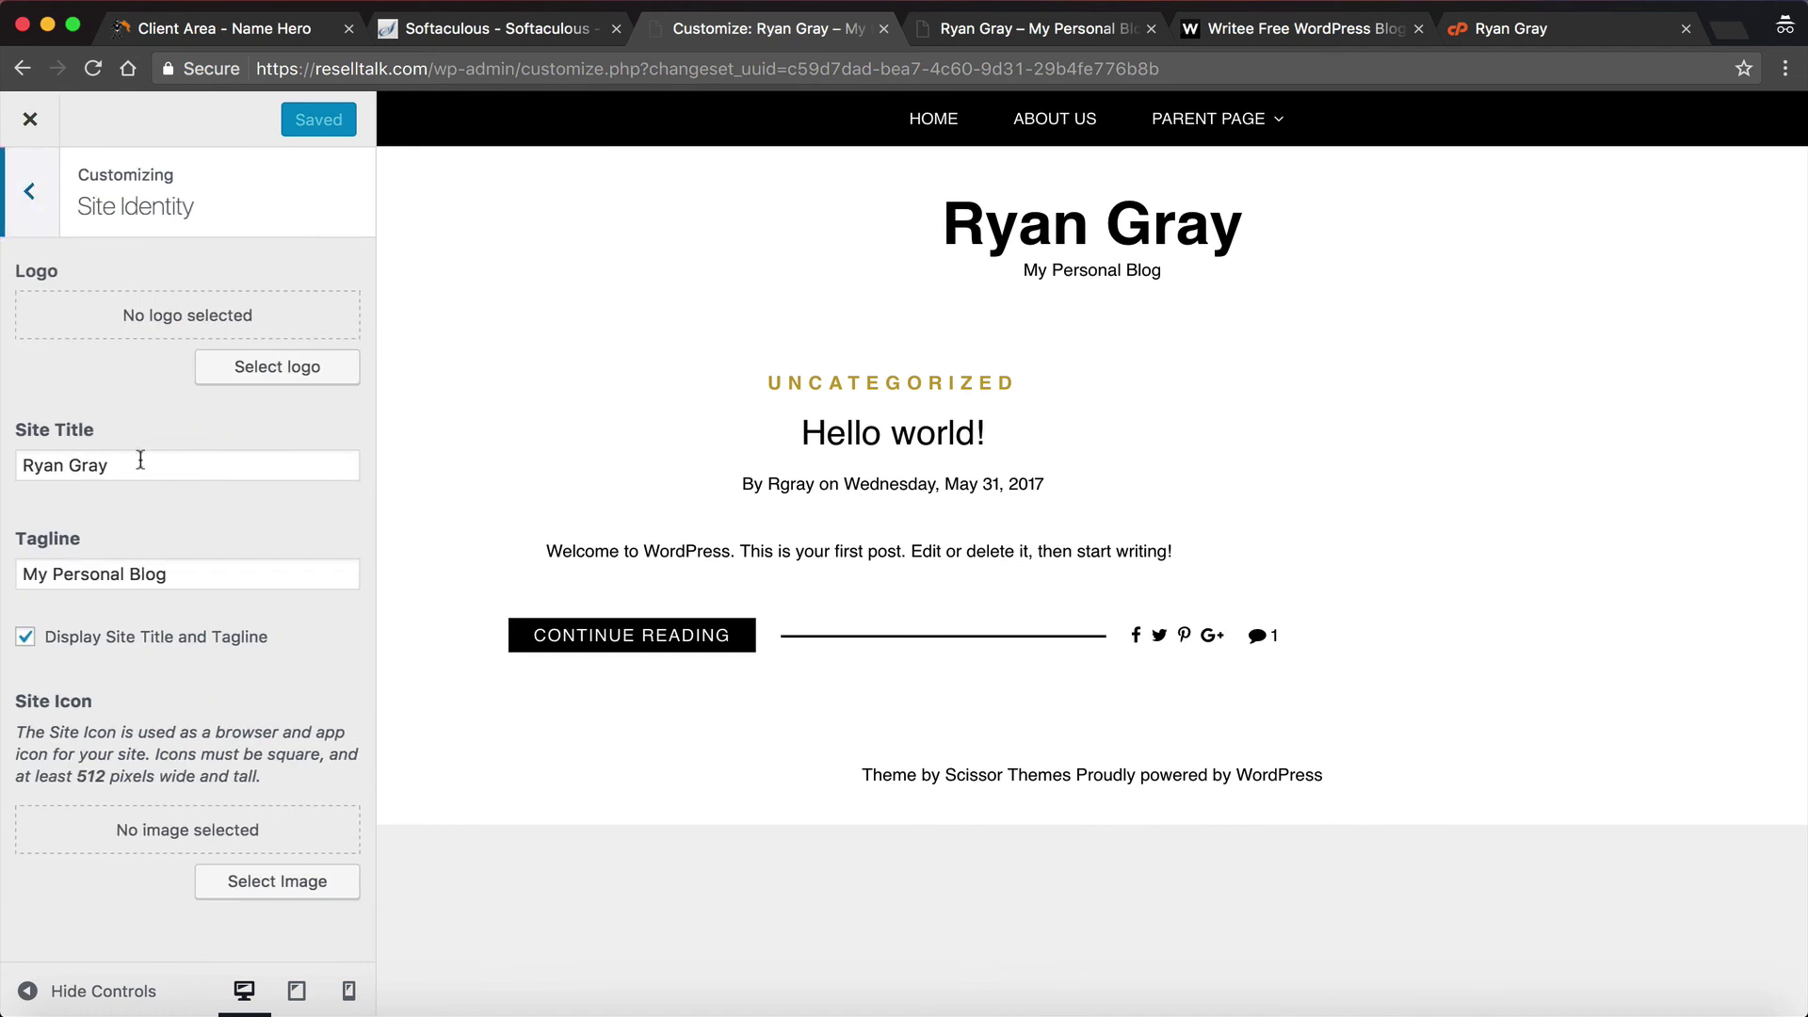
{"action": "left_click", "coordinate": [141, 463]}
{"action": "left_click", "coordinate": [187, 570]}
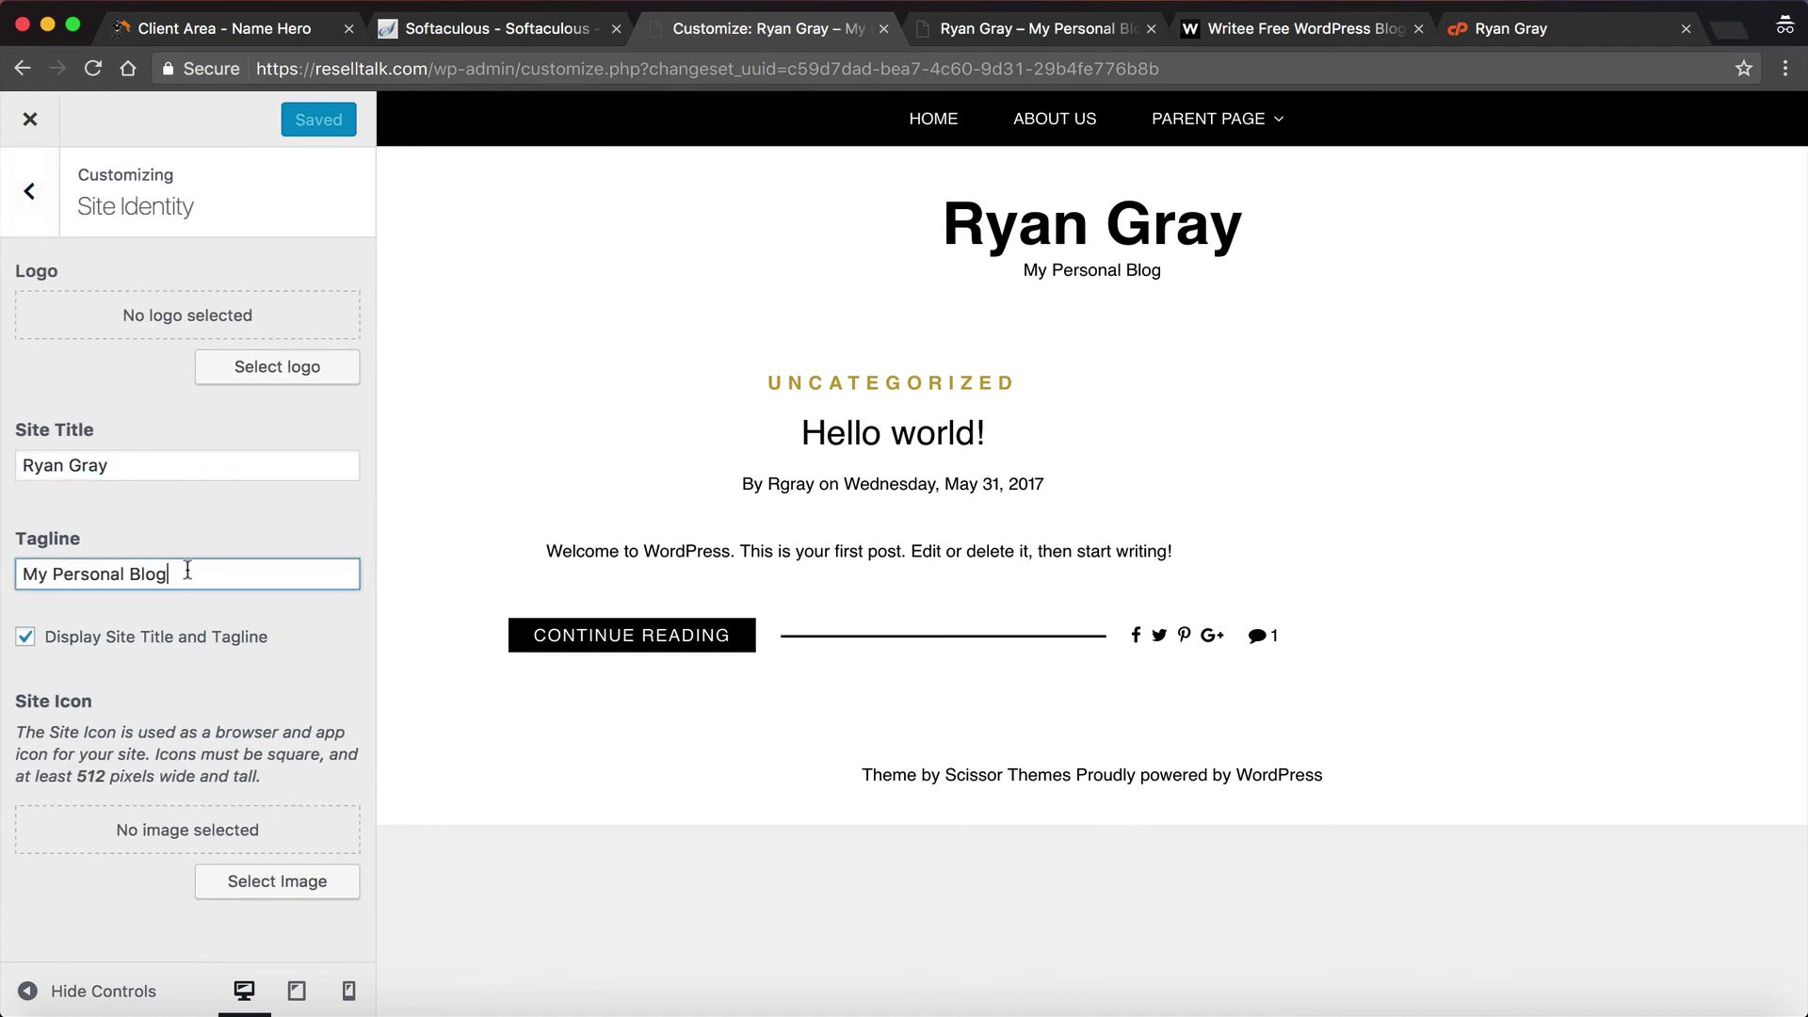
{"action": "left_click", "coordinate": [11, 186]}
{"action": "left_click", "coordinate": [99, 506]}
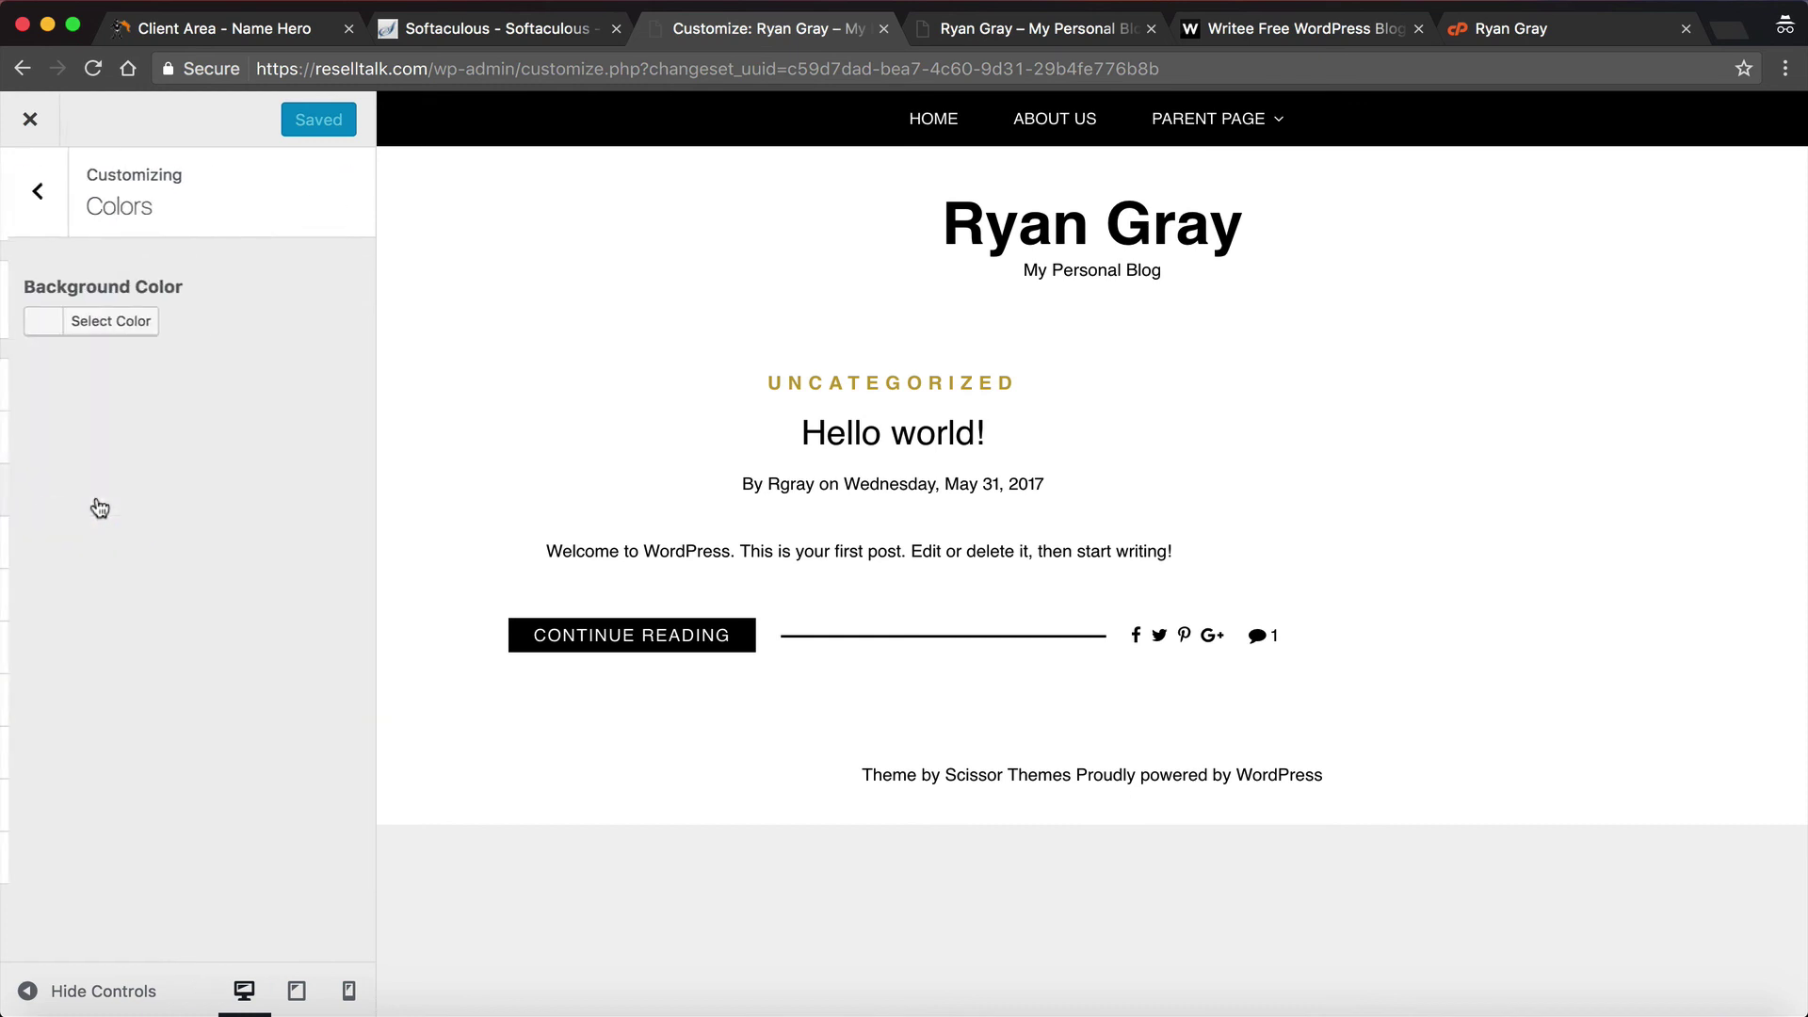
{"action": "left_click", "coordinate": [36, 325]}
{"action": "left_click_drag", "start_coordinate": [139, 446], "coordinate": [130, 510]}
Step: Look over Background Image, Static Front Page and Footer settings, then exit the Customizer
{"action": "left_click", "coordinate": [31, 193]}
{"action": "left_click", "coordinate": [91, 533]}
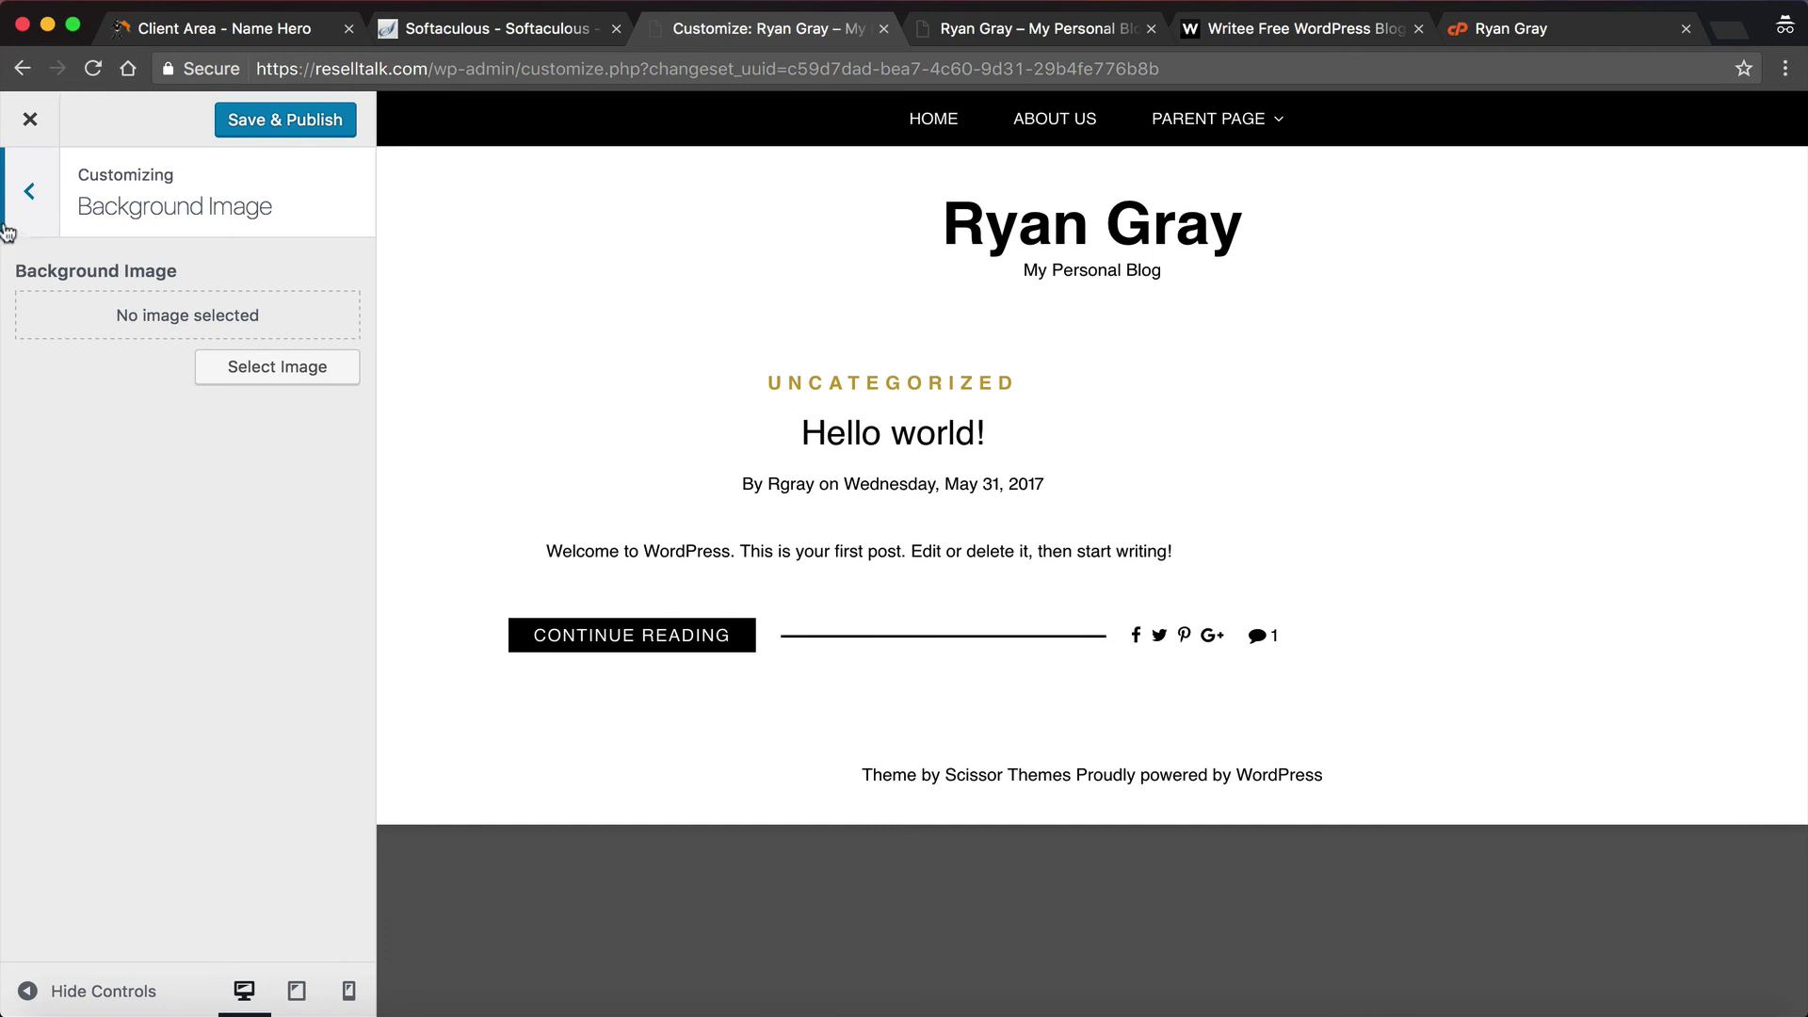
{"action": "left_click", "coordinate": [31, 191]}
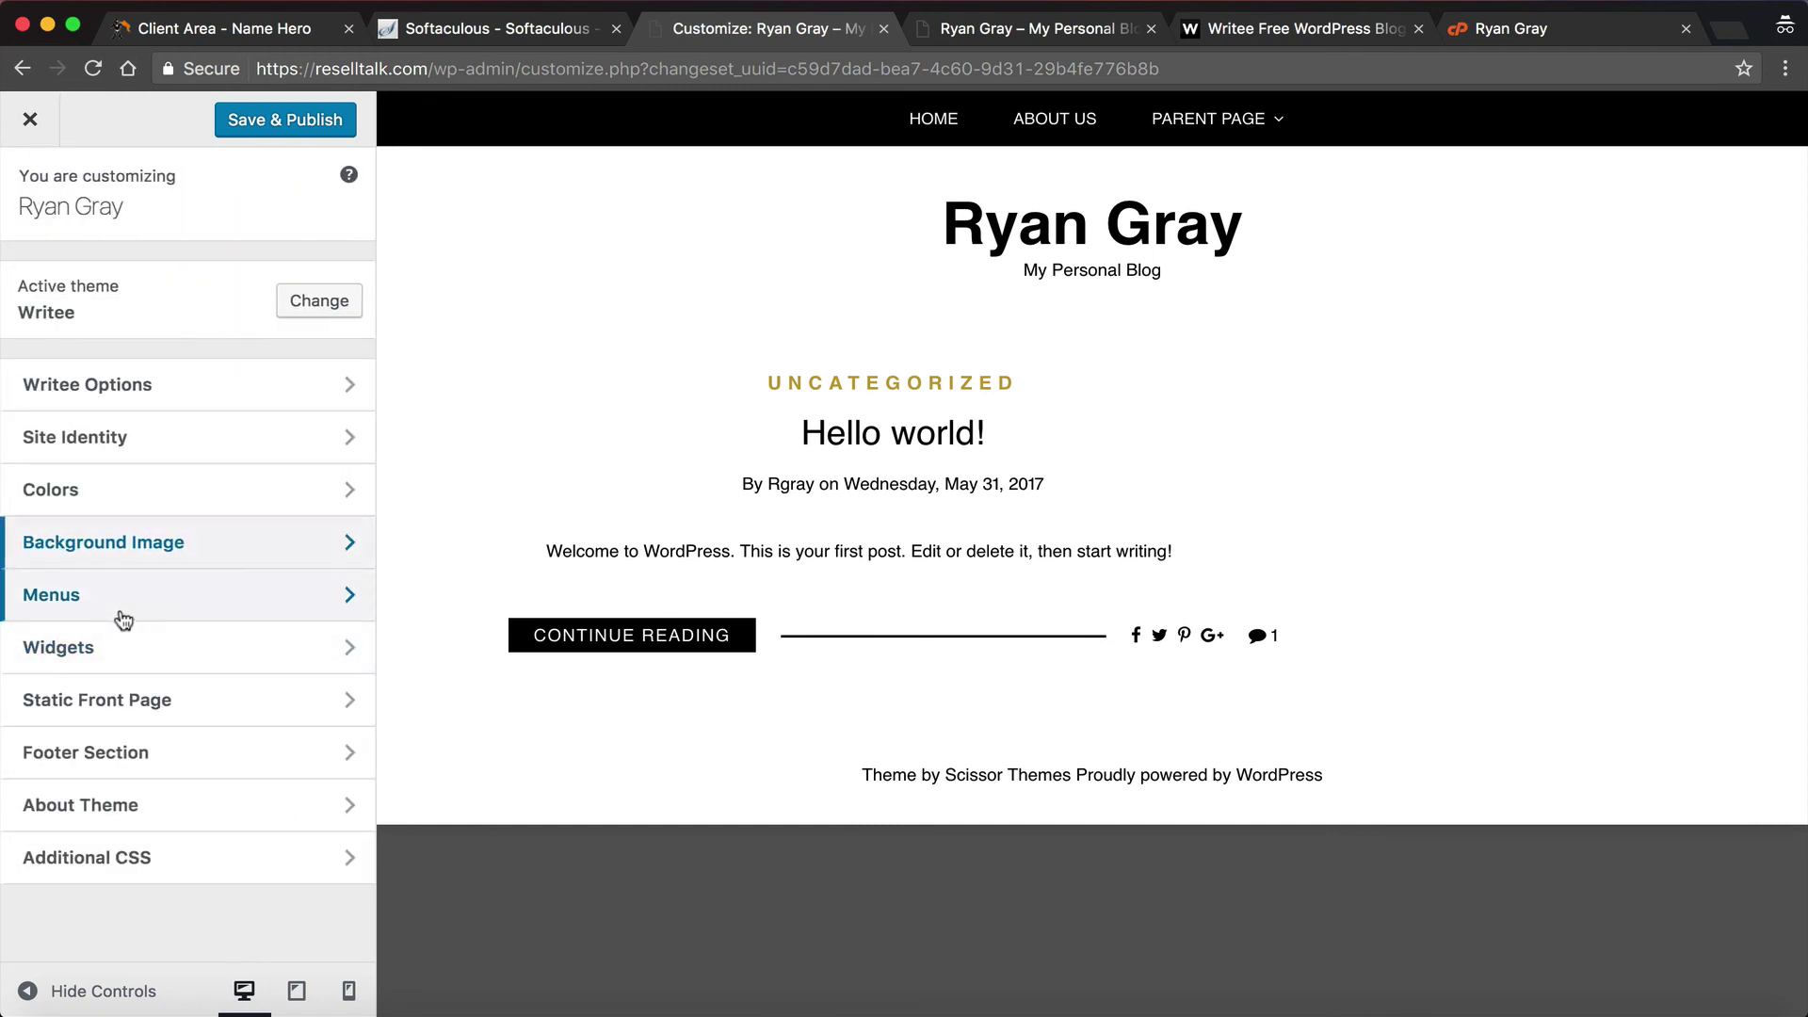
{"action": "left_click", "coordinate": [124, 721]}
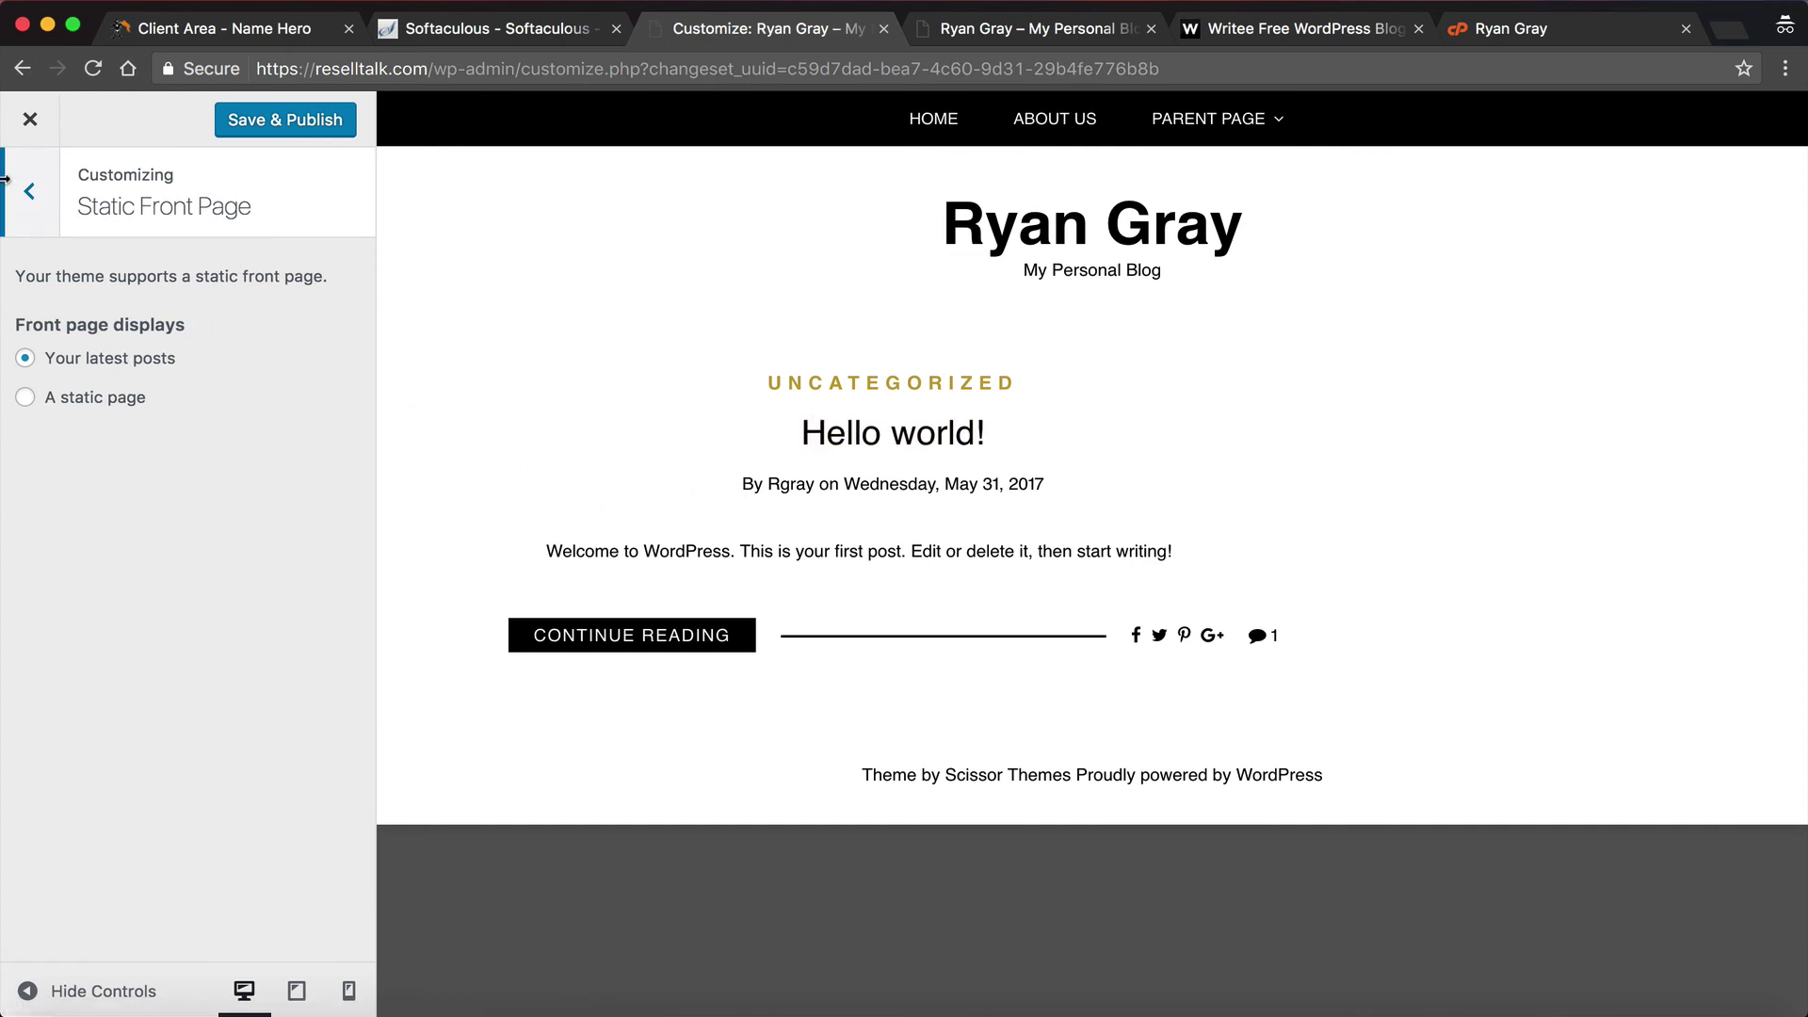
{"action": "left_click", "coordinate": [34, 194]}
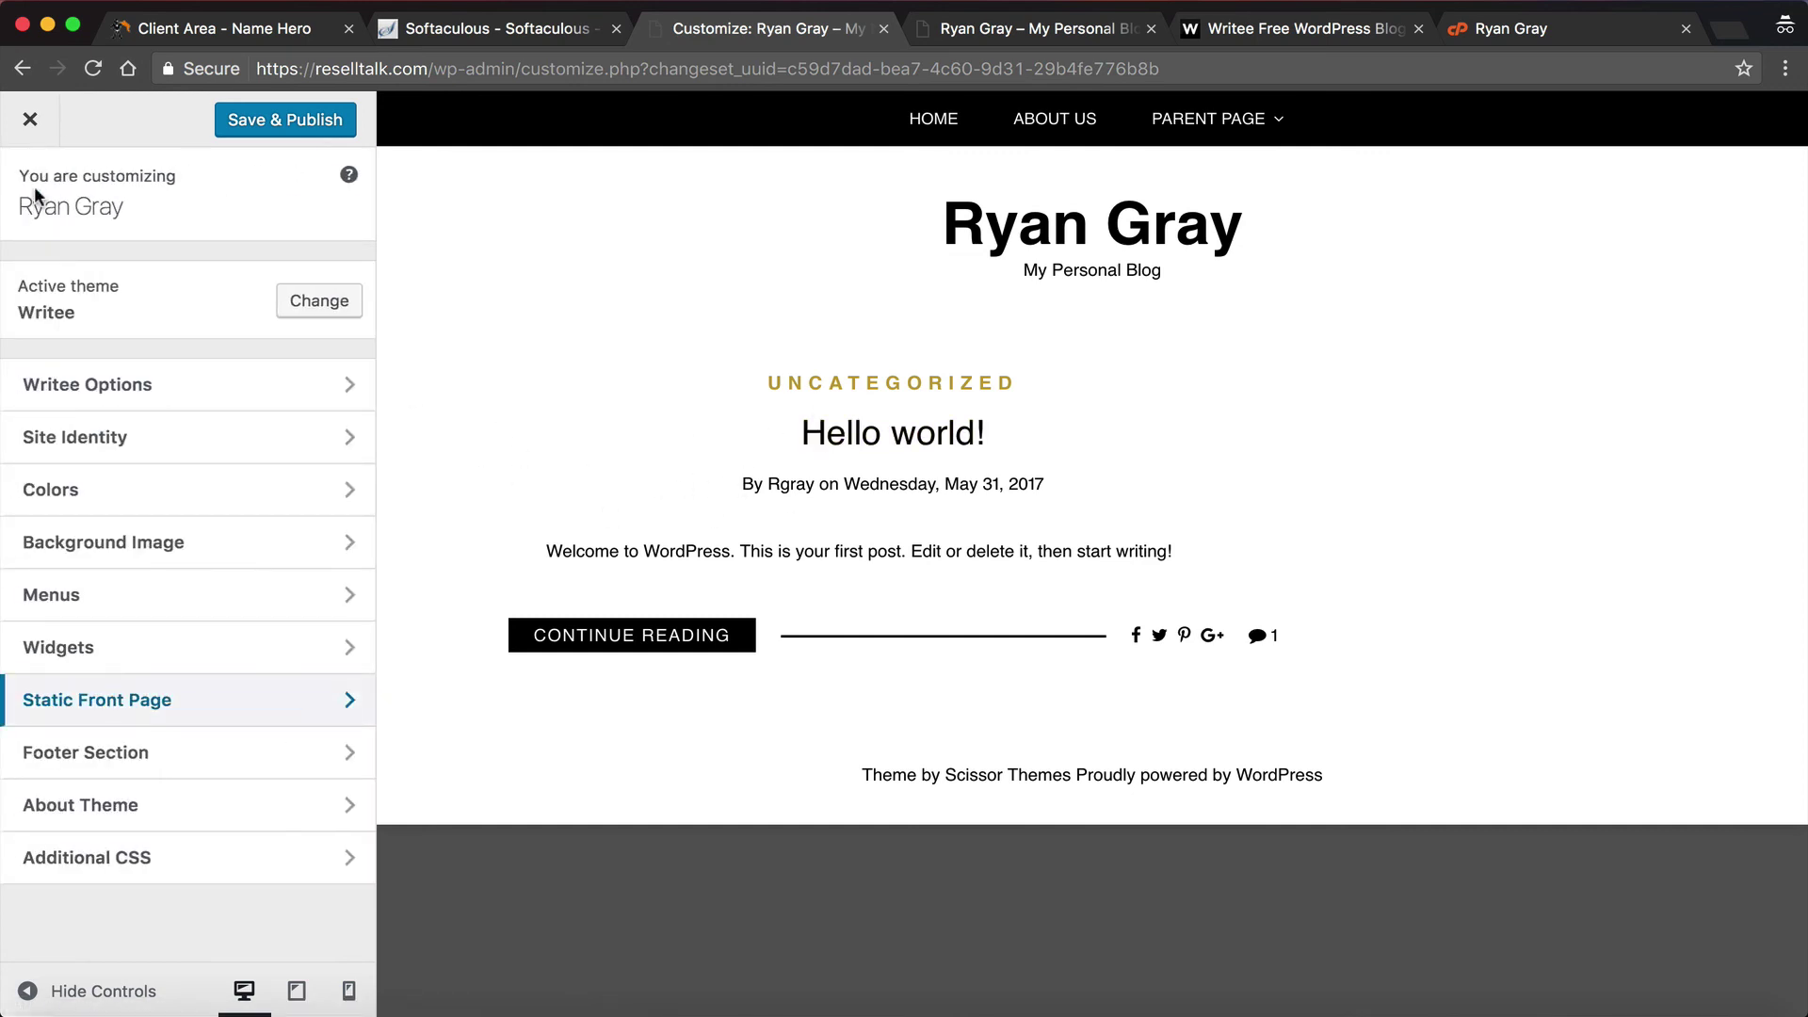
{"action": "left_click", "coordinate": [146, 753]}
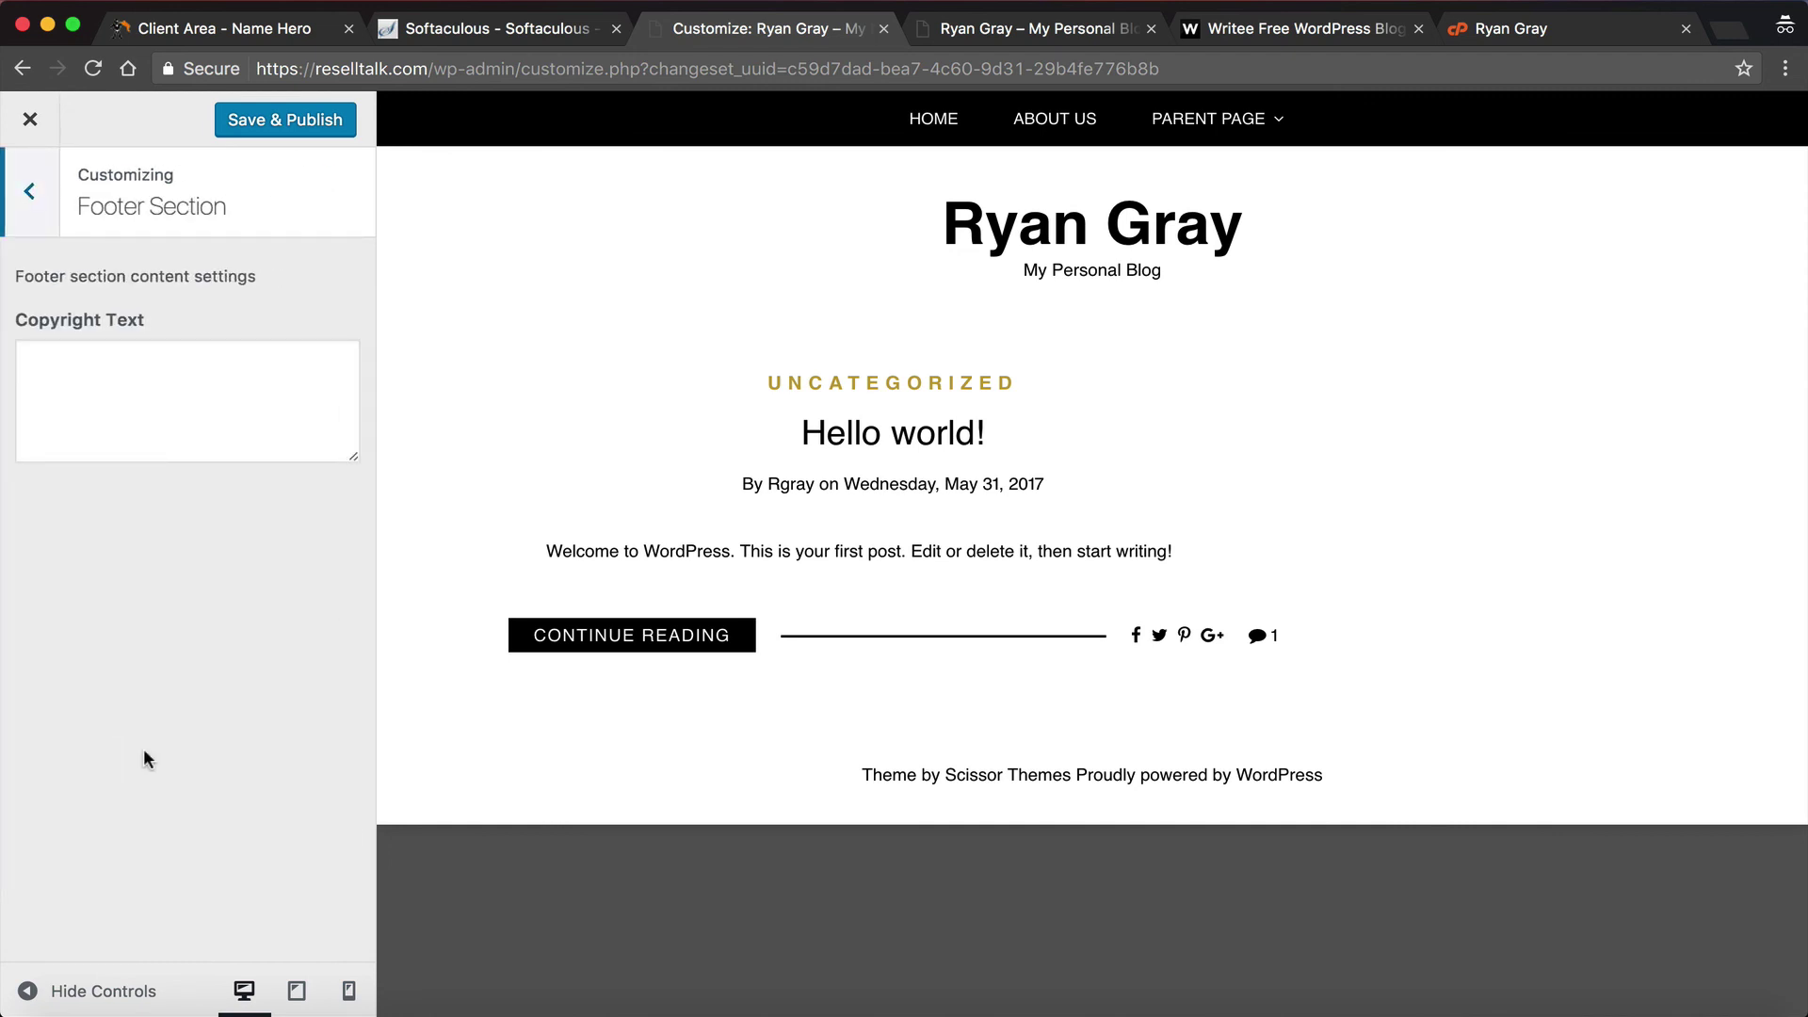
{"action": "left_click", "coordinate": [29, 192]}
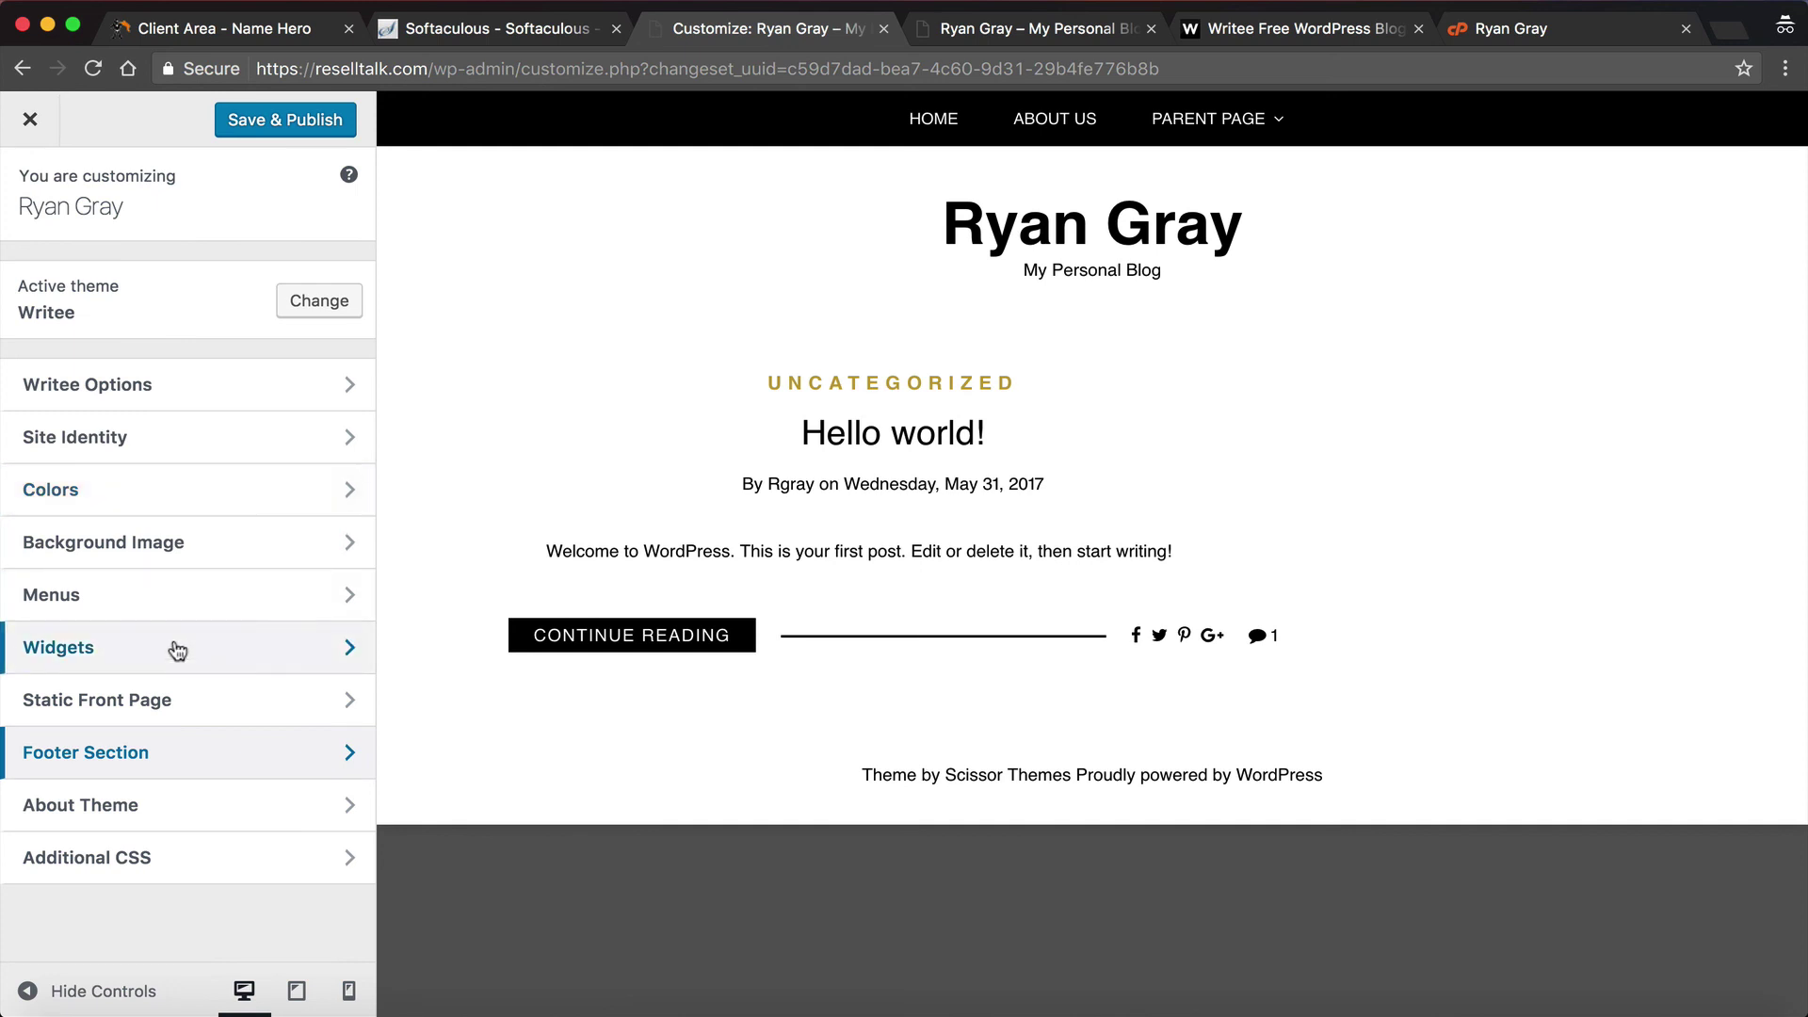
{"action": "left_click", "coordinate": [31, 120]}
Step: Discard the unsaved Customizer changes and scroll the WordPress admin Dashboard
{"action": "left_click", "coordinate": [1121, 207]}
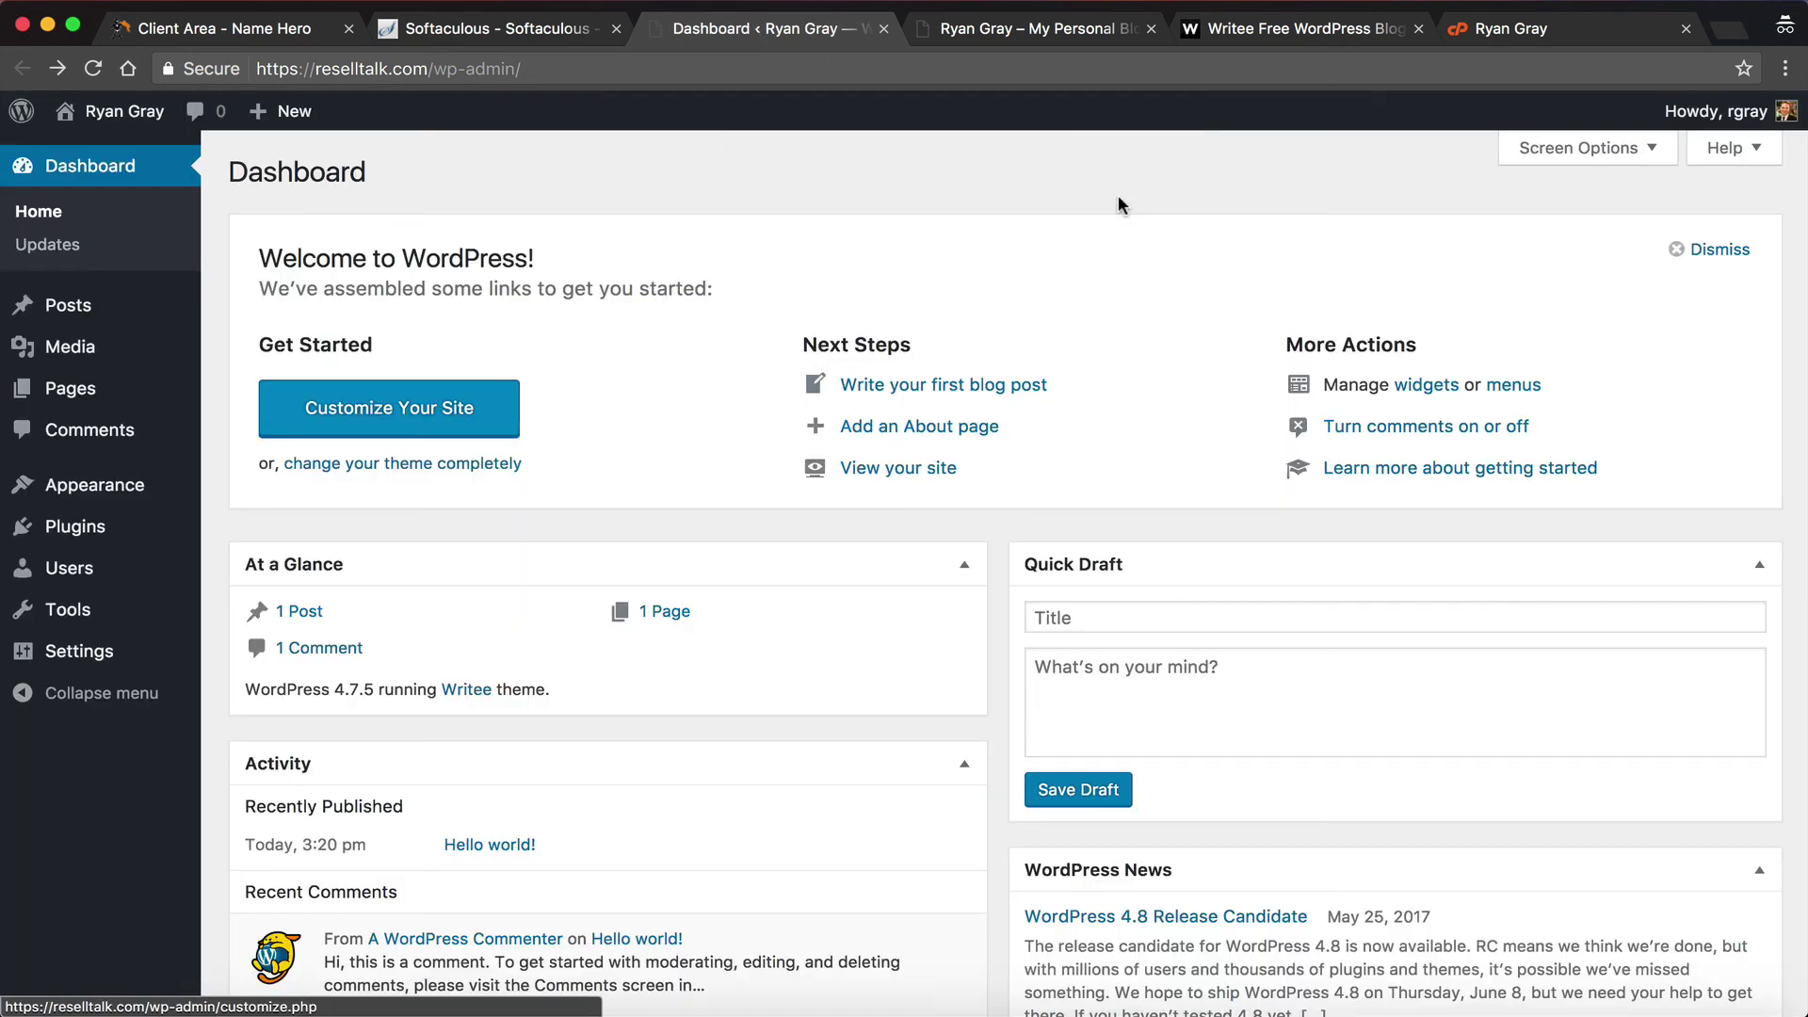
{"action": "scroll", "coordinate": [1118, 195], "scroll_direction": "down", "scroll_amount": 2}
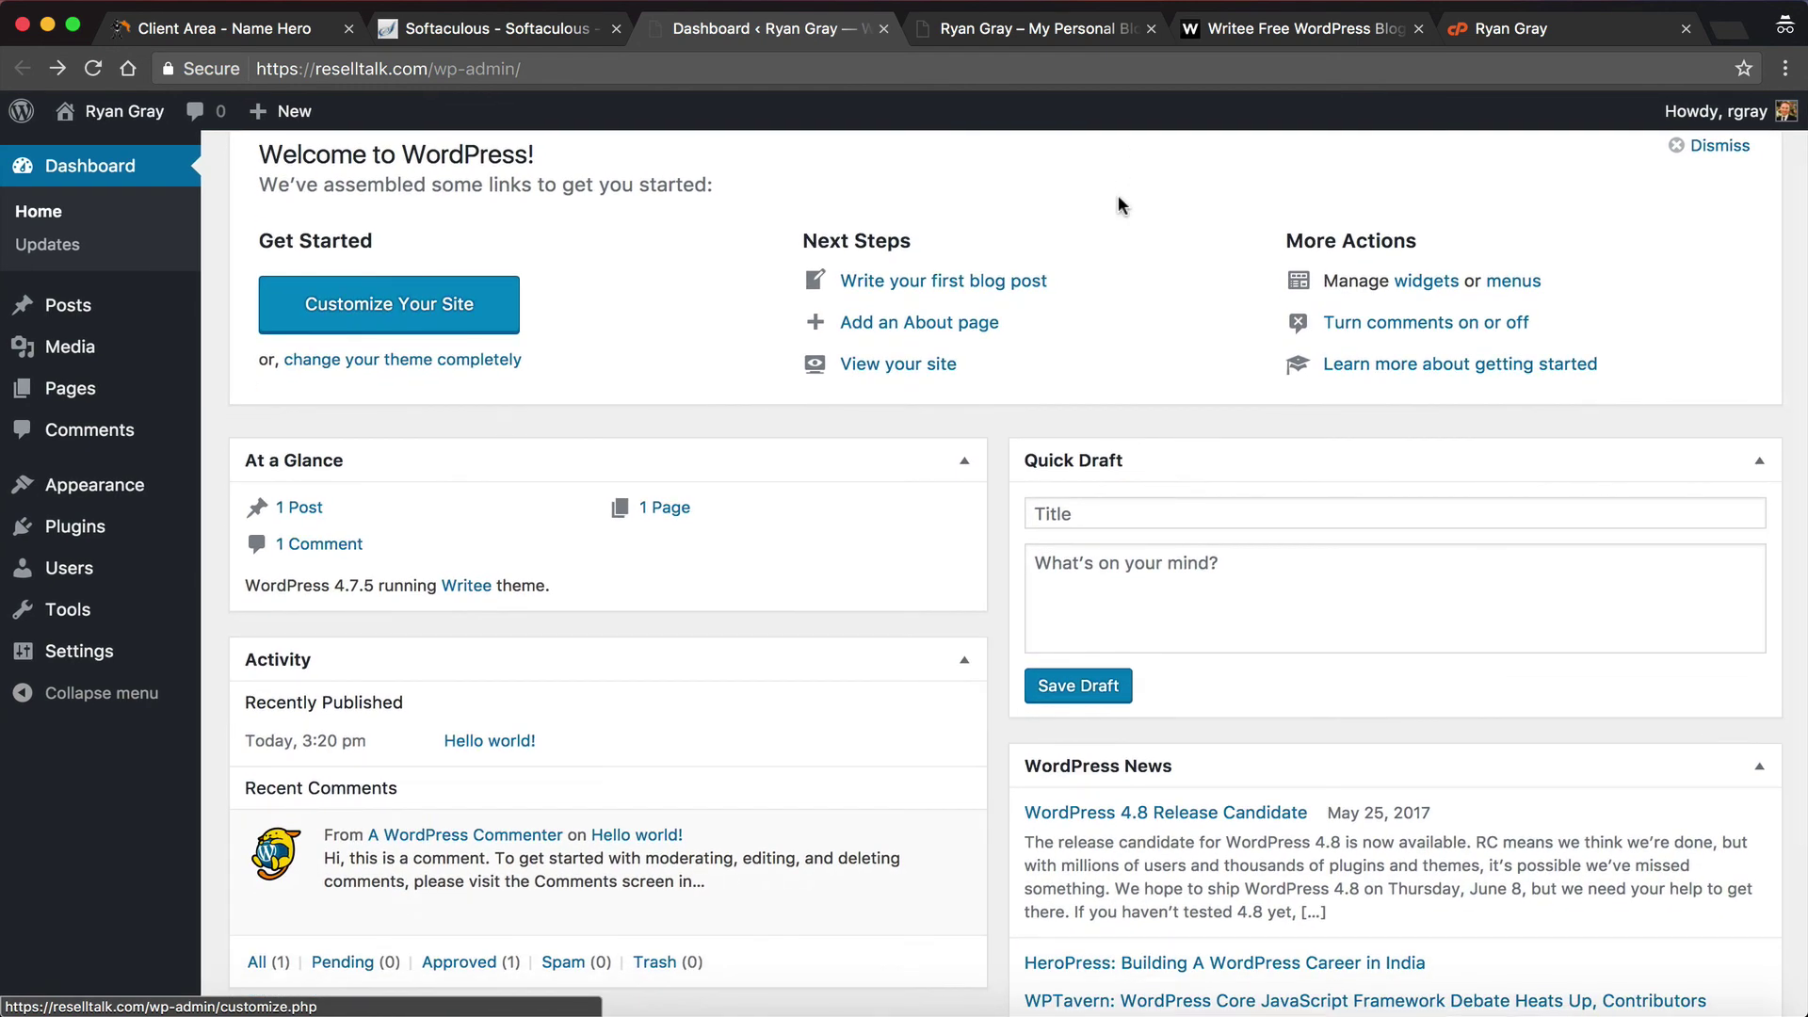